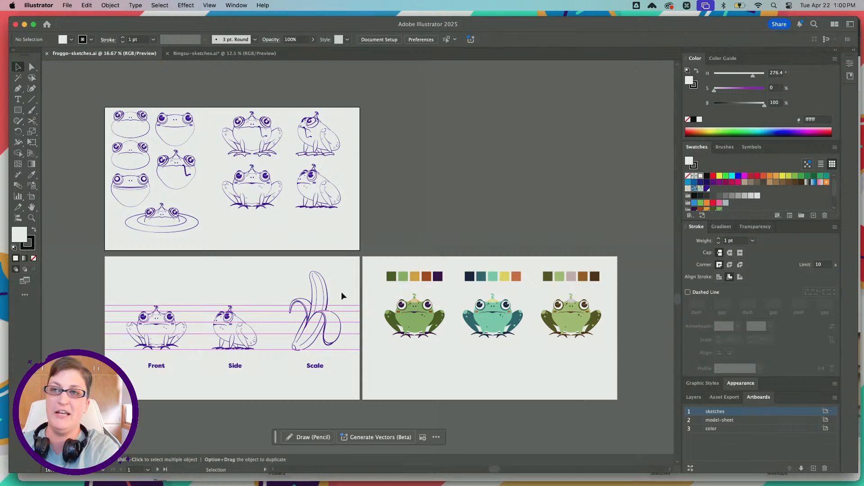
Examine the frog pose sketches on the sketches artboard of froggo-sketches.ai
alt+scroll(238, 258, up, 2)
scroll(238, 258, up, 4)
scroll(237, 258, left, 1)
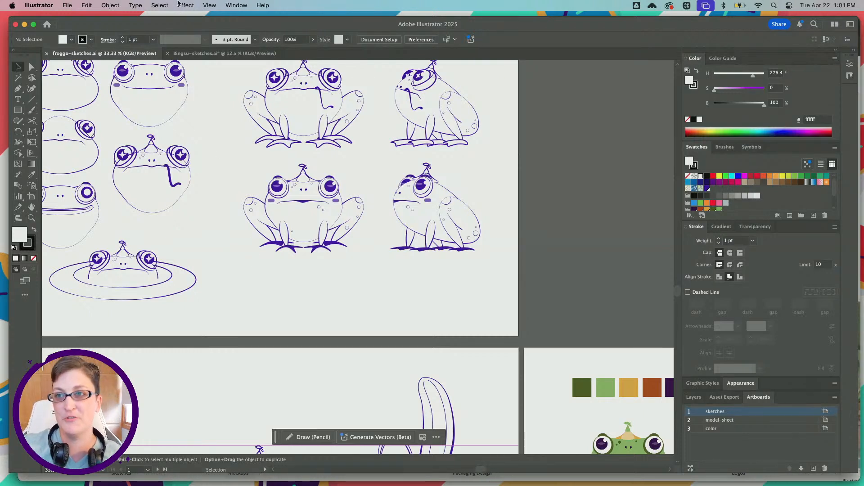
Bring up the Bingsu-sketches.ai document and examine its character and expression sketches
click(201, 54)
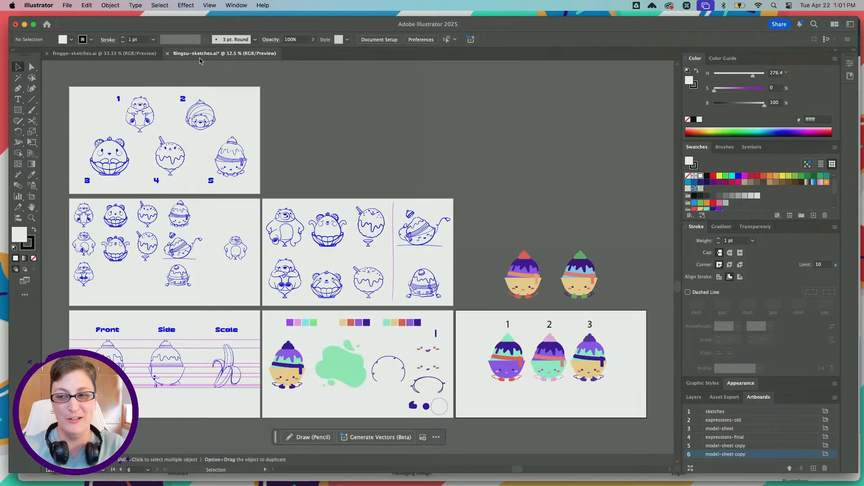
scroll(229, 265, left, 3)
scroll(229, 266, down, 1)
alt+scroll(228, 267, up, 1)
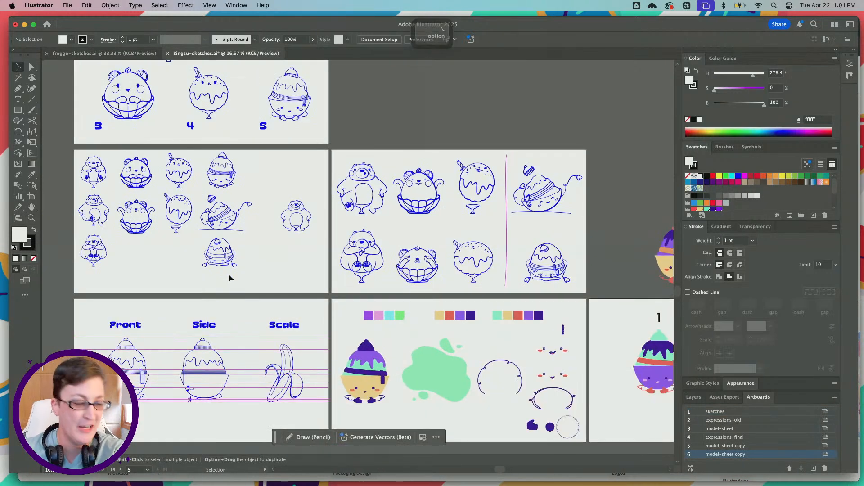
scroll(229, 273, down, 2)
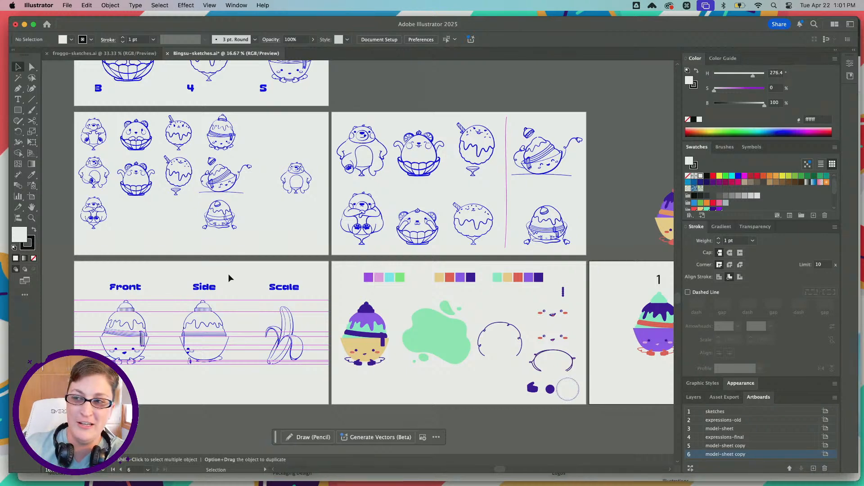
scroll(228, 274, right, 3)
alt+scroll(229, 274, up, 2)
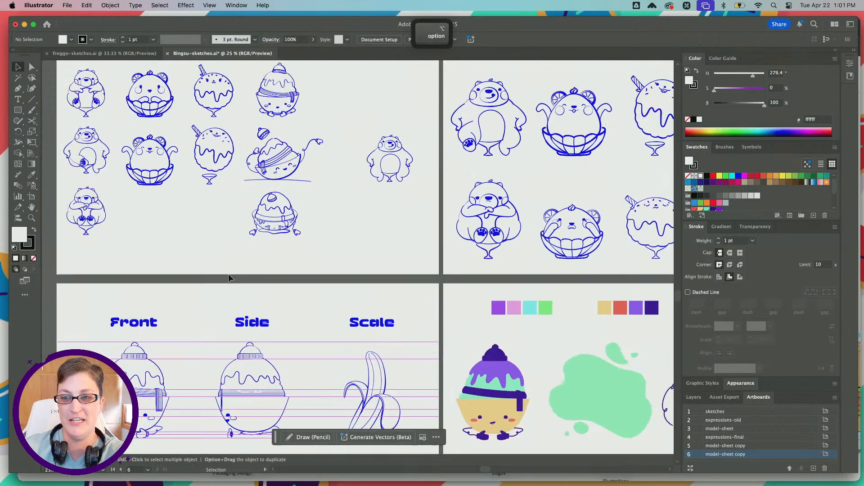
scroll(228, 277, up, 1)
scroll(229, 278, left, 1)
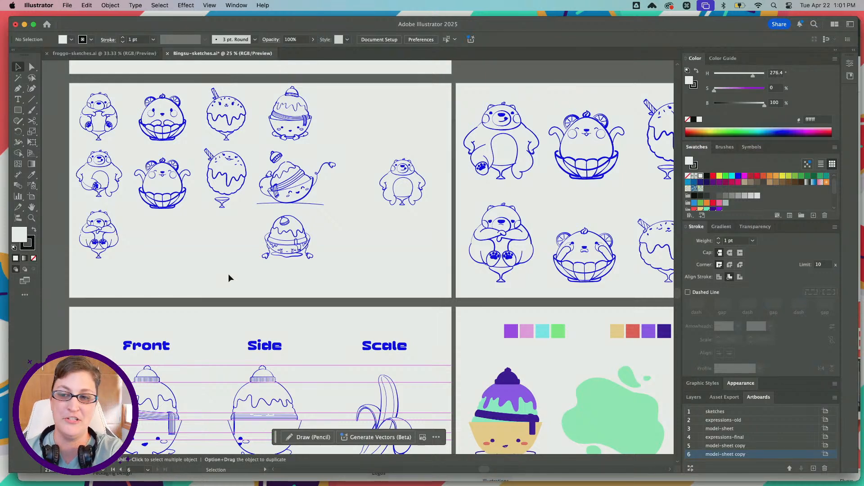
Examine the Bingsu model sheet with its front, side and scale drawings below the expression sketches
scroll(229, 277, down, 3)
scroll(229, 274, down, 1)
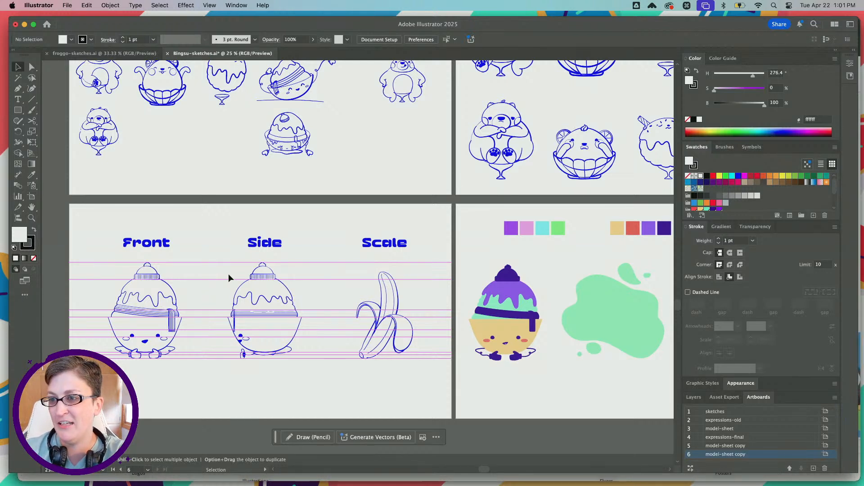
scroll(228, 273, up, 5)
scroll(228, 274, down, 5)
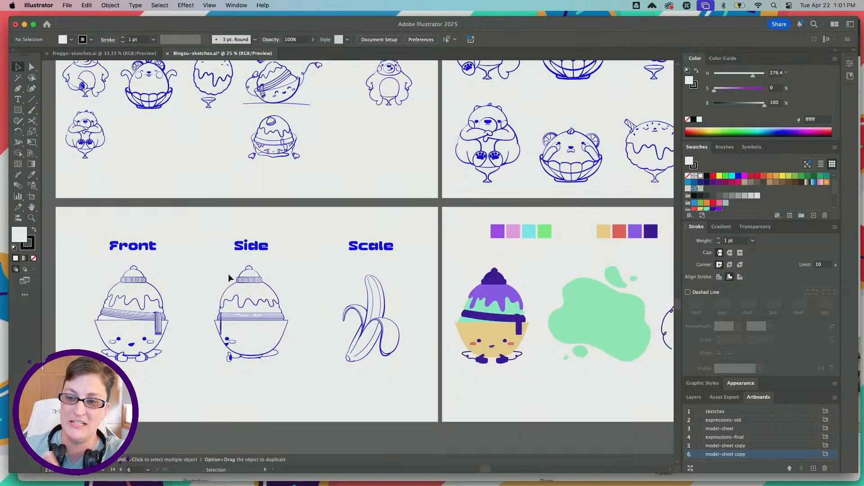
scroll(228, 275, down, 1)
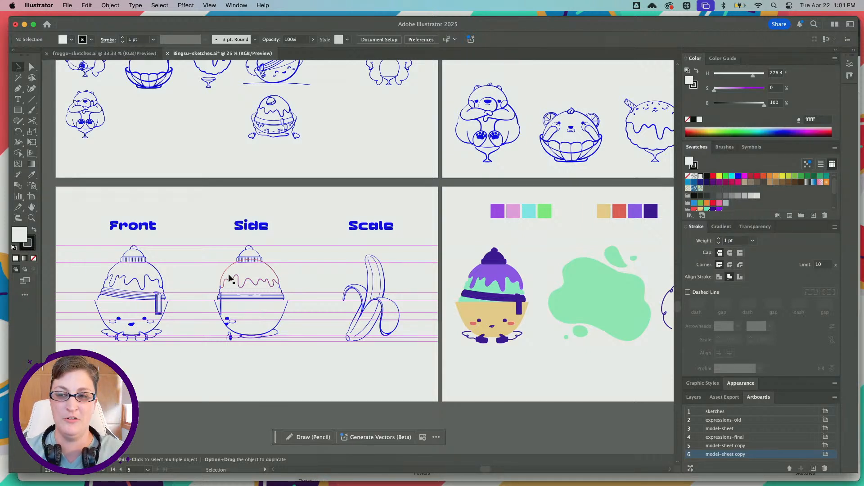
scroll(229, 279, up, 5)
scroll(230, 279, left, 3)
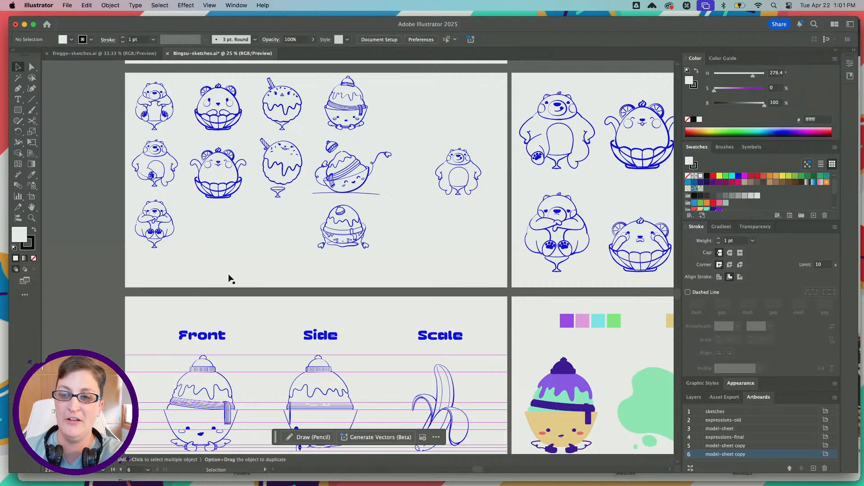
scroll(230, 279, down, 4)
scroll(230, 279, left, 2)
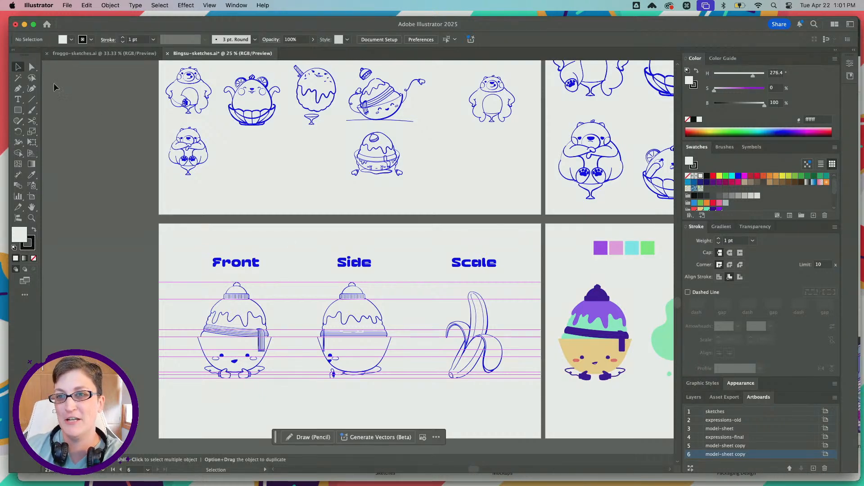
Return to froggo-sketches.ai and view the whole artboard of frog head and body sketches
click(96, 53)
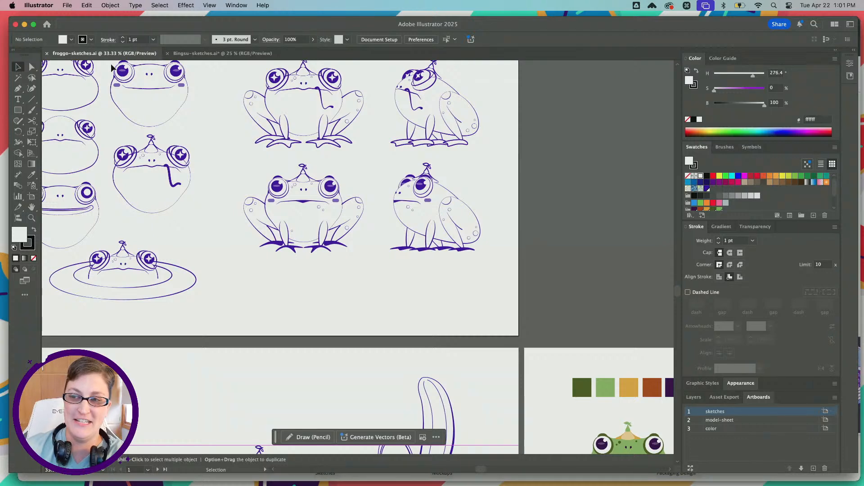
scroll(112, 66, up, 3)
scroll(112, 66, left, 3)
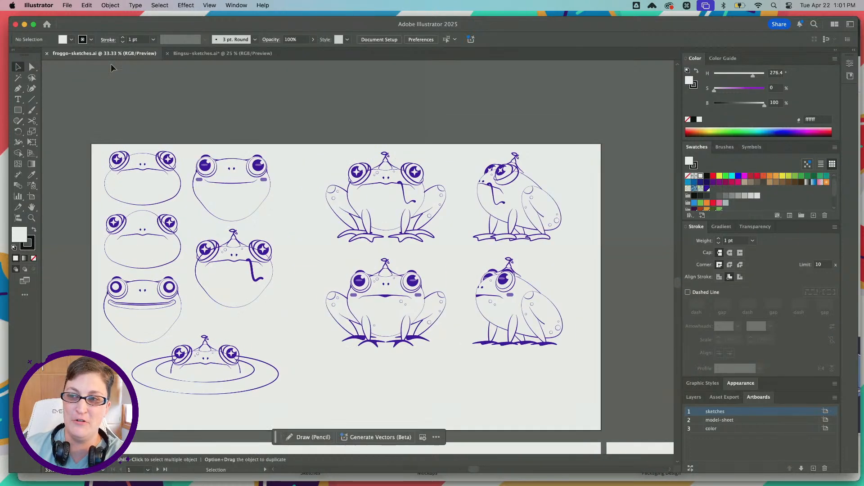
Switch to Chrome and view the finished Bingsu v4 3D character in Project Neo
click(336, 477)
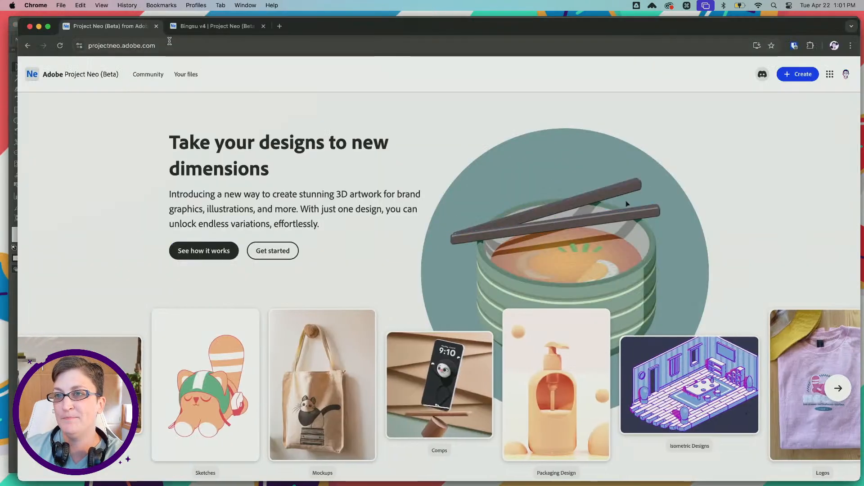
click(200, 28)
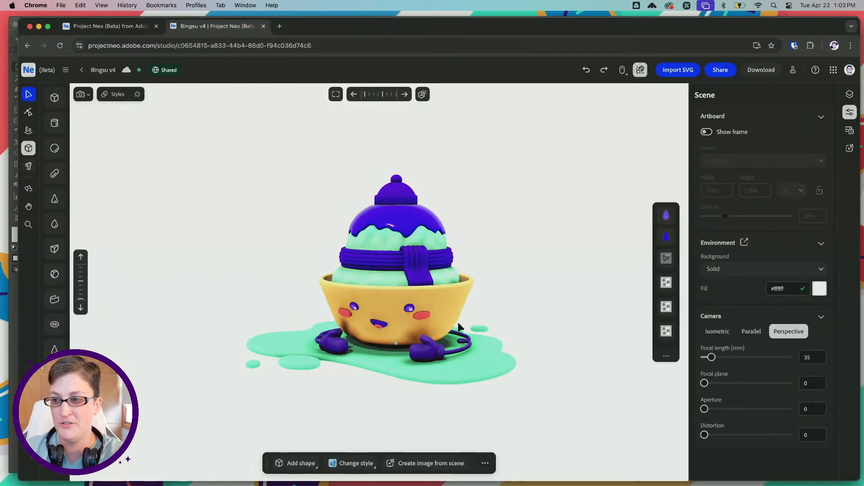
mouse_move(486, 299)
right_down()
mouse_move(427, 303)
mouse_move(490, 301)
right_up()
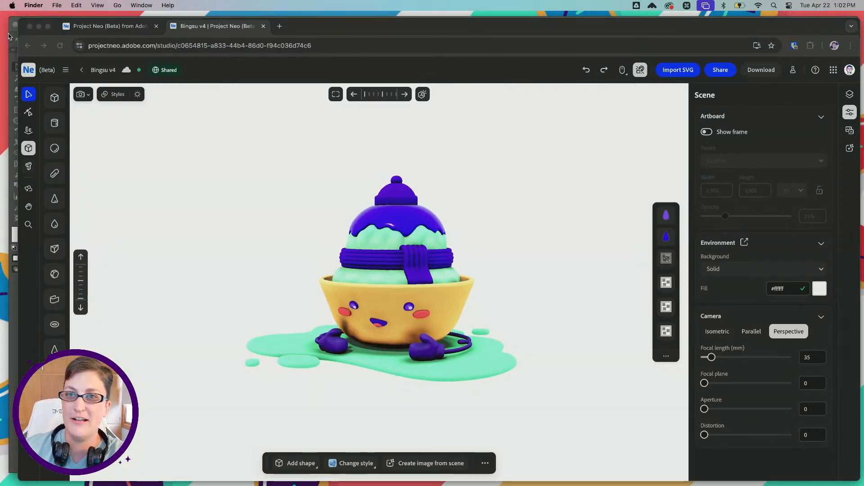
Switch back to Illustrator and inspect the Bingsu expression sketches up close in Bingsu-sketches.ai
click(13, 37)
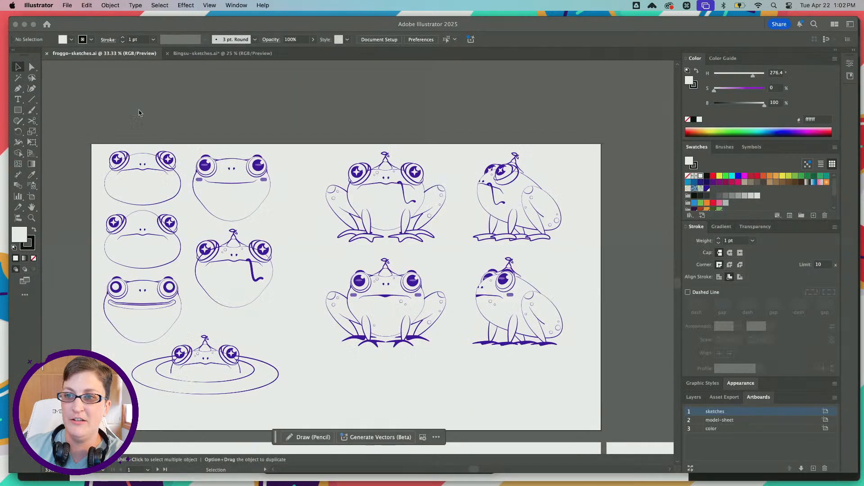
click(192, 54)
scroll(368, 194, up, 5)
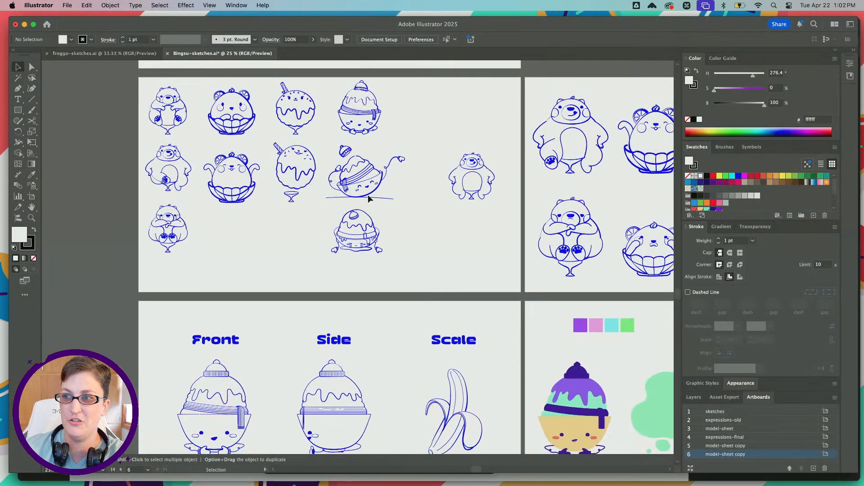
alt+scroll(368, 195, up, 2)
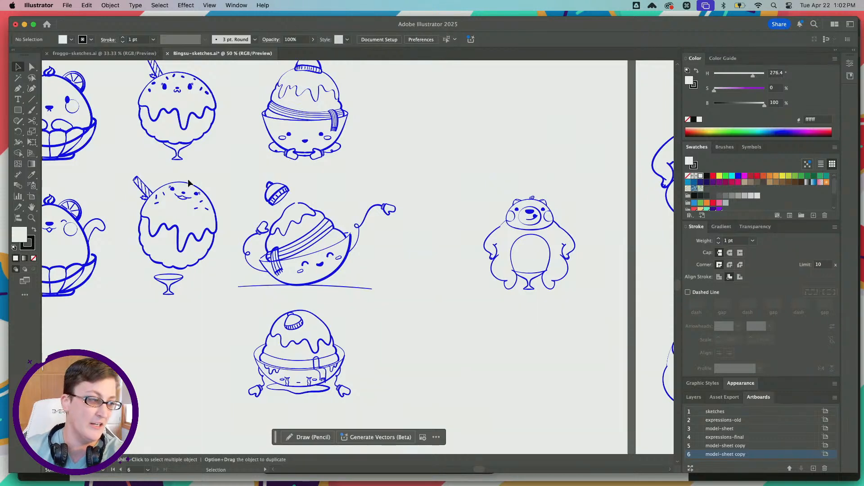
Review Bingsu's front, side and scale views, the color palettes and parts, and the three numbered color variants
scroll(259, 246, down, 10)
scroll(258, 246, down, 6)
scroll(259, 246, left, 8)
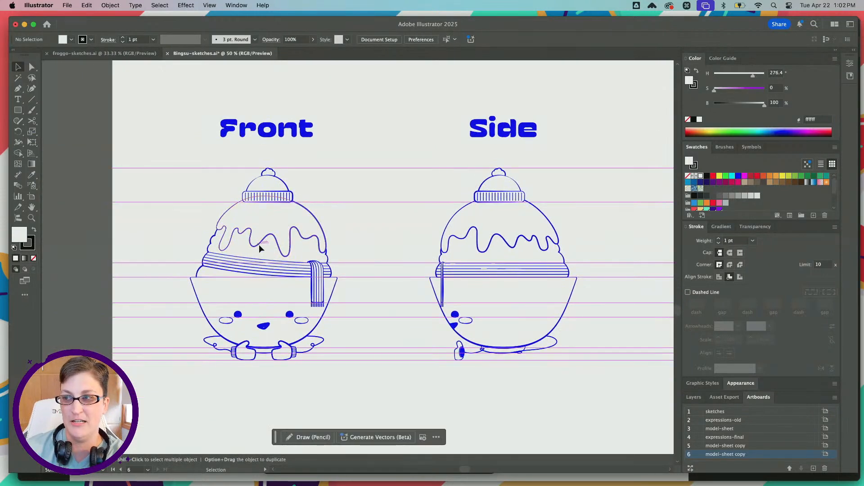
scroll(259, 246, right, 8)
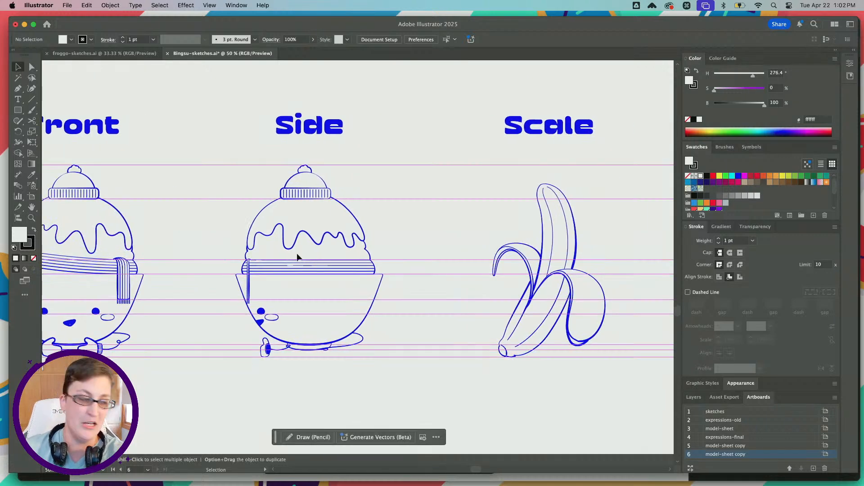
scroll(296, 253, right, 15)
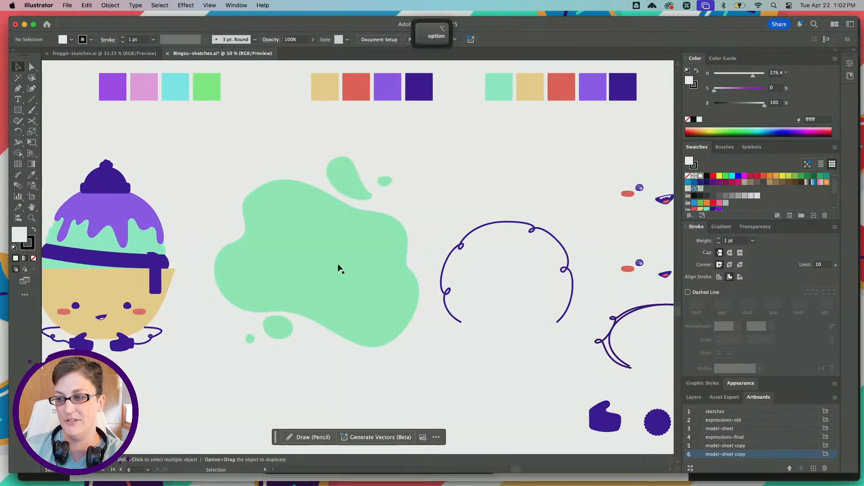
alt+scroll(340, 269, down, 3)
scroll(338, 268, right, 10)
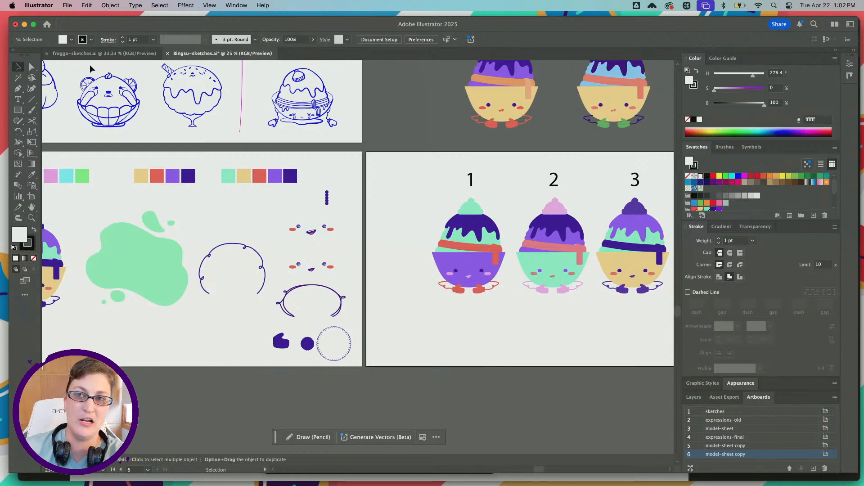
Go back to froggo-sketches.ai and review the frog sketches and the model sheet with the banana for scale
click(92, 54)
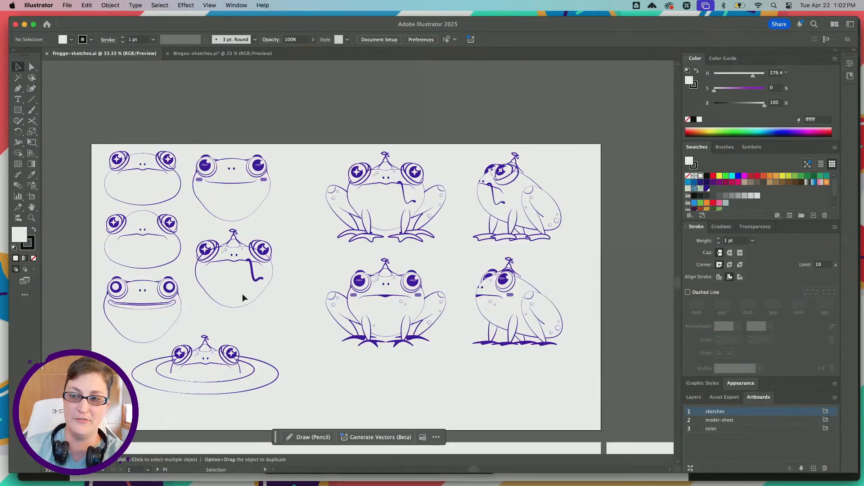
alt+scroll(243, 294, up, 3)
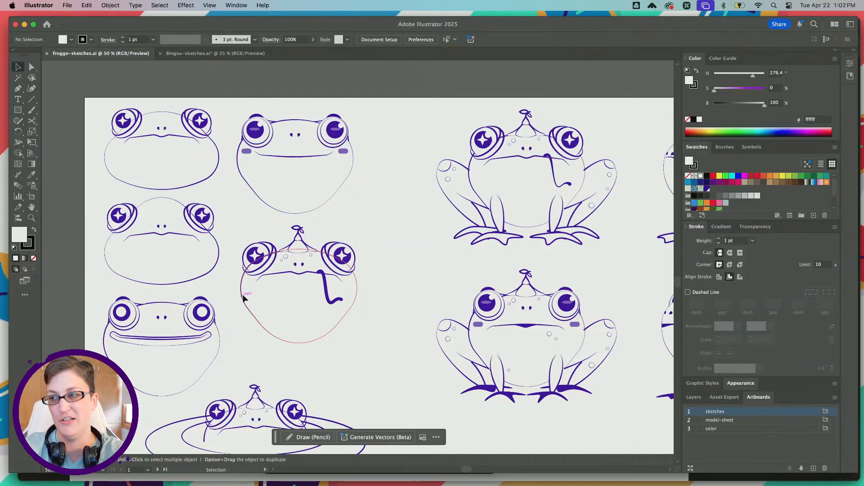
scroll(243, 295, right, 3)
scroll(242, 295, down, 10)
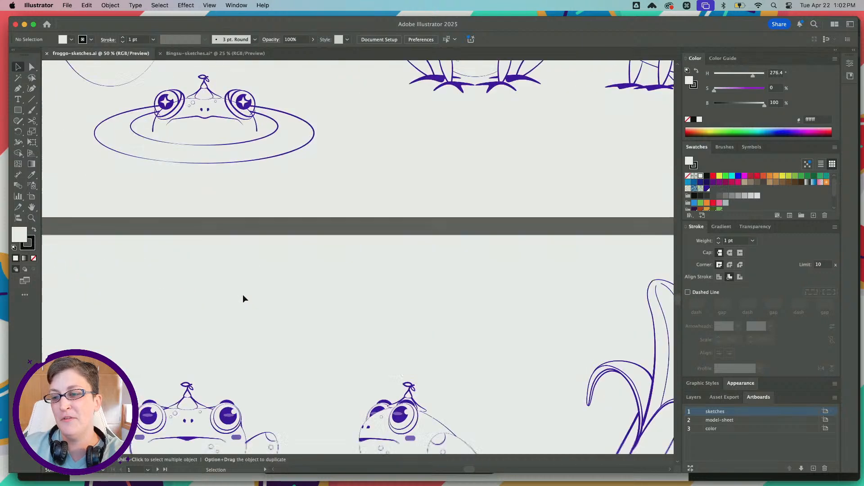
scroll(242, 298, right, 2)
scroll(242, 298, down, 1)
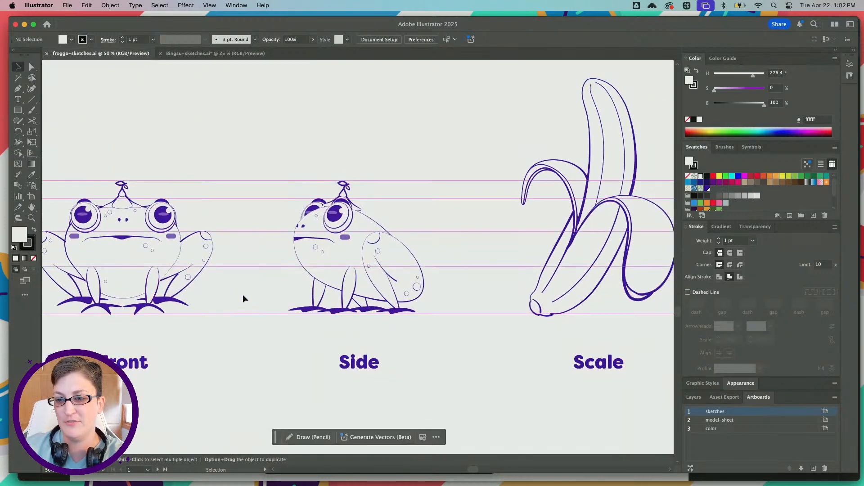
Examine the frog's front and side views against the horizontal guide lines on the model sheet
key(super+equal)
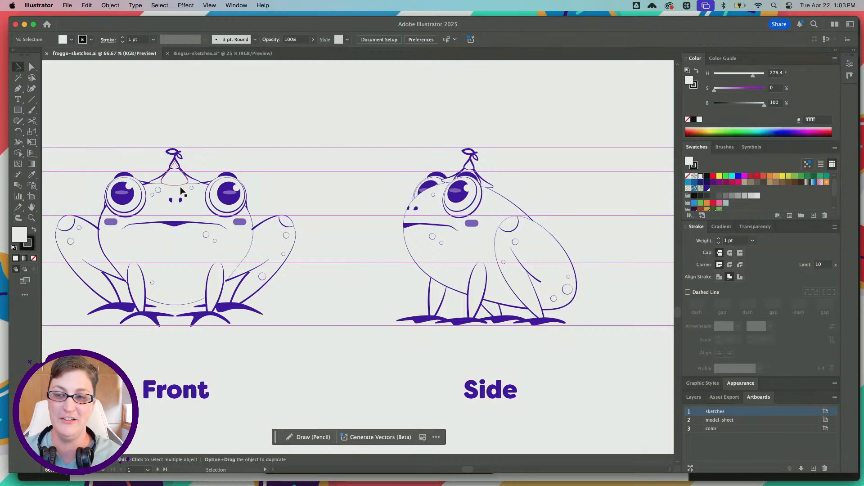
scroll(181, 191, left, 3)
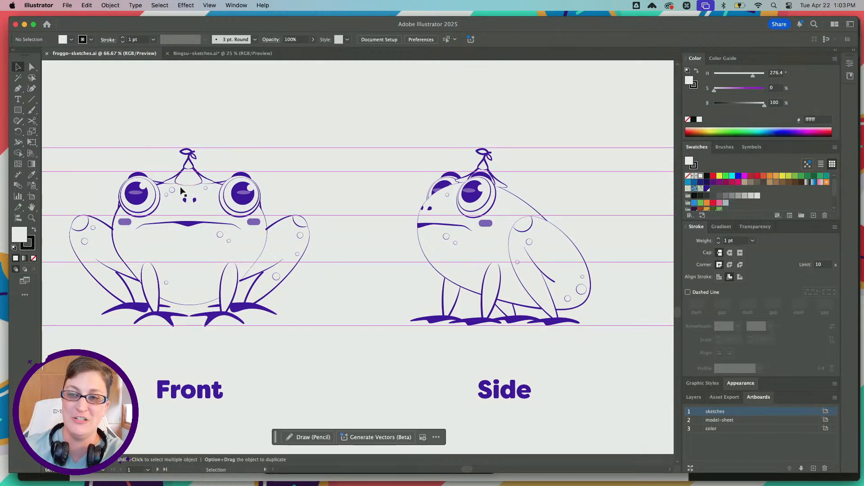
scroll(180, 192, left, 5)
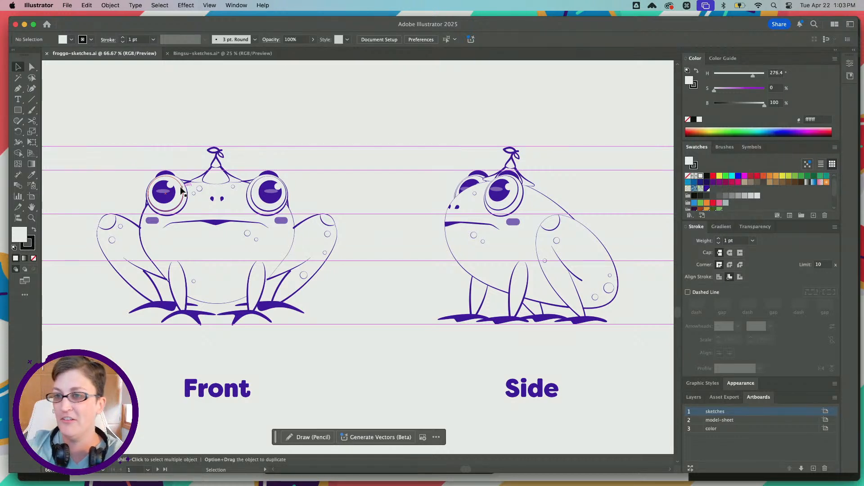
scroll(326, 169, right, 1)
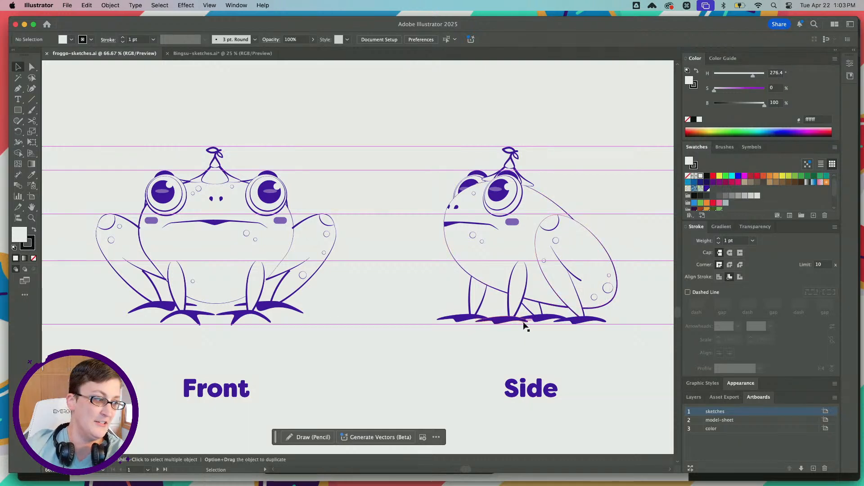
scroll(524, 326, right, 2)
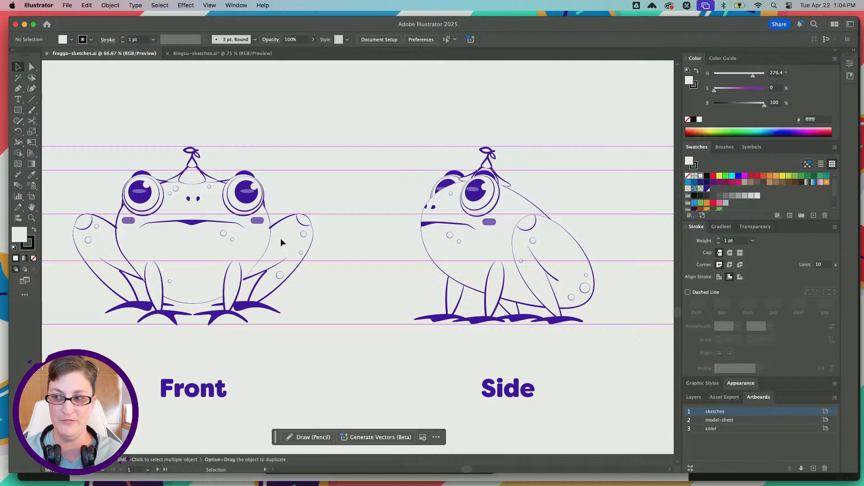
scroll(430, 258, right, 2)
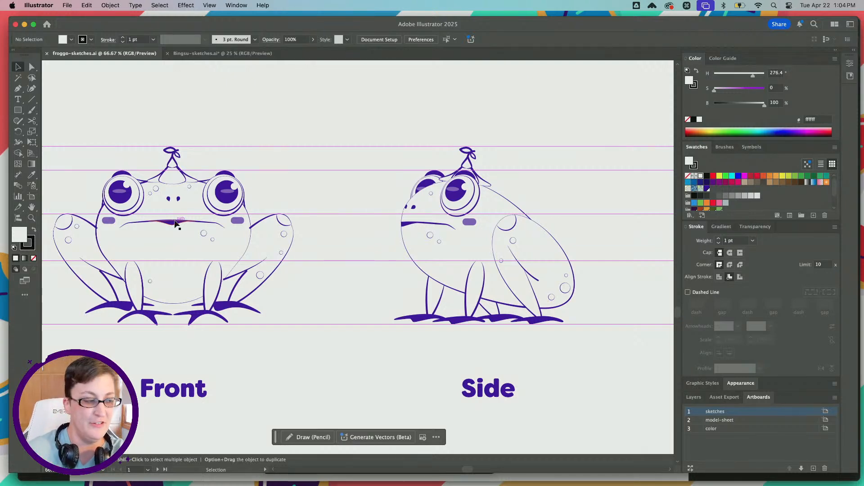
Examine the three colored frog variants and their palettes on the color artboard
alt+scroll(175, 221, down, 2)
scroll(174, 221, right, 4)
scroll(174, 221, up, 2)
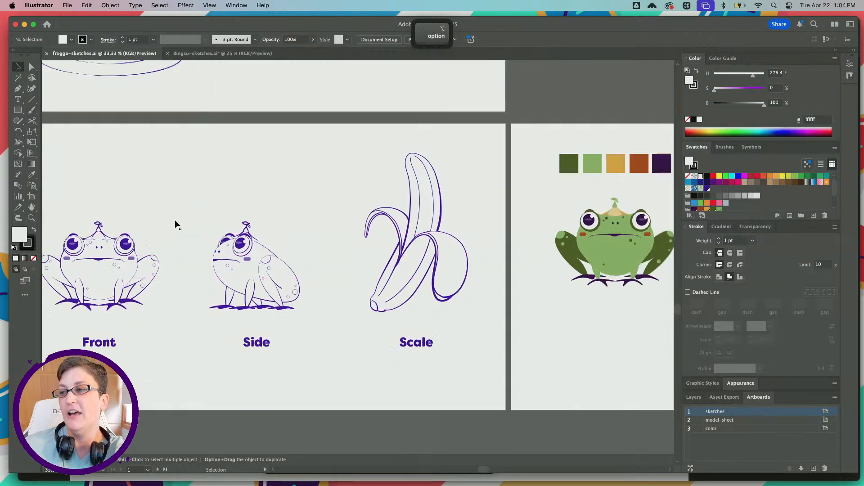
scroll(175, 221, right, 8)
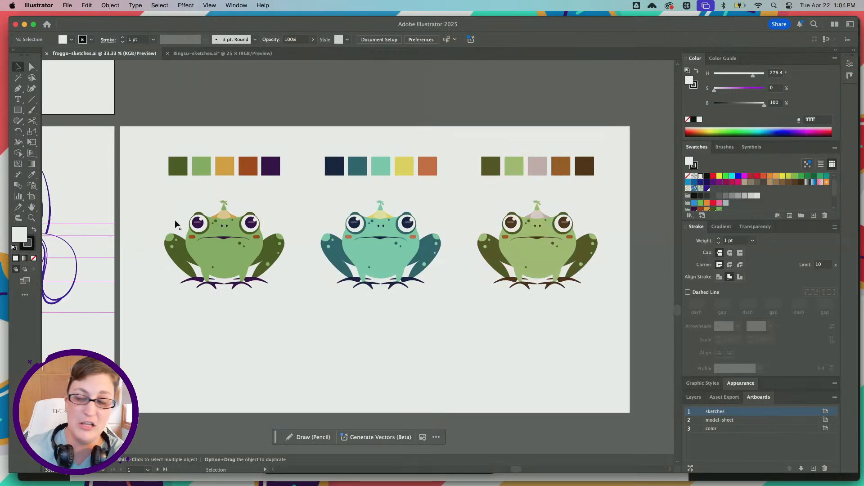
Examine the green frog variant and its palette up close on the color artboard
alt+scroll(195, 223, up, 1)
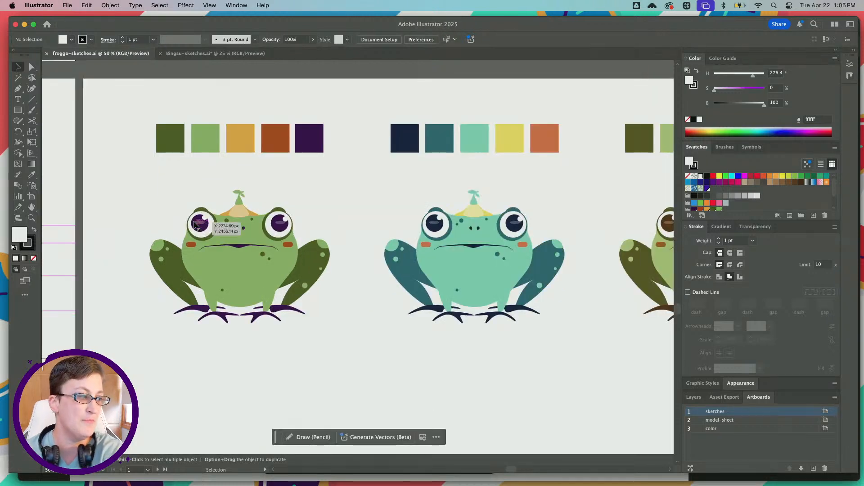
scroll(195, 224, left, 5)
scroll(194, 224, up, 1)
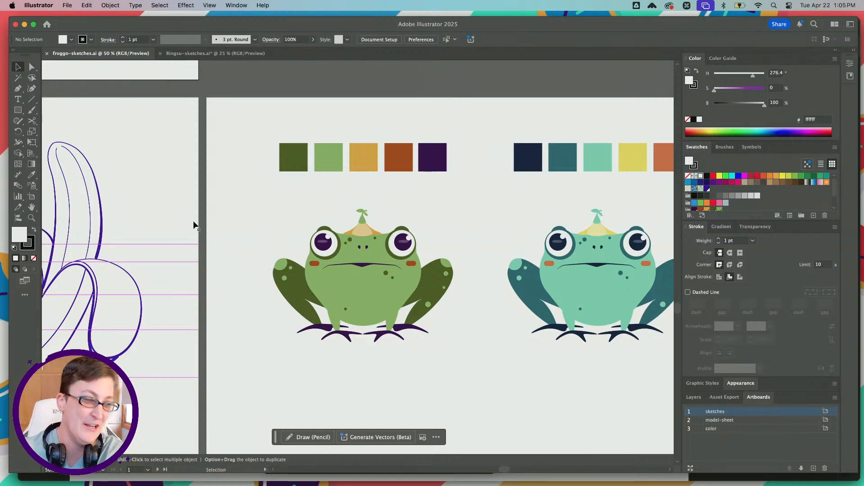
scroll(193, 224, right, 2)
scroll(193, 223, right, 2)
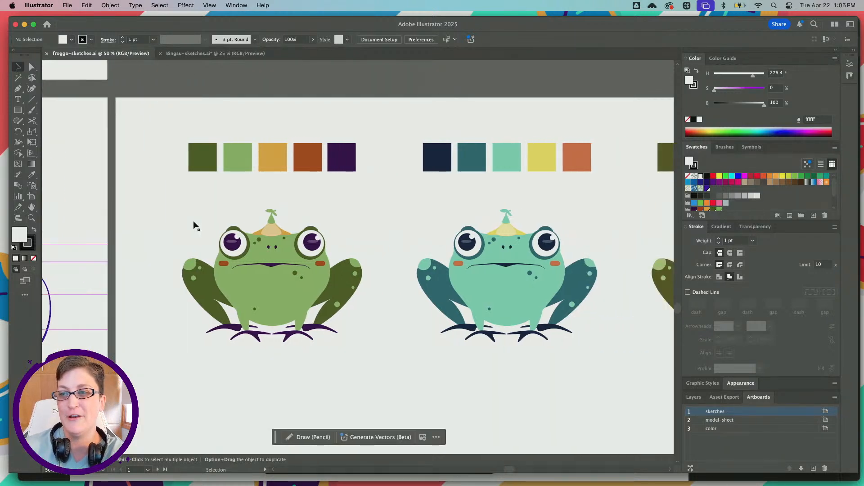
scroll(194, 220, right, 3)
scroll(193, 221, up, 5)
scroll(194, 221, left, 6)
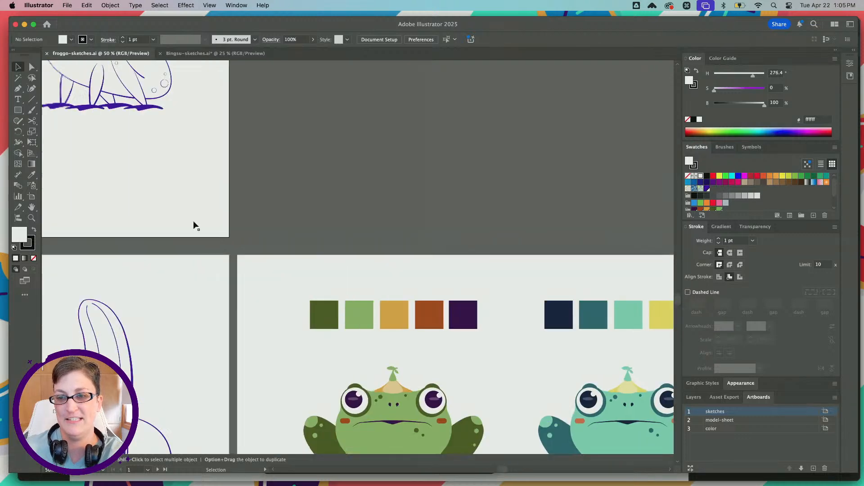
Compare the frog's front and side line sketches with the colored variants
scroll(193, 221, up, 6)
scroll(193, 221, left, 12)
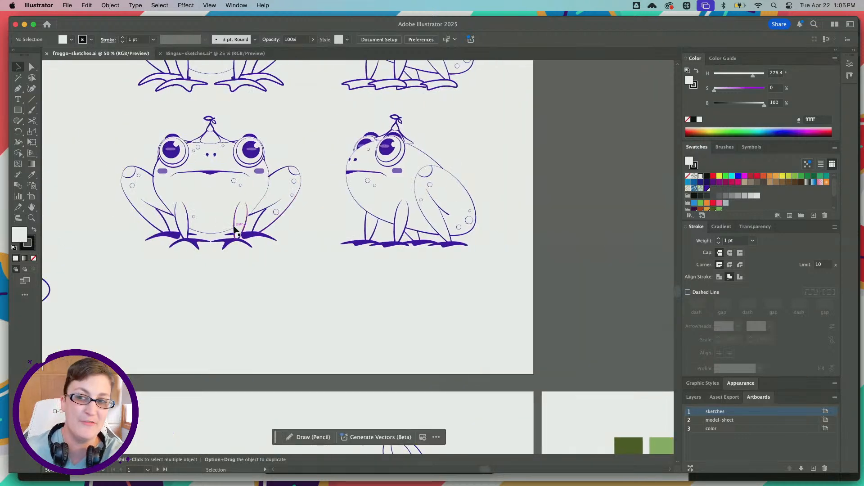
click(235, 230)
click(269, 312)
scroll(270, 315, down, 3)
scroll(270, 315, right, 3)
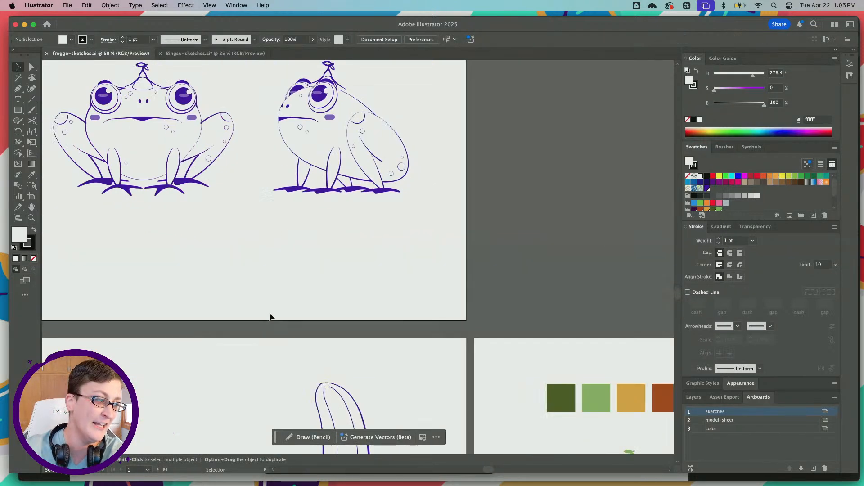
scroll(270, 316, down, 6)
scroll(270, 316, right, 10)
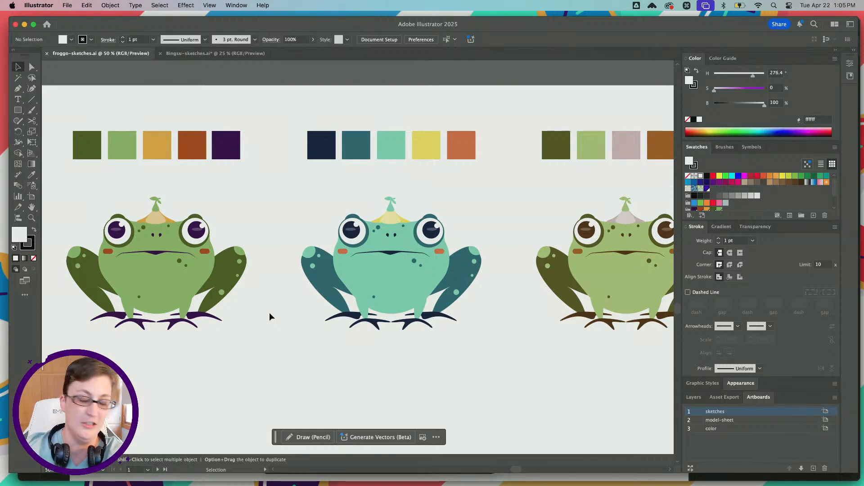
Inspect how the palette colors are used on the green and teal frog variants
key(super+equal)
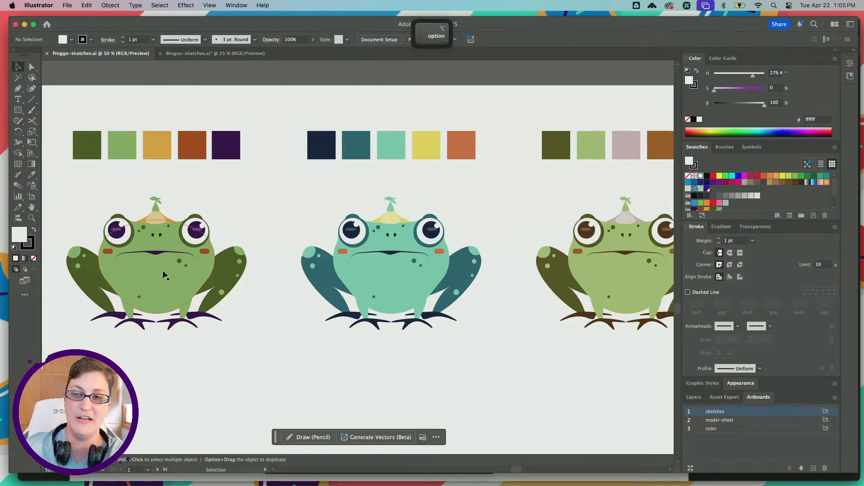
scroll(164, 271, left, 2)
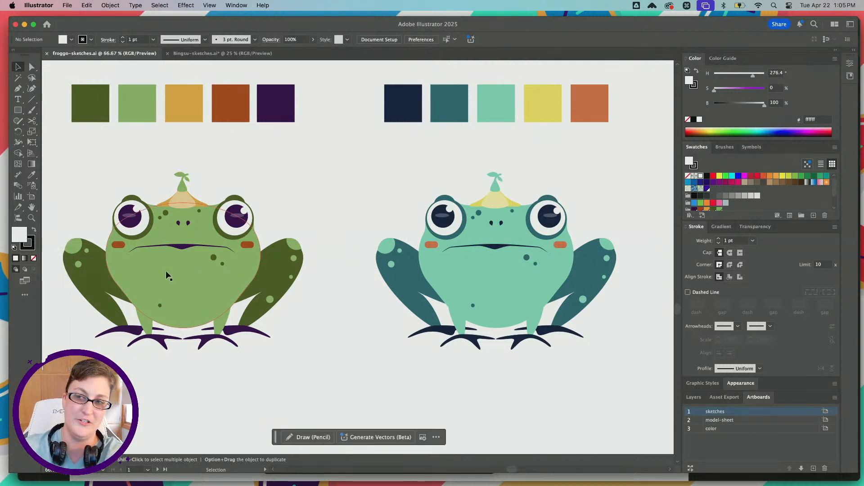
scroll(165, 271, right, 2)
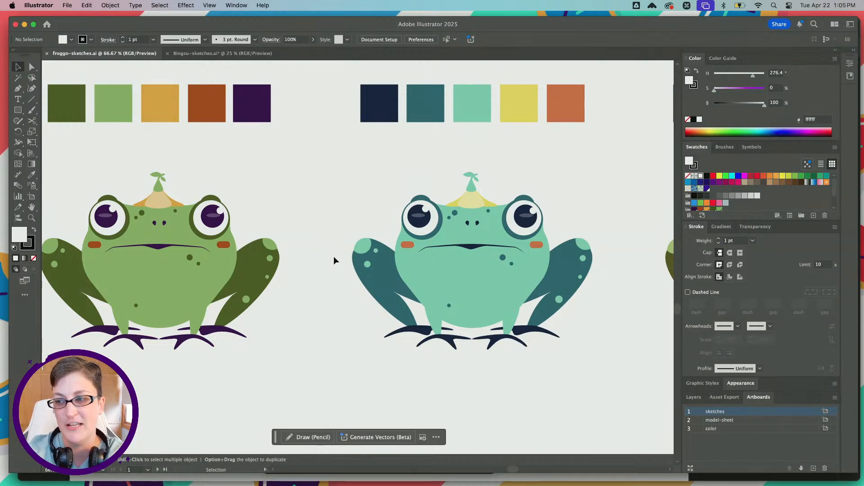
scroll(333, 260, right, 5)
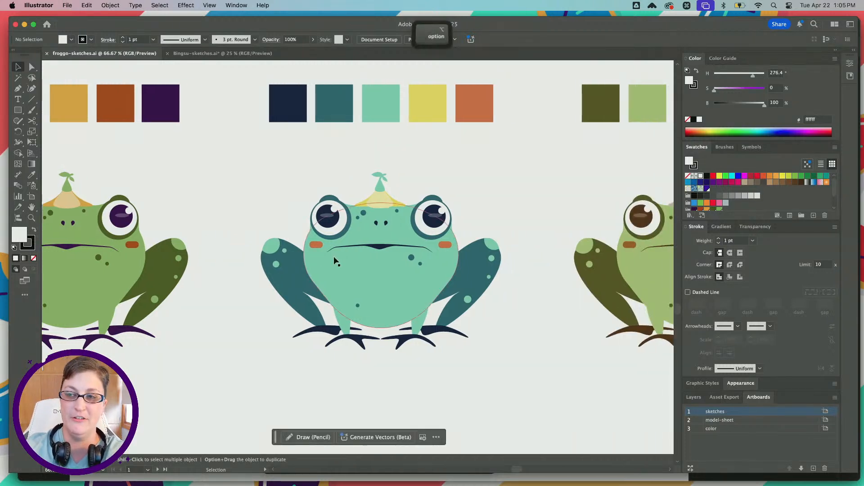
alt+scroll(333, 260, down, 2)
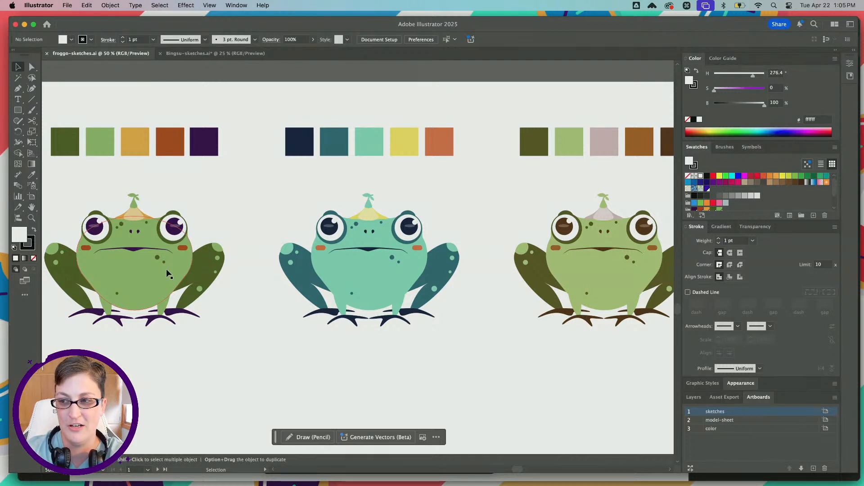
scroll(185, 268, left, 2)
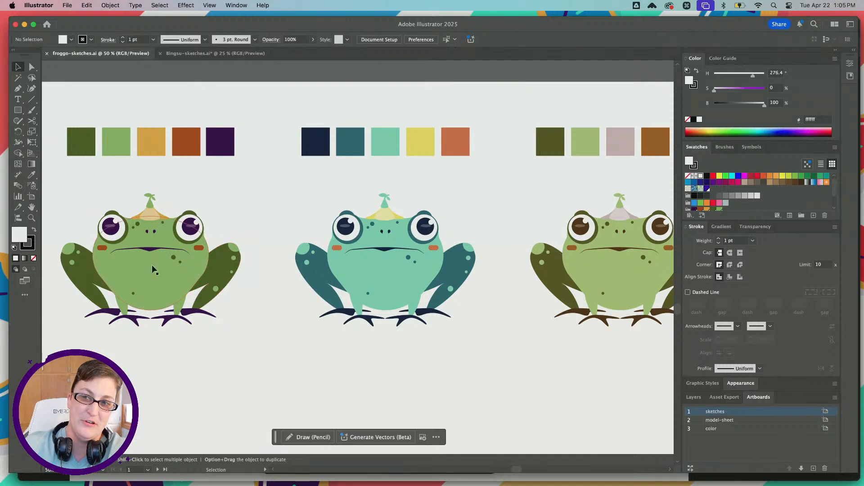
scroll(234, 285, right, 3)
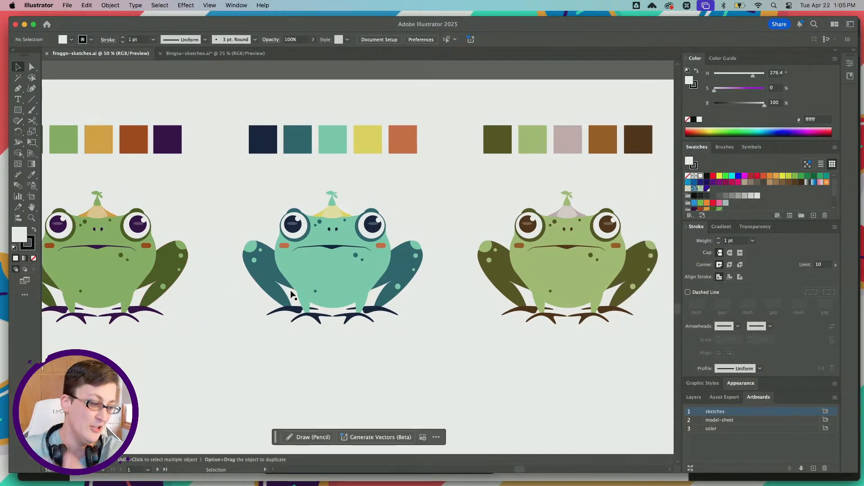
Compare the teal and olive frog variants and their palettes with the first green variant
scroll(302, 295, right, 5)
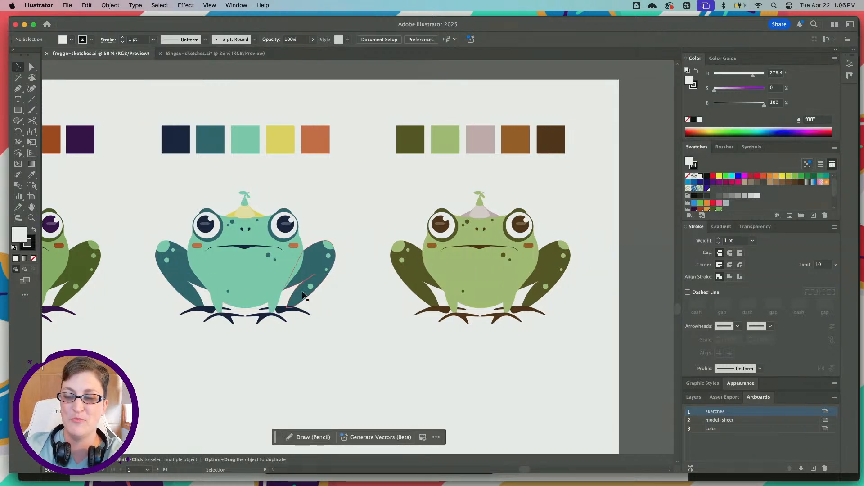
scroll(173, 260, left, 7)
scroll(199, 265, right, 4)
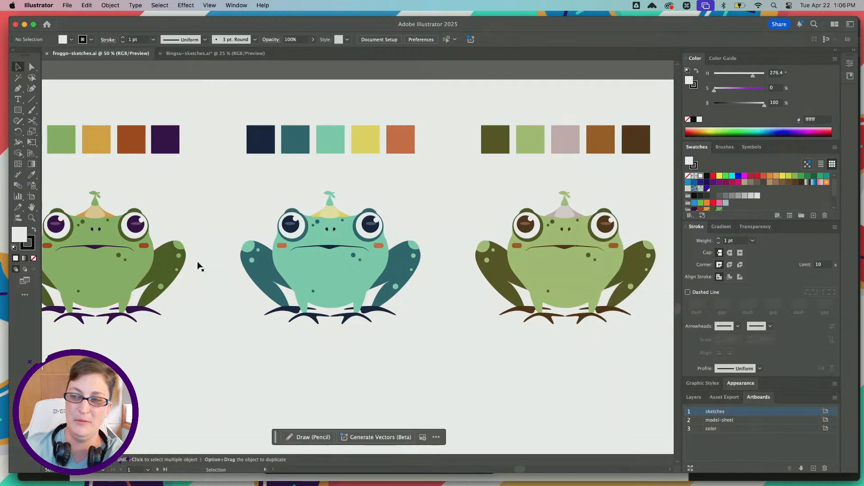
scroll(201, 267, right, 3)
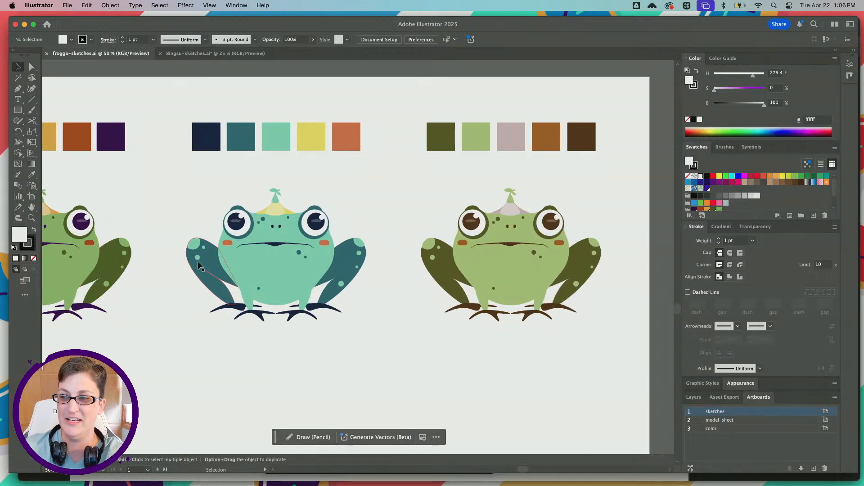
scroll(197, 265, left, 2)
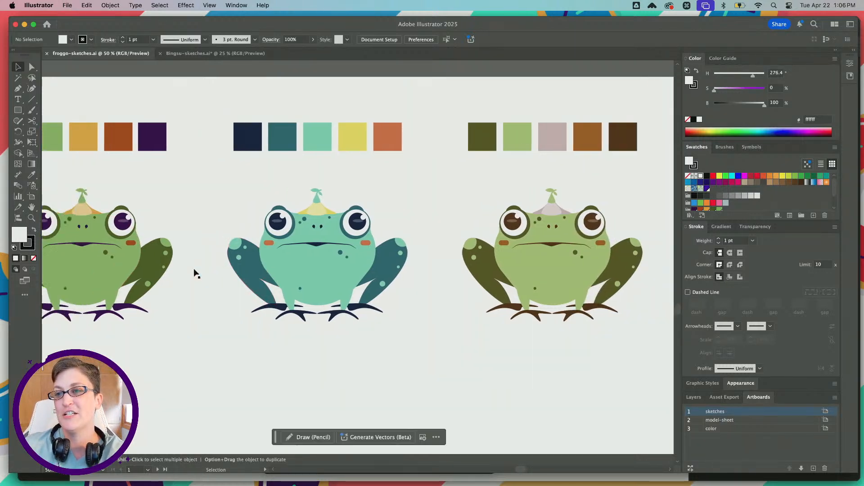
key(alt)
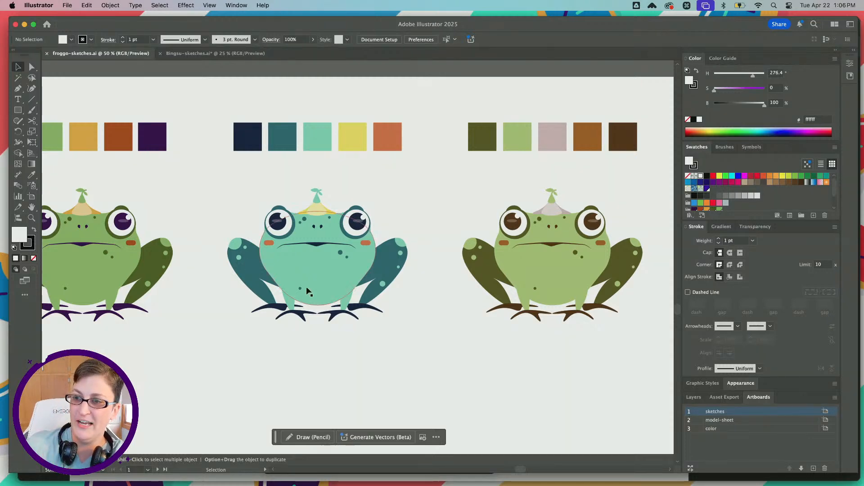
scroll(303, 293, left, 4)
alt+scroll(306, 288, down, 3)
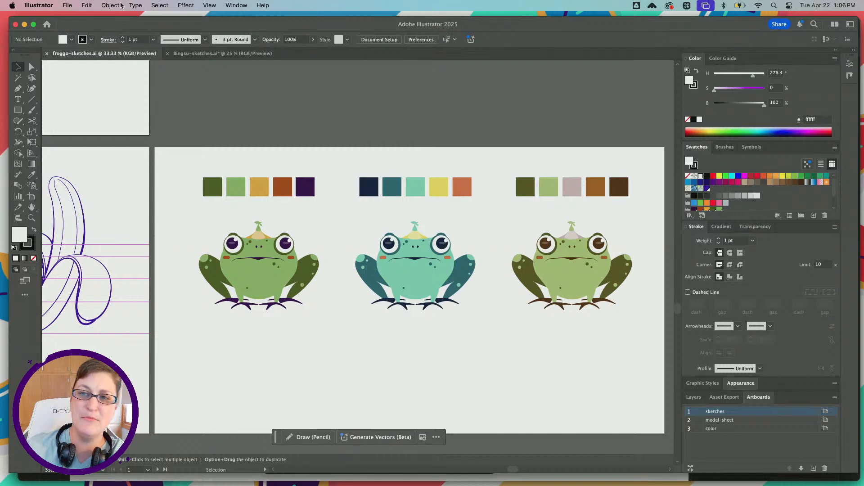
Check the frog's size against the banana on the model sheet and return to the color variants
scroll(290, 322, left, 10)
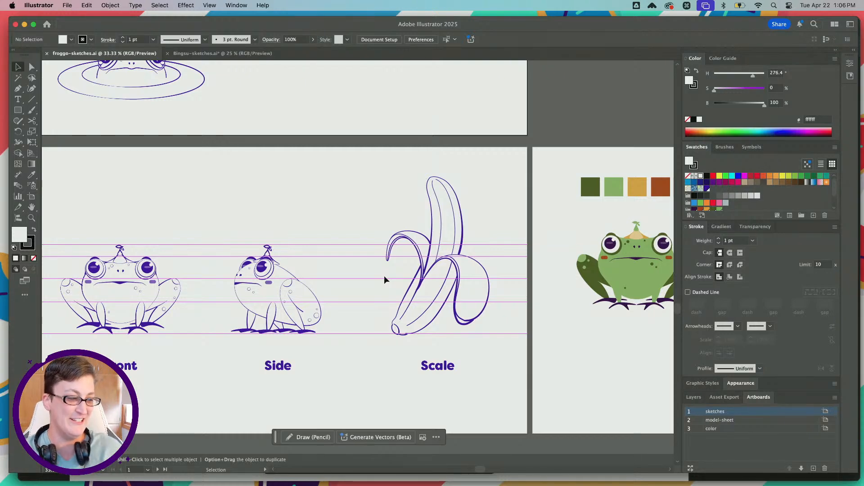
scroll(384, 276, right, 10)
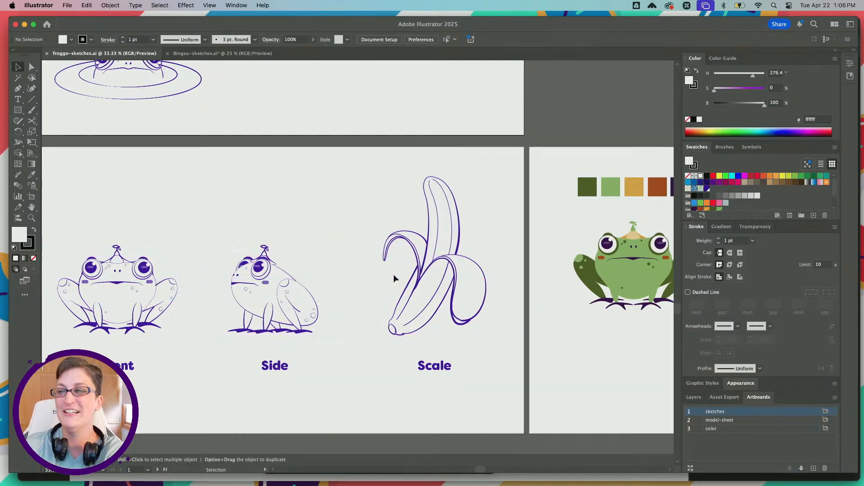
scroll(338, 273, right, 3)
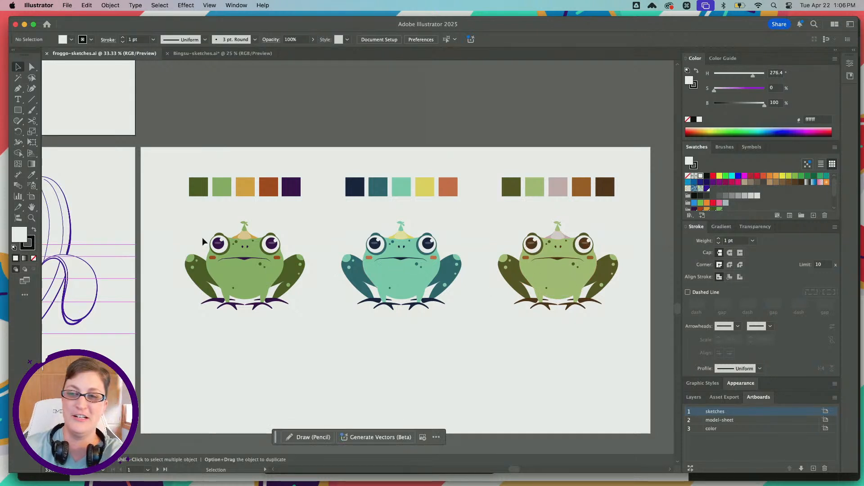
click(226, 271)
drag(226, 272, 298, 330)
click(298, 329)
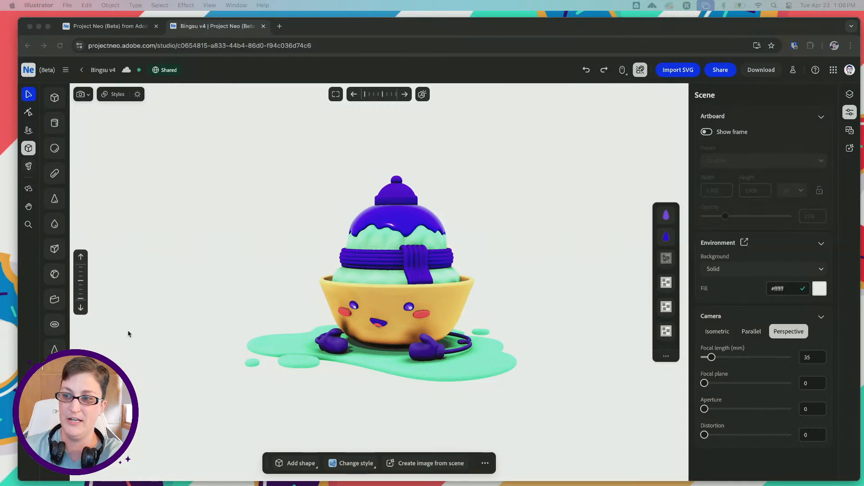
Switch to the Project Neo home page in Chrome and create a new project
drag(275, 247, 221, 237)
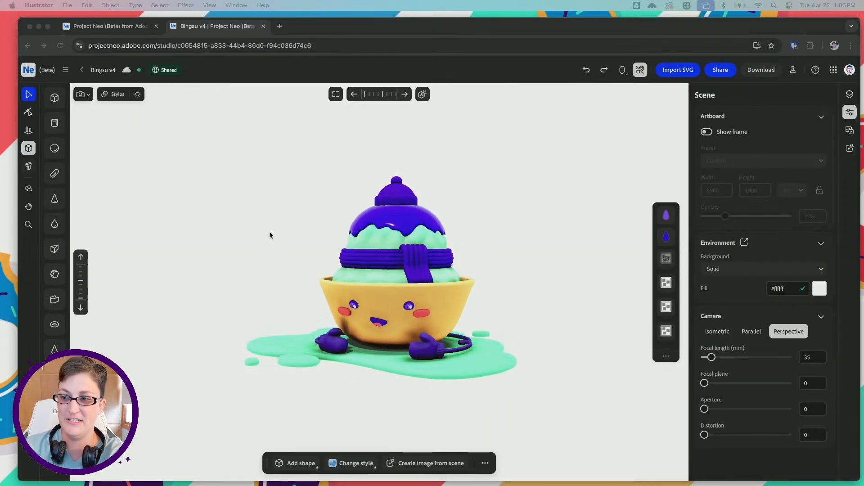
click(108, 26)
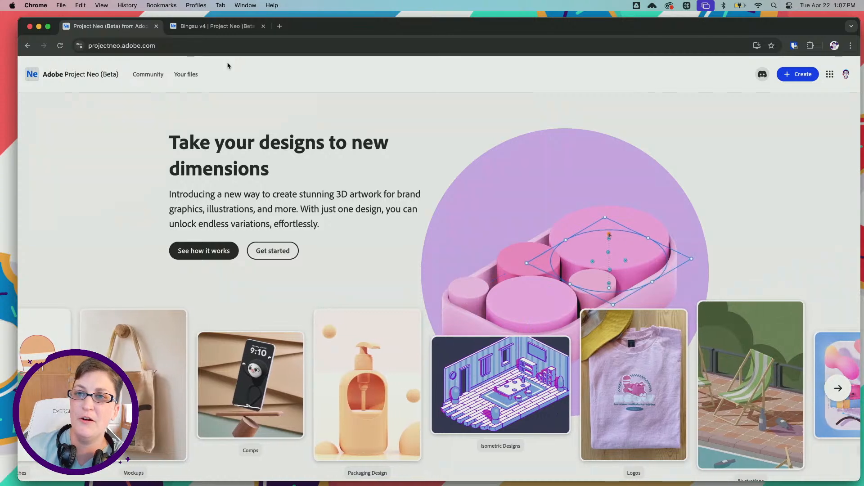
click(791, 73)
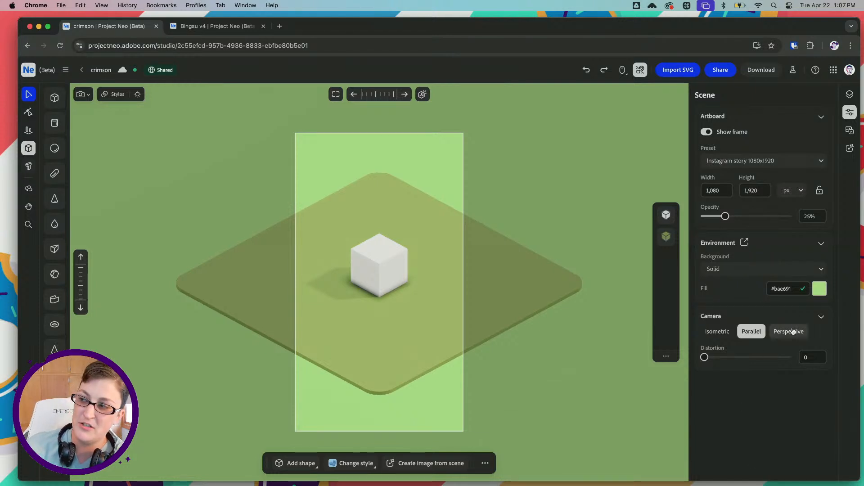
Set the scene's solid background fill to white (#ffffff) and hide the artboard frame
click(819, 290)
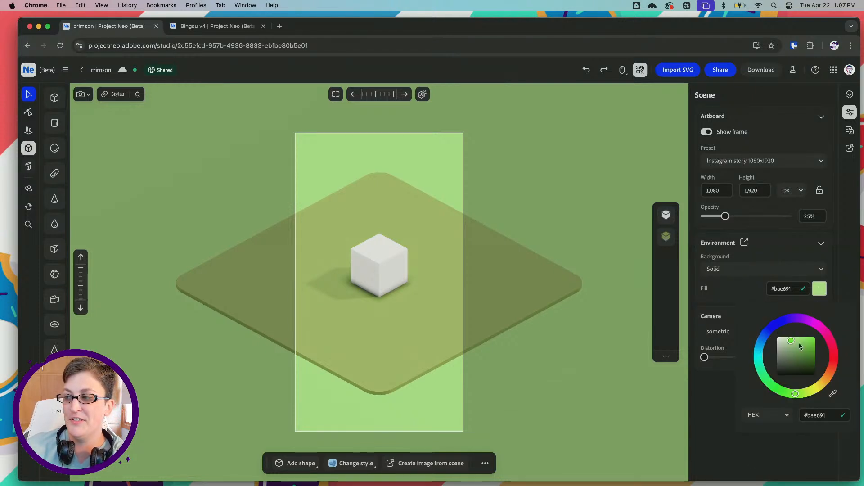
drag(800, 346, 777, 337)
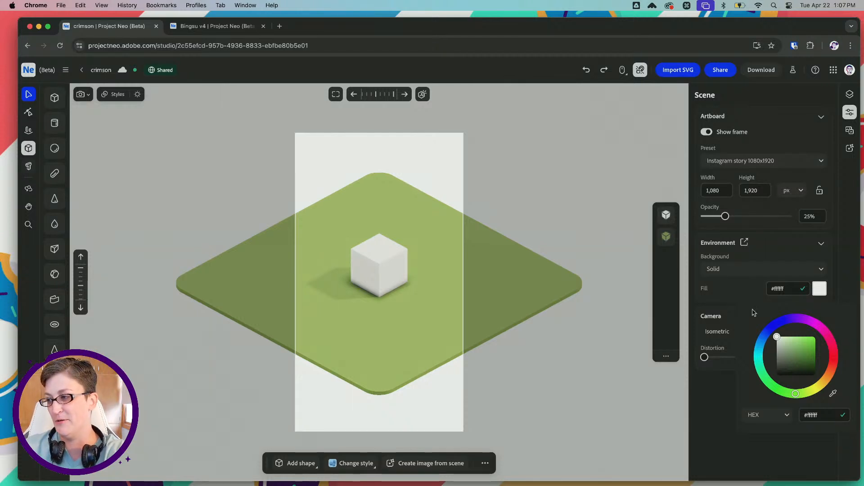
click(729, 294)
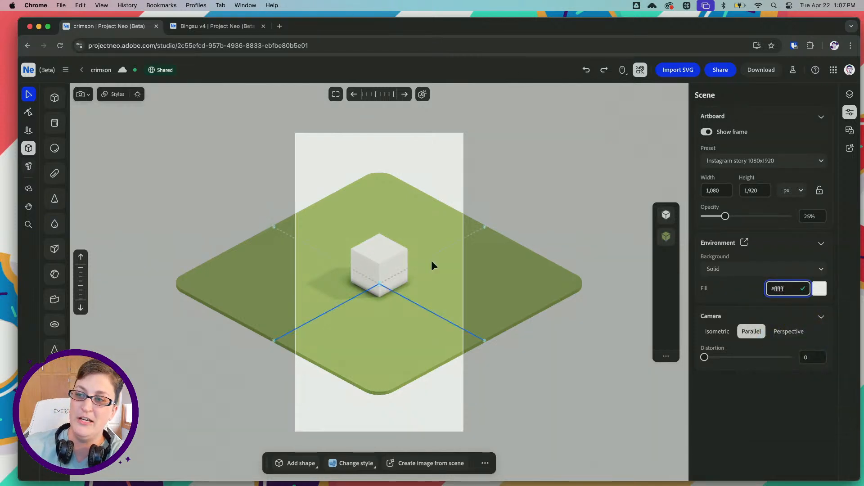
click(393, 261)
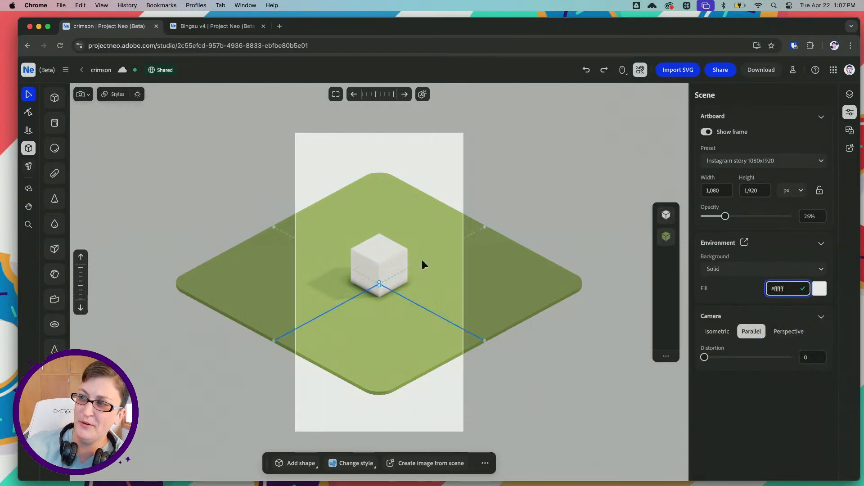
click(706, 133)
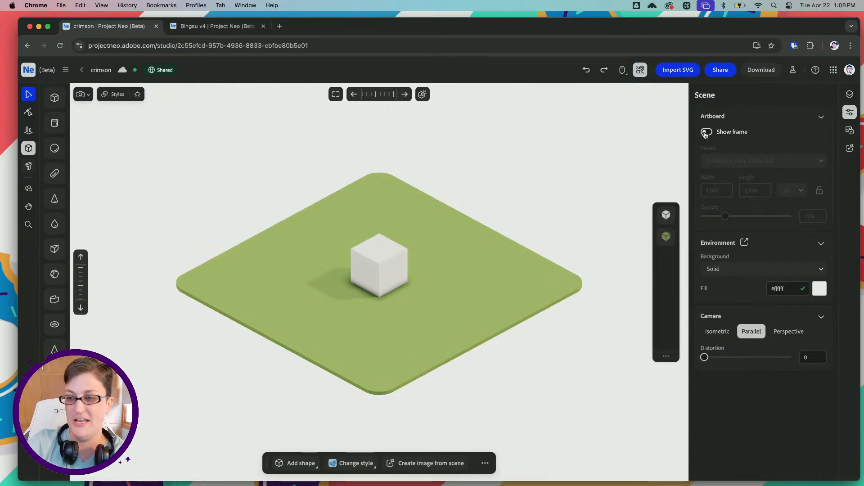
Select the default cube at the center of the green base plate
click(401, 253)
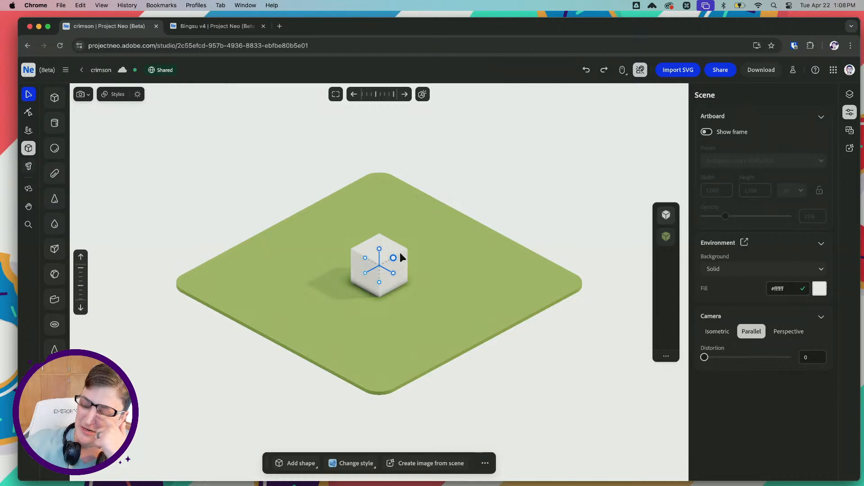
click(399, 252)
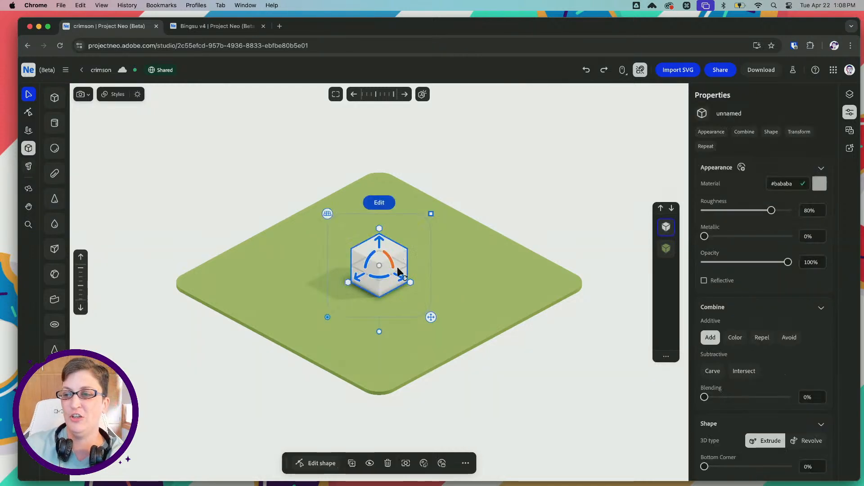
alt+scroll(388, 272, up, 5)
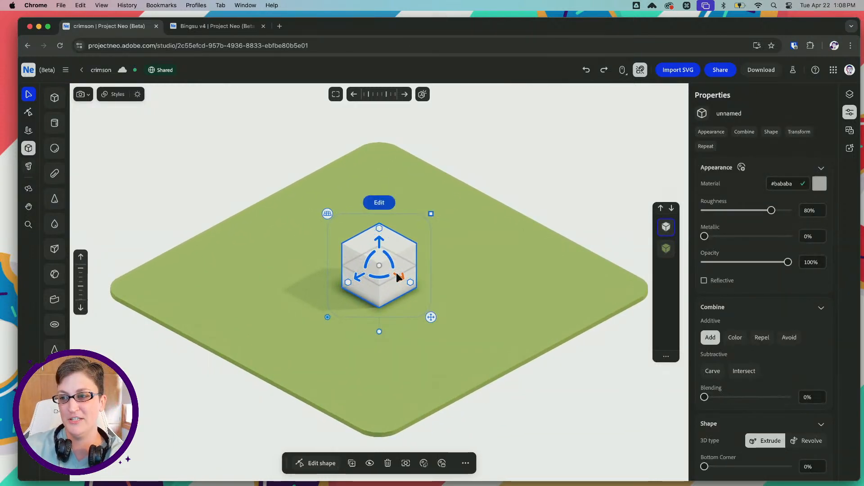
Shift the default cube along the base plate and delete it from the scene
drag(396, 273, 373, 266)
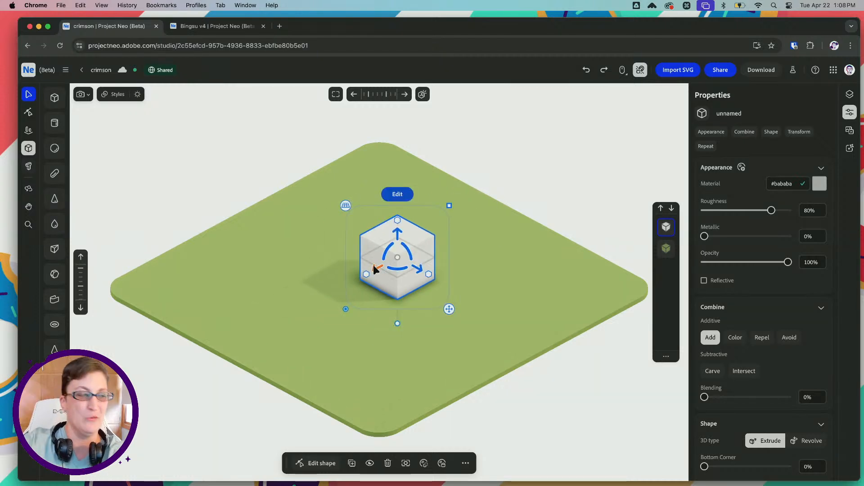
key(Delete)
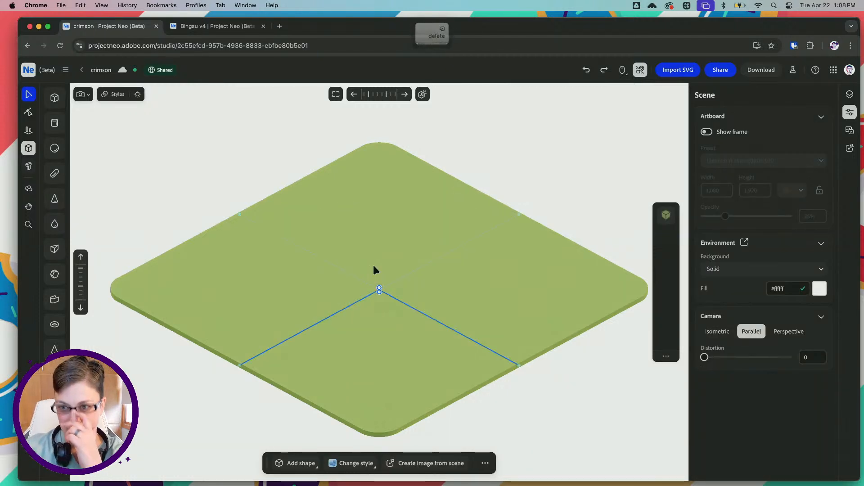
click(373, 266)
key(BackSpace)
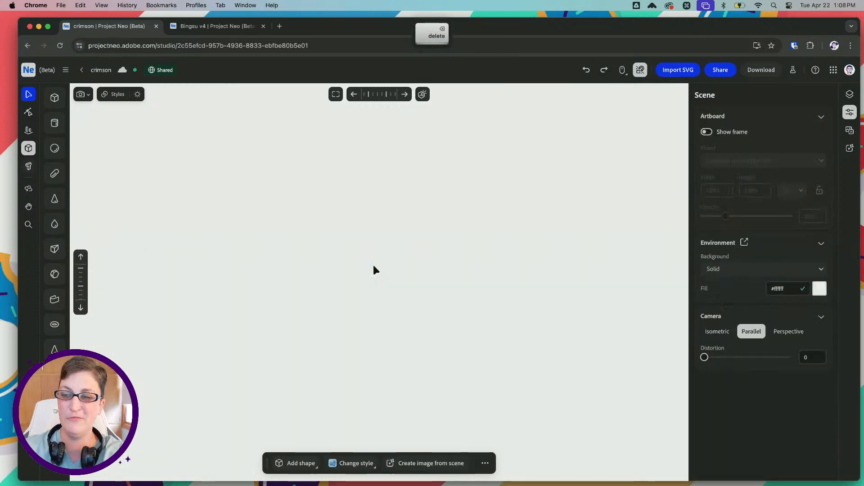
key(cmd+z)
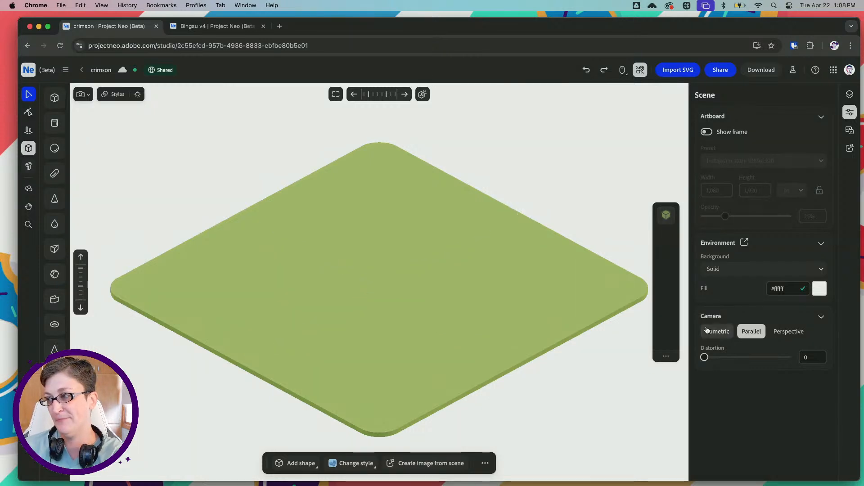
Recolor the base plate's material from green to light gray (#adadad) and deselect it
click(381, 321)
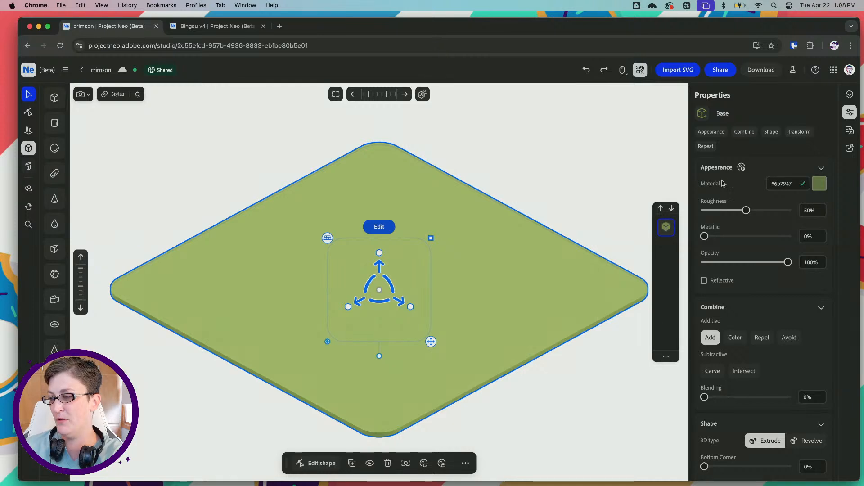
click(819, 184)
drag(786, 250, 772, 248)
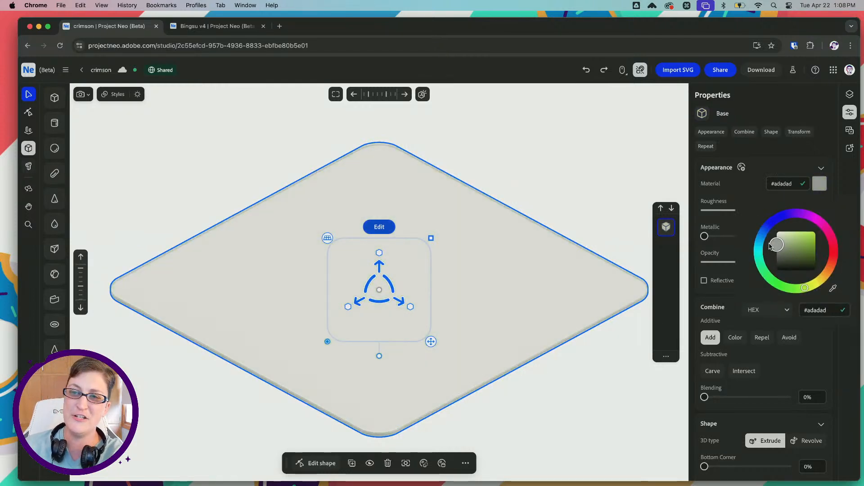
click(571, 168)
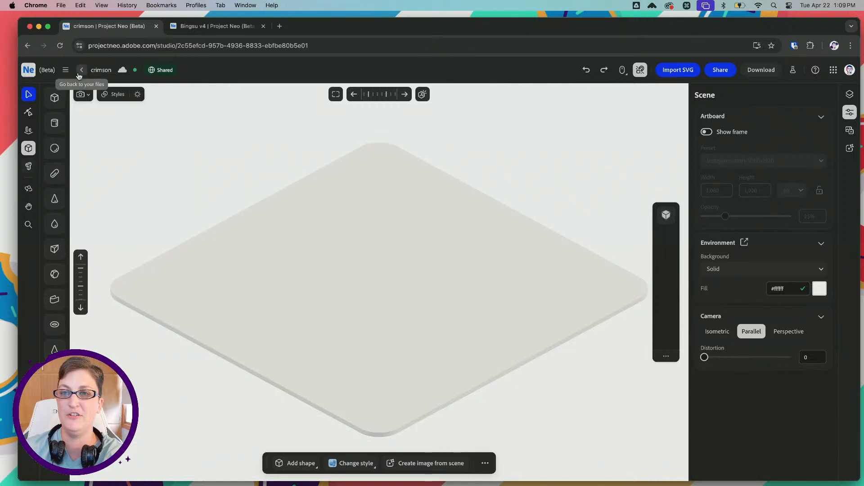
Look over the rendering styles available for the scene without changing the current one
click(117, 95)
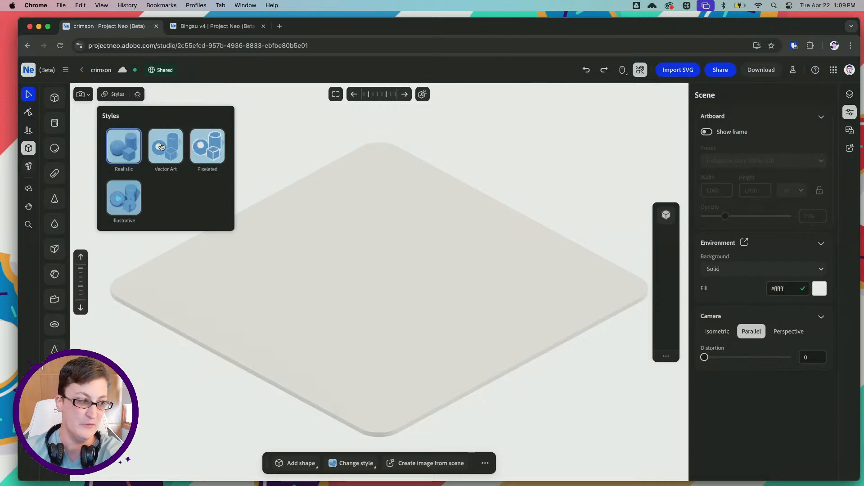
click(115, 97)
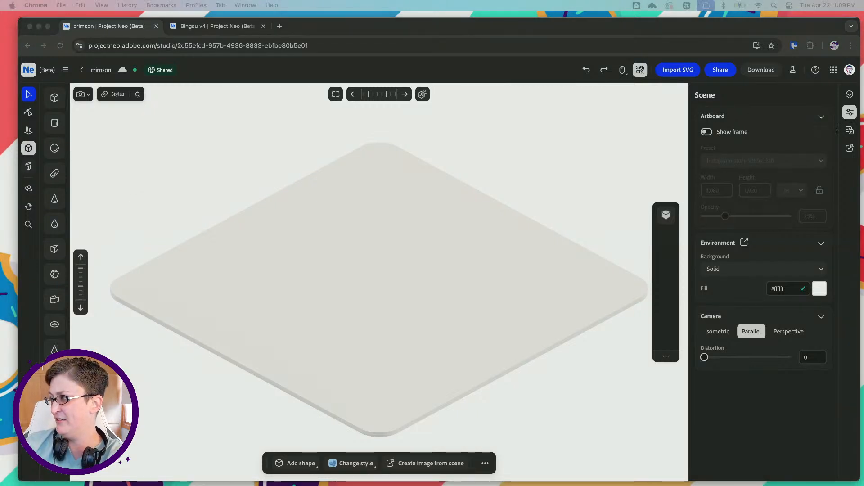
Bring the Illustrator window into view, examine the frog's front and side sketches in froggo-sketches.ai, and move the window aside
drag(863, 66, 662, 71)
scroll(449, 220, left, 5)
scroll(450, 220, up, 2)
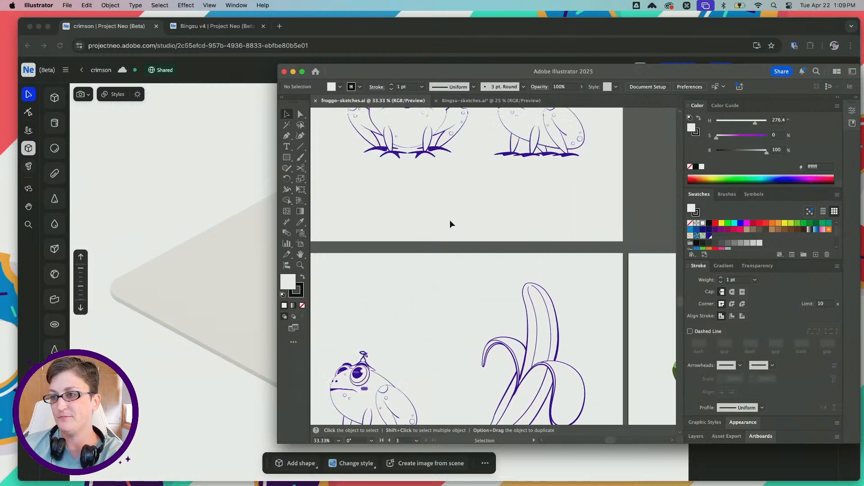
scroll(449, 220, up, 3)
scroll(449, 220, left, 2)
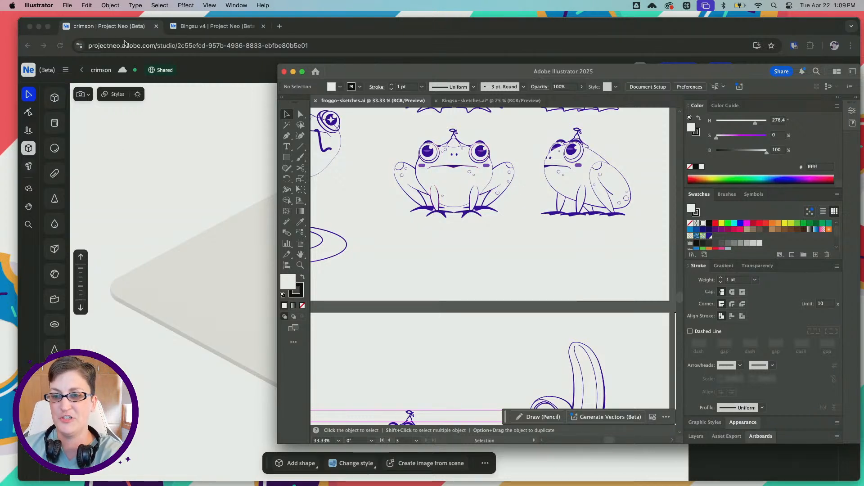
drag(400, 72, 863, 71)
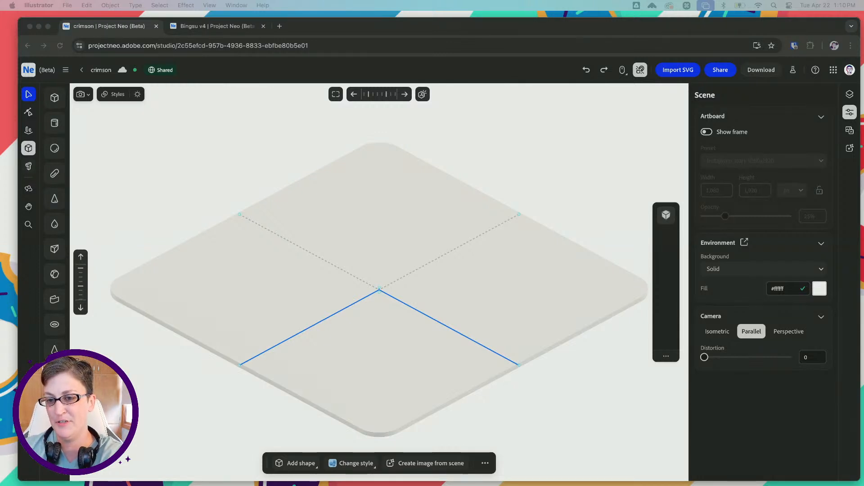
Return to Project Neo in Chrome and place an egg shape near the center of the base plate
key(super+Tab)
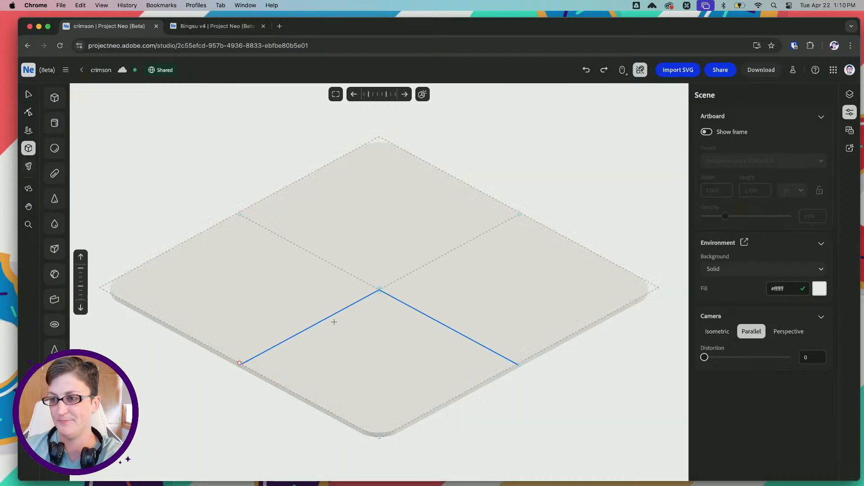
click(362, 283)
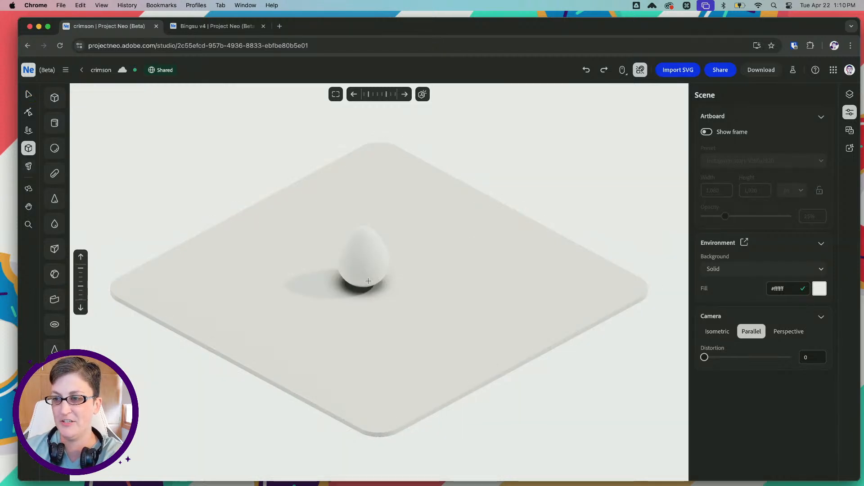
scroll(359, 293, up, 2)
right_drag(280, 163, 262, 153)
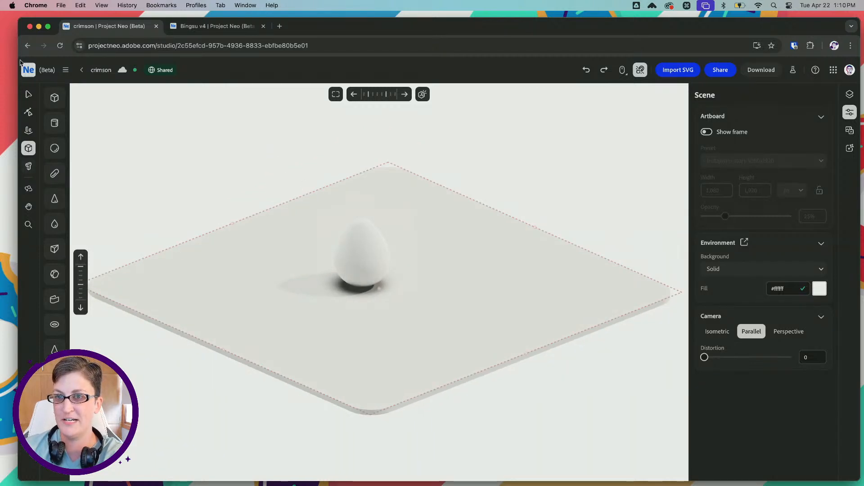
Set the egg's material color to a medium-dark green (#3d7d44) and deselect it
click(29, 95)
click(349, 247)
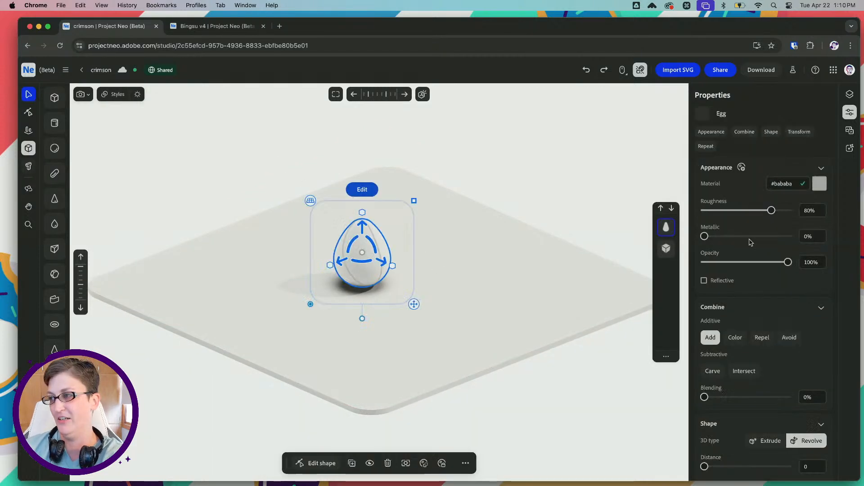
click(819, 183)
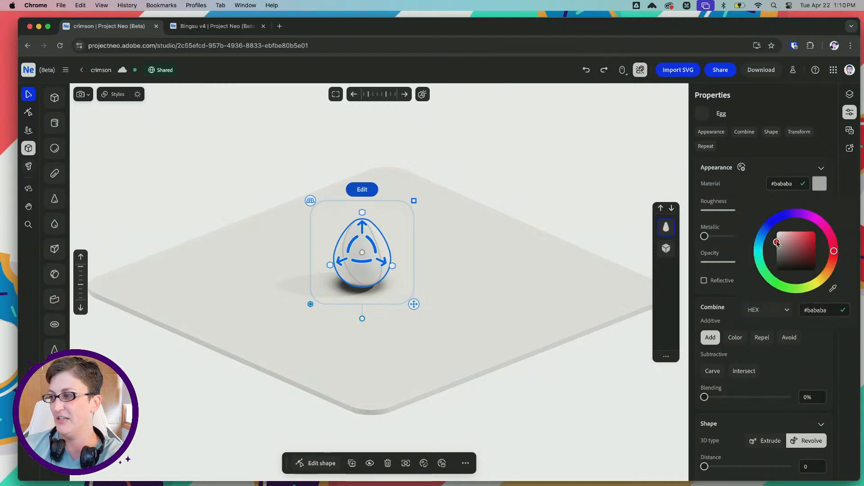
mouse_move(777, 243)
mouse_down()
mouse_move(804, 247)
mouse_move(797, 245)
mouse_up()
click(779, 286)
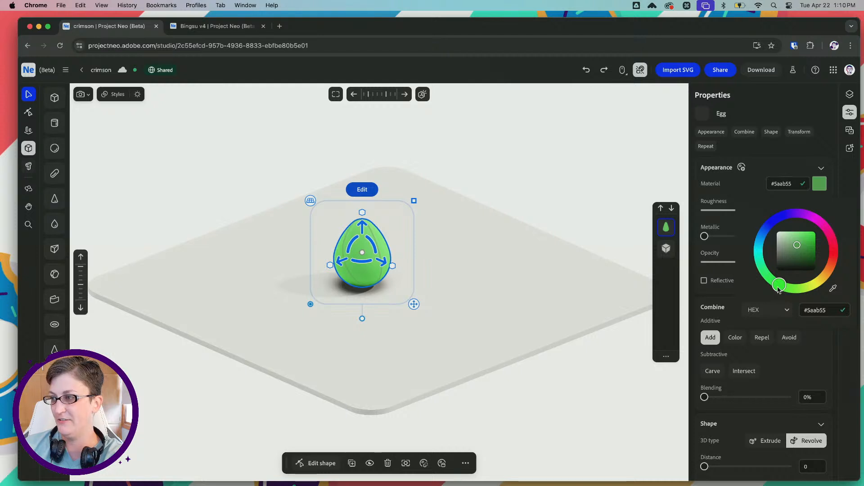
mouse_move(779, 286)
mouse_down()
mouse_move(769, 277)
mouse_move(774, 282)
mouse_up()
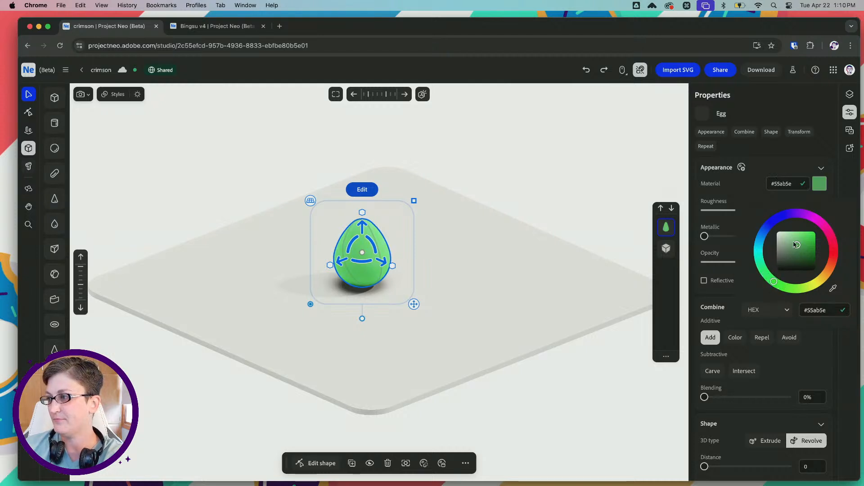
mouse_move(796, 245)
mouse_down()
mouse_move(813, 252)
mouse_move(814, 243)
mouse_move(797, 253)
mouse_up()
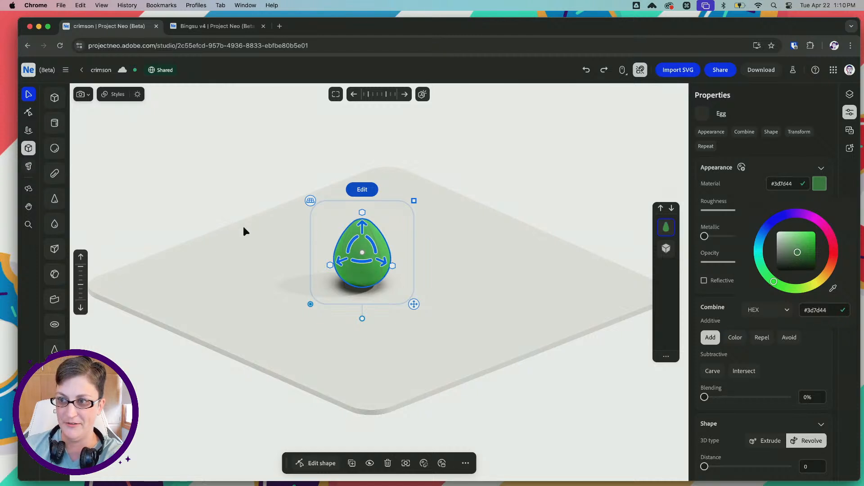
click(227, 205)
click(279, 222)
right_drag(350, 251, 235, 186)
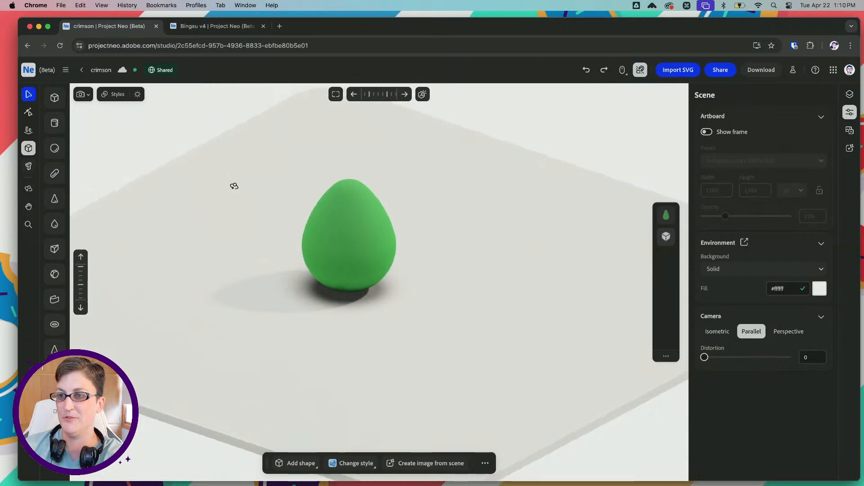
key(space)
drag(223, 185, 257, 199)
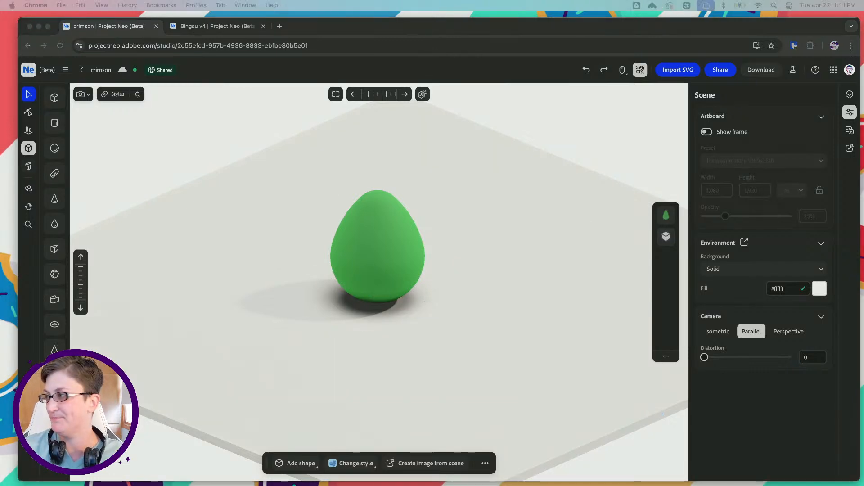
Bring Illustrator back, compare the three frog color variants and their palettes in froggo-sketches.ai, and move the window aside
drag(862, 128, 635, 102)
scroll(626, 263, right, 10)
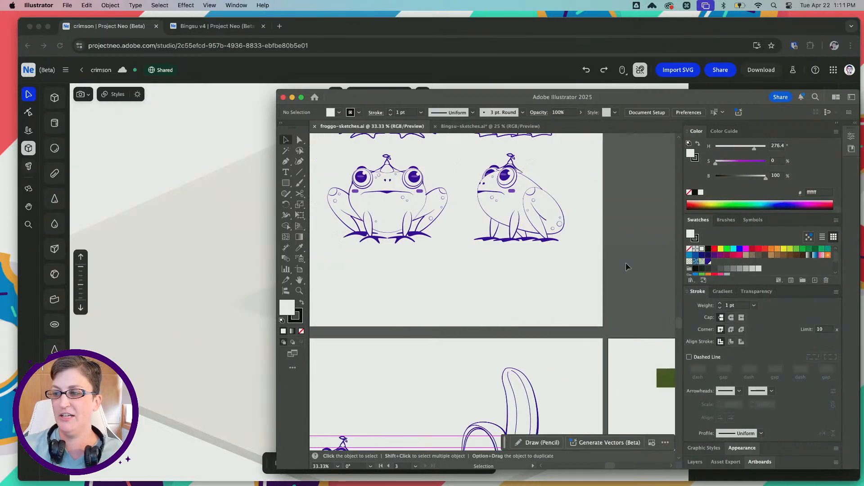
scroll(626, 263, down, 2)
alt+scroll(625, 263, down, 1)
scroll(560, 262, down, 4)
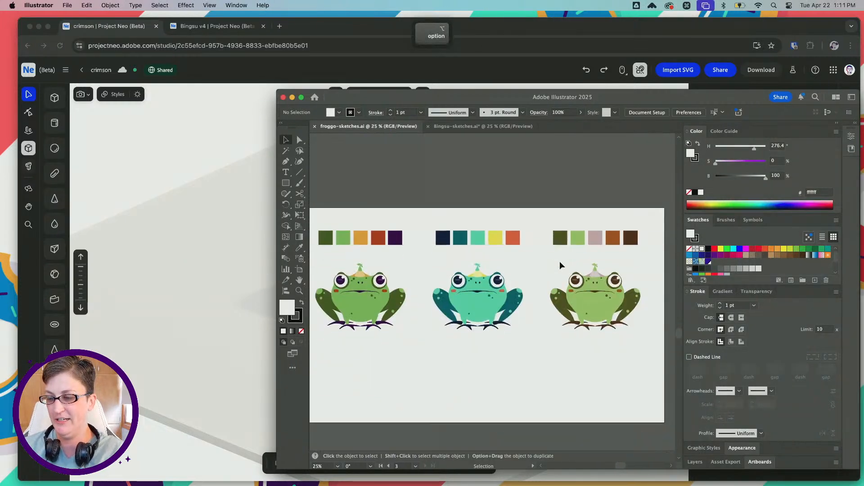
scroll(560, 265, right, 1)
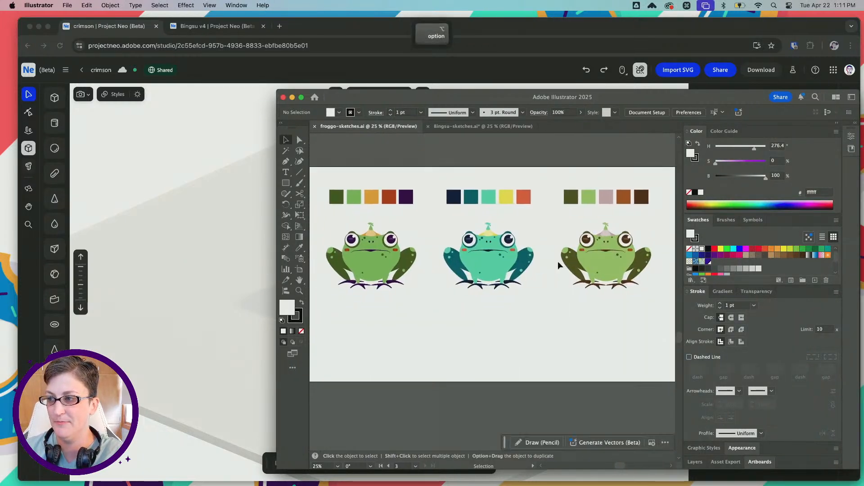
alt+scroll(382, 256, up, 3)
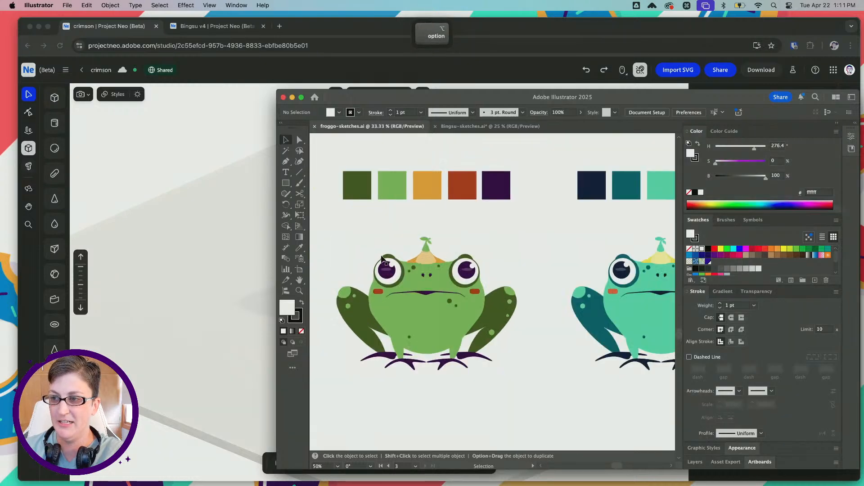
scroll(381, 259, left, 2)
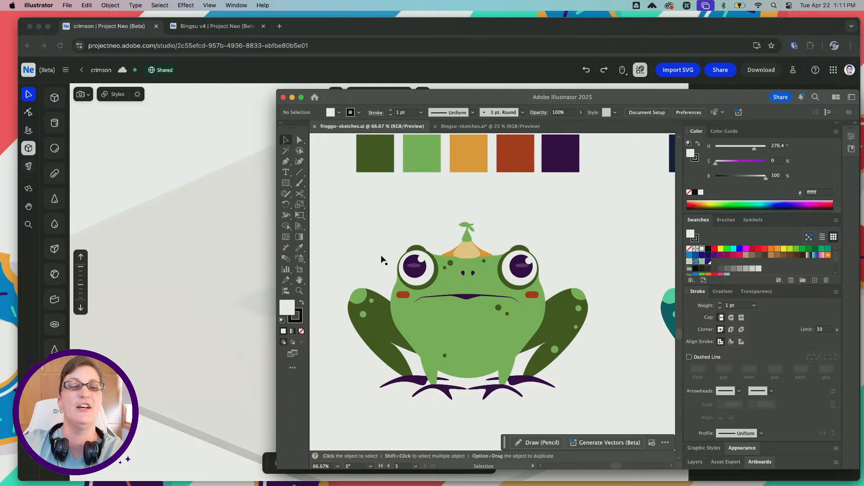
scroll(381, 260, right, 10)
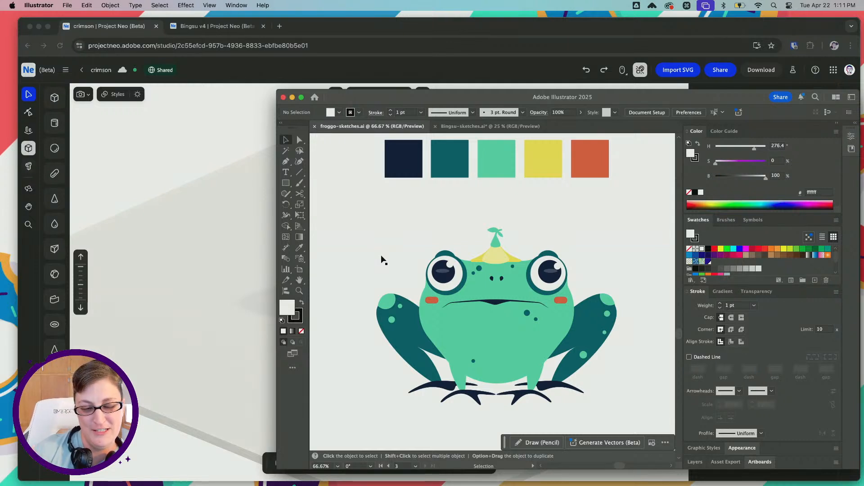
scroll(525, 280, right, 10)
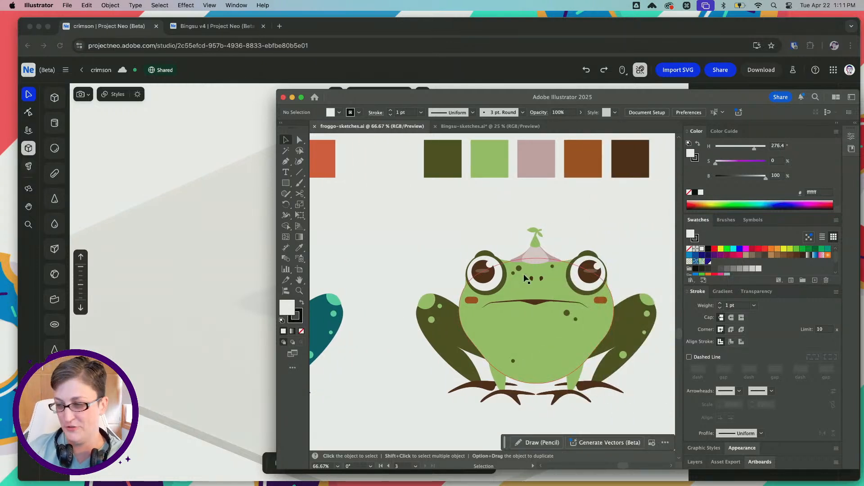
scroll(411, 265, left, 15)
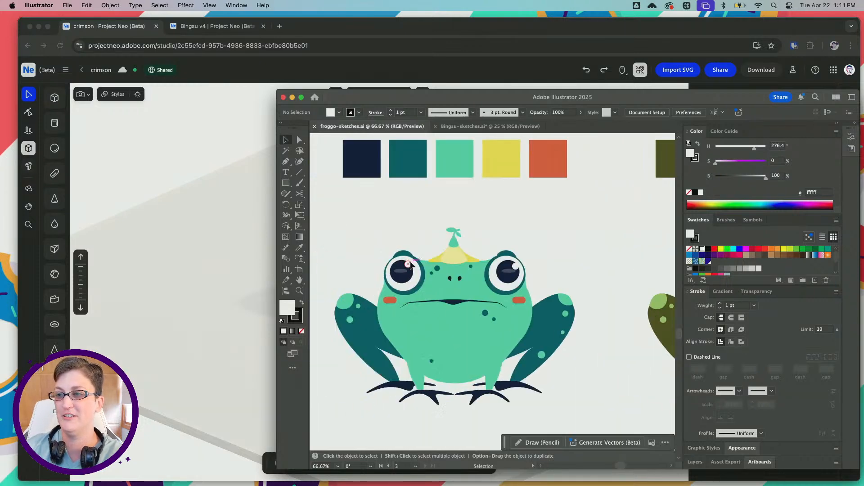
scroll(411, 265, left, 2)
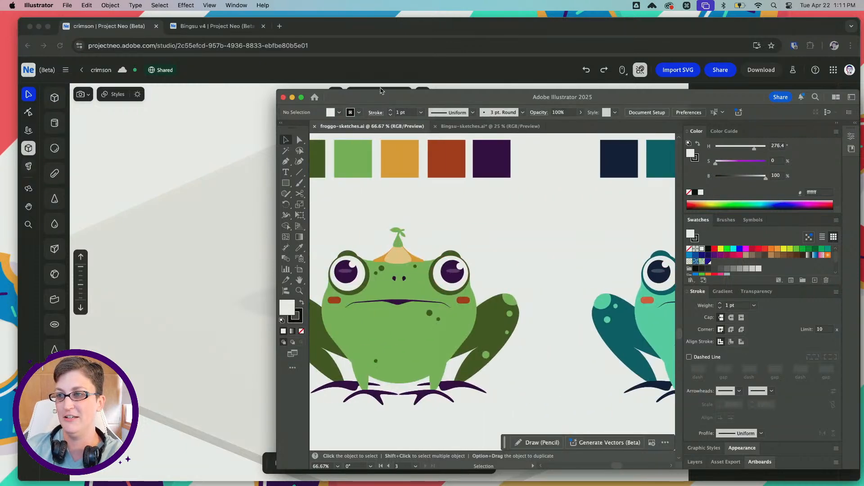
drag(381, 93, 863, 113)
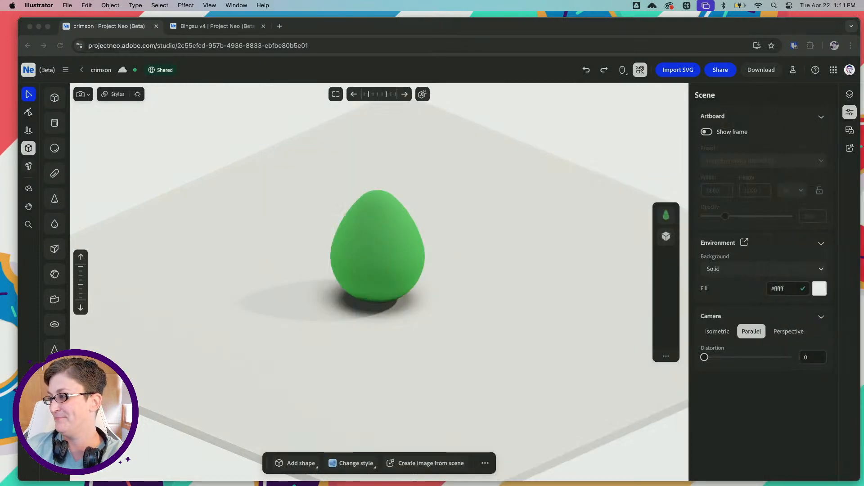
Select the green egg in Project Neo and scale it up slightly as a whole
click(375, 218)
click(371, 226)
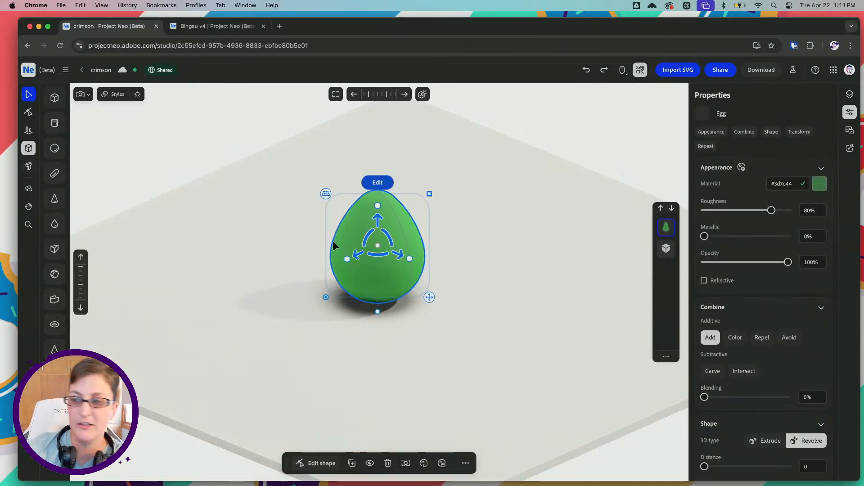
alt+scroll(367, 239, up, 5)
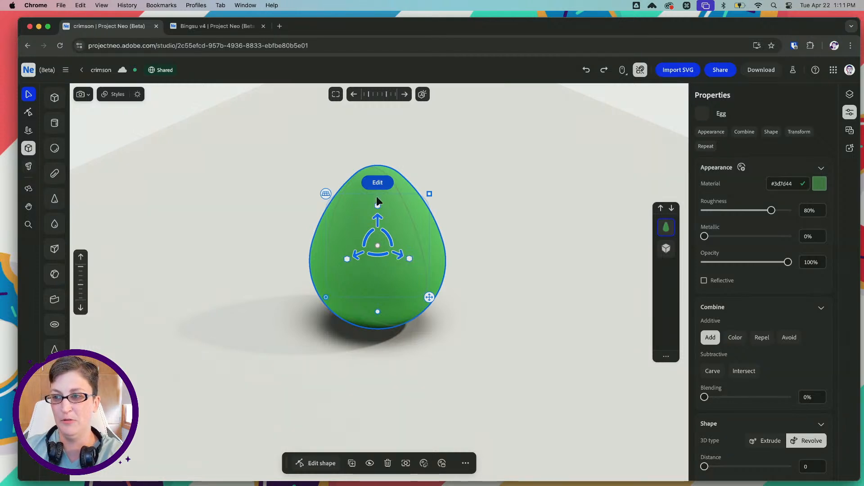
mouse_move(428, 195)
mouse_down()
mouse_move(446, 188)
mouse_move(425, 191)
mouse_up()
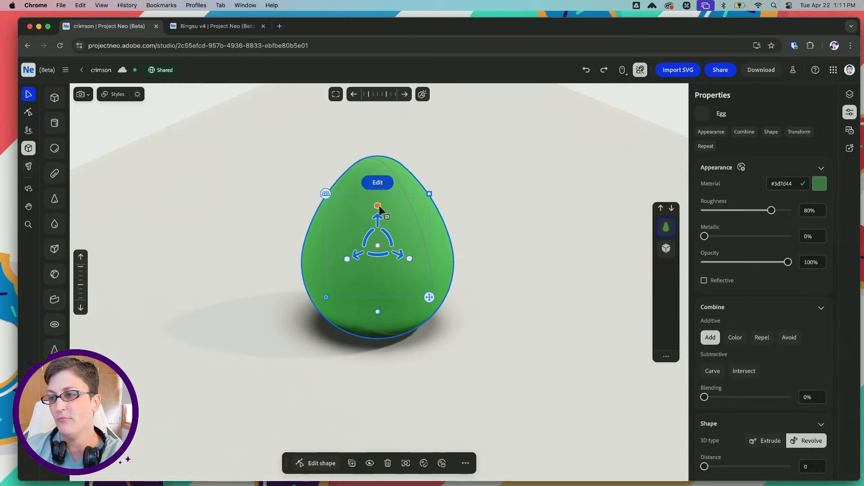
Try scaling the egg from its individual axis handles and rotating it, undoing each change
drag(379, 206, 377, 164)
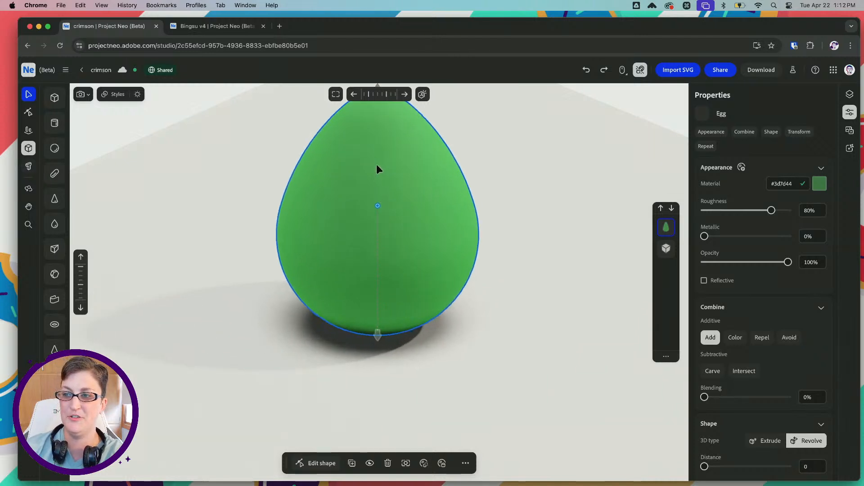
key(super+z)
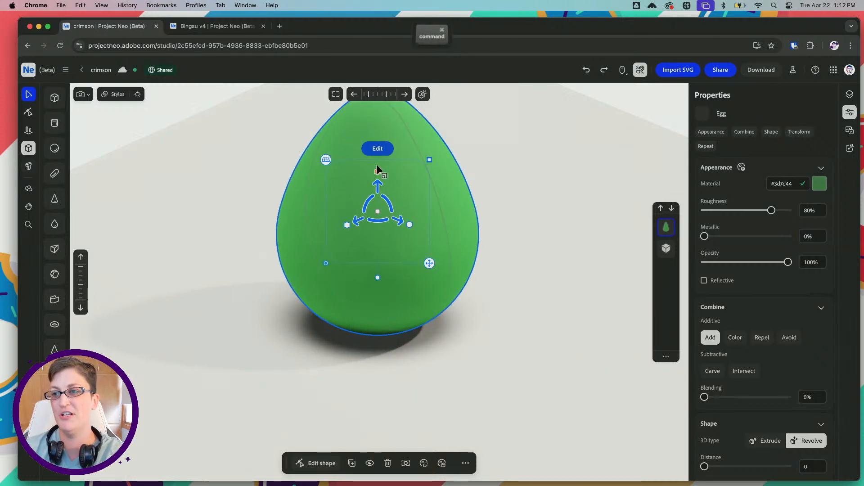
drag(349, 257, 301, 276)
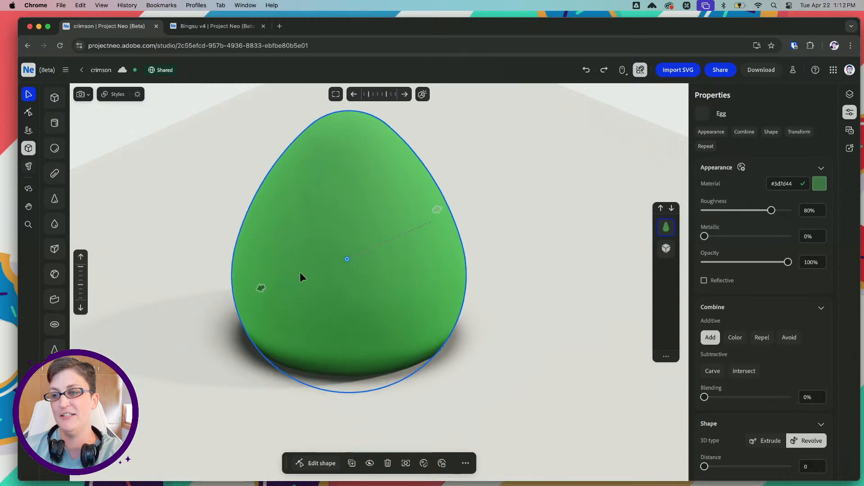
key(super+z)
drag(407, 257, 428, 273)
key(super+z)
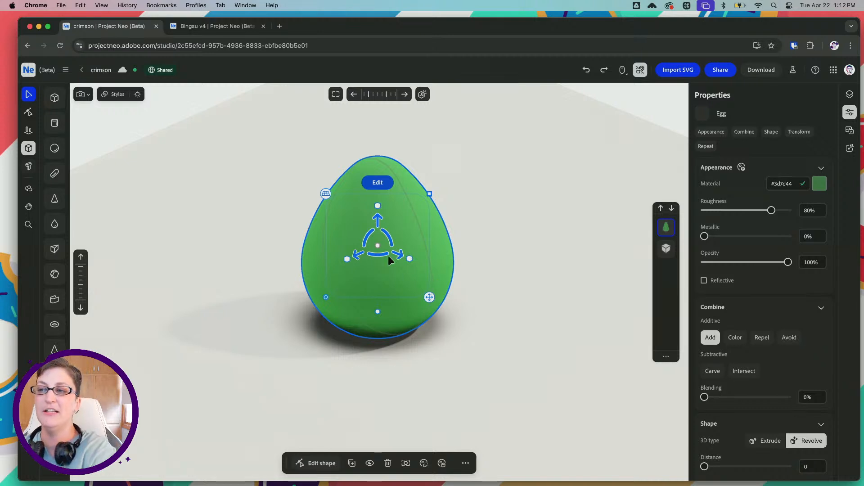
drag(369, 236, 399, 254)
key(super+z)
key(super+z)
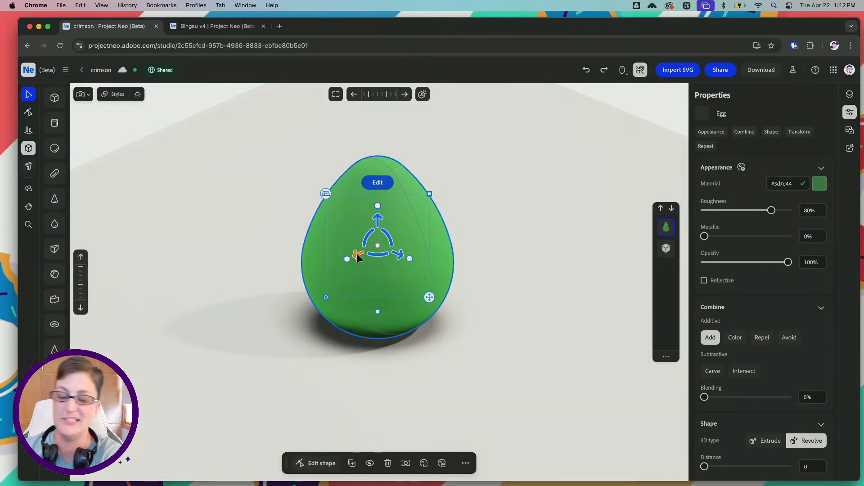
Tilt the egg onto its side, to an X rotation of about -161.6°
scroll(725, 369, down, 10)
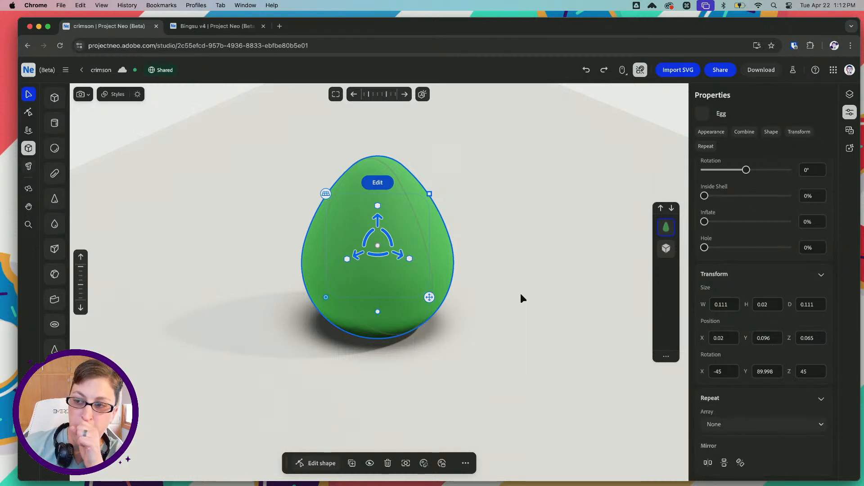
drag(366, 242, 409, 237)
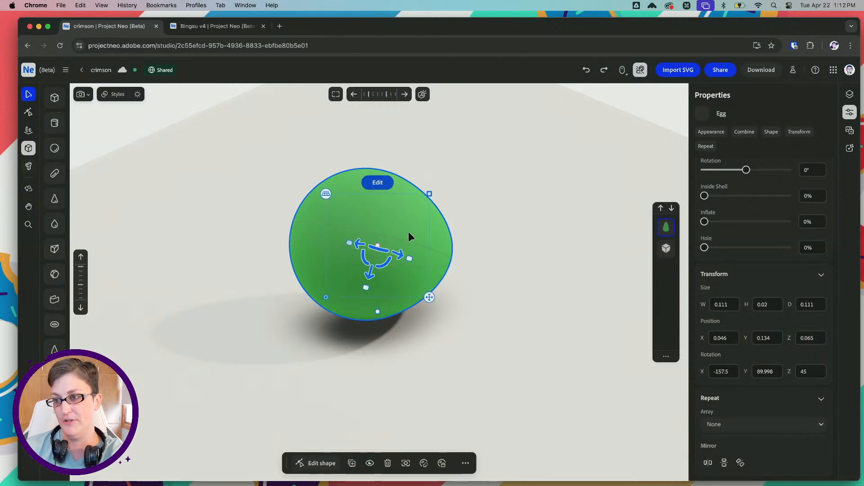
right_drag(226, 226, 210, 210)
drag(359, 251, 358, 281)
right_drag(247, 263, 283, 259)
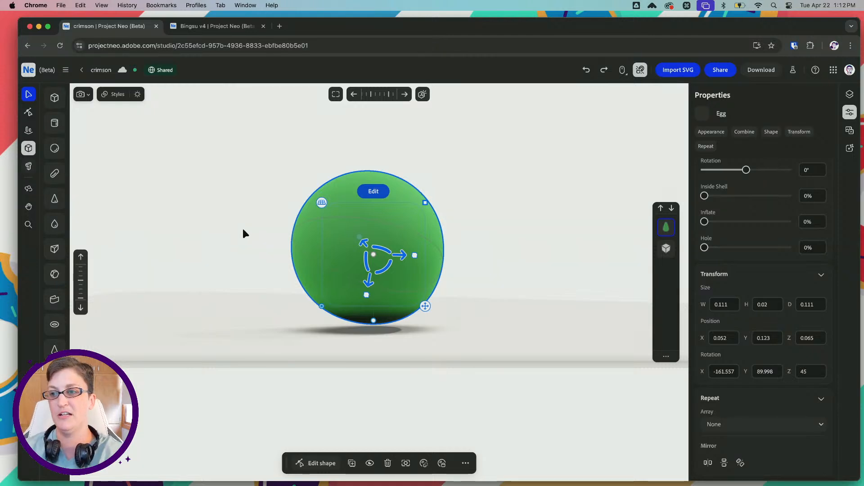
mouse_move(242, 226)
right_down()
mouse_move(220, 236)
mouse_move(238, 212)
right_up()
drag(239, 213, 248, 232)
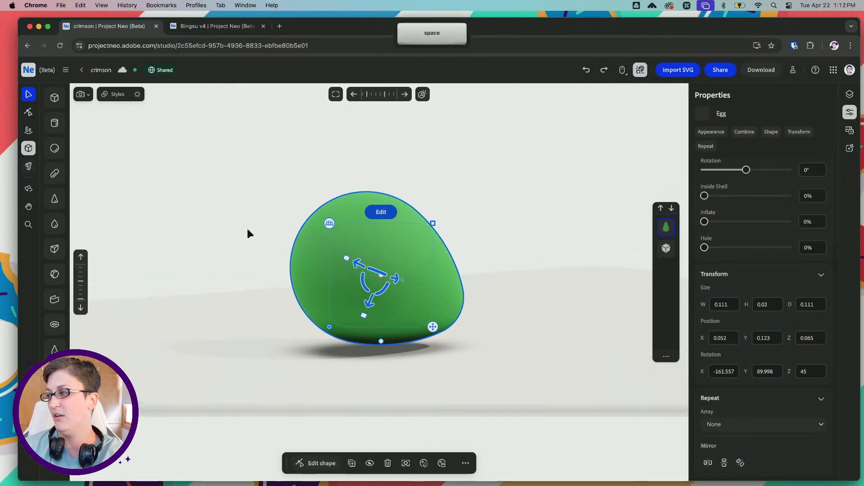
Try enlarging the tilted egg slightly from one axis handle, and undo the change
key(alt)
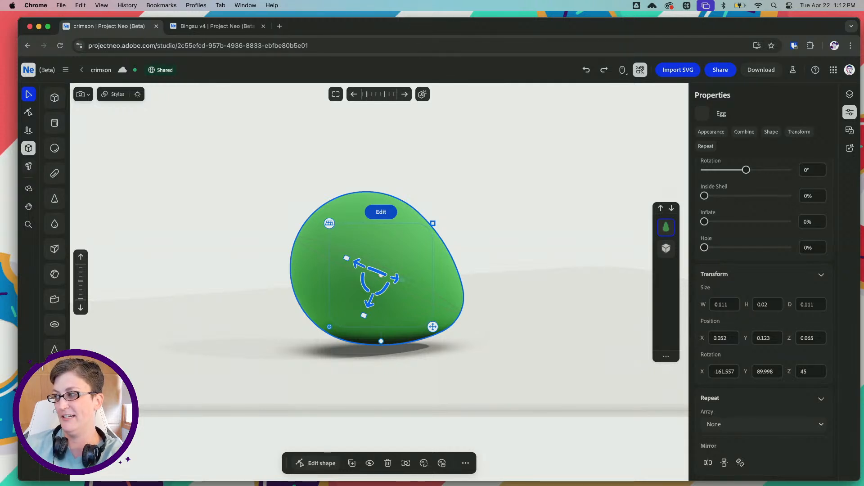
drag(347, 259, 341, 257)
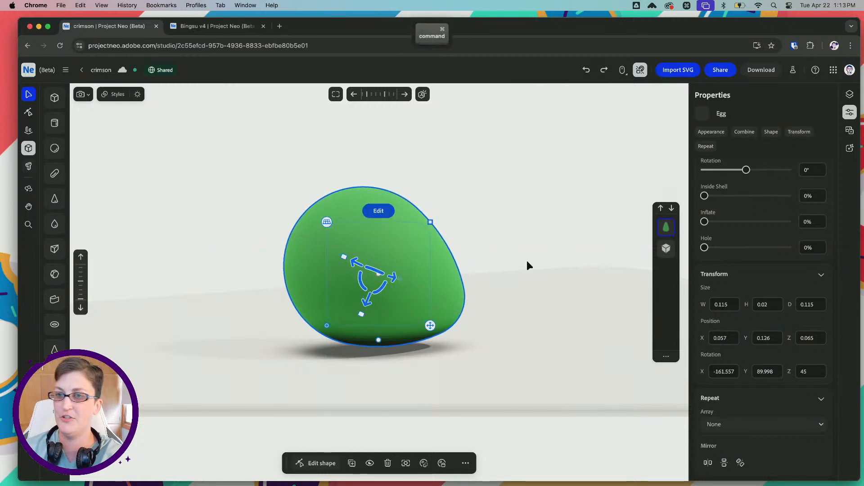
key(super+z)
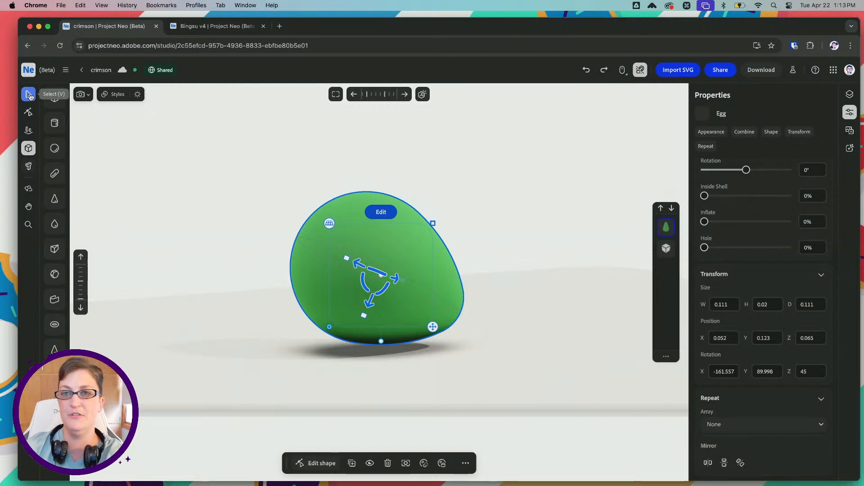
Reshape the egg's profile by shifting a control point near its narrow end, and set Inflate to about 18.1%
click(28, 112)
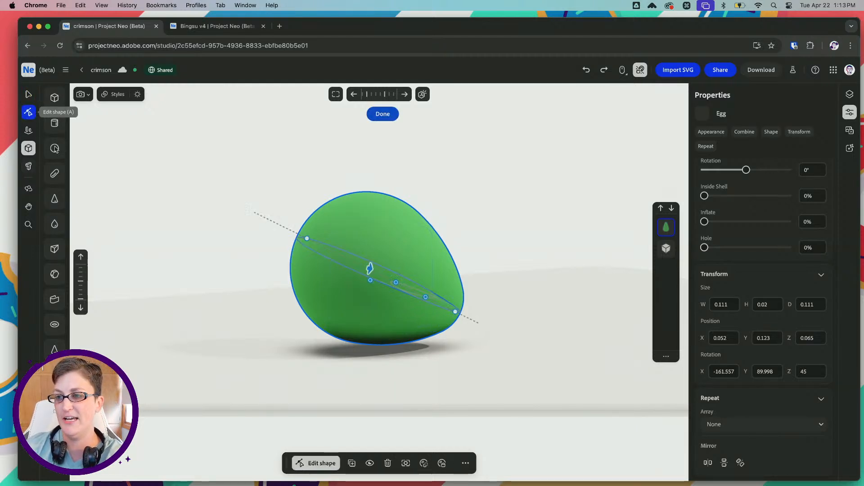
right_drag(282, 217, 216, 231)
drag(322, 207, 348, 245)
key(super+z)
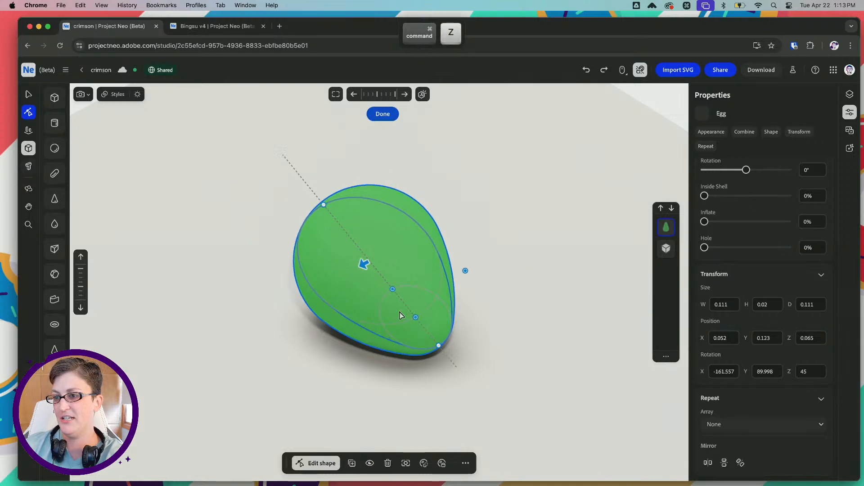
mouse_move(416, 317)
mouse_down()
mouse_move(425, 327)
mouse_move(409, 309)
mouse_move(416, 314)
mouse_up()
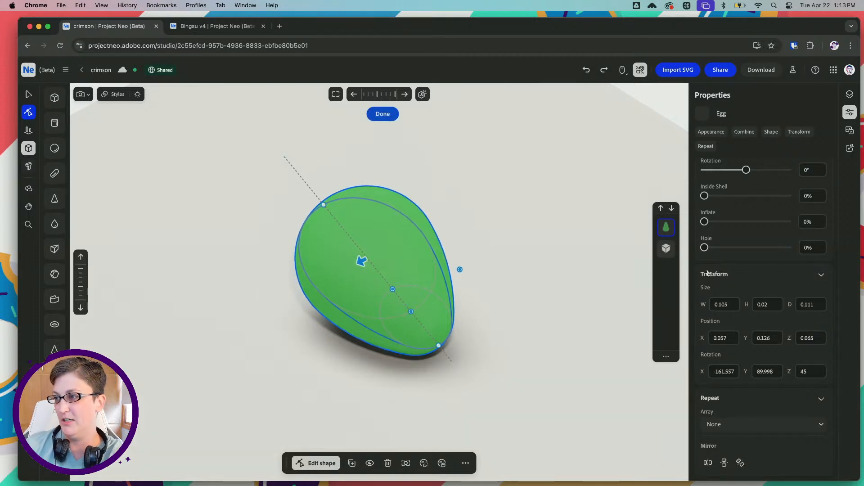
scroll(707, 273, up, 5)
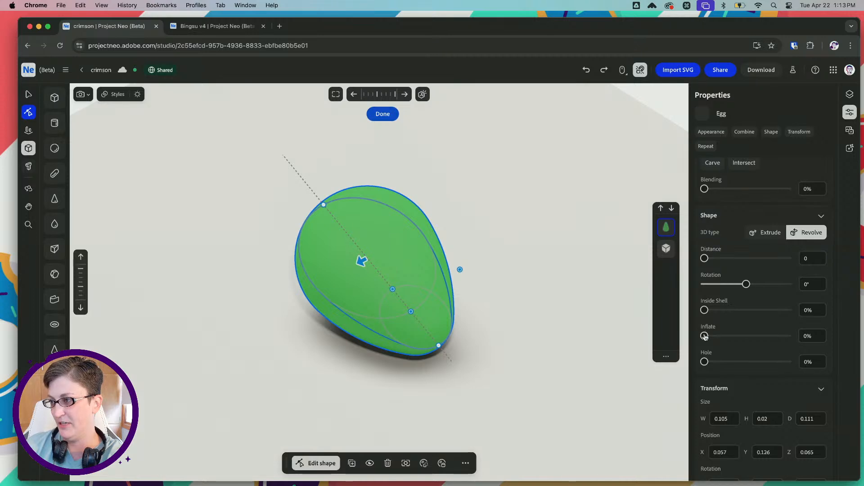
drag(705, 337, 719, 337)
right_drag(276, 246, 318, 218)
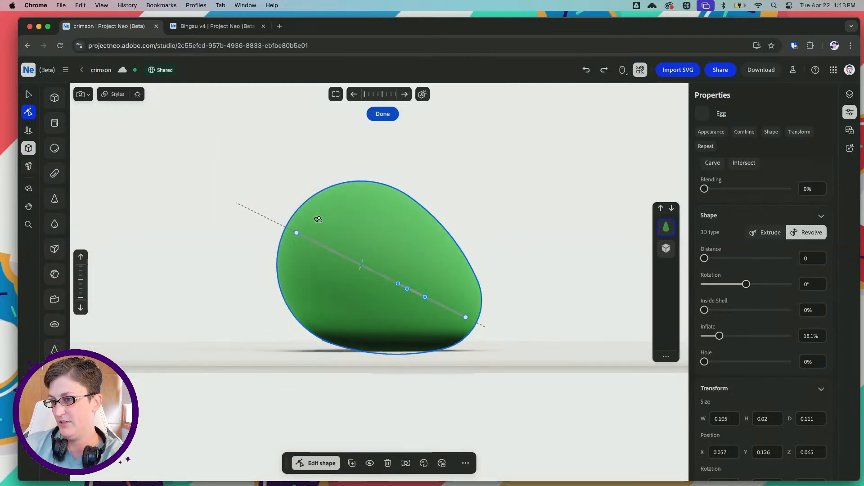
Delete the egg and place a drop shape above the base plate instead
click(28, 94)
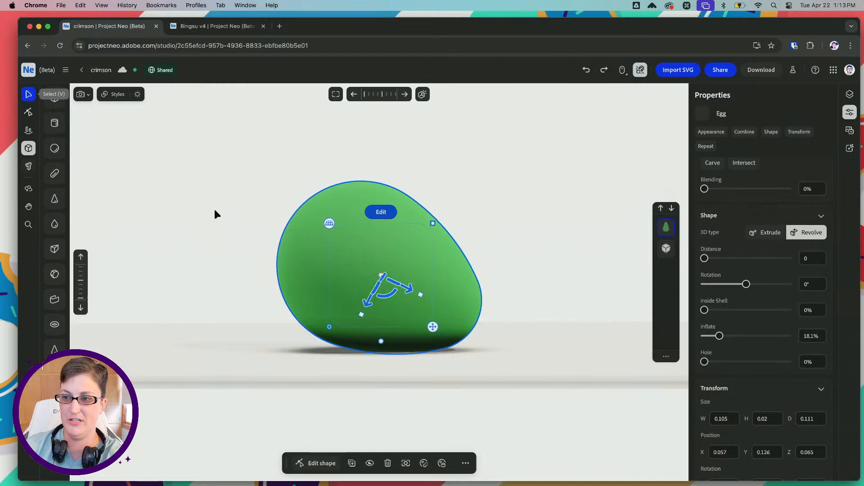
key(BackSpace)
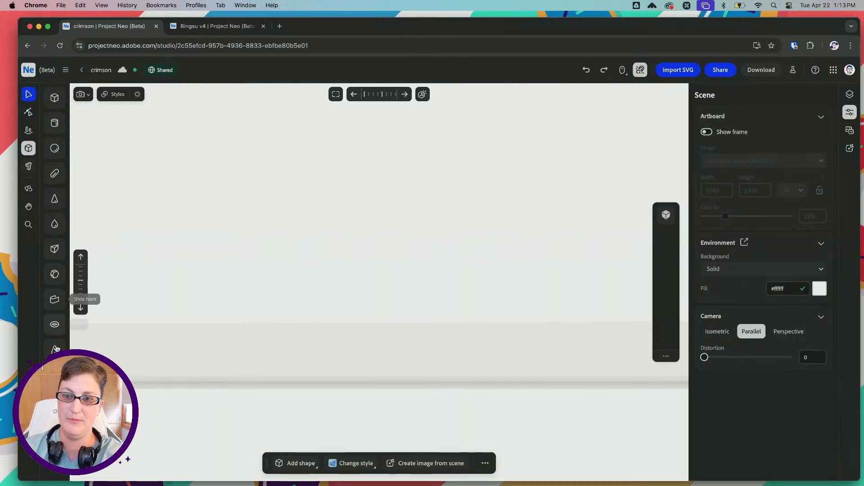
click(54, 224)
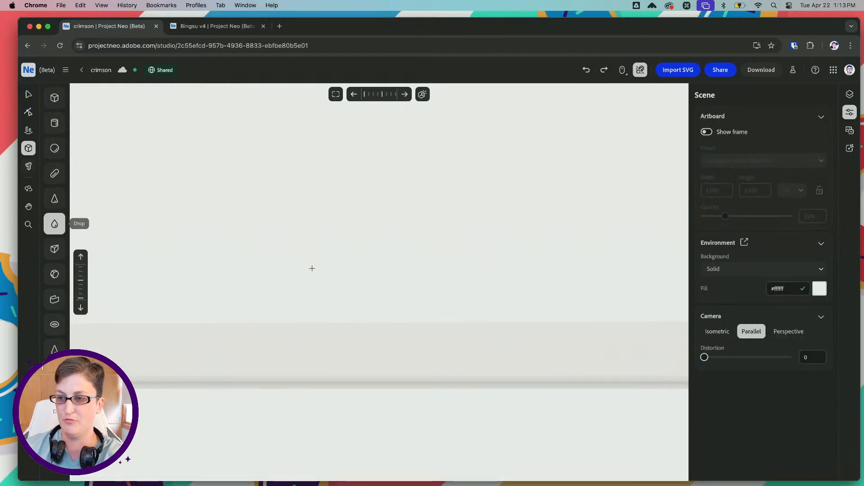
click(312, 269)
drag(338, 316, 355, 332)
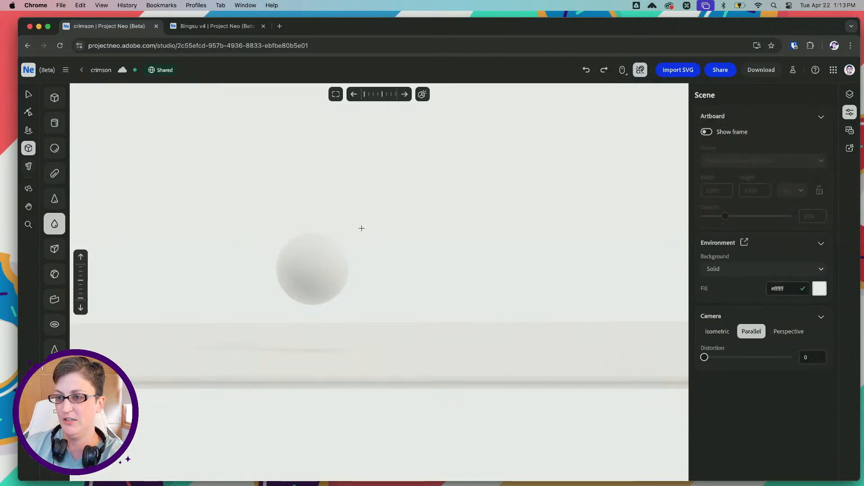
right_drag(361, 228, 366, 268)
Set the drop's material color to green (#157519) and scale it up as a whole
click(28, 94)
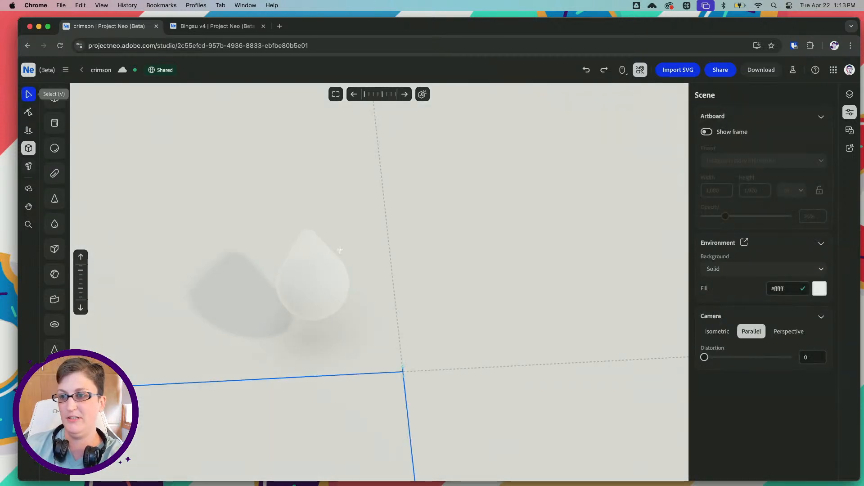
click(317, 268)
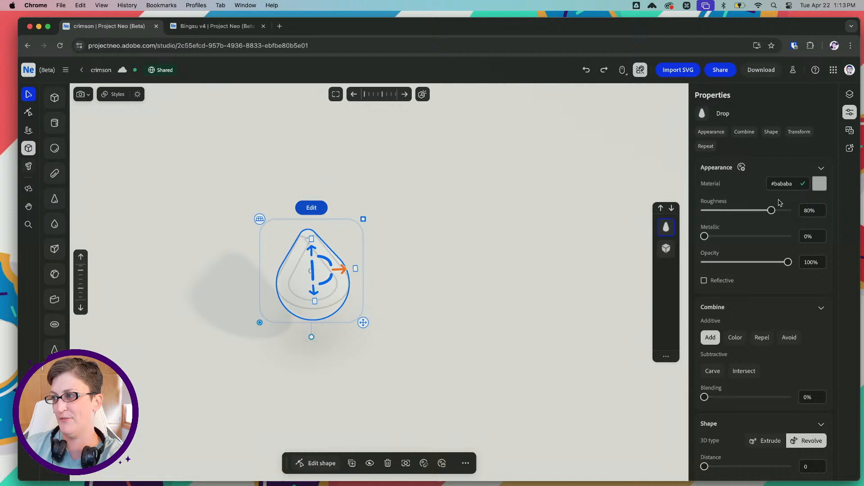
click(821, 186)
drag(769, 275, 810, 253)
right_drag(387, 247, 447, 216)
shift+drag(363, 220, 392, 203)
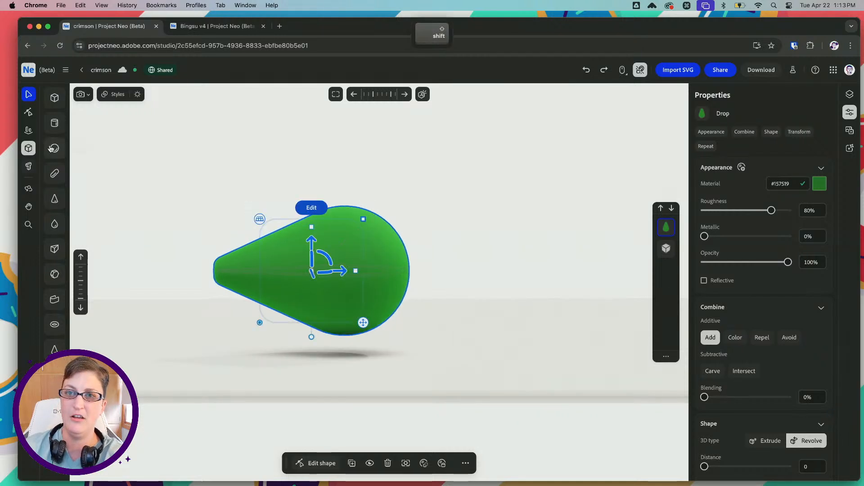
Edit the drop's shape and adjust the control point at its tip, to a length of about 0.155
click(29, 112)
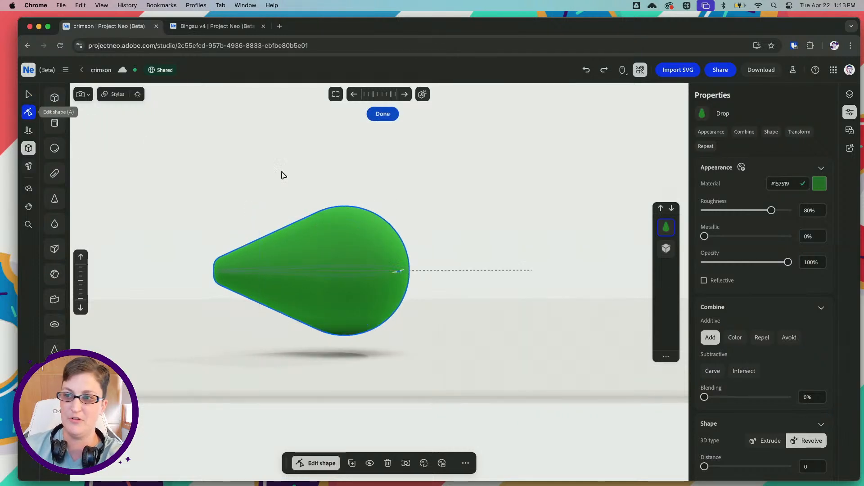
right_drag(282, 220, 268, 247)
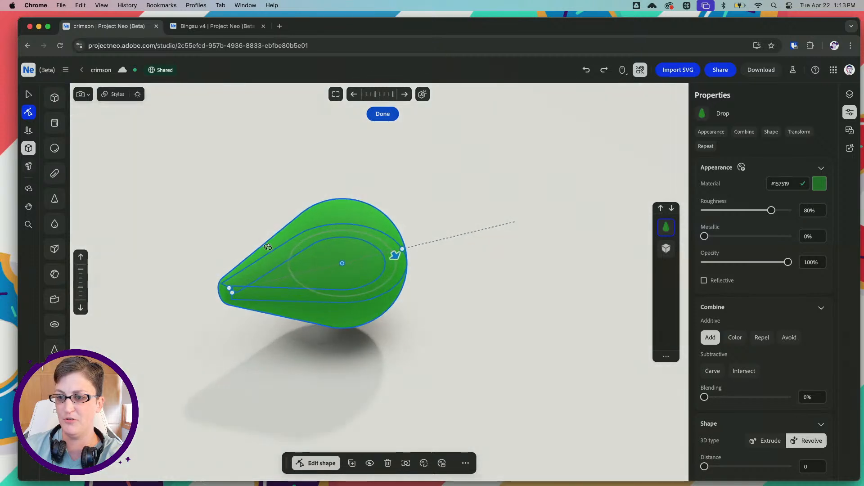
mouse_move(231, 293)
mouse_down()
mouse_move(229, 302)
mouse_move(235, 294)
mouse_up()
mouse_move(273, 273)
right_down()
mouse_move(317, 270)
mouse_move(269, 274)
right_up()
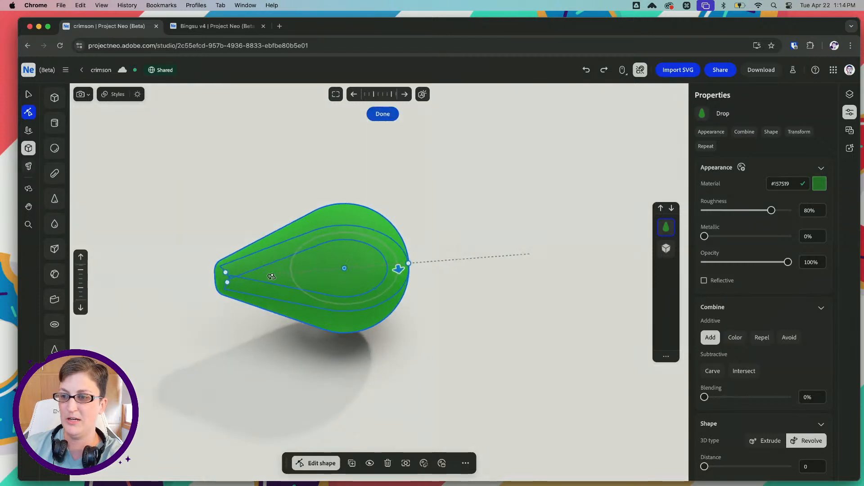
Increase the drop's thickness to about 0.051
scroll(742, 361, down, 5)
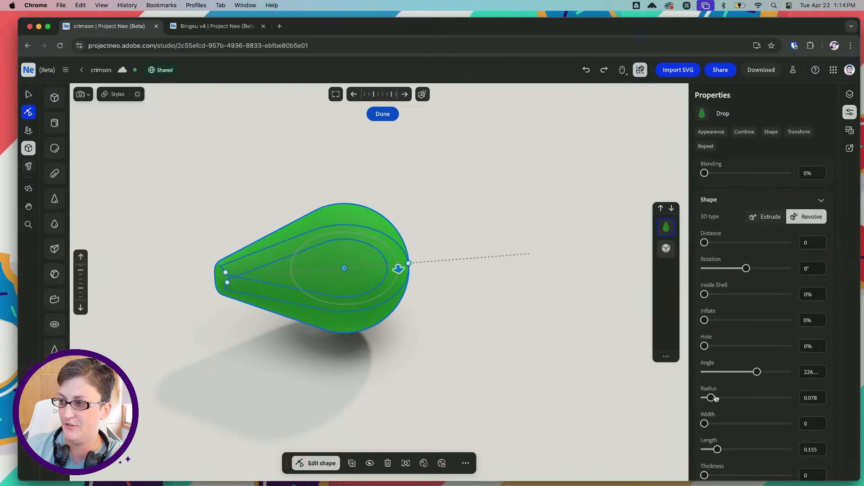
scroll(716, 399, down, 3)
drag(705, 408, 707, 412)
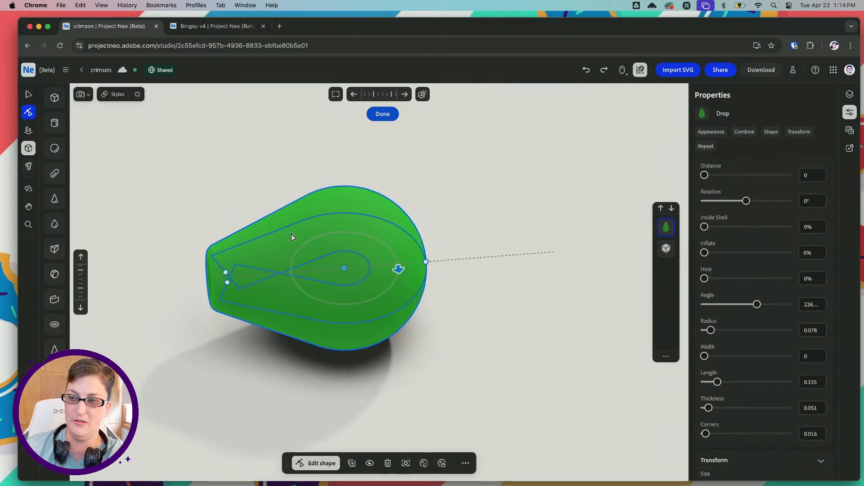
Inflate the drop to about 13.3% and narrow its tip, to a length of about 0.153
drag(226, 273, 227, 277)
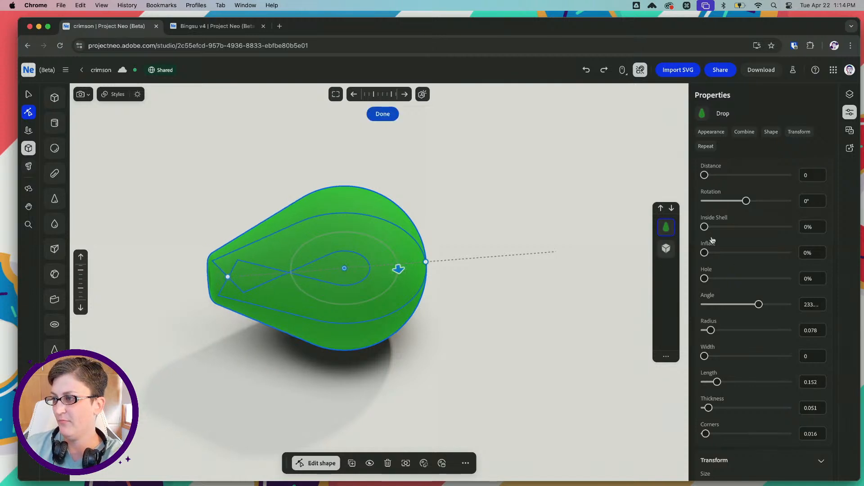
drag(705, 253, 715, 253)
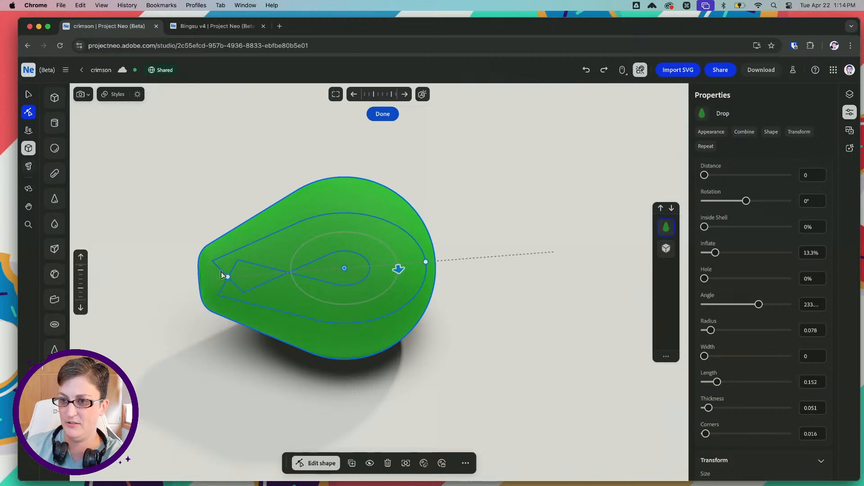
drag(226, 275, 227, 279)
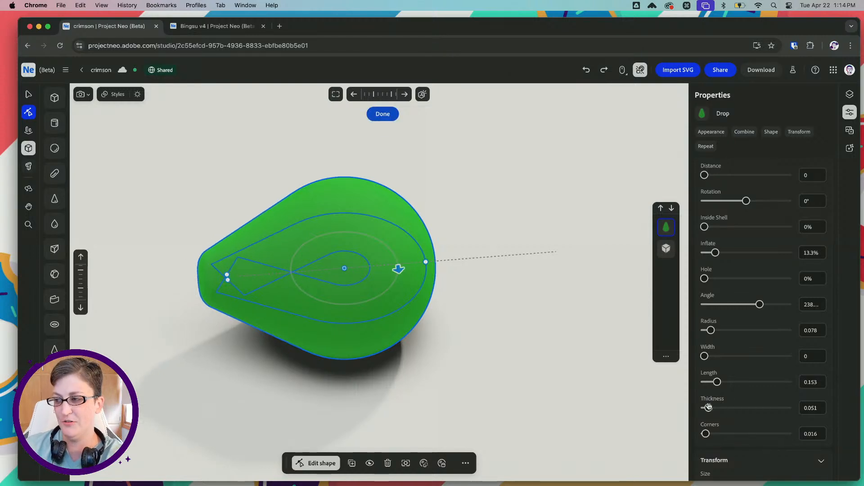
Reduce the drop's thickness to about 0.037 and broaden its rounded end to a width of about 0.026
drag(709, 407, 706, 408)
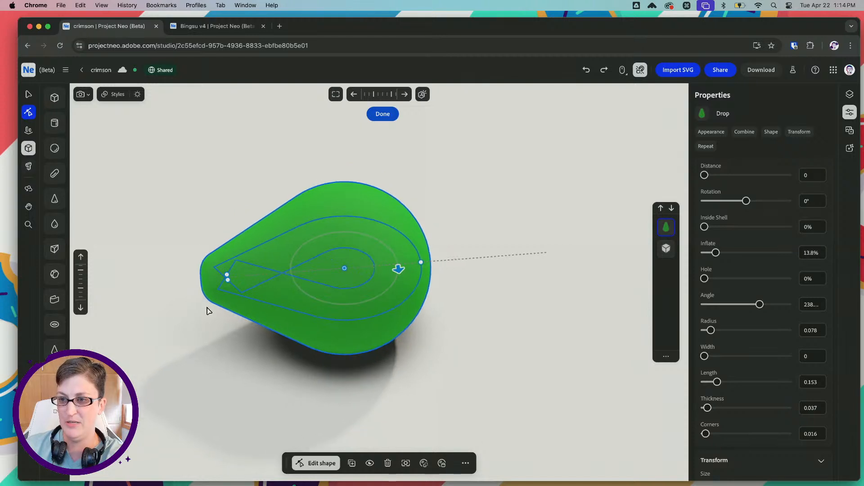
right_drag(253, 161, 229, 168)
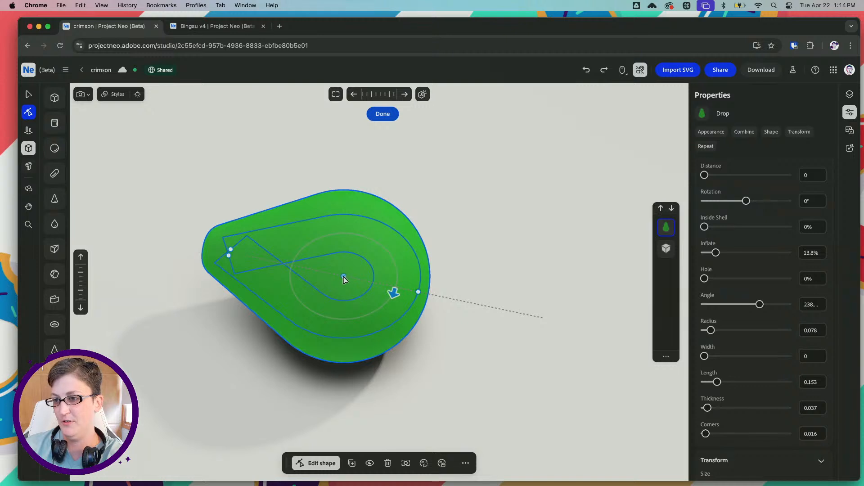
drag(344, 279, 357, 279)
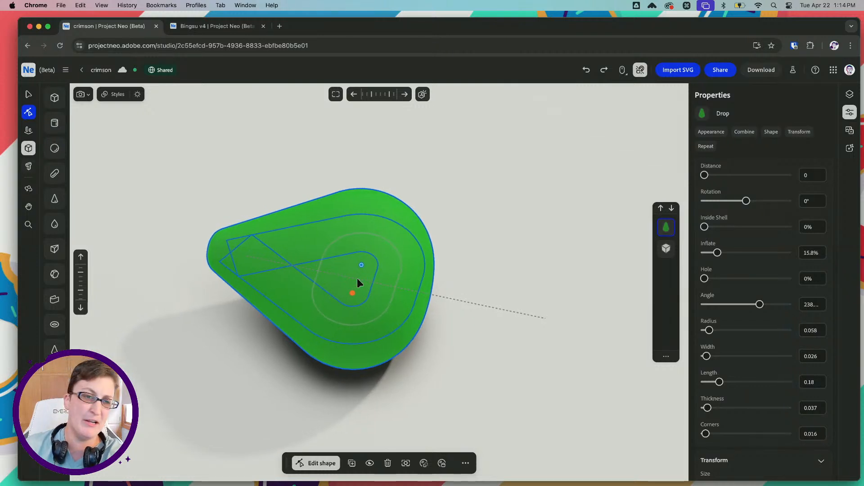
Undo the last edit and reshape the drop's rounded end to a width of about 0.017 and a length of about 0.17
key(super+z)
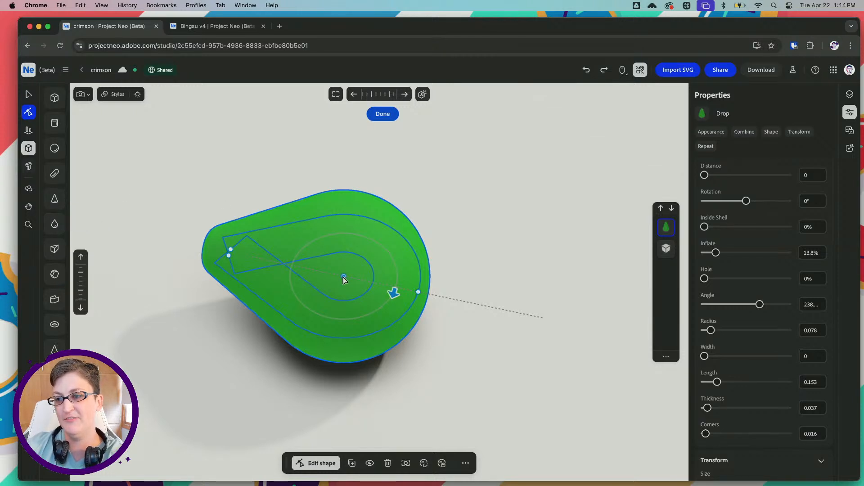
drag(343, 276, 349, 287)
right_drag(369, 246, 393, 218)
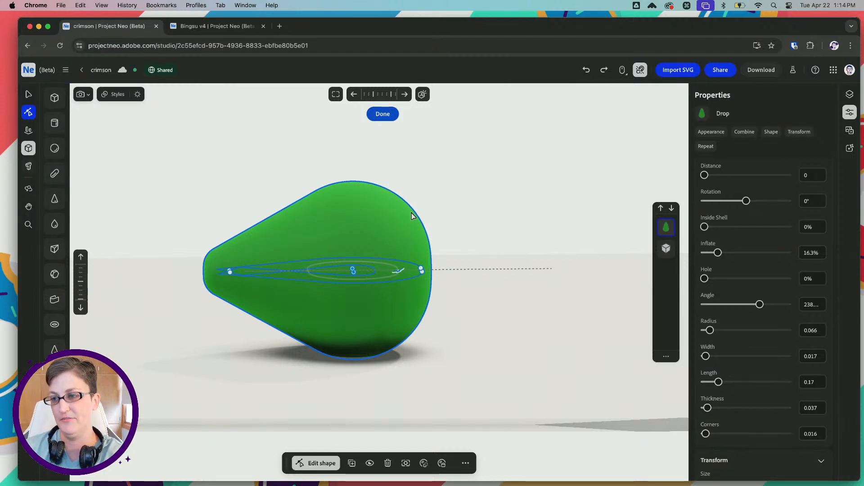
right_drag(412, 216, 400, 221)
right_drag(343, 257, 369, 262)
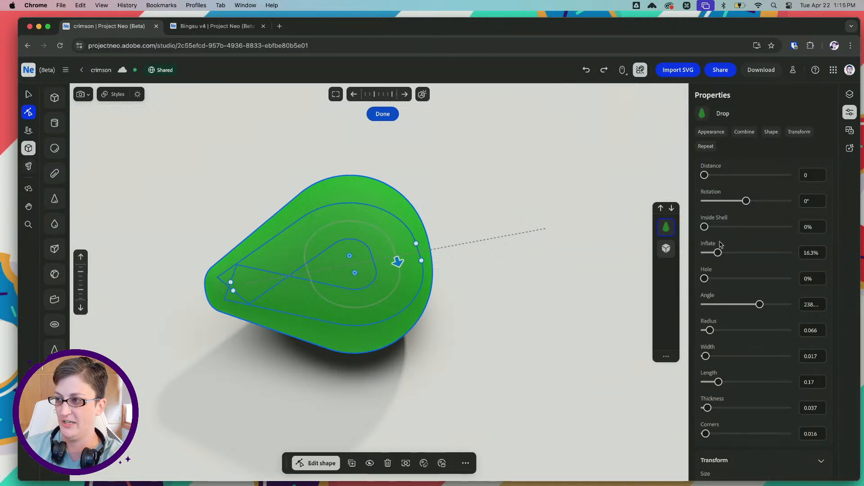
Inflate the drop to about 27.3% and pull in its tip to a length of about 0.158
drag(721, 255, 726, 255)
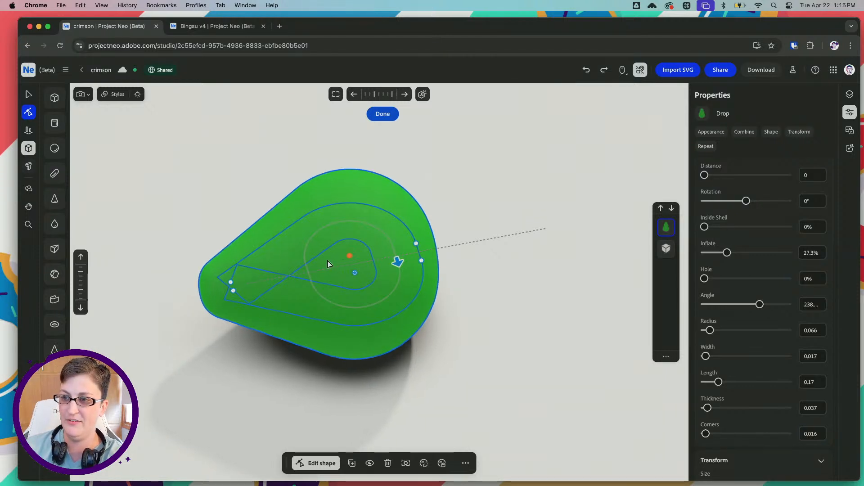
right_drag(355, 240, 346, 244)
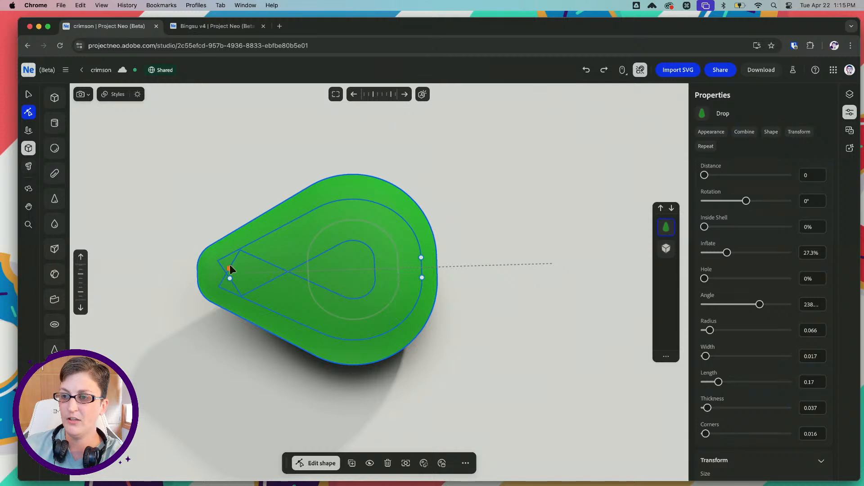
drag(229, 269, 237, 268)
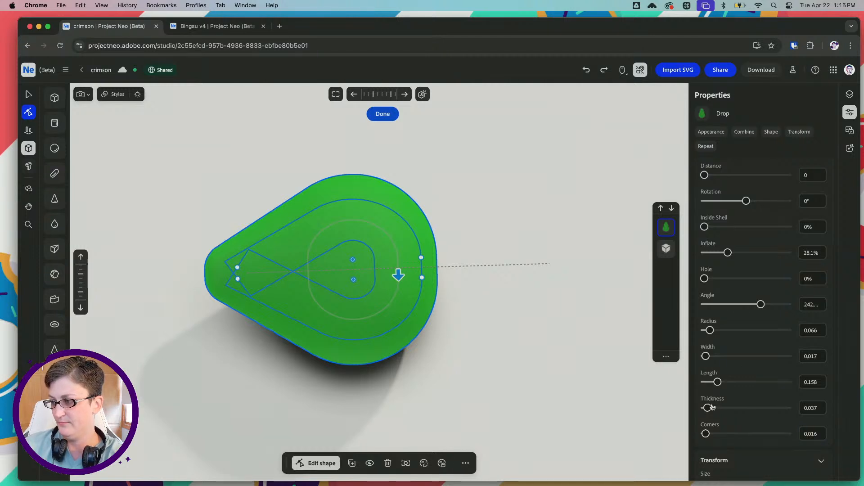
Reduce the drop's thickness to about 0.022 and inflate it to about 51.5%
drag(707, 408, 709, 409)
key(super+z)
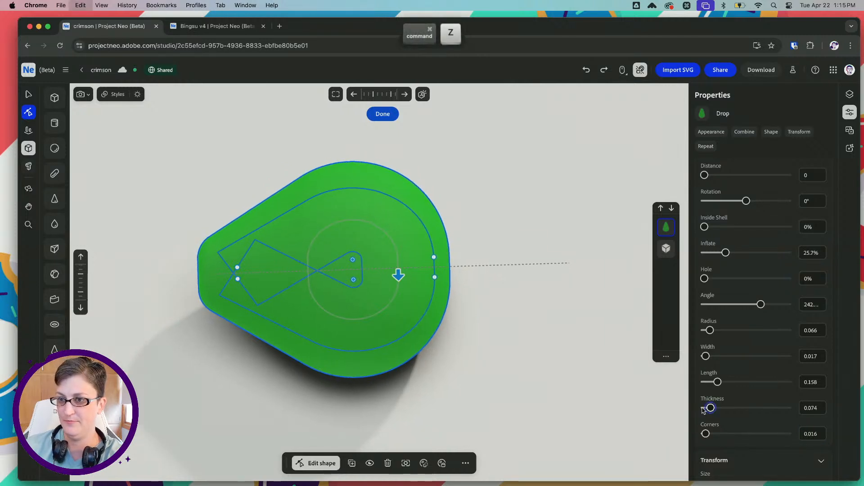
drag(710, 407, 705, 409)
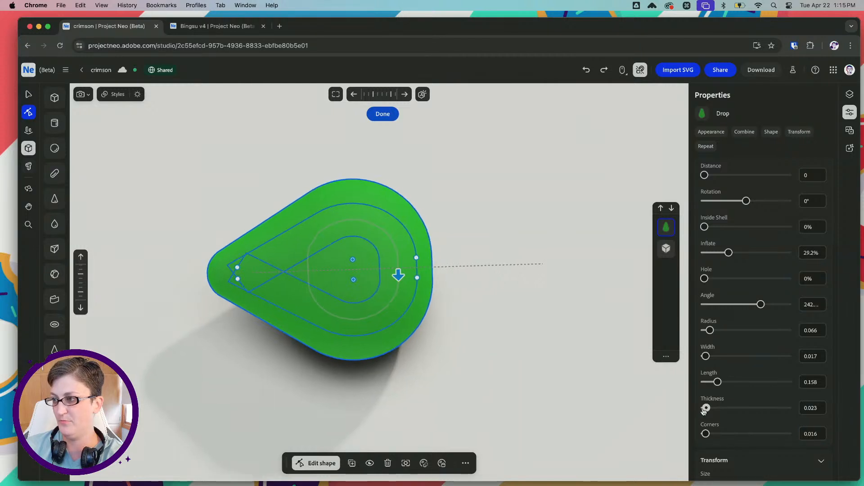
drag(727, 253, 747, 253)
Scale the whole drop up slightly, to a length of about 0.164 and a radius of about 0.068
click(28, 94)
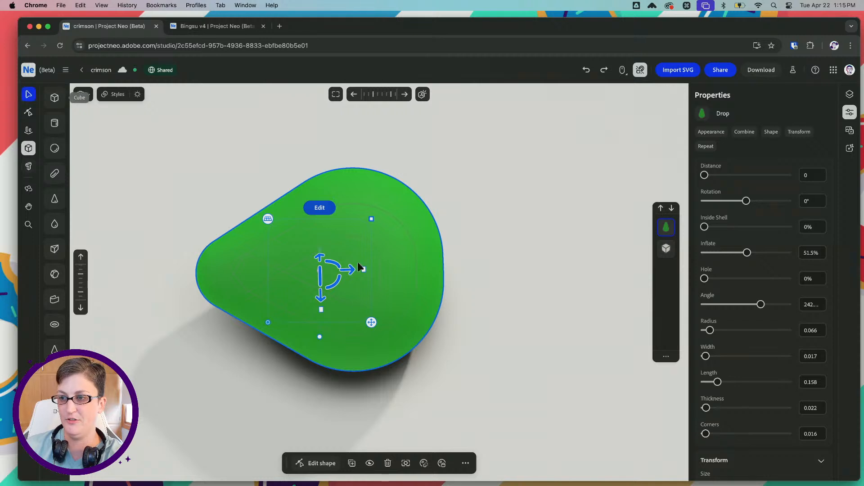
drag(365, 268, 373, 268)
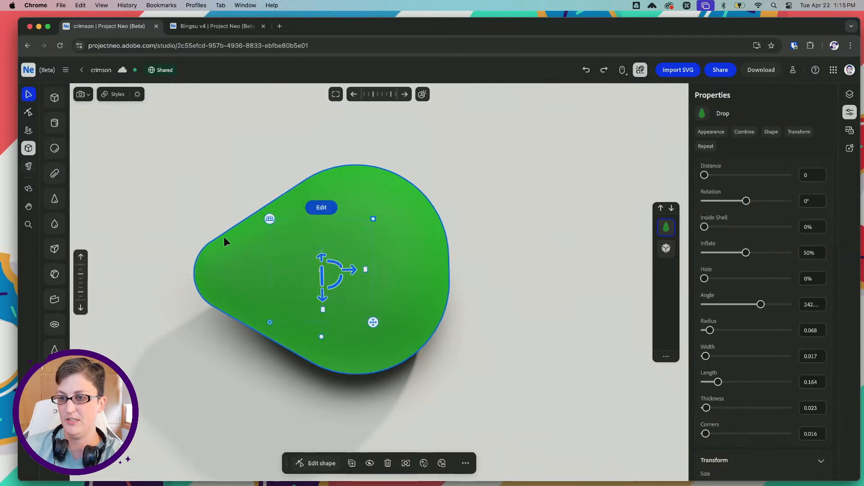
right_drag(224, 208, 223, 196)
drag(336, 252, 330, 247)
right_drag(389, 244, 430, 258)
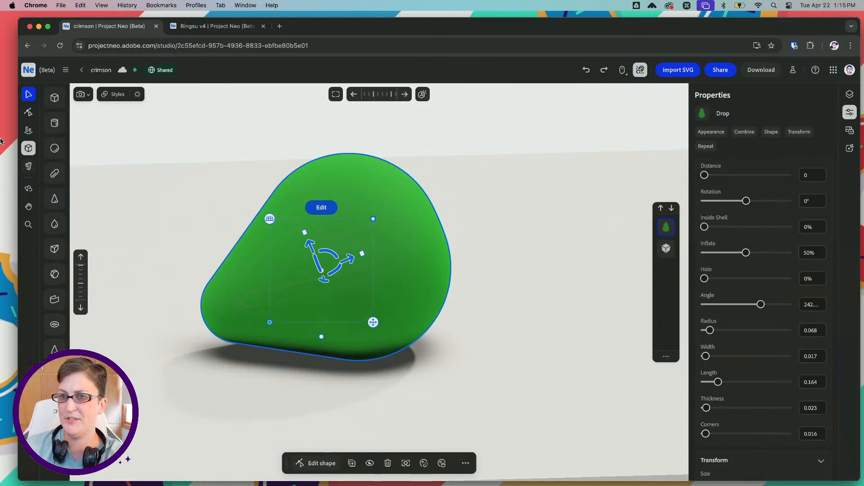
Edit the drop's shape and increase its corner rounding to about 0.064
click(28, 112)
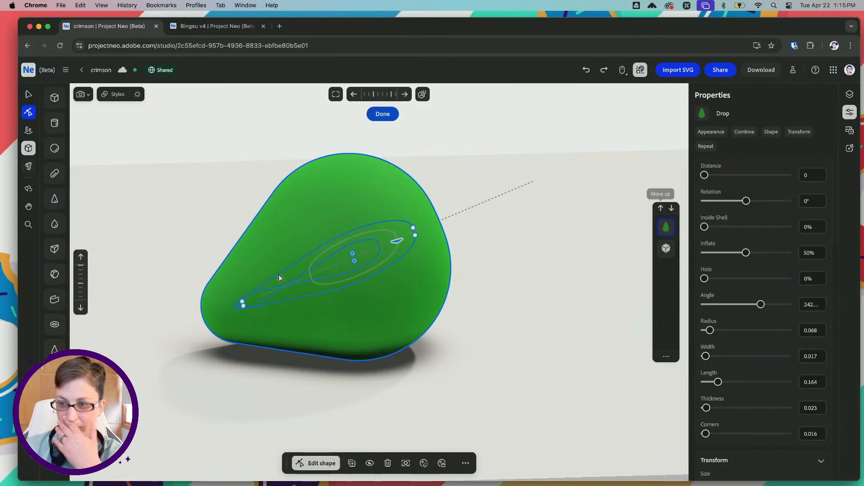
right_drag(301, 260, 388, 262)
drag(707, 435, 707, 435)
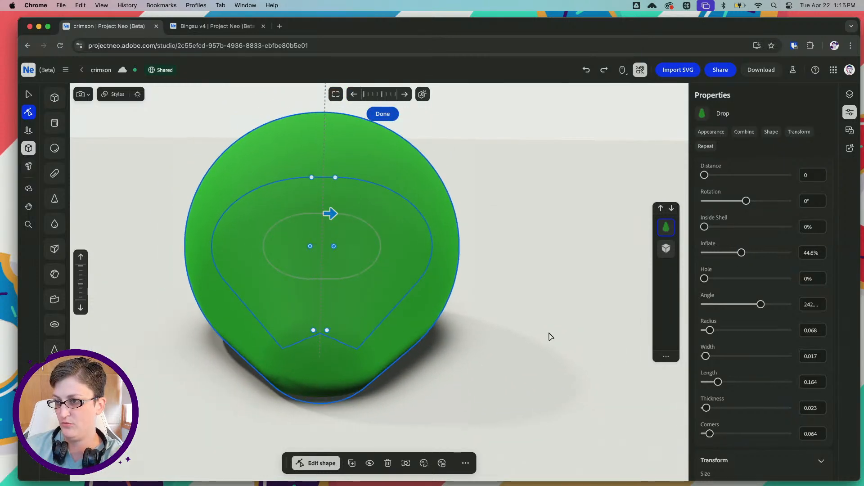
right_drag(550, 336, 90, 208)
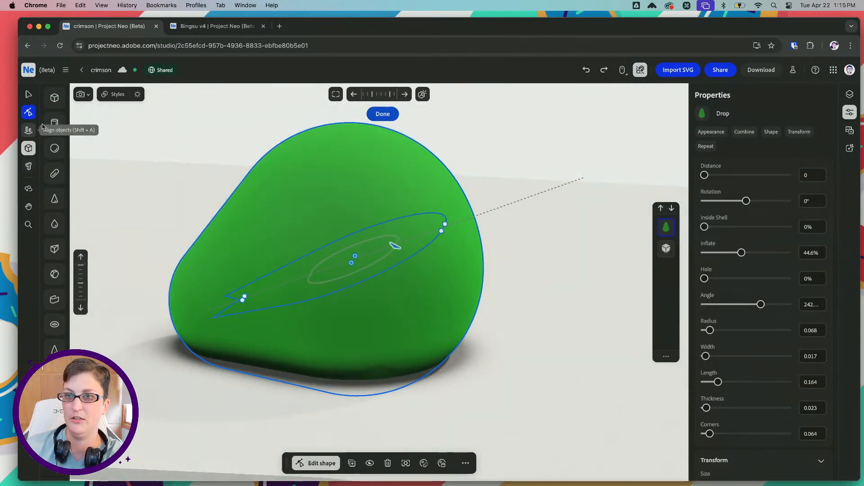
Move the drop up out of the base plate, reduce its inflation to about 27.5% and deselect it
click(28, 94)
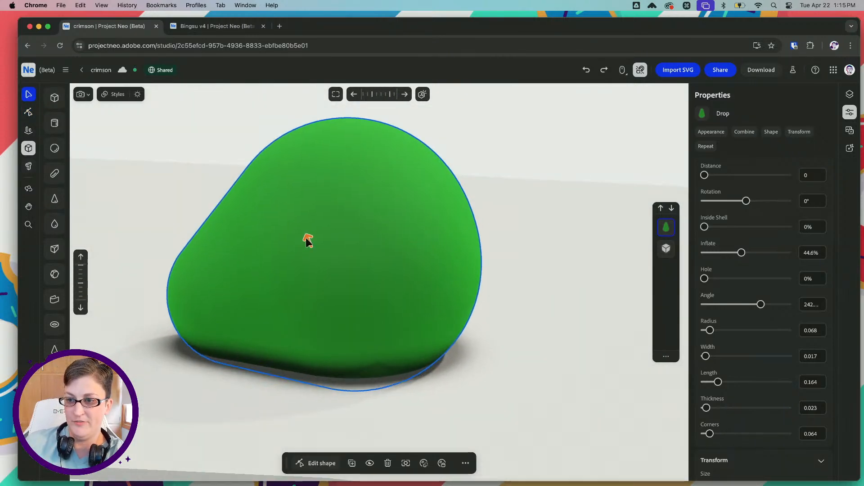
mouse_move(306, 238)
mouse_down()
mouse_move(291, 215)
mouse_move(290, 229)
mouse_move(289, 208)
mouse_move(282, 226)
mouse_up()
scroll(318, 227, down, 2)
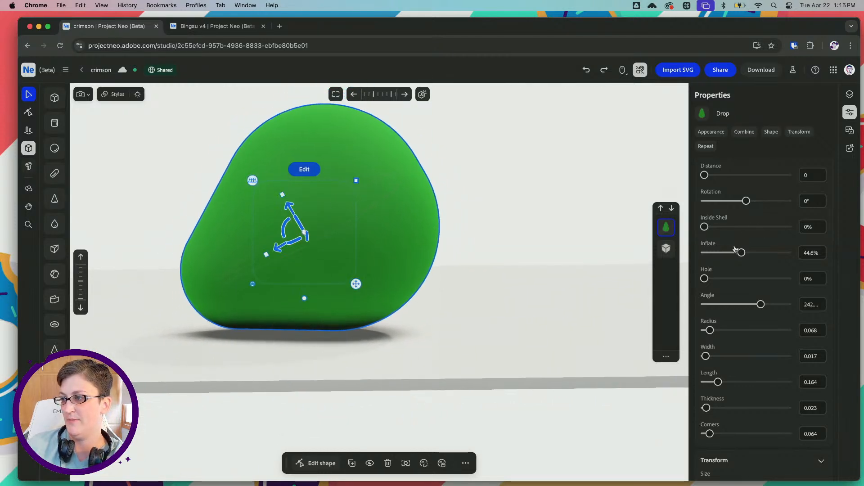
drag(740, 252, 727, 253)
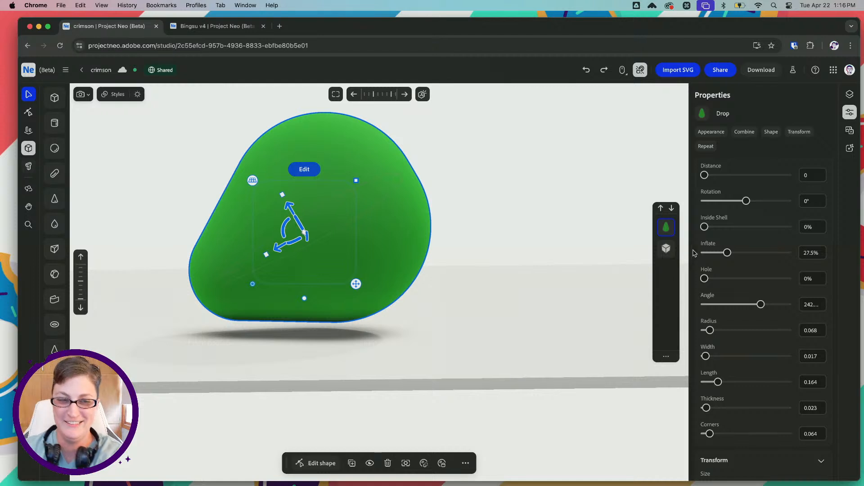
scroll(747, 268, down, 5)
key(space)
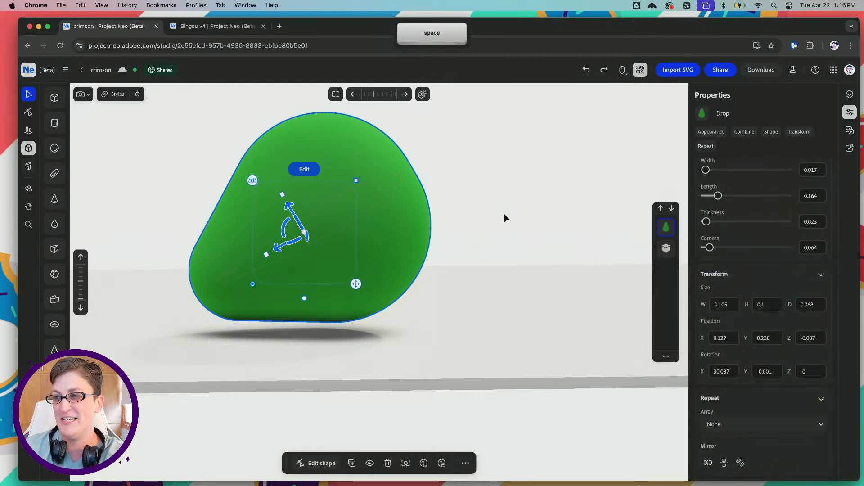
click(498, 218)
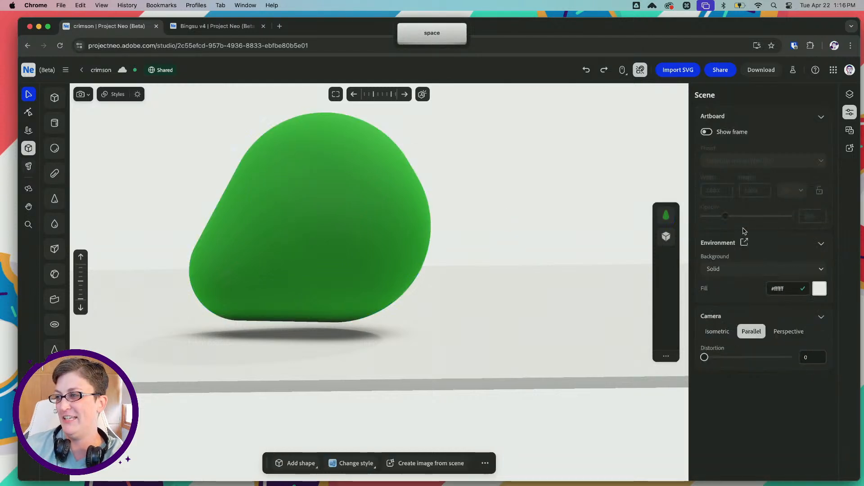
click(411, 201)
drag(509, 184, 465, 252)
key(space)
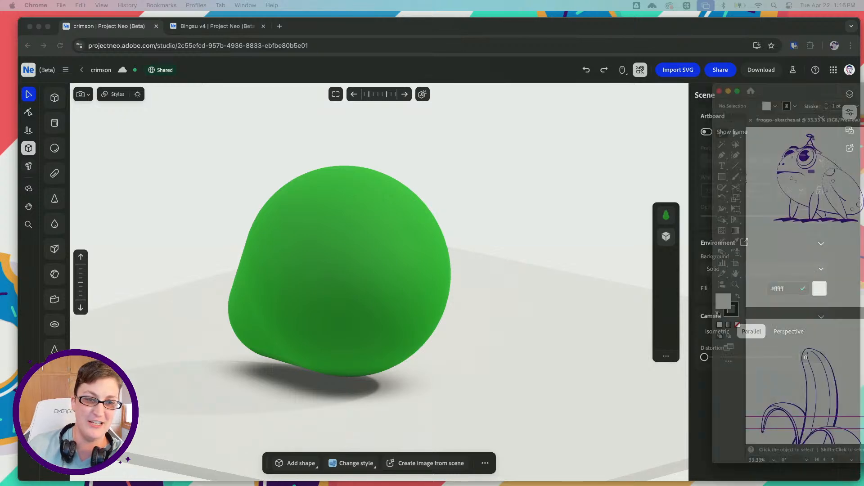
Switch to Illustrator and copy the hex code 83bb5f from the light green square above the frog
drag(863, 91, 338, 72)
scroll(361, 212, down, 5)
alt+scroll(391, 275, up, 3)
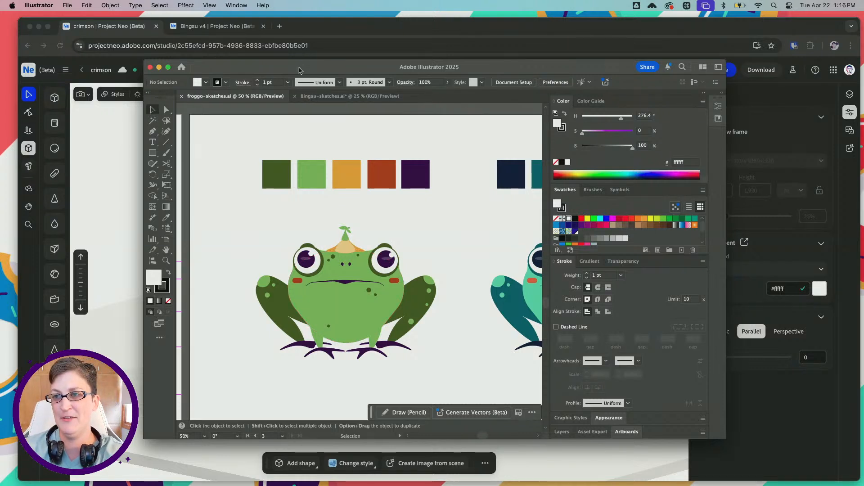
drag(301, 67, 304, 65)
click(170, 108)
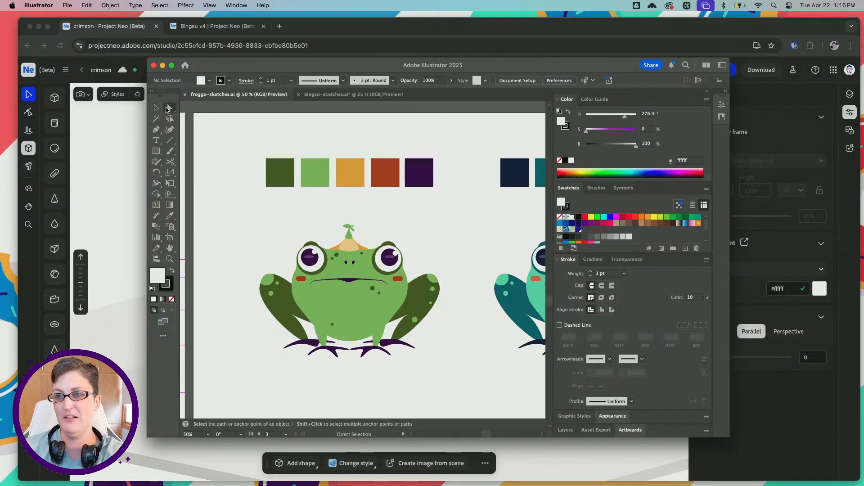
click(309, 168)
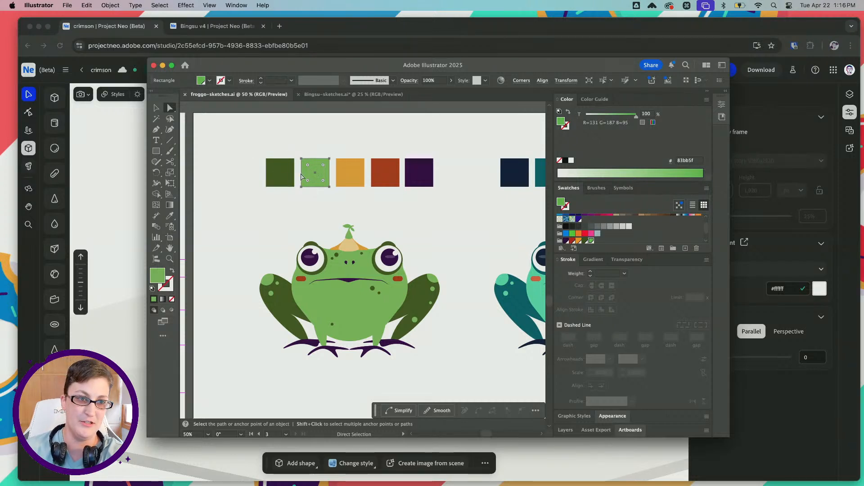
click(684, 161)
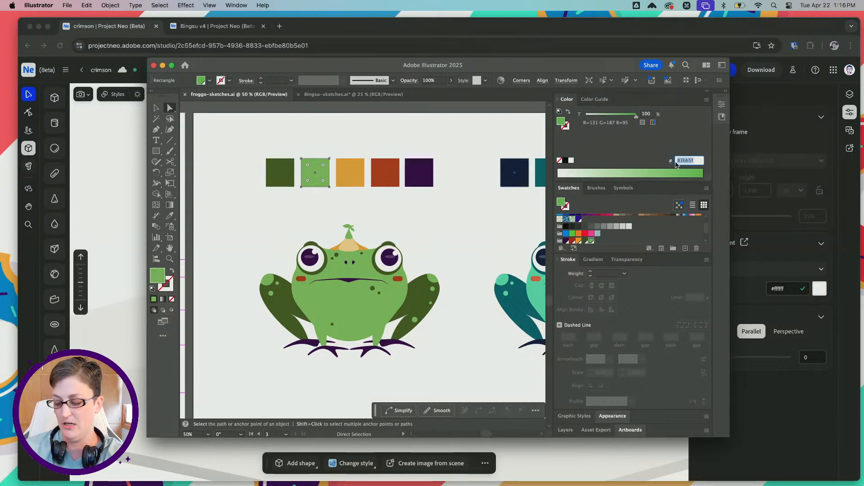
key(super+c)
drag(527, 66, 863, 72)
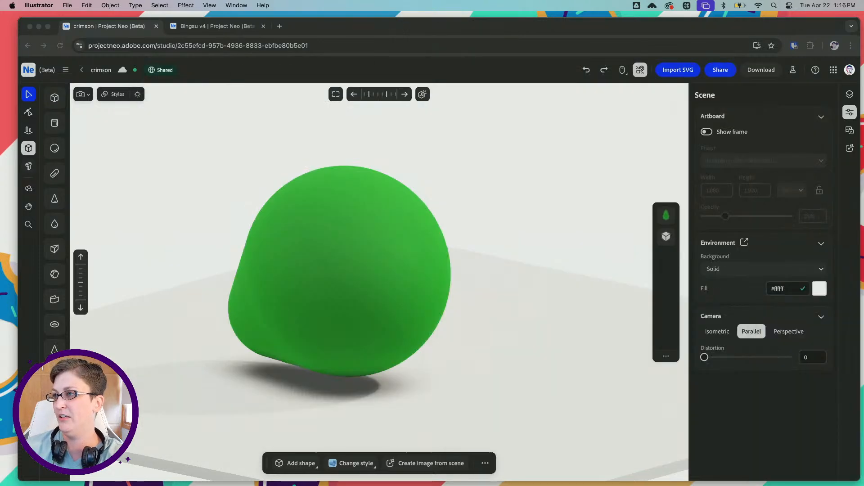
Select the drop in Project Neo and try to replace its material colour with the copied hex code
click(333, 208)
click(329, 252)
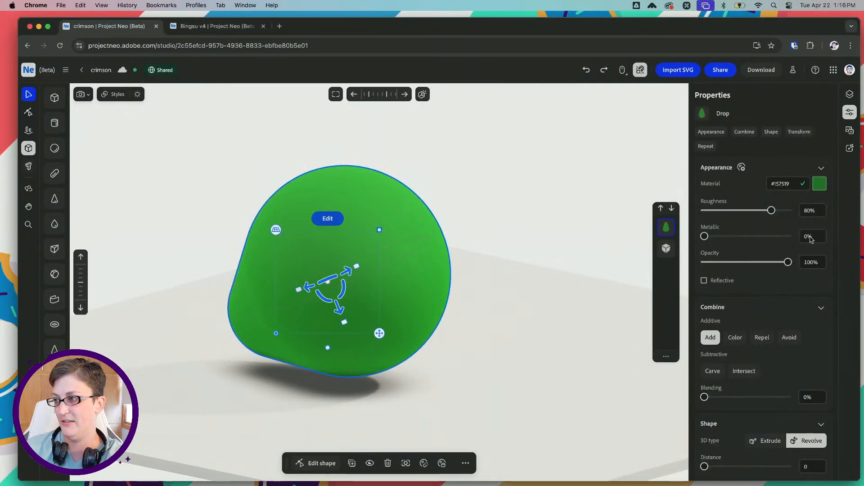
click(774, 184)
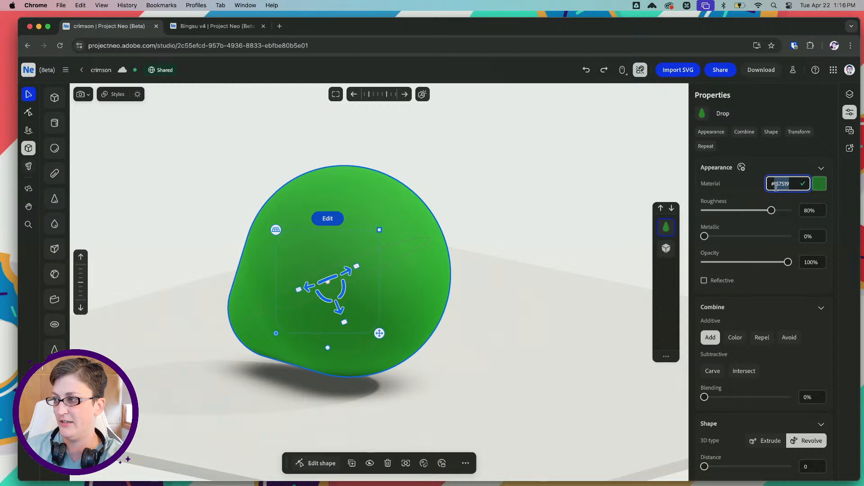
key(super+v)
key(Tab)
drag(784, 185, 742, 180)
key(super+v)
key(Tab)
Copy the light green hex code again, set the drop's material colour to #83bb5f and deselect the drop
click(820, 186)
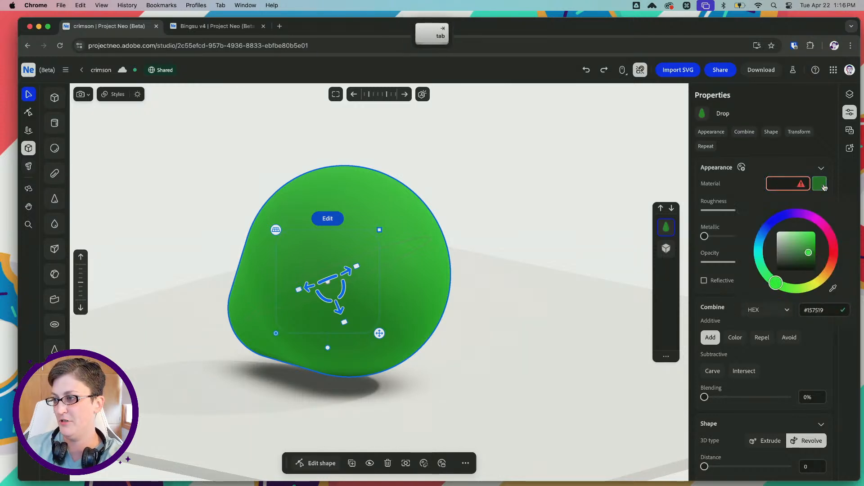
click(804, 310)
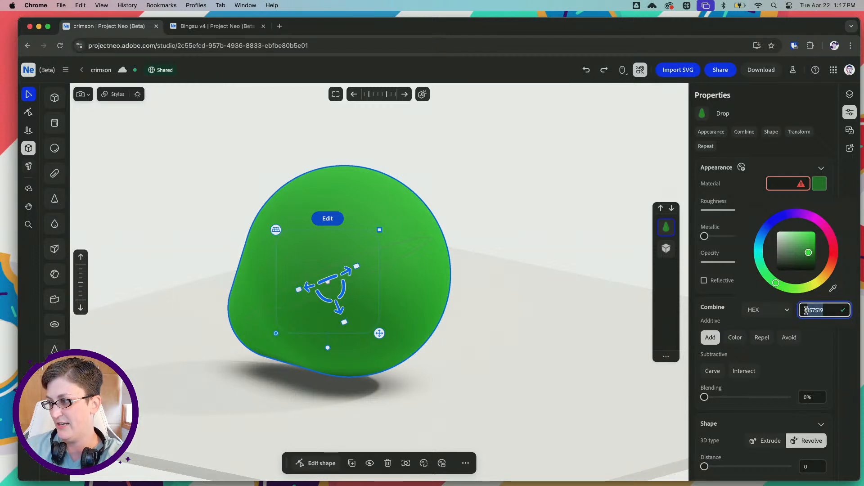
key(super+v)
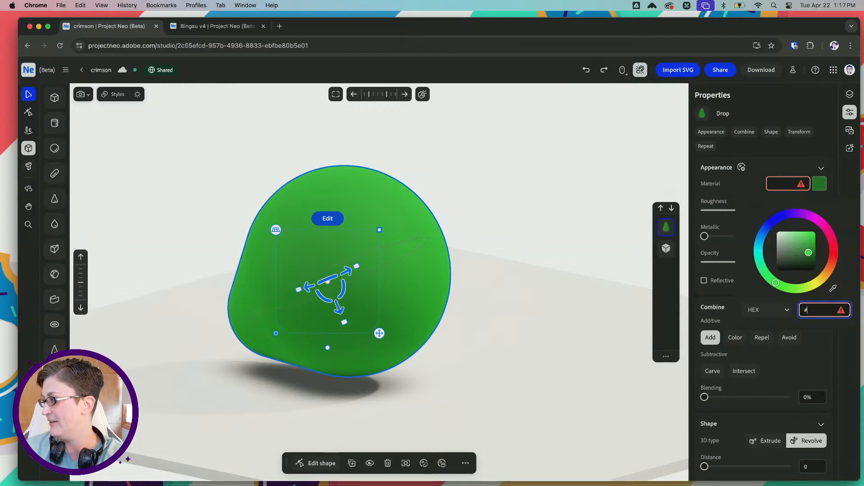
key(super+c)
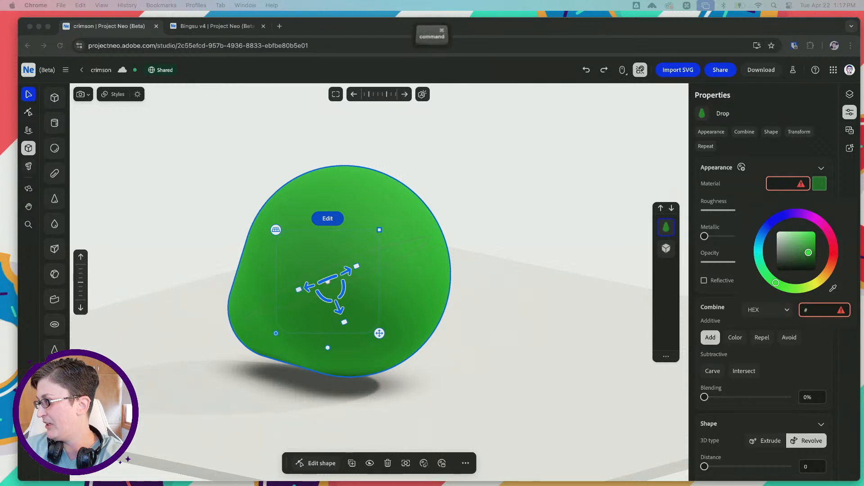
click(814, 310)
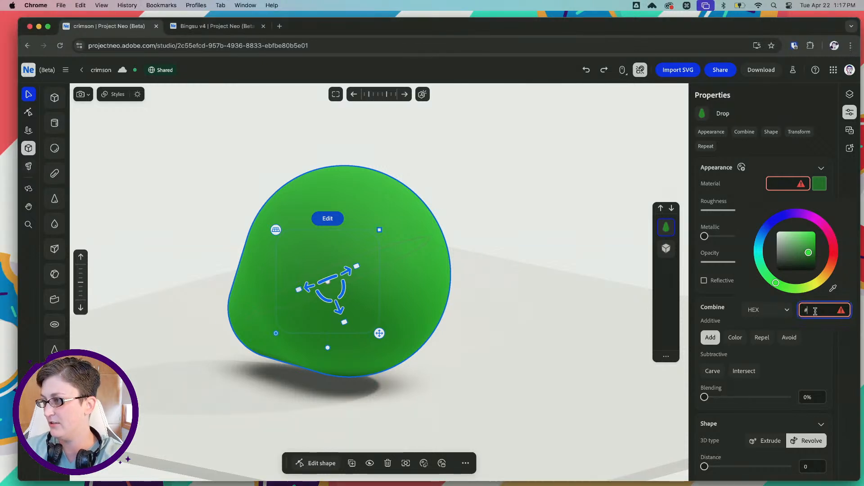
key(super+v)
click(511, 214)
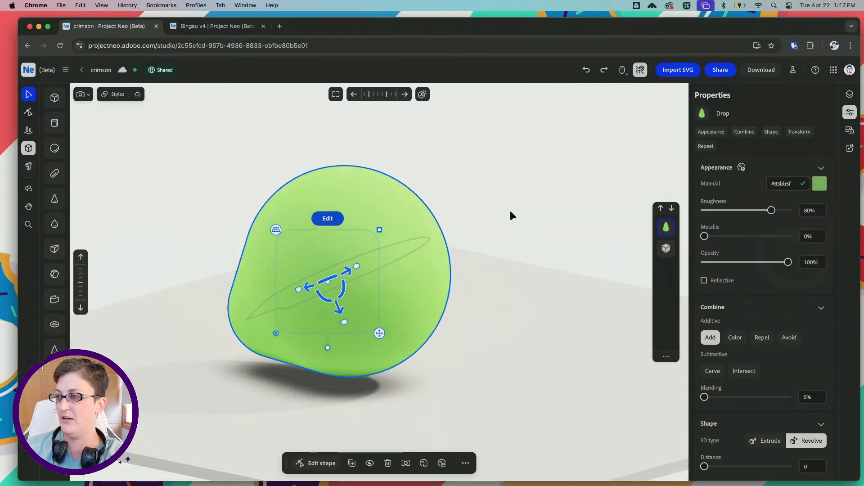
click(509, 211)
drag(500, 216, 488, 218)
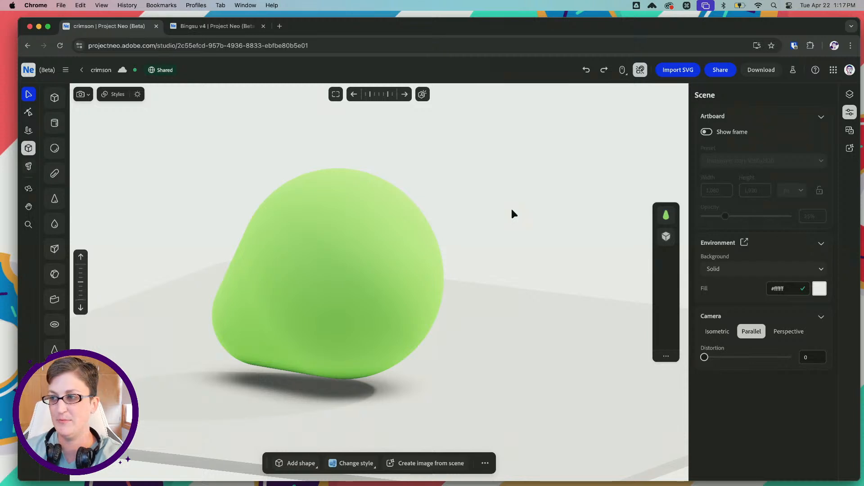
key(space)
drag(472, 192, 480, 222)
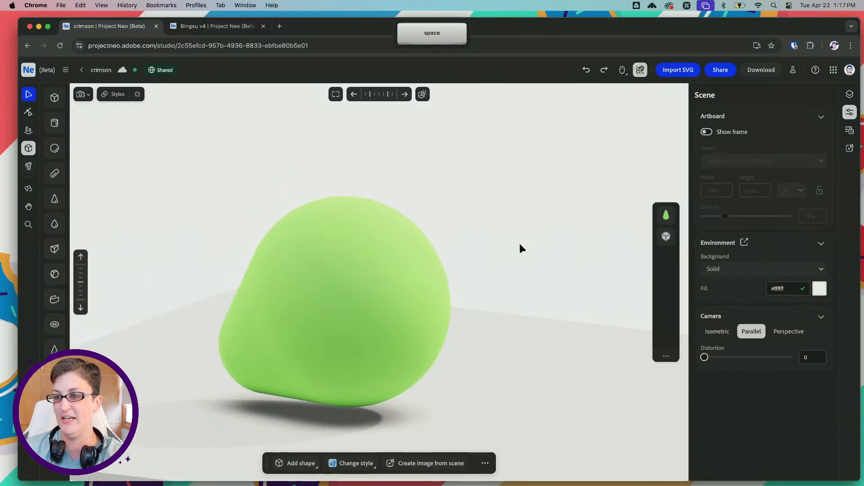
click(367, 288)
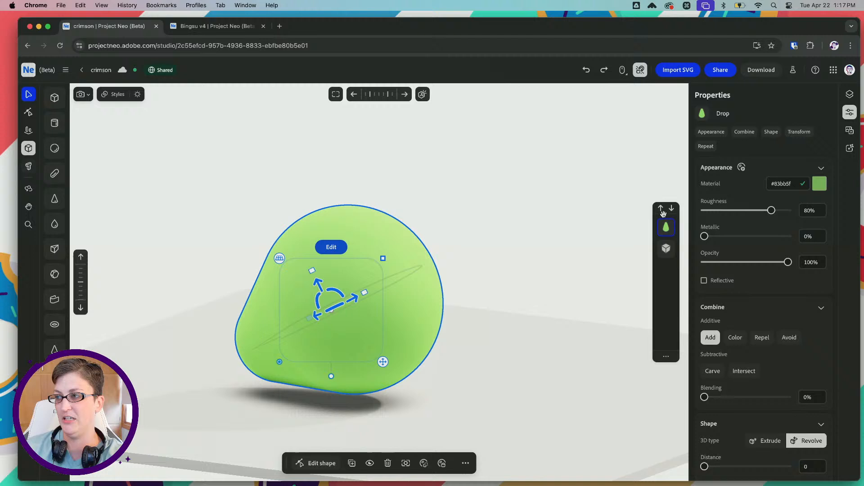
click(482, 245)
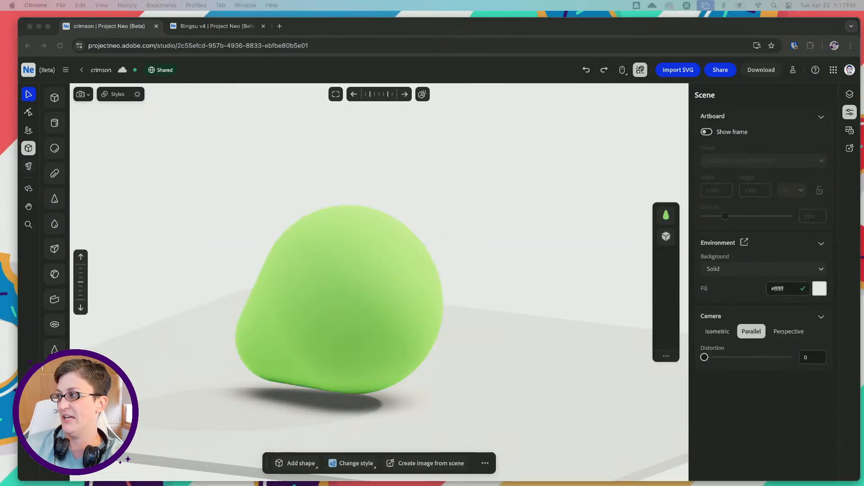
Switch to Illustrator and examine the palette, coloured variants and small purple shapes in the Bingsu-sketches document
drag(863, 142, 482, 81)
click(308, 108)
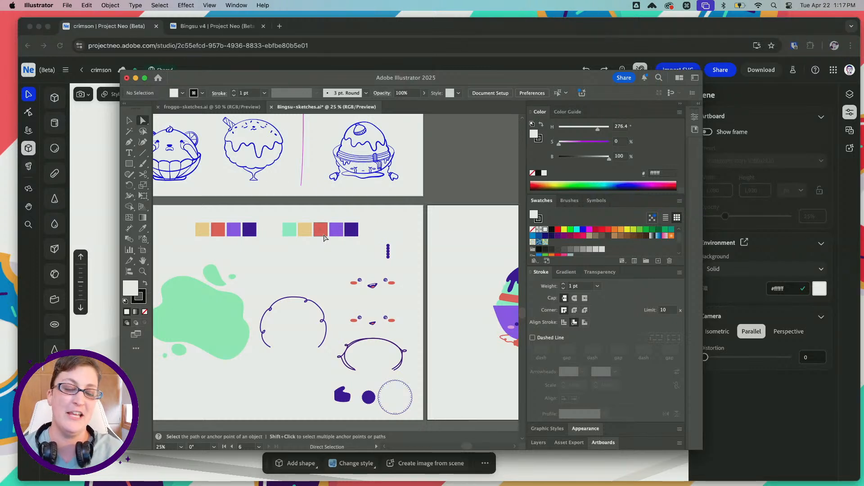
scroll(326, 238, right, 5)
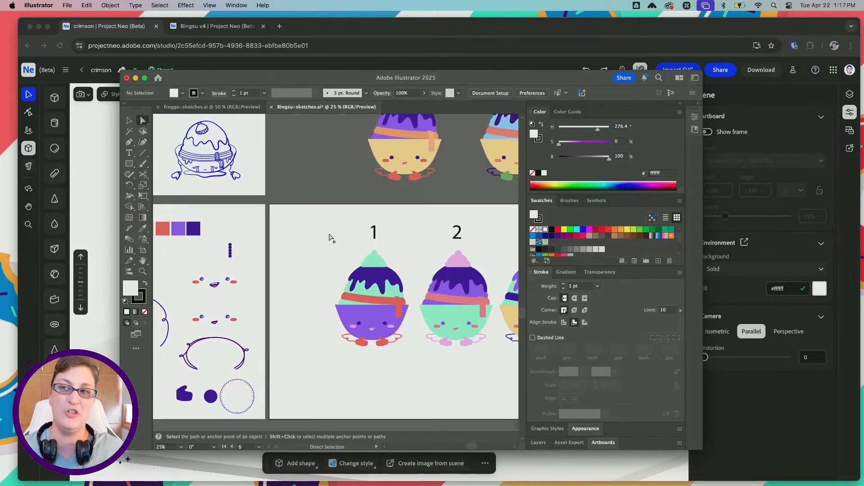
scroll(330, 238, left, 3)
alt+scroll(269, 332, up, 1)
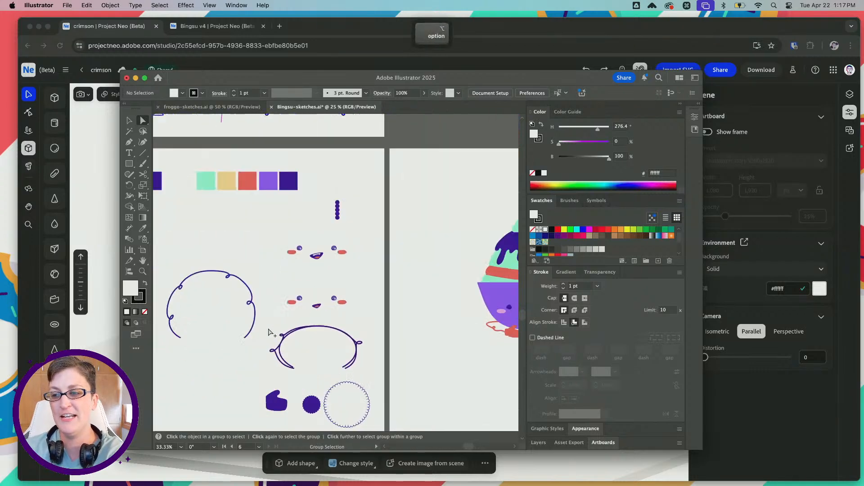
scroll(268, 333, down, 3)
scroll(269, 333, left, 2)
alt+scroll(299, 342, up, 1)
click(313, 329)
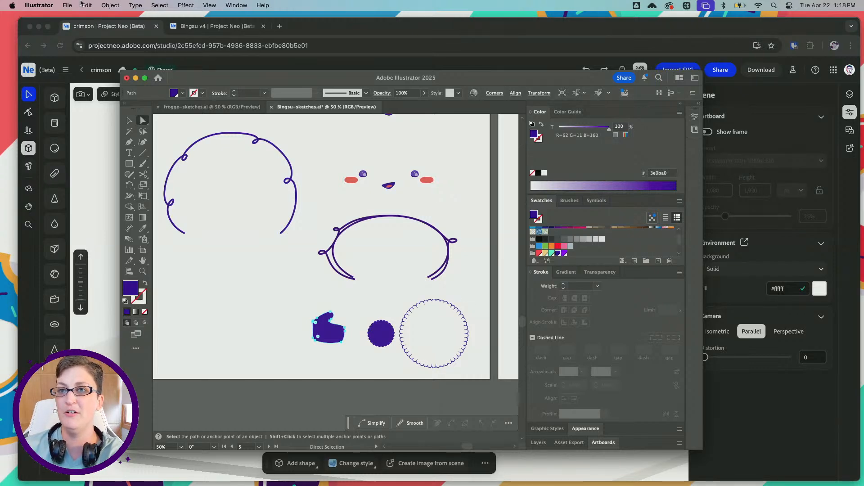
Create a new blank 112 x 112 px Illustrator document in RGB colour
click(67, 5)
click(74, 17)
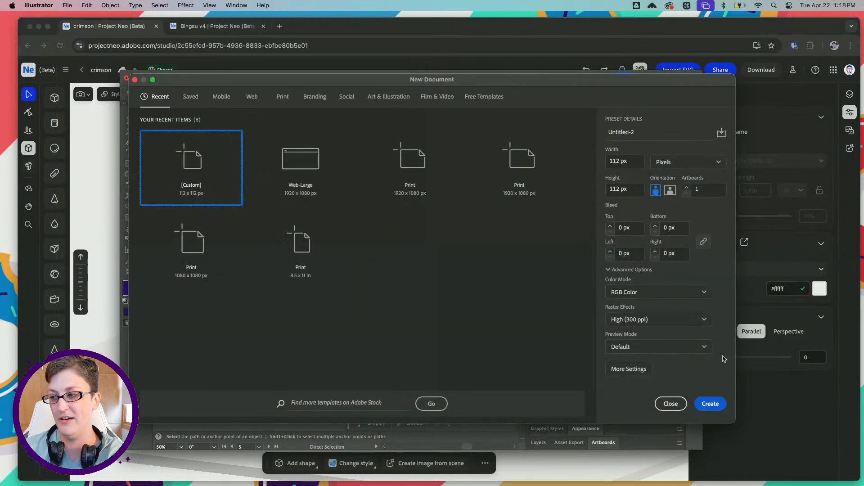
click(709, 404)
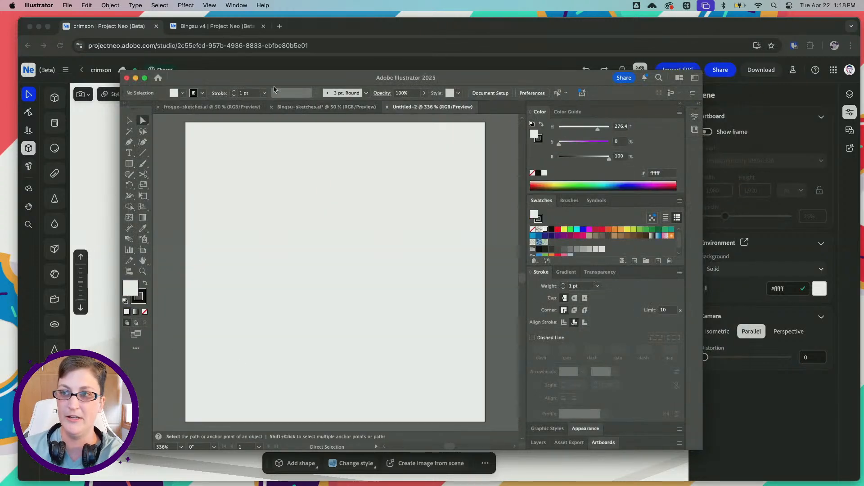
click(213, 107)
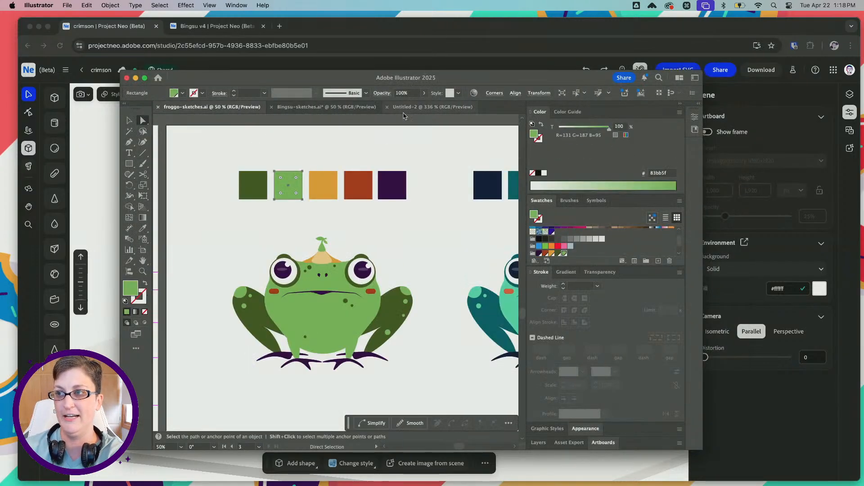
click(432, 107)
Draw a tall, narrow rectangle around the middle of the artboard and give it a black fill with no stroke
click(129, 164)
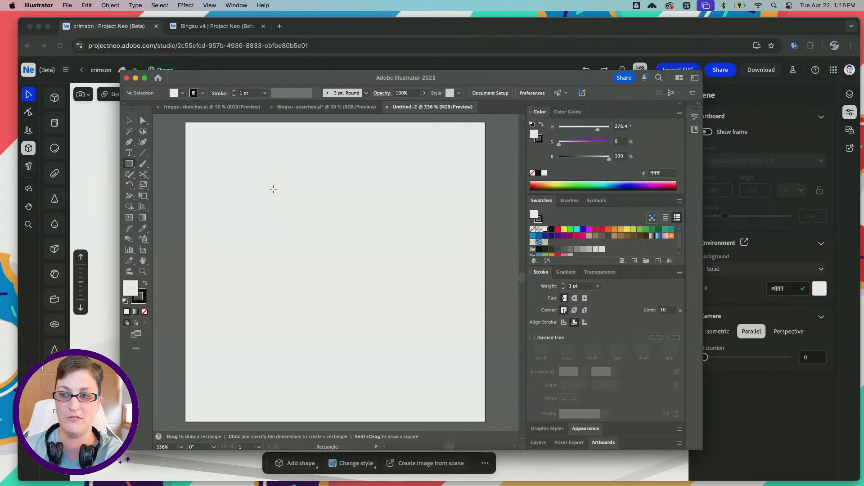
drag(288, 192, 353, 370)
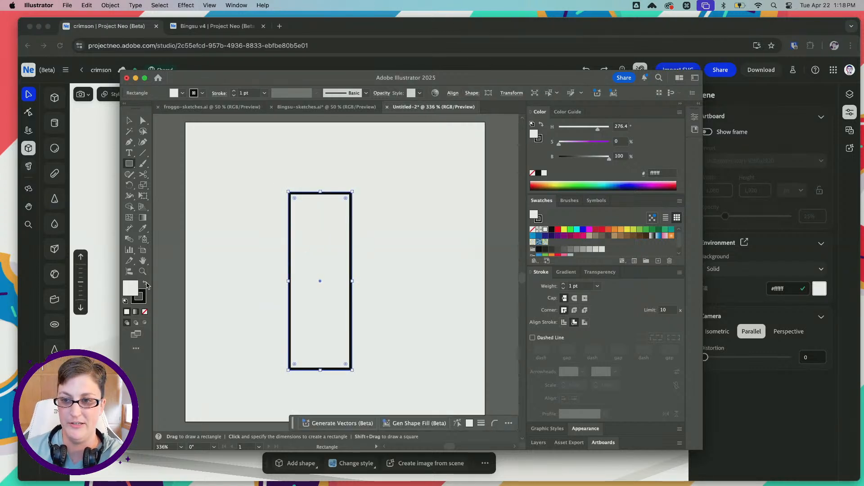
click(144, 285)
click(140, 298)
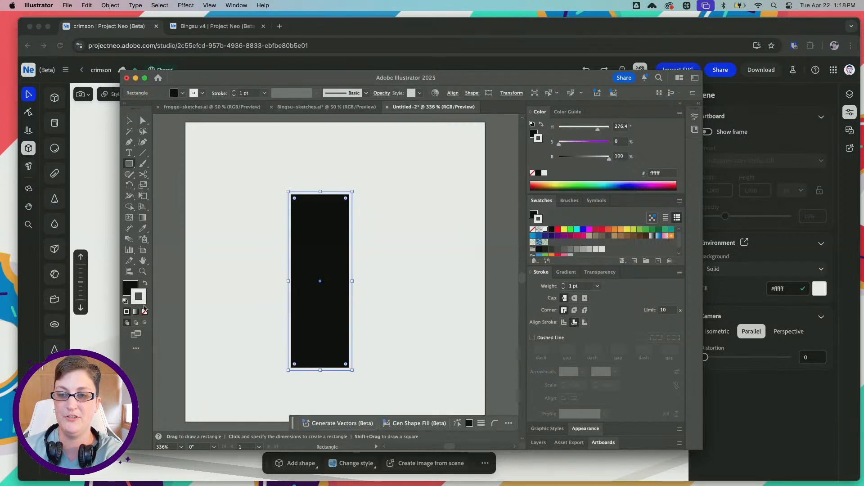
click(145, 311)
click(129, 121)
Examine the hind leg in the frog's side-view line sketch in froggo-sketches, and return to the rectangle's document
click(211, 107)
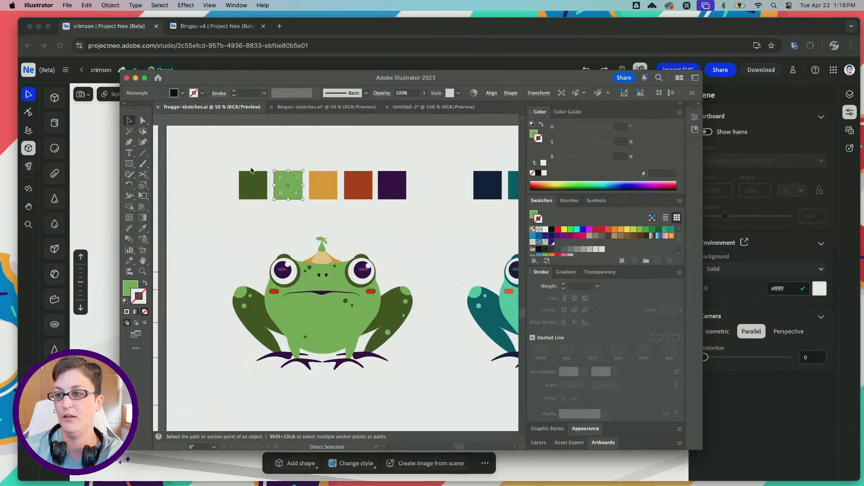
scroll(417, 299, left, 5)
scroll(416, 299, right, 4)
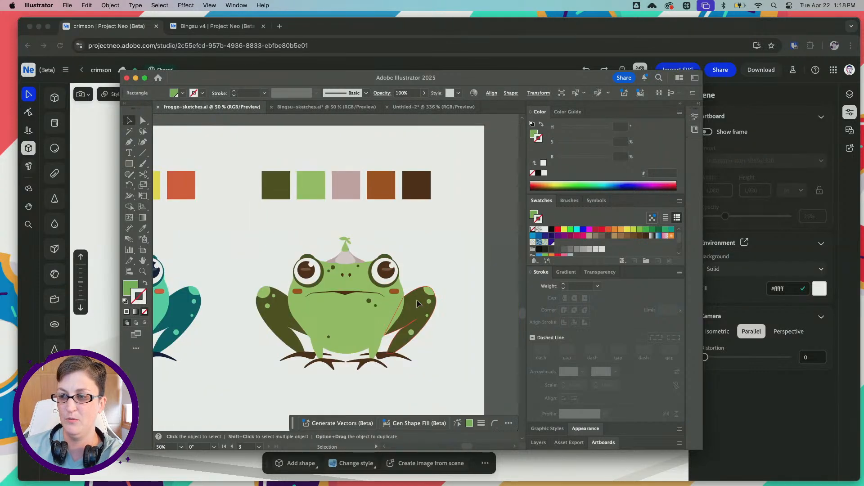
alt+scroll(416, 299, down, 1)
scroll(417, 299, left, 15)
scroll(417, 299, up, 4)
scroll(416, 299, up, 2)
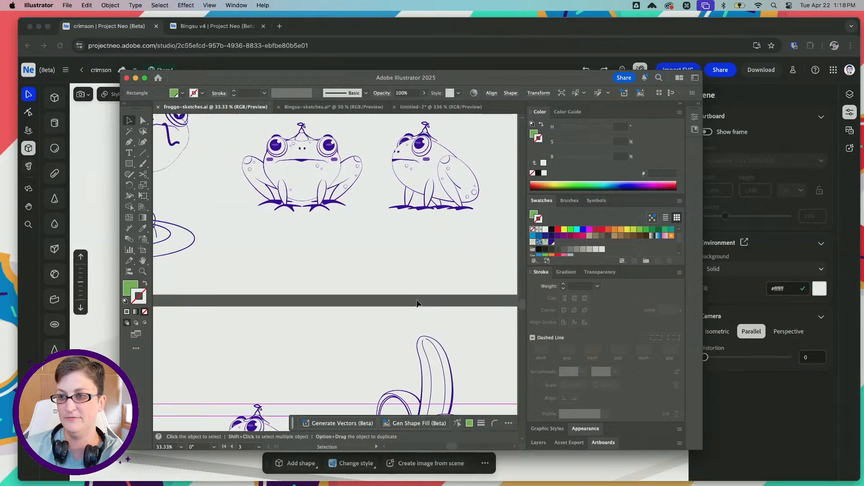
alt+scroll(419, 193, up, 1)
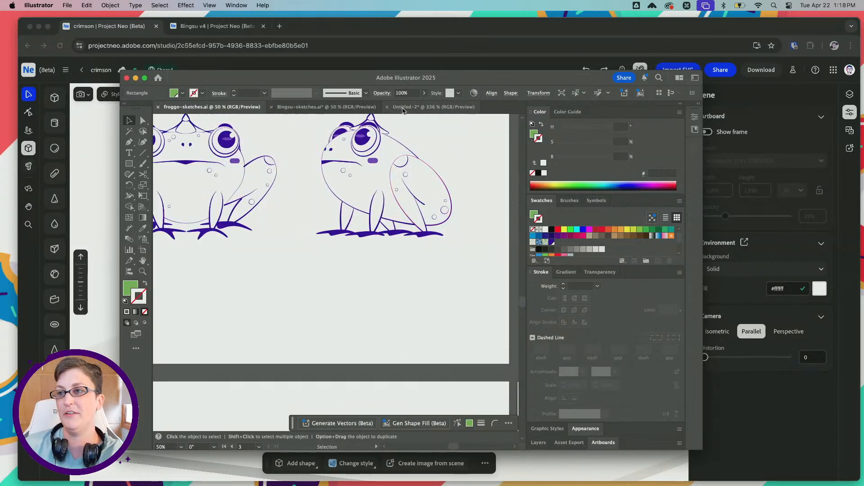
click(430, 107)
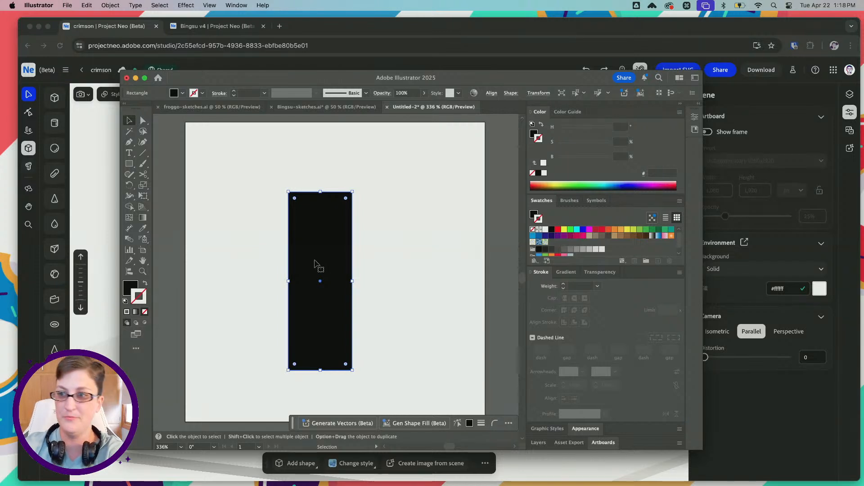
Narrow the black rectangle slightly from its left edge and move it toward the artboard's upper left
drag(289, 281, 293, 282)
drag(331, 250, 299, 231)
drag(259, 82, 226, 41)
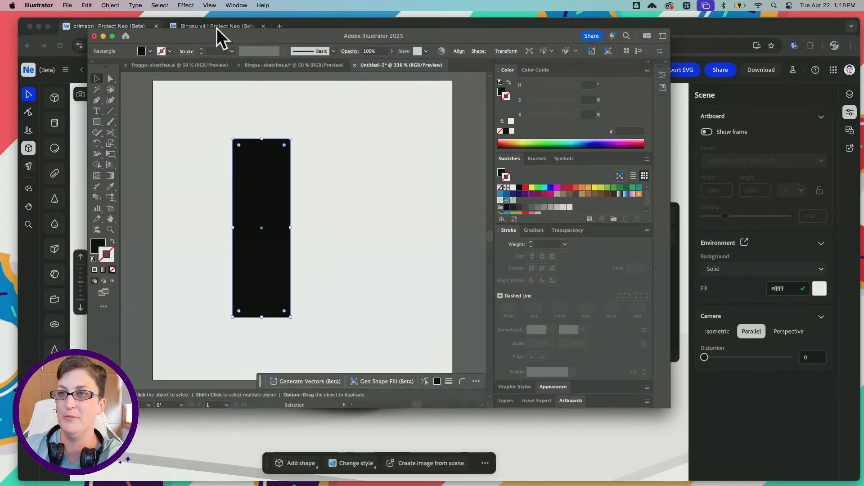
Apply a Bulge warp effect to the rectangle with vertical orientation and a 23% bend
click(236, 5)
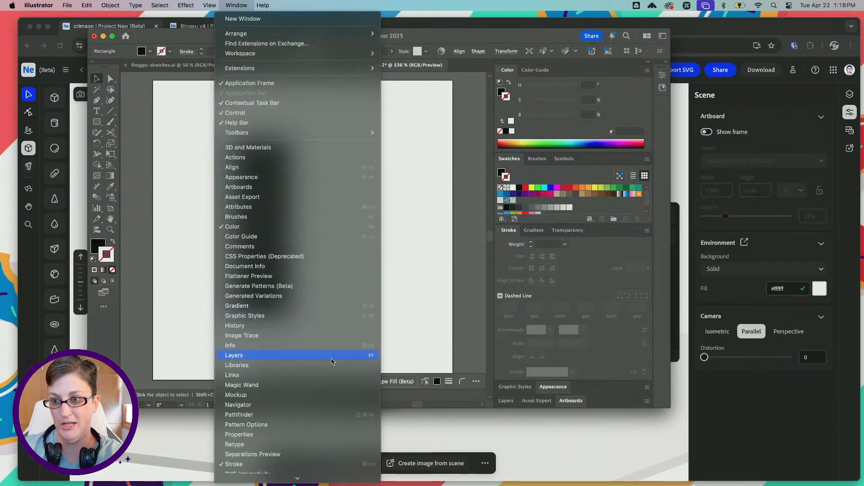
mouse_move(186, 5)
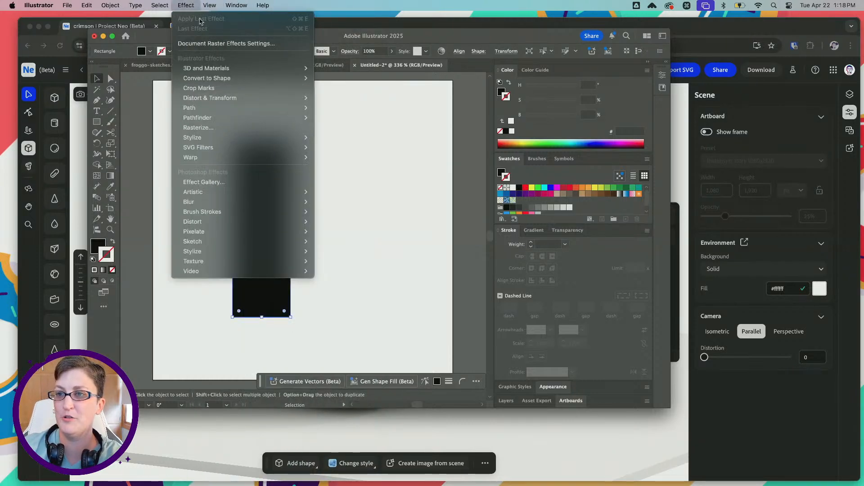
mouse_move(250, 157)
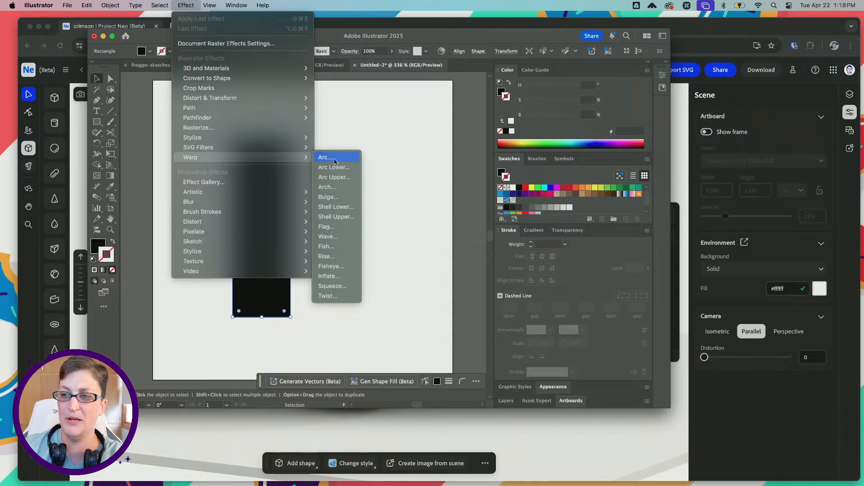
click(325, 157)
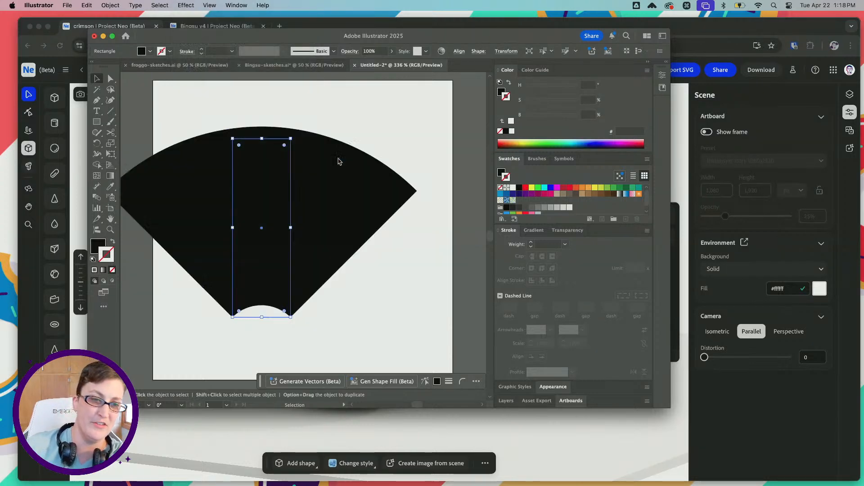
click(590, 173)
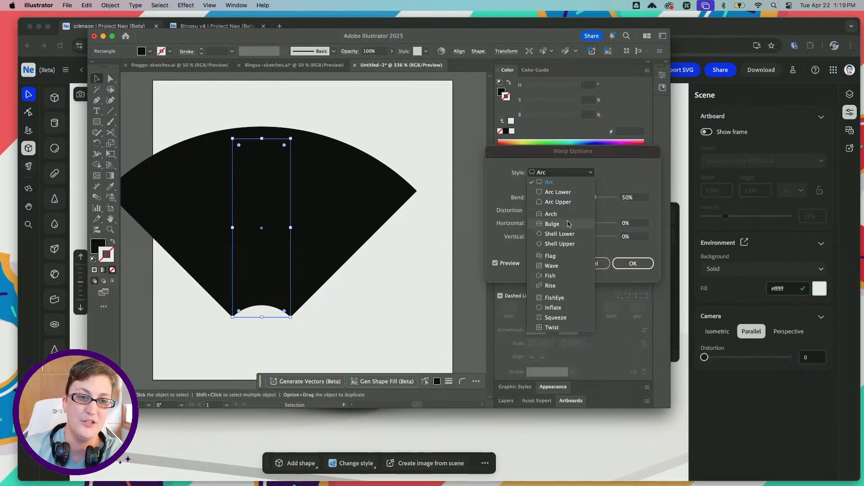
click(565, 225)
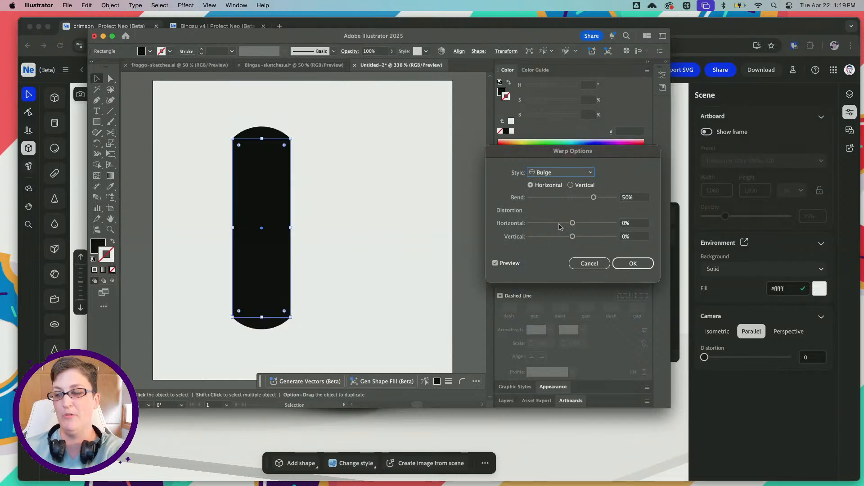
click(583, 186)
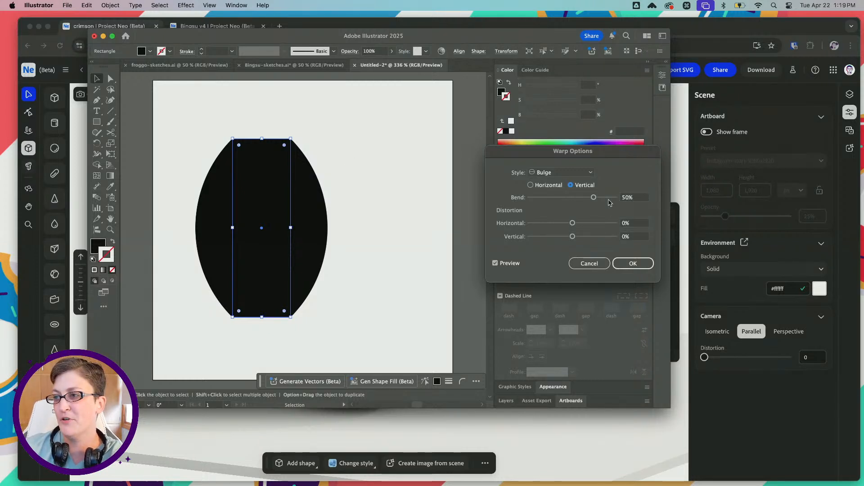
drag(595, 199, 583, 199)
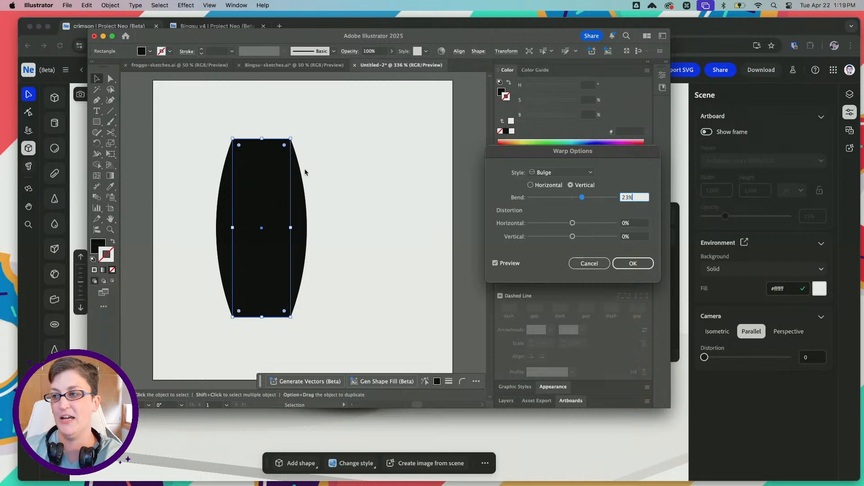
click(637, 263)
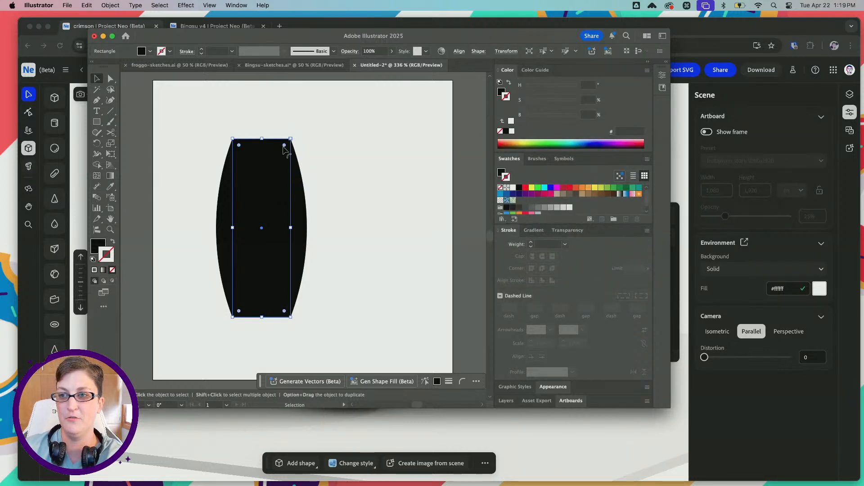
Round all corners of the bulged shape and make it slightly narrower and taller
drag(284, 146, 269, 159)
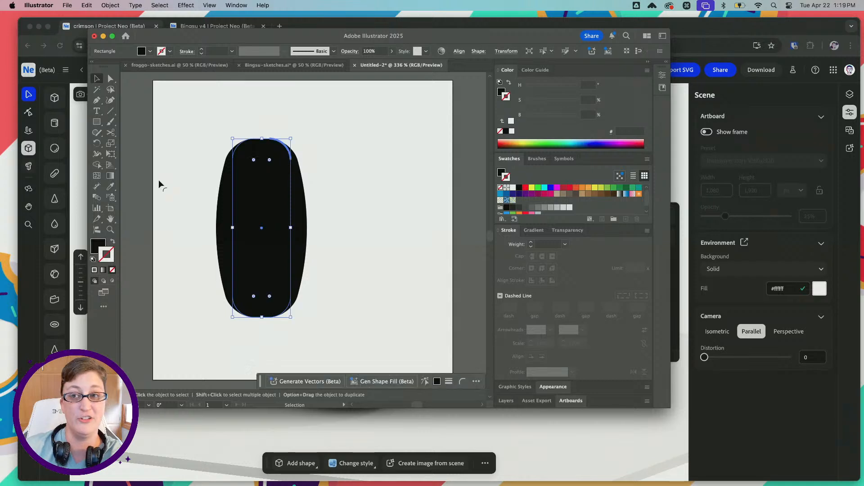
click(181, 188)
click(246, 236)
drag(232, 227, 242, 228)
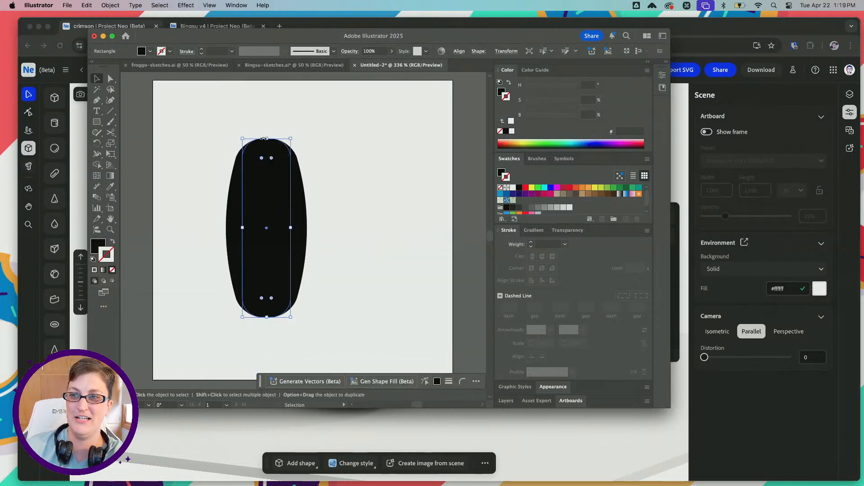
drag(264, 139, 269, 122)
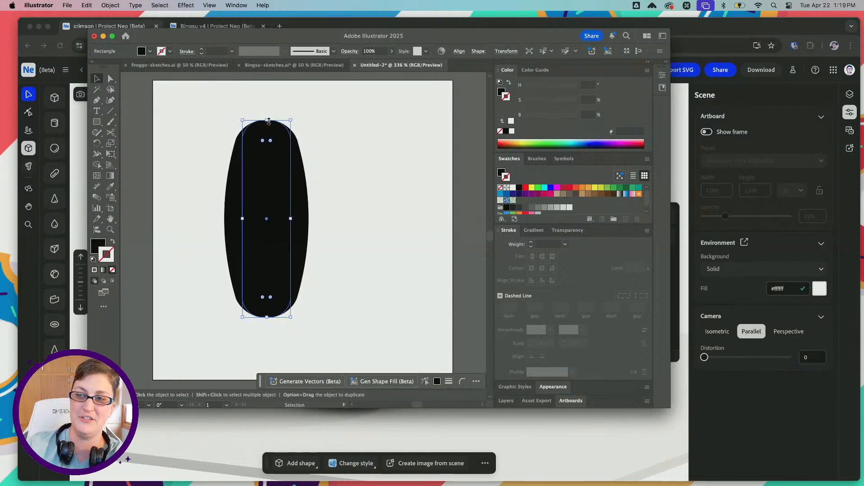
click(330, 206)
Duplicate the bulged shape, place the copy to the right of the original and narrow it to about half its width
scroll(332, 207, right, 1)
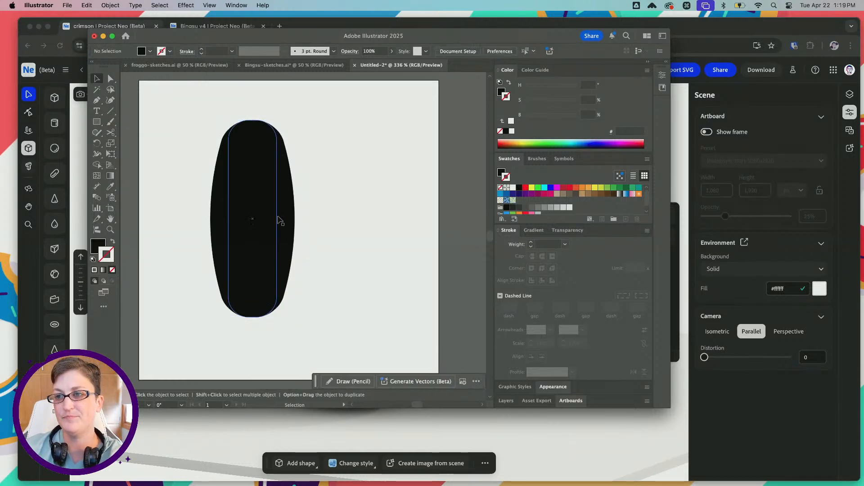
drag(267, 214, 259, 221)
key(super+c)
key(super+f)
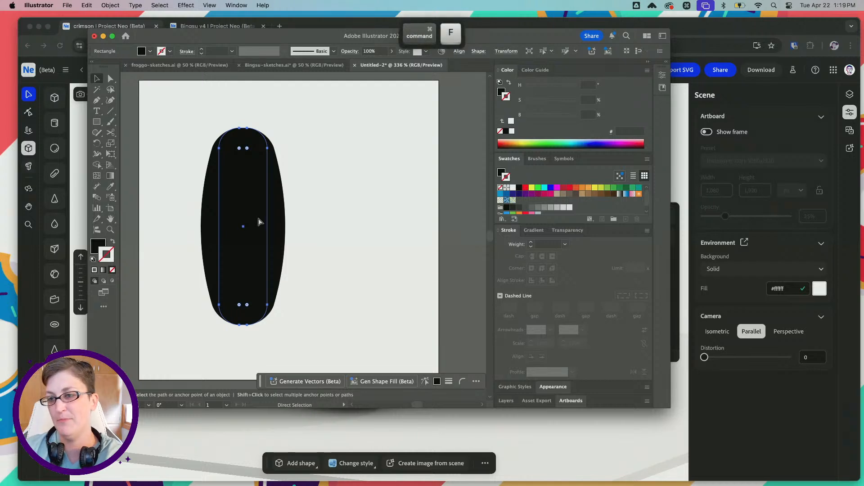
drag(246, 191, 365, 195)
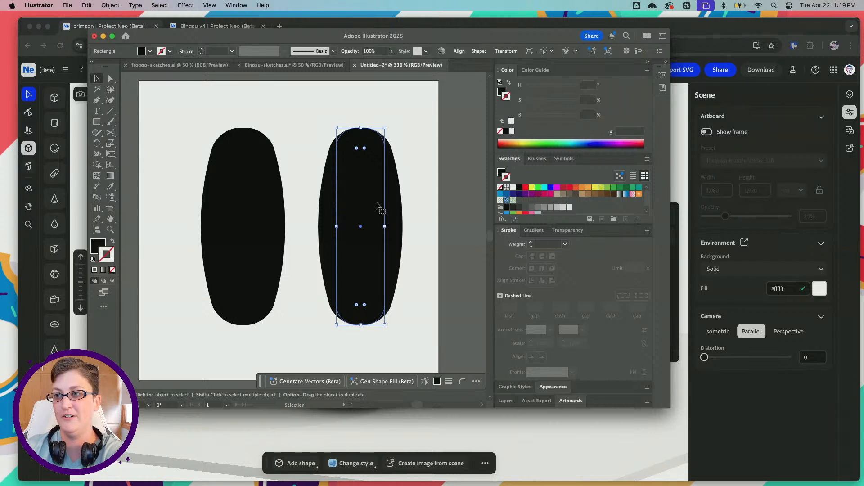
drag(385, 226, 365, 226)
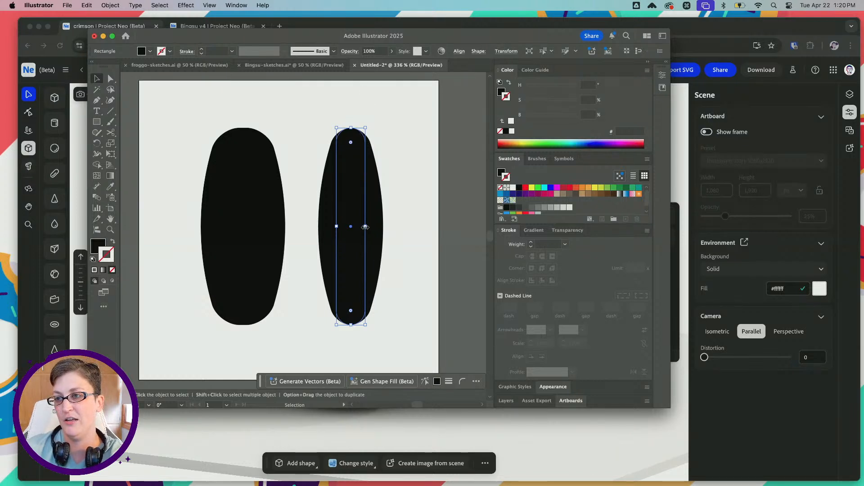
drag(365, 226, 360, 227)
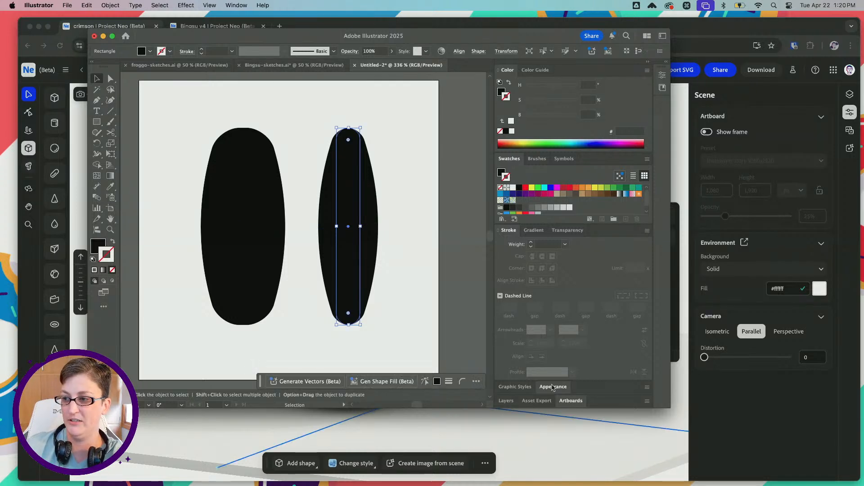
click(553, 387)
click(531, 371)
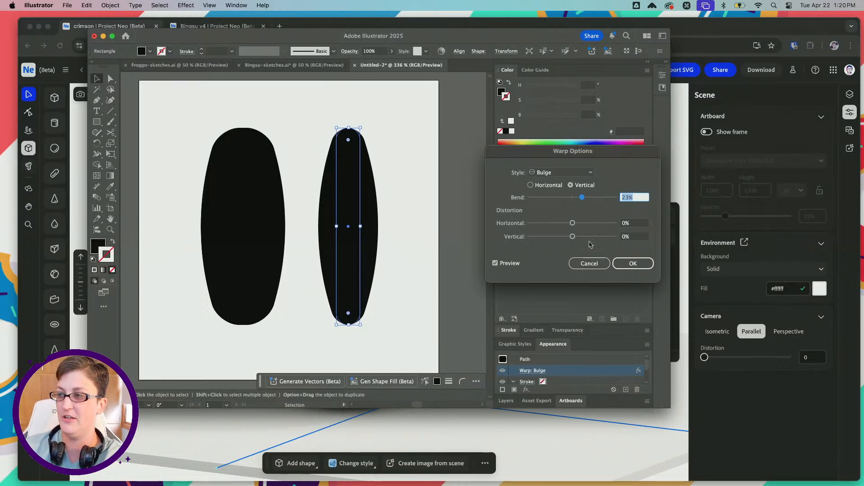
drag(582, 197, 581, 200)
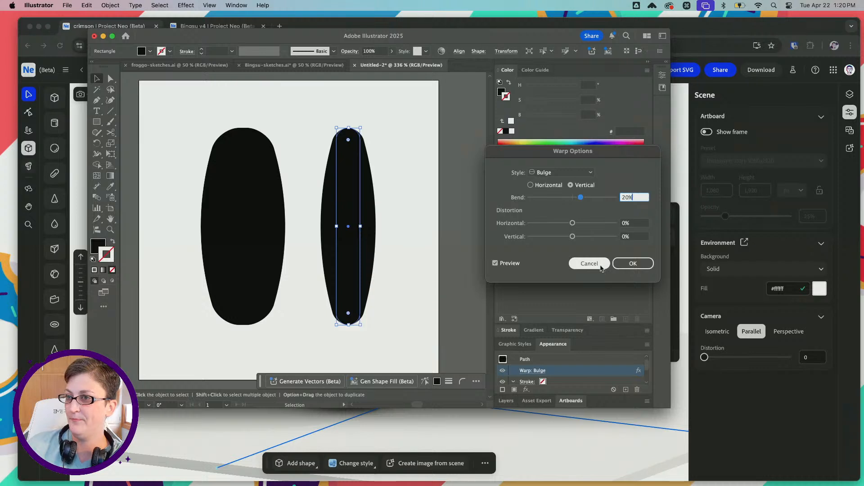
click(601, 265)
Undo the copy's narrowing, then select both bulged shapes and narrow them together slightly
key(super+z)
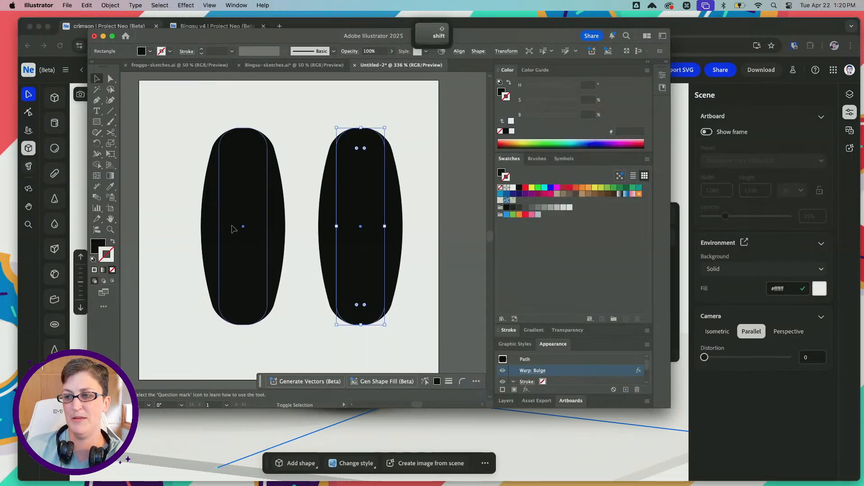
shift+click(238, 229)
drag(384, 226, 357, 223)
click(394, 249)
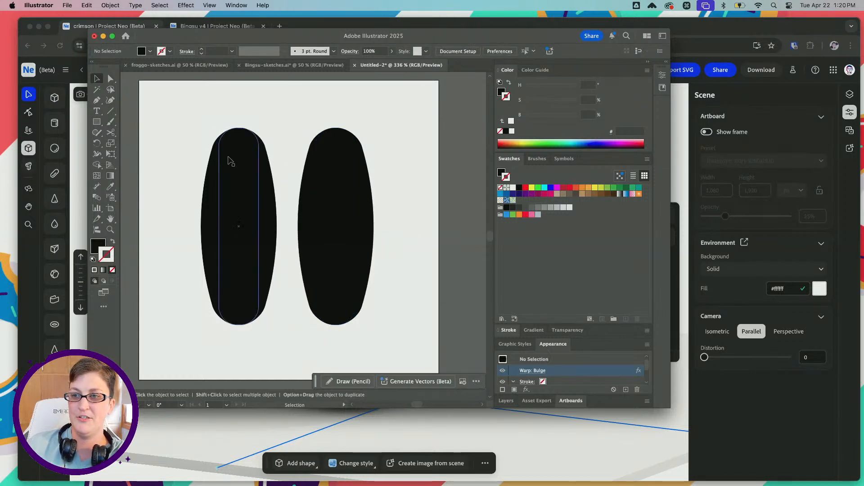
Try to rotate the left bulged shape clockwise and undo the rotation
click(239, 215)
key(super+c)
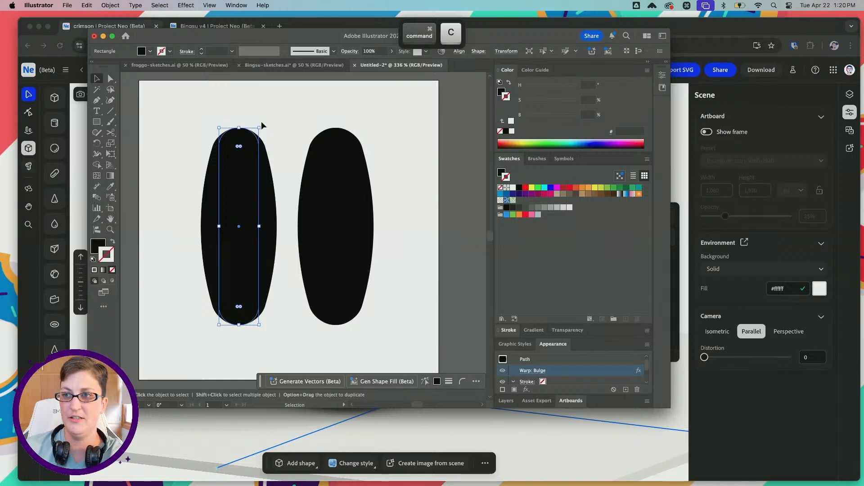
drag(262, 125, 284, 264)
key(super+z)
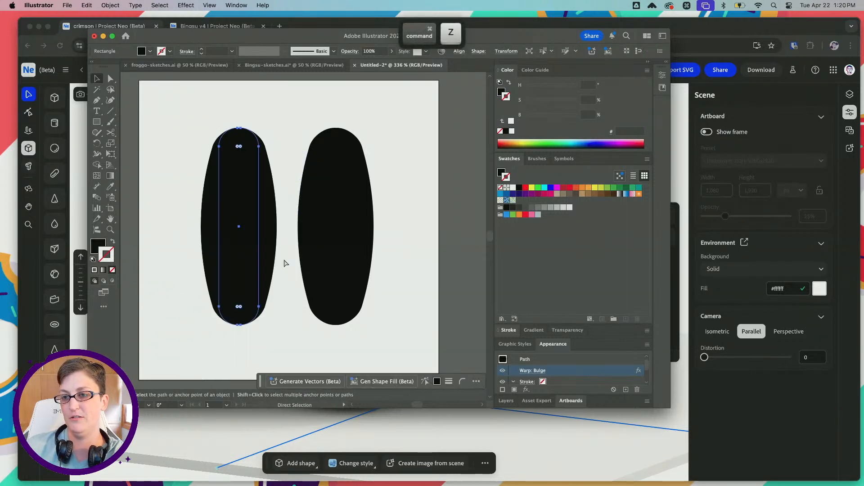
Duplicate both bulged shapes in place in front of the originals and expand the copies' appearance
key(super+a)
scroll(370, 235, right, 3)
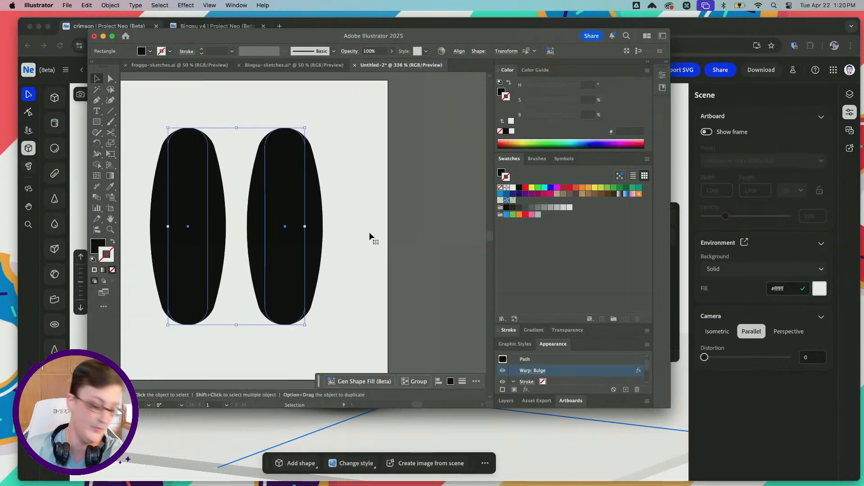
click(342, 243)
click(297, 239)
shift+click(187, 240)
key(super+f)
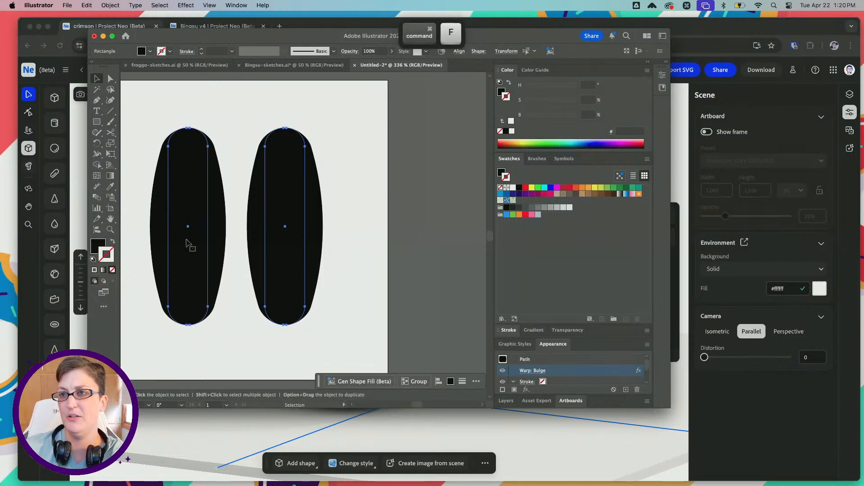
click(110, 5)
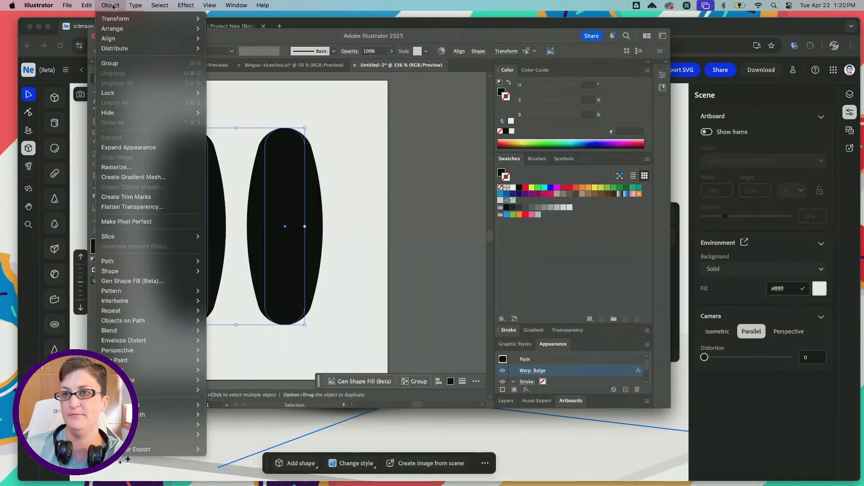
click(160, 148)
Move the expanded copies off the artboard to its right, tilt the left copy clockwise and overlap its upper end with the other copy
scroll(338, 153, right, 3)
alt+drag(178, 206, 455, 206)
click(330, 123)
click(340, 139)
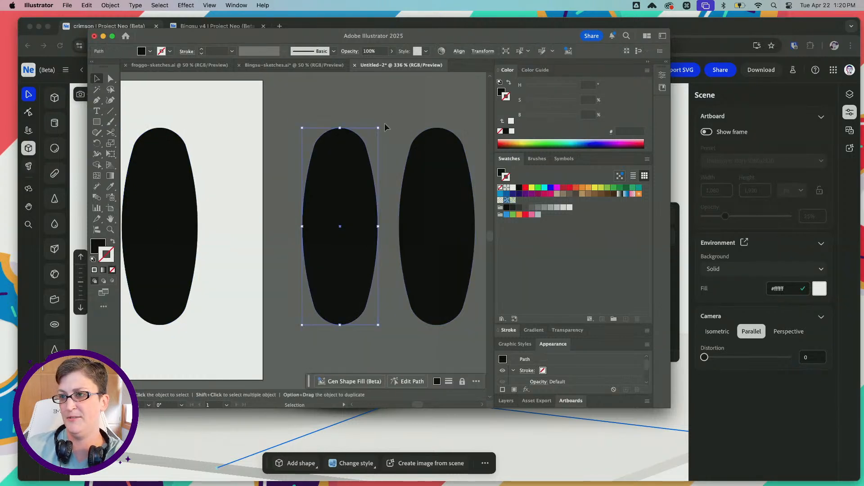
drag(383, 125, 429, 168)
drag(300, 219, 359, 209)
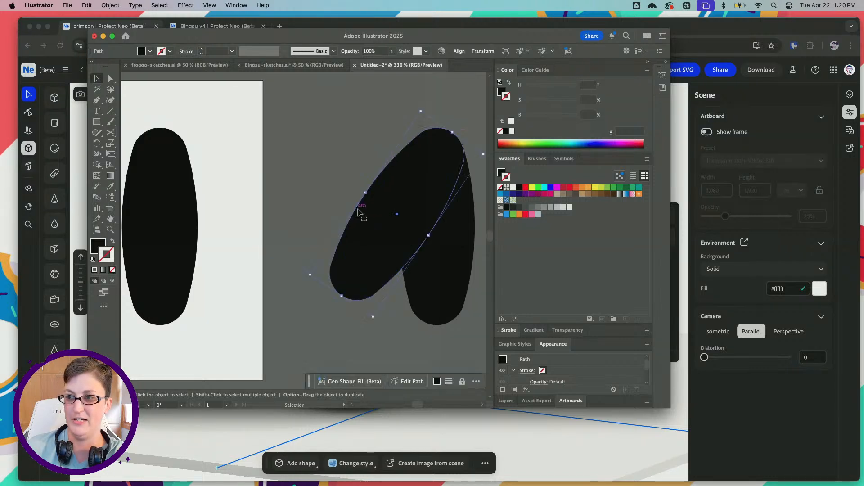
Rotate the tilted copy slightly further and shift the upright copy a little down and right so their rounded upper ends line up
scroll(308, 238, right, 5)
click(292, 202)
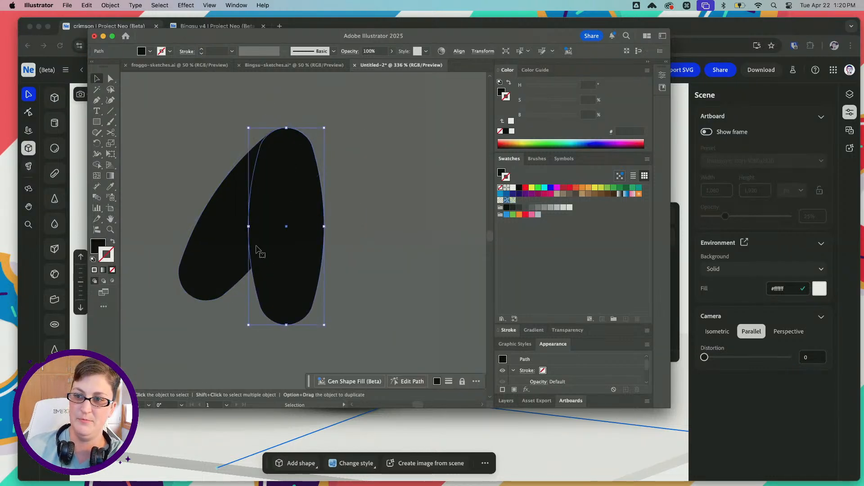
click(240, 253)
drag(336, 154, 347, 164)
mouse_move(279, 180)
mouse_down()
mouse_move(272, 176)
mouse_move(288, 190)
mouse_up()
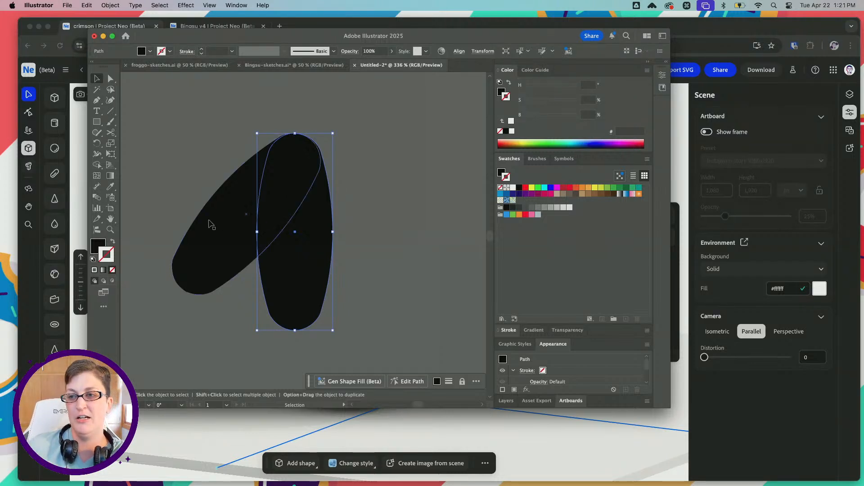
click(208, 222)
click(280, 285)
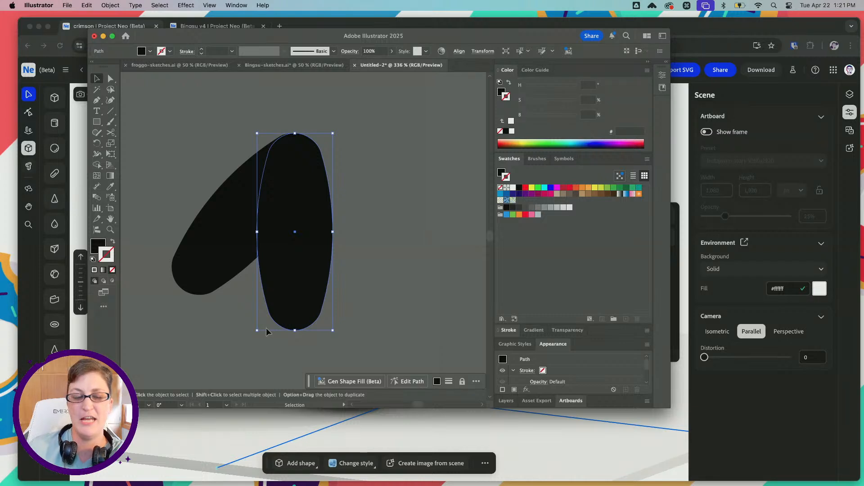
Delete the two overlapping expanded copies and return to the original bulged shapes on the artboard
key(super+a)
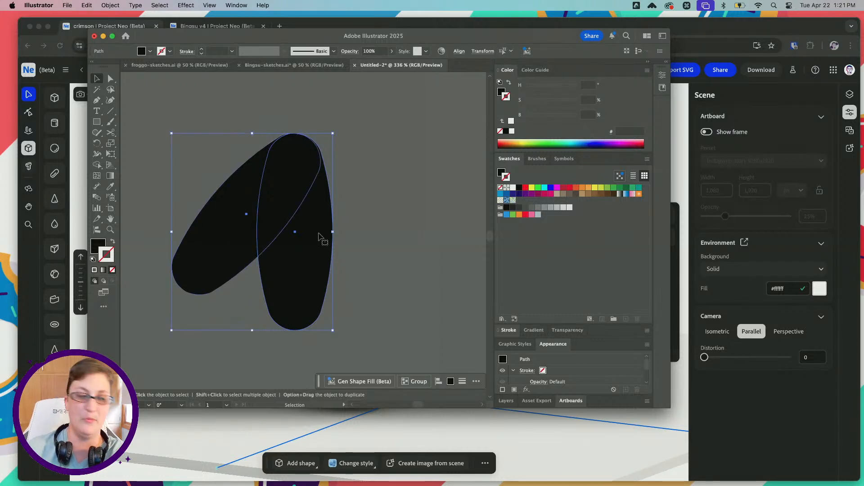
key(BackSpace)
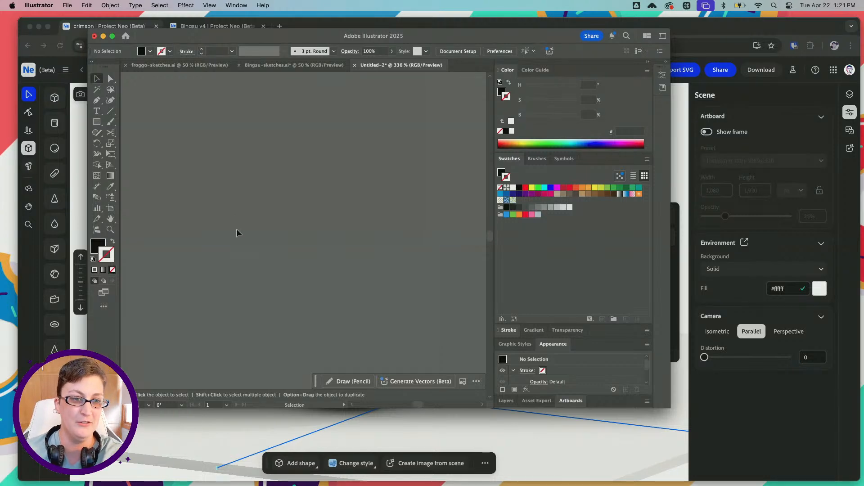
key(super+z)
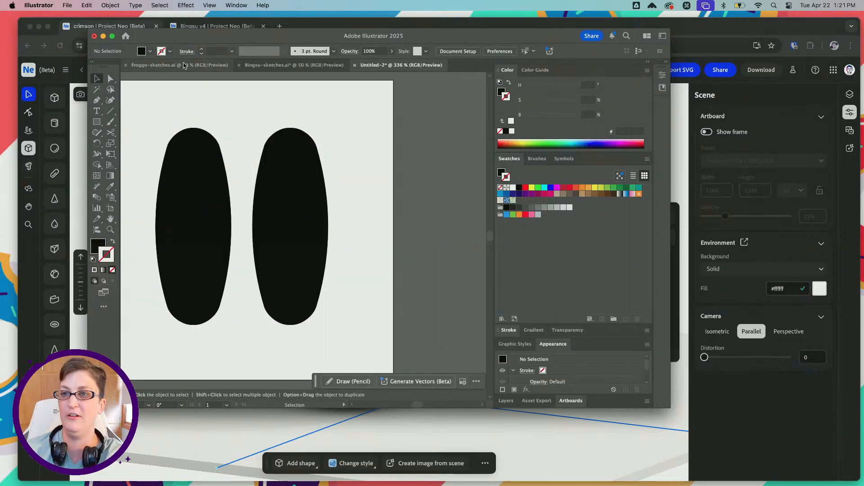
Review the frog drawings in froggo-sketches.ai and return to the Untitled-2 document
click(180, 64)
alt+scroll(253, 177, down, 1)
scroll(252, 176, left, 5)
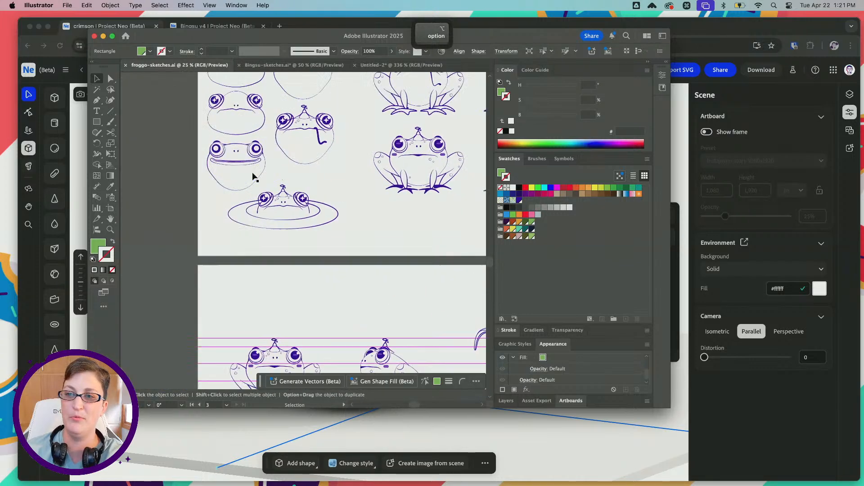
alt+scroll(270, 216, up, 2)
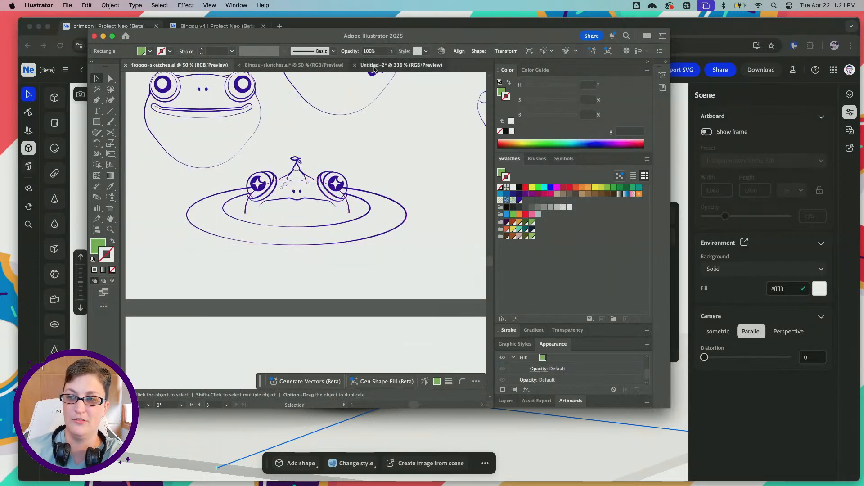
click(376, 65)
Taper the lower end of the right bulged shape symmetrically with Free Transform's Perspective Distort
click(285, 235)
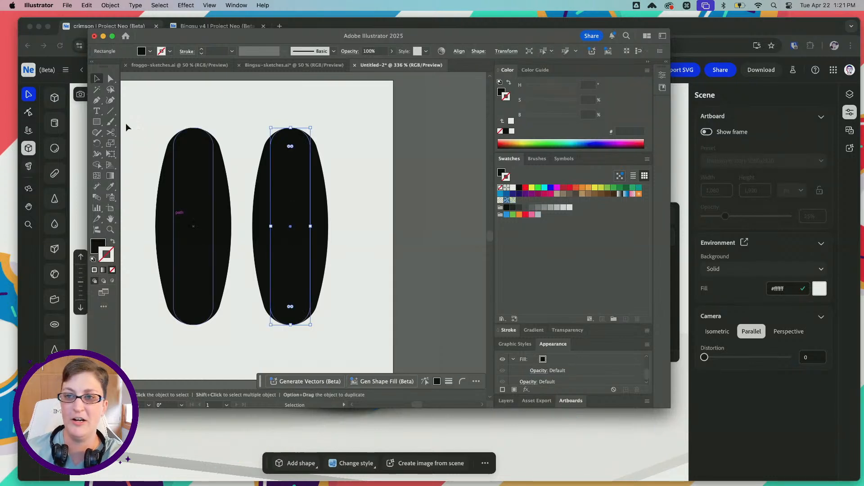
click(110, 154)
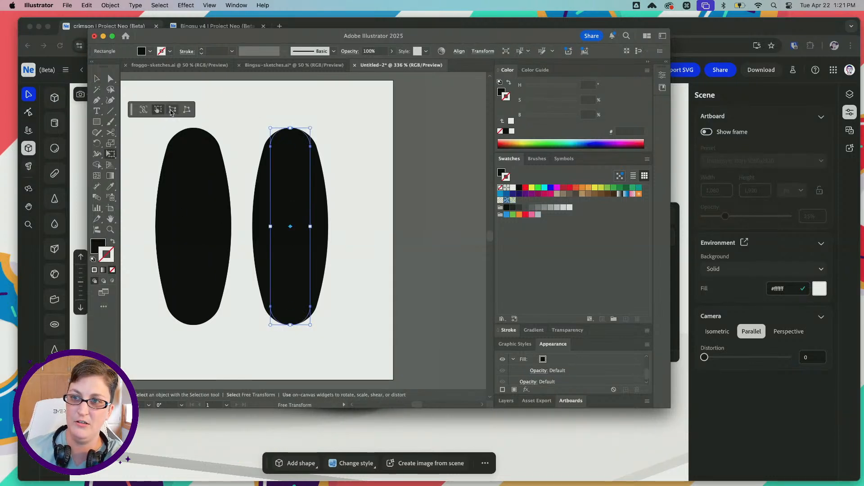
click(172, 109)
drag(270, 325, 287, 324)
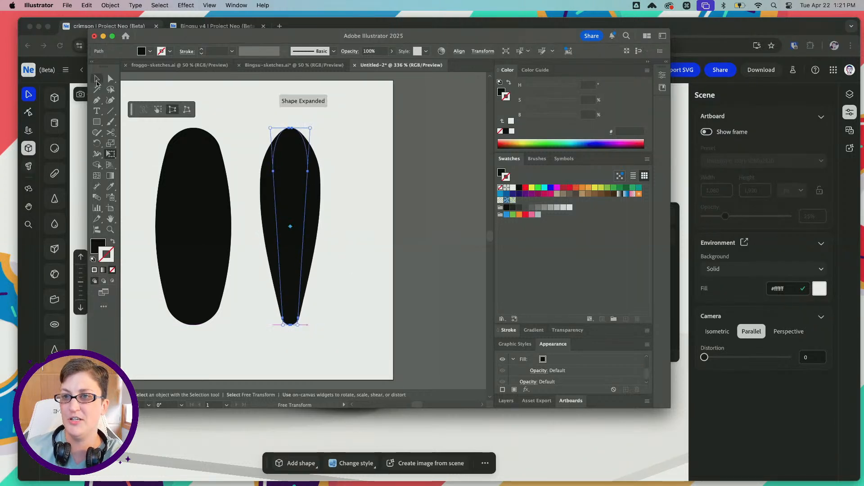
key(v)
click(345, 208)
click(279, 215)
shift+click(192, 216)
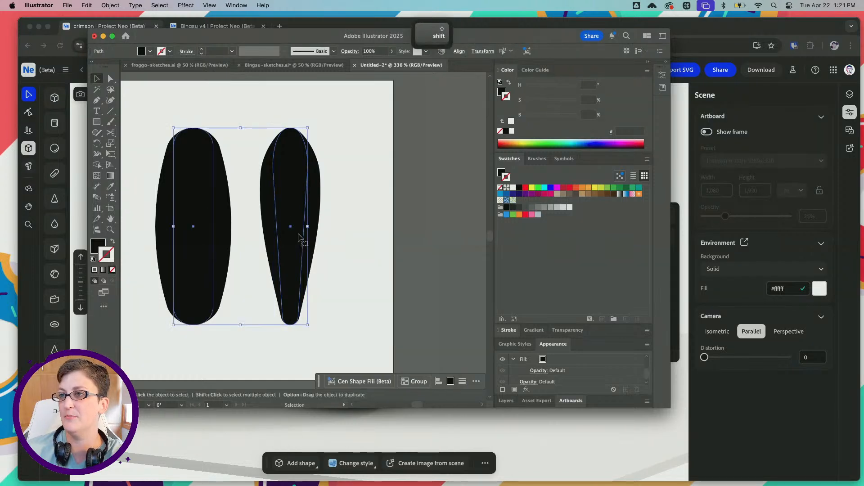
click(370, 241)
Set the tapered shape's Bulge warp bend to 20%
click(288, 228)
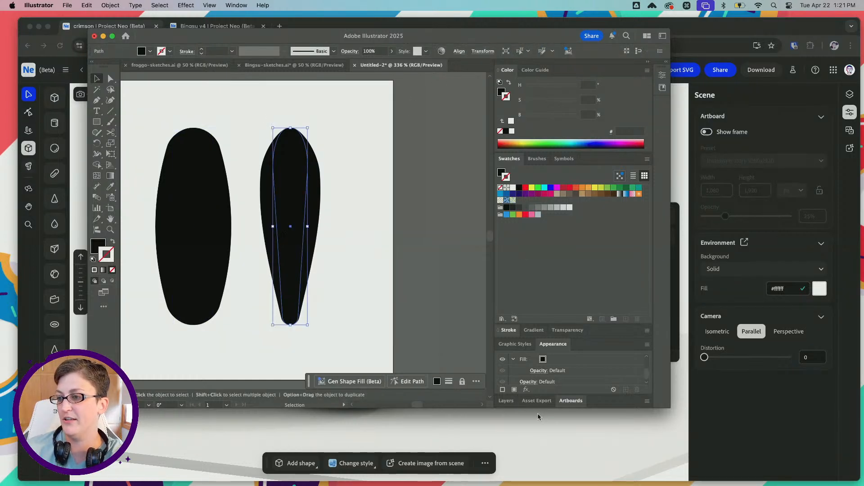
scroll(538, 379, down, 1)
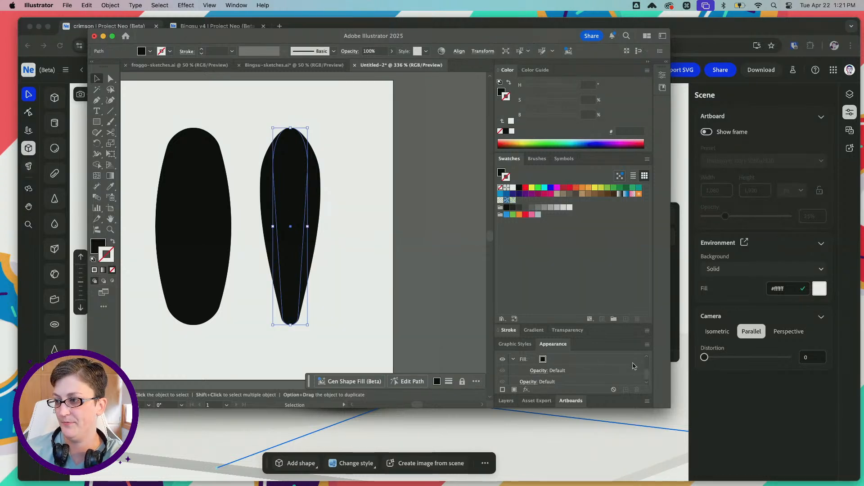
scroll(593, 375, up, 3)
click(536, 371)
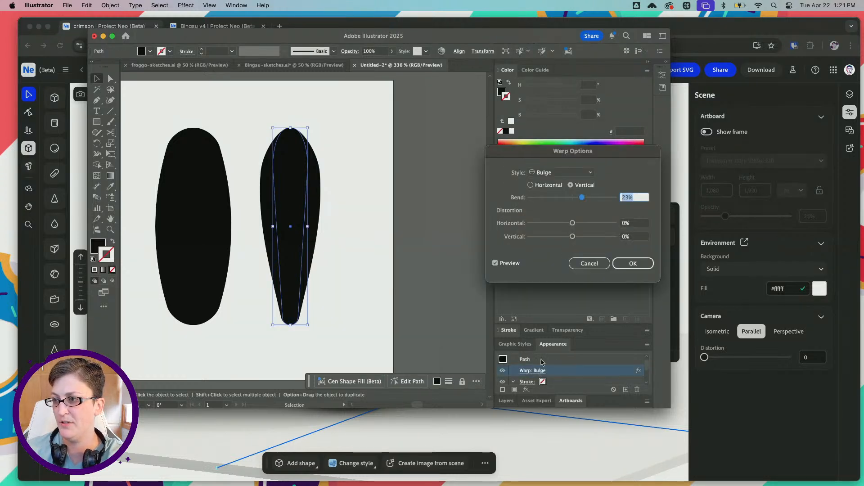
text(20)
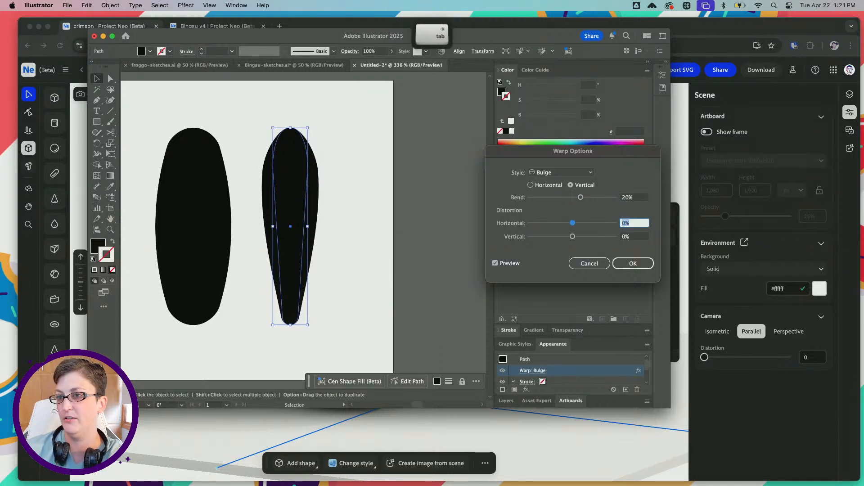
key(Return)
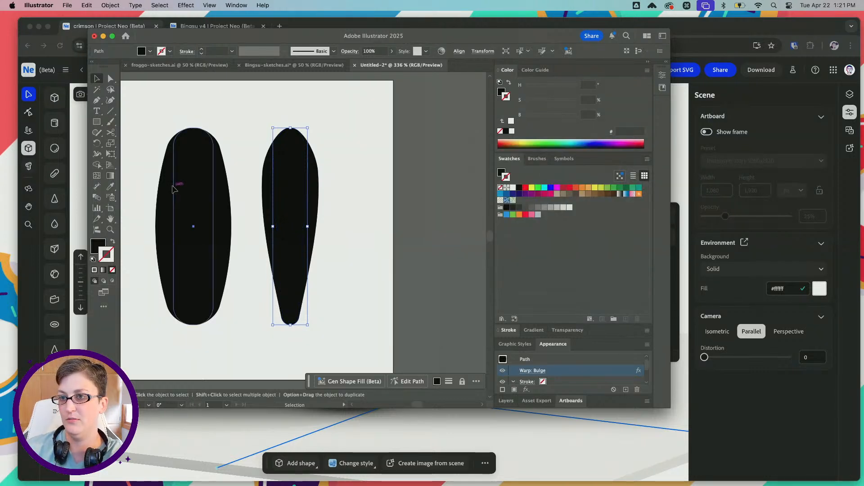
click(176, 189)
click(537, 371)
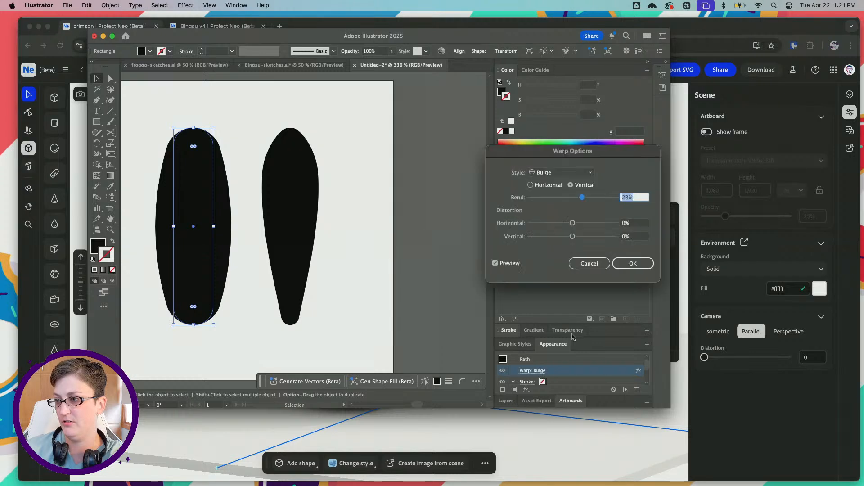
text(20)
key(Tab)
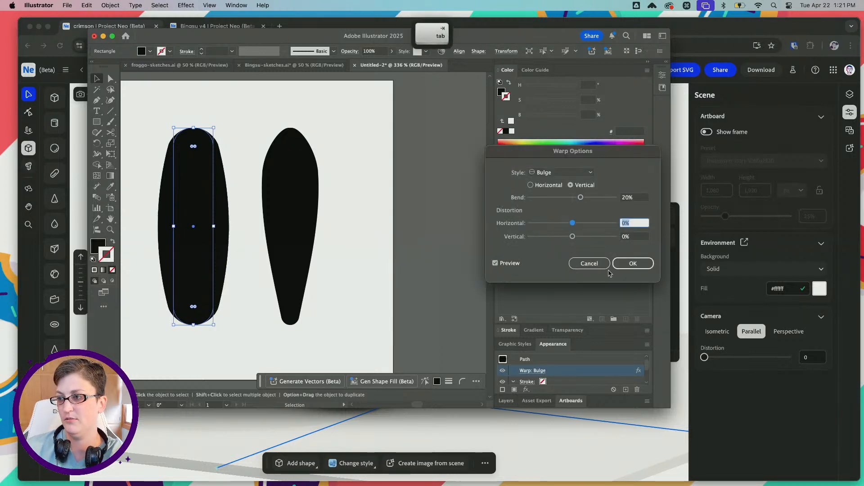
click(600, 267)
Undo the bend change and the perspective taper on the right shape
key(super+z)
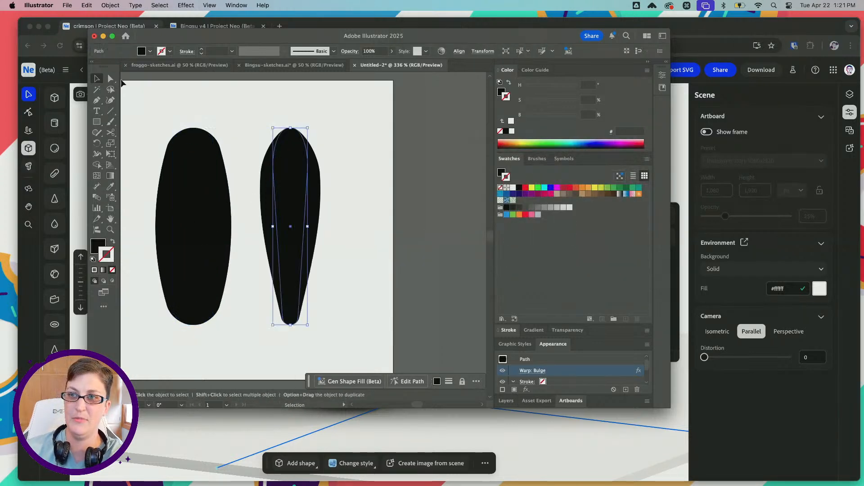
click(123, 82)
key(a)
click(295, 177)
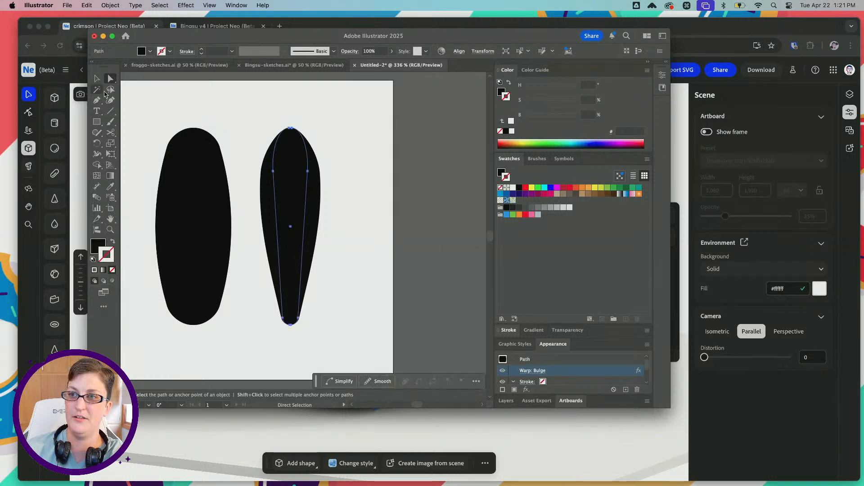
key(super+z)
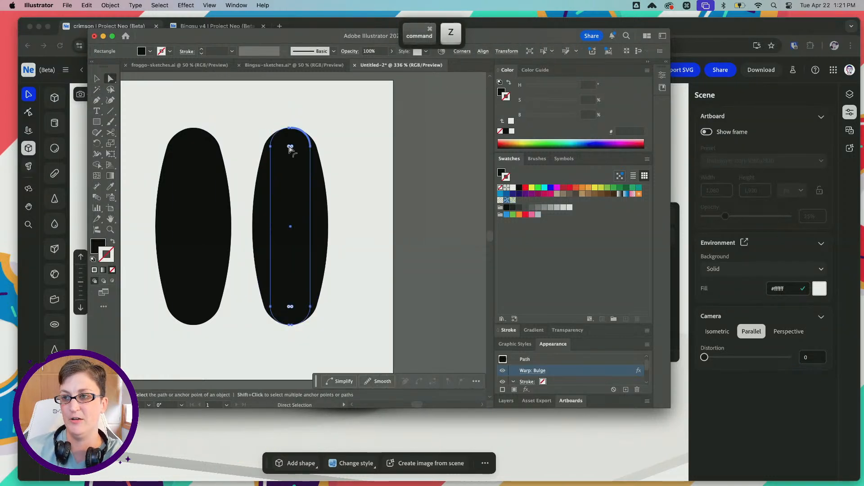
Remove the corner rounding from both bulged shapes, setting their corner radius to 0 px
key(super+z)
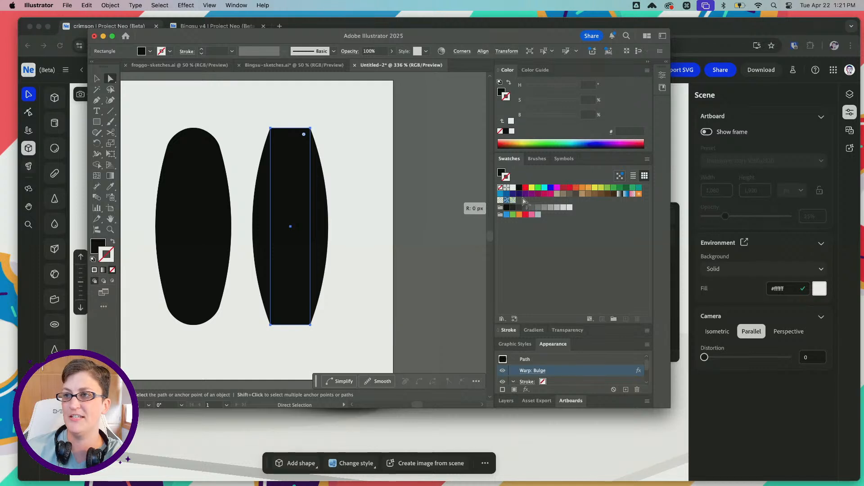
key(e)
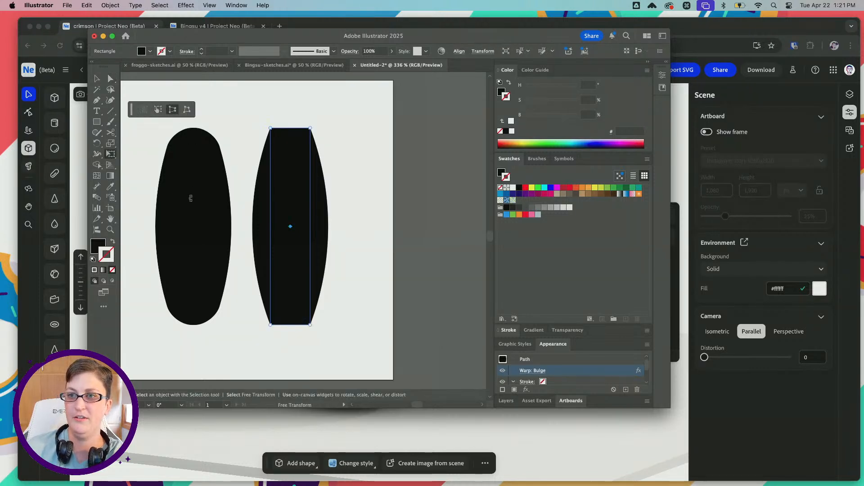
click(110, 79)
click(197, 156)
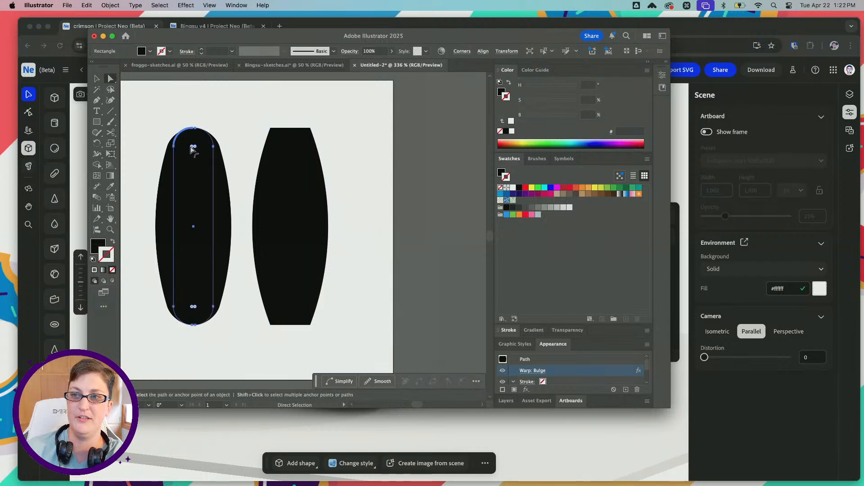
drag(192, 147, 75, 99)
click(272, 180)
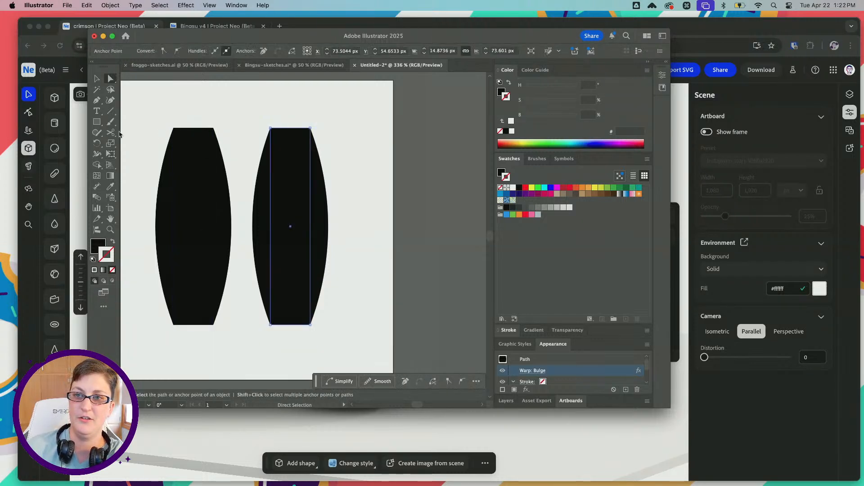
click(110, 153)
scroll(269, 260, left, 3)
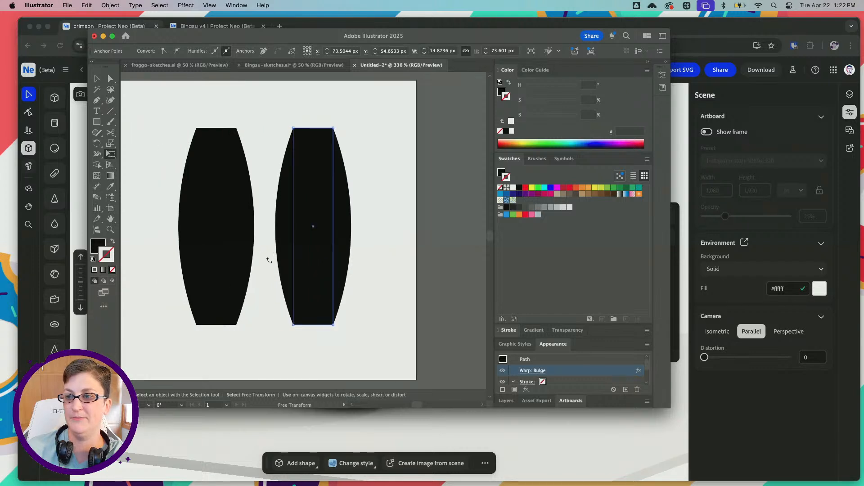
alt+scroll(297, 293, down, 1)
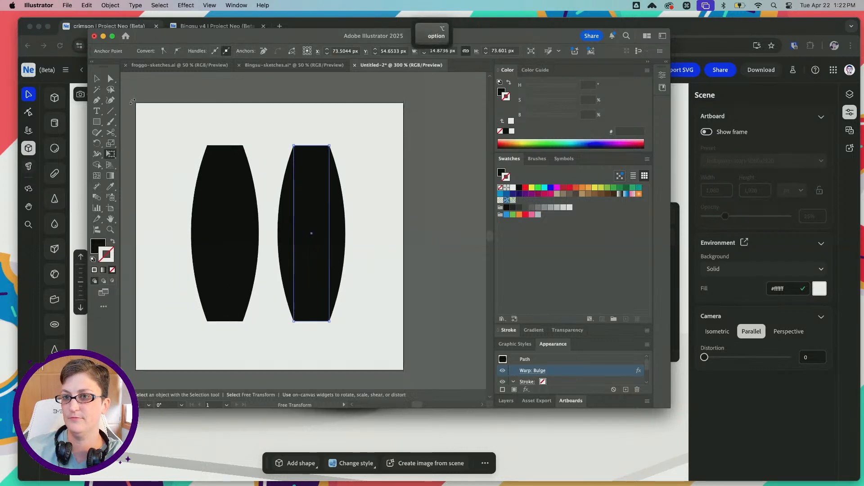
drag(302, 36, 273, 61)
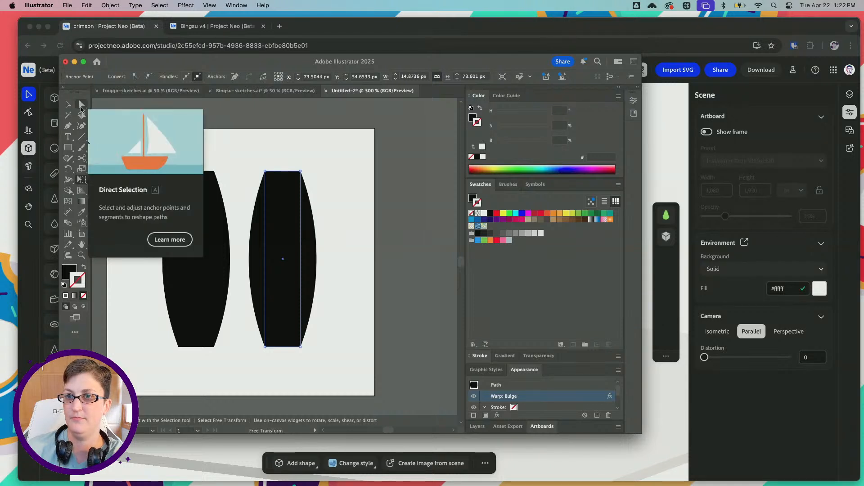
click(78, 173)
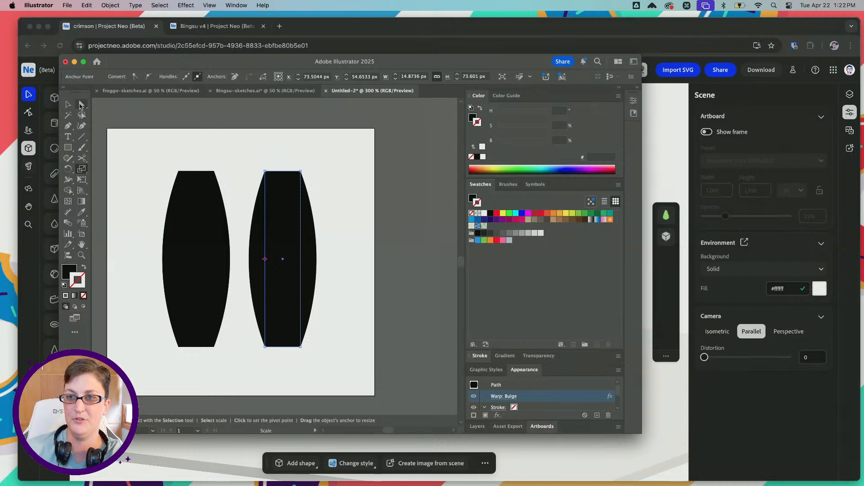
key(a)
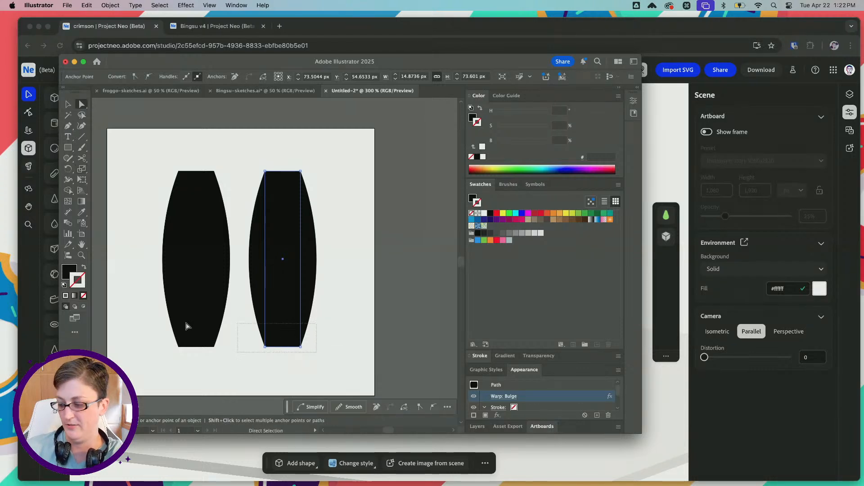
key(super+z)
key(super+z)
key(super+z)
key(super+z)
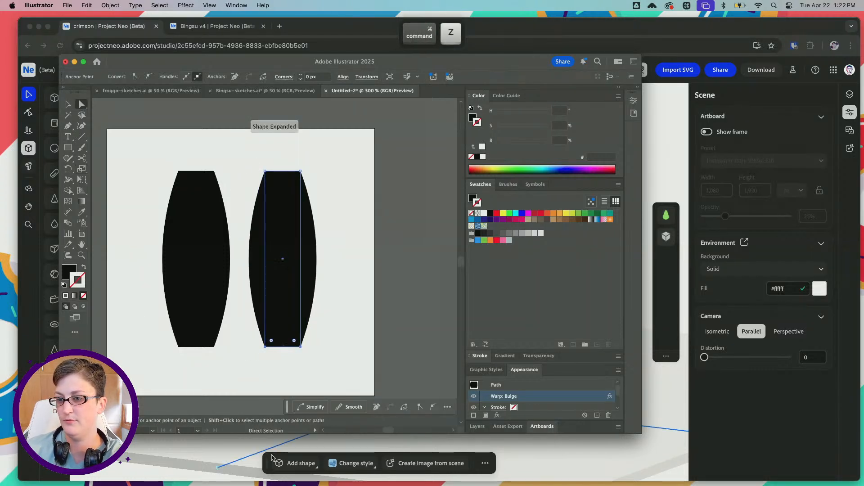
Taper the right bulged shape to a narrow tip by nudging its two lower anchor points inward evenly from both sides
key(Left)
key(Left)
key(Left)
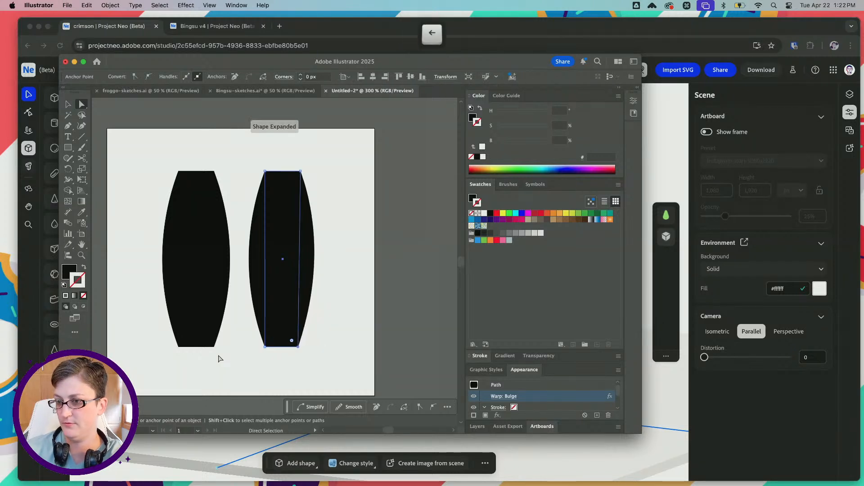
click(264, 346)
key(Right)
key(Right)
key(Right)
key(Right)
key(Right)
key(Right)
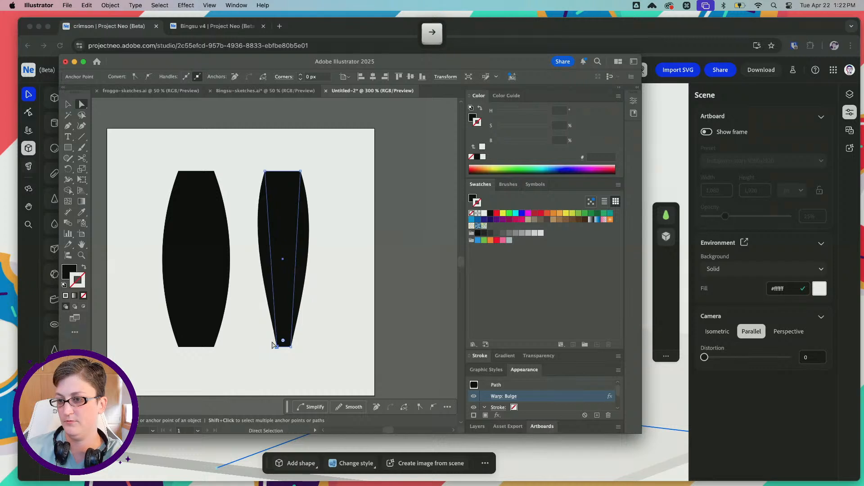
key(Left)
key(Left)
key(Left)
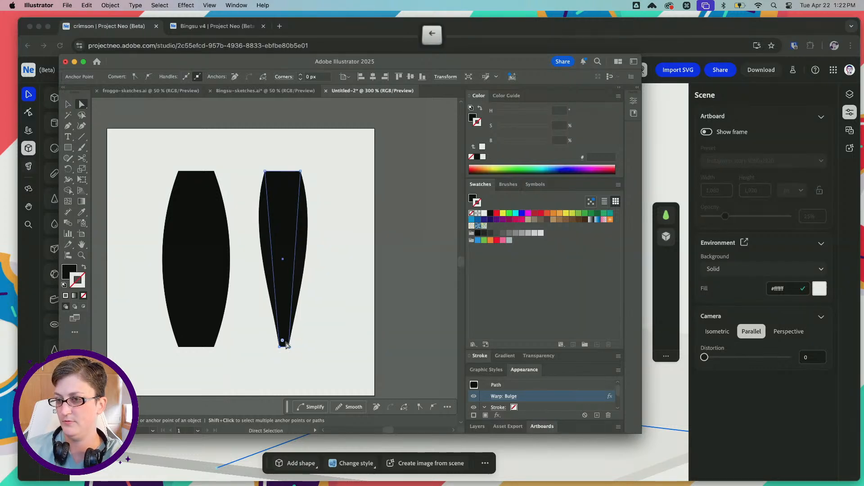
click(312, 357)
Round the corners of both shapes, about 1.55 px at the right shape's narrow tip and about 4.7 px at all other corners
click(298, 173)
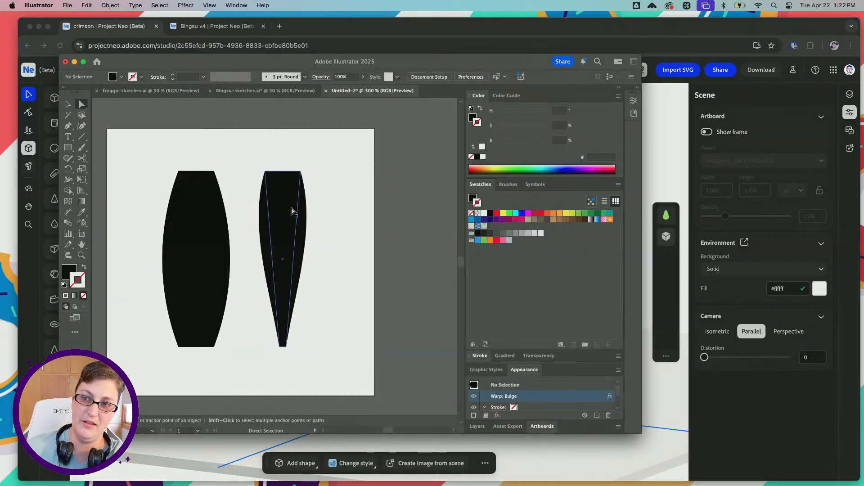
shift+click(185, 239)
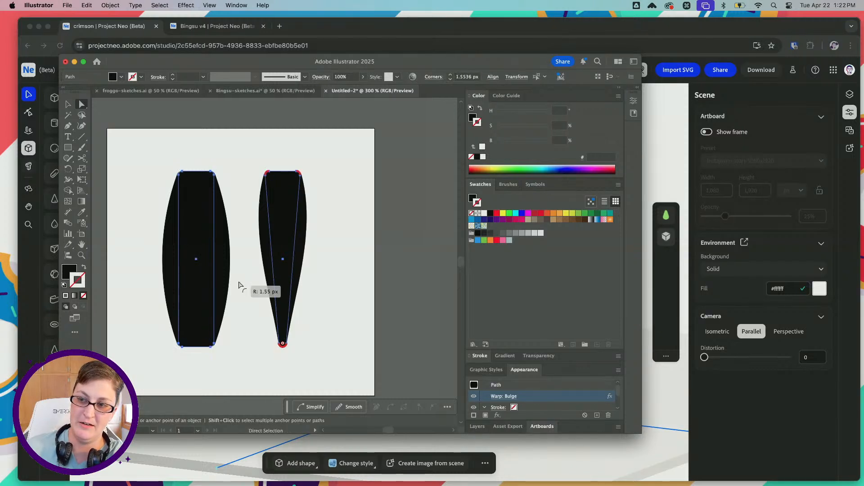
drag(148, 152, 340, 204)
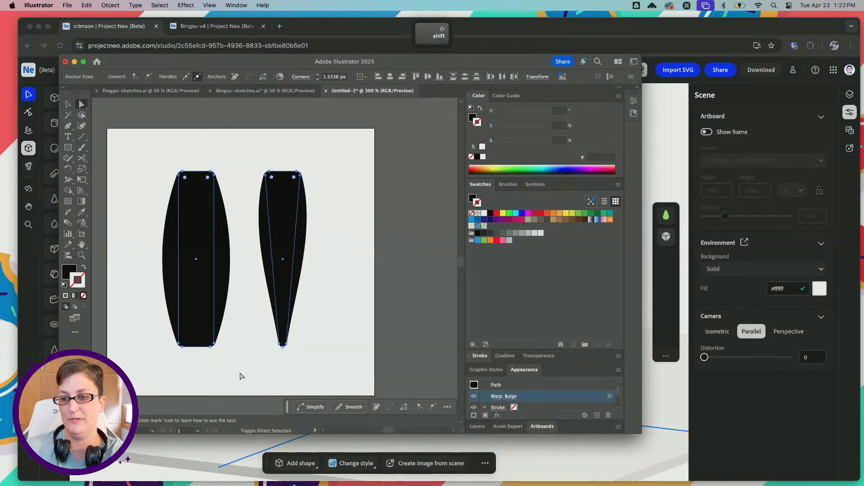
drag(186, 180, 190, 184)
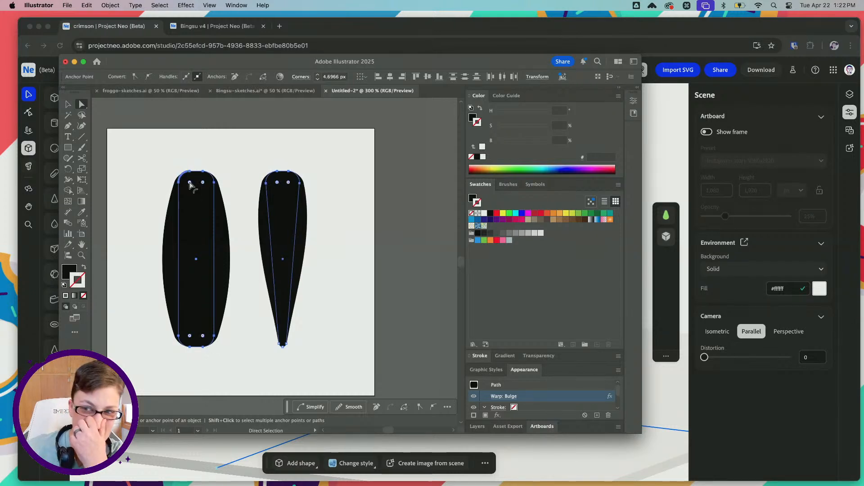
click(312, 356)
drag(318, 363, 257, 344)
click(196, 226)
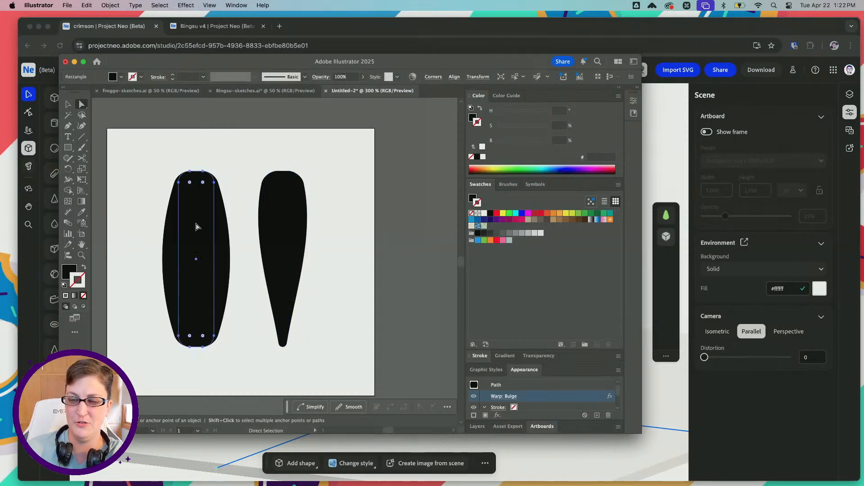
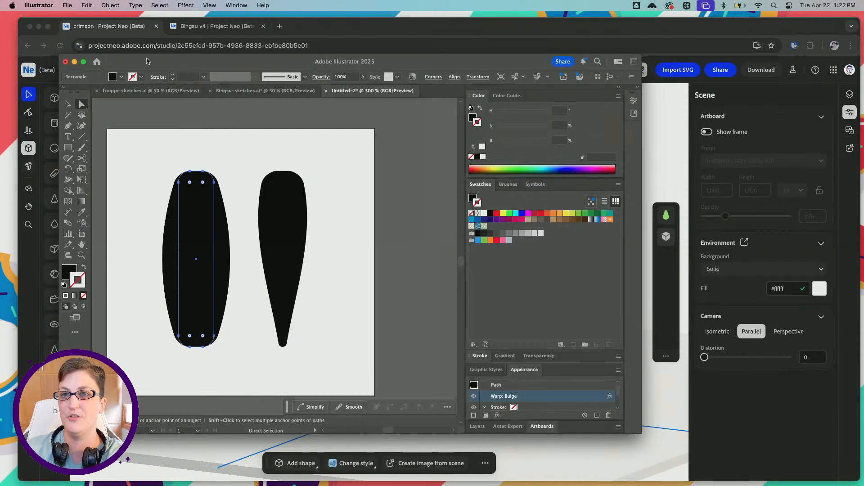
Expand the appearance of both bulged leg shapes to turn their warp effects into editable paths
drag(148, 61, 148, 60)
click(86, 6)
click(67, 6)
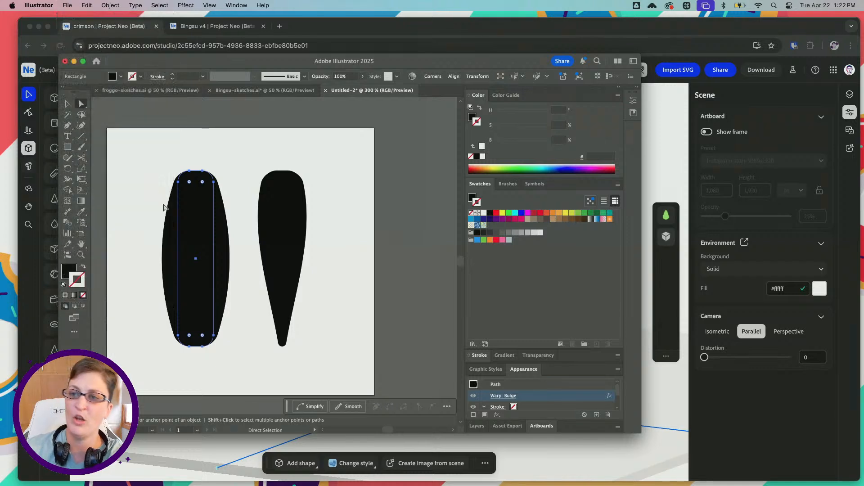
drag(130, 134, 377, 364)
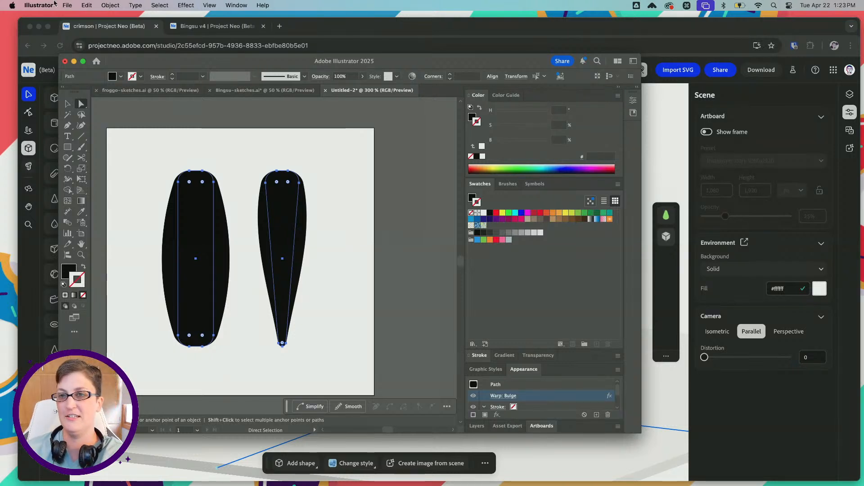
click(110, 5)
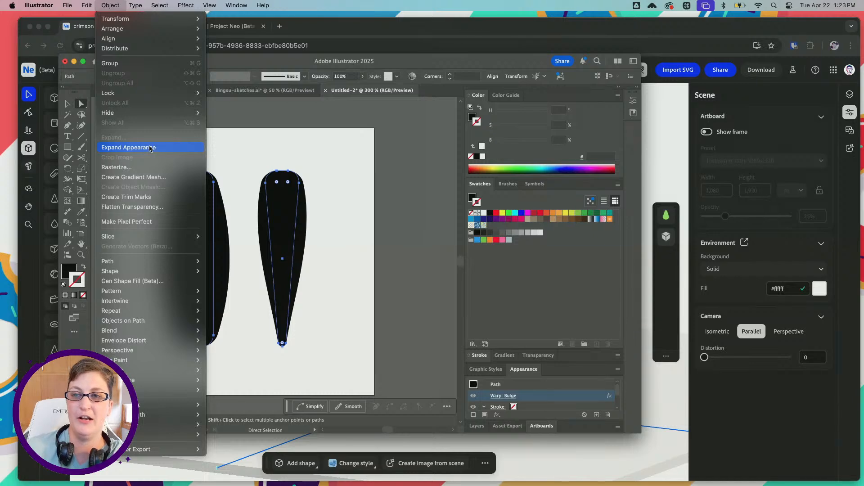
click(128, 147)
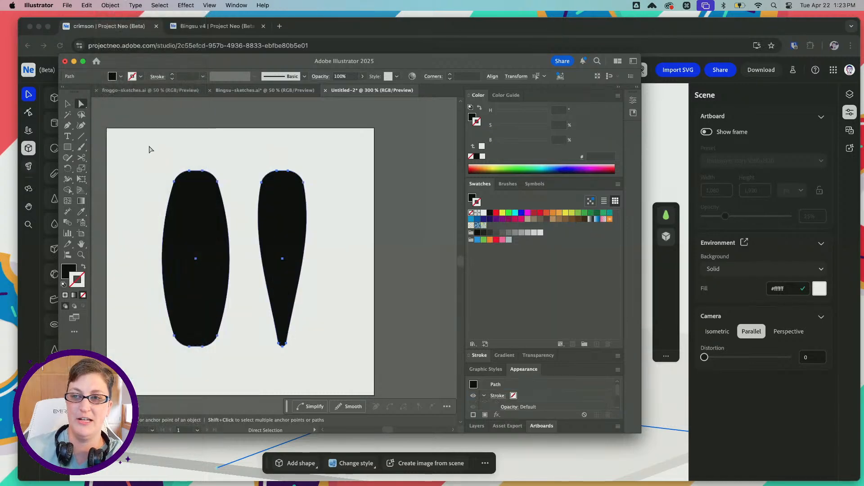
Save the document on the computer's Desktop as frog-legs in SVG format with the default SVG options
click(69, 5)
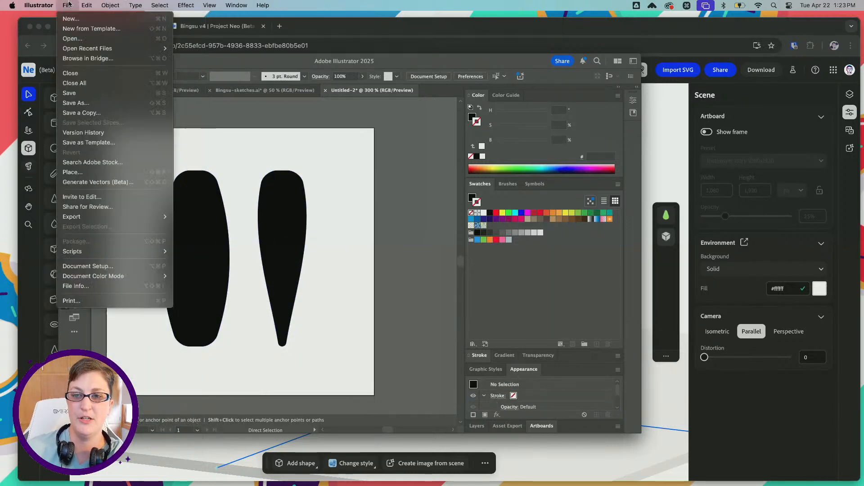
click(106, 103)
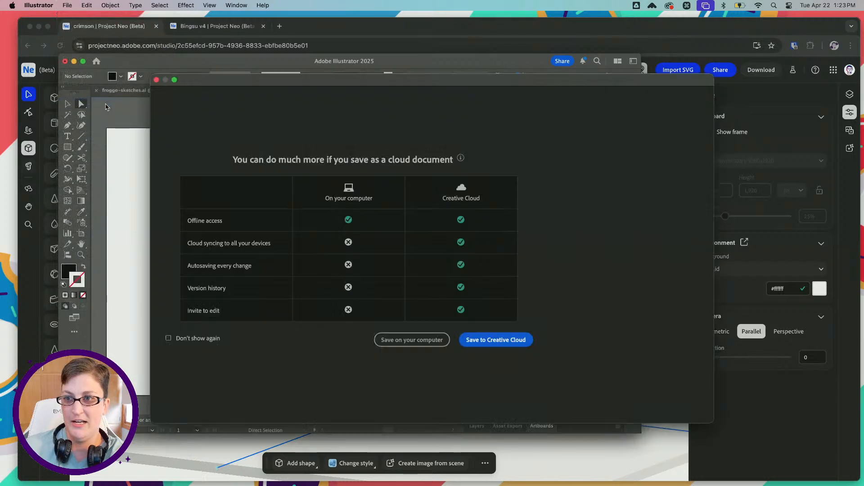
click(412, 340)
click(288, 140)
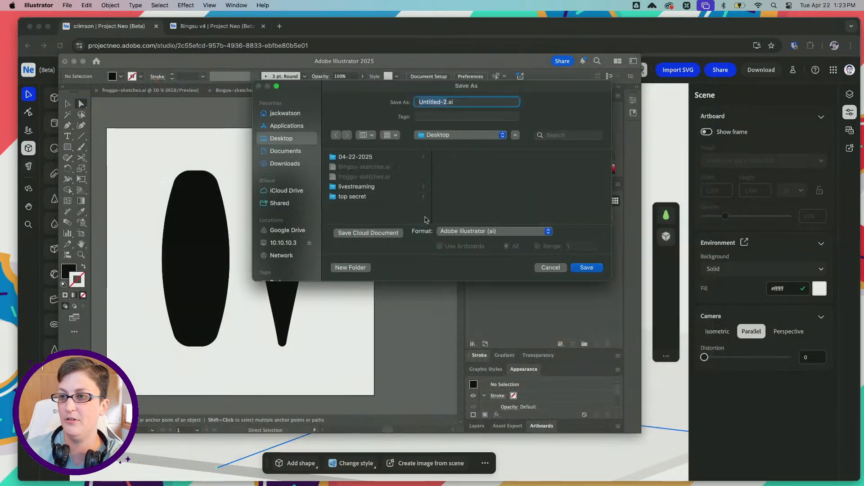
text(legs)
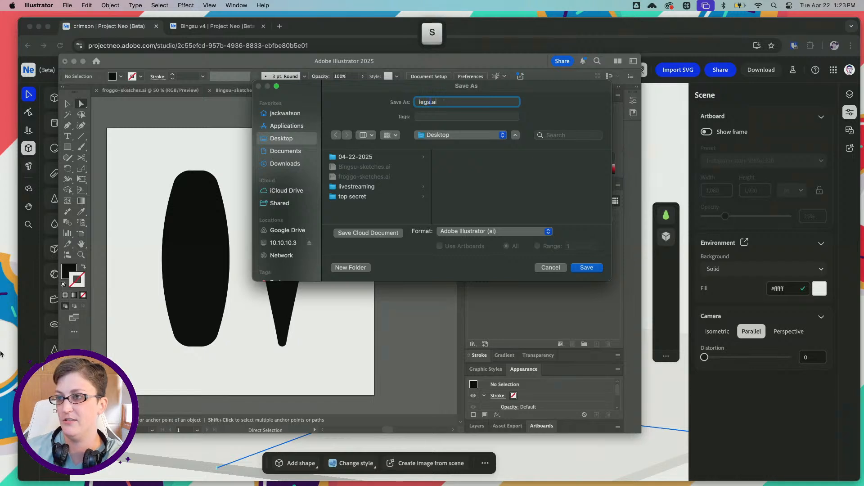
key(Left)
text(fro)
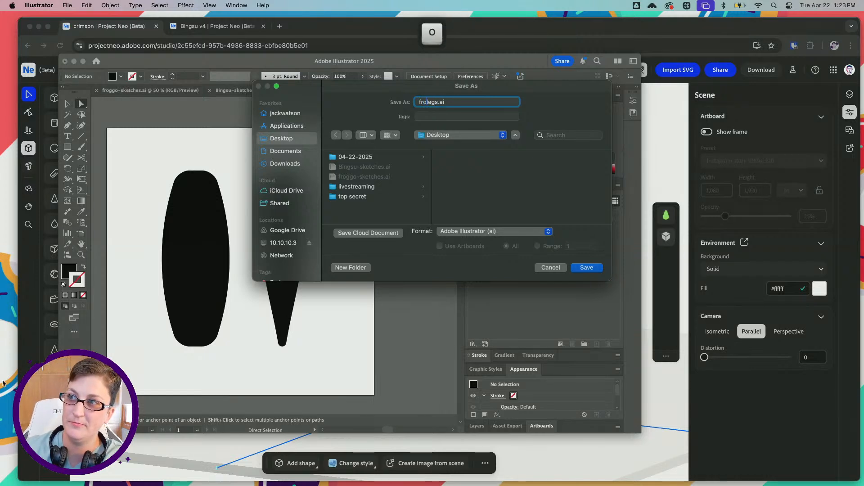
text(g-)
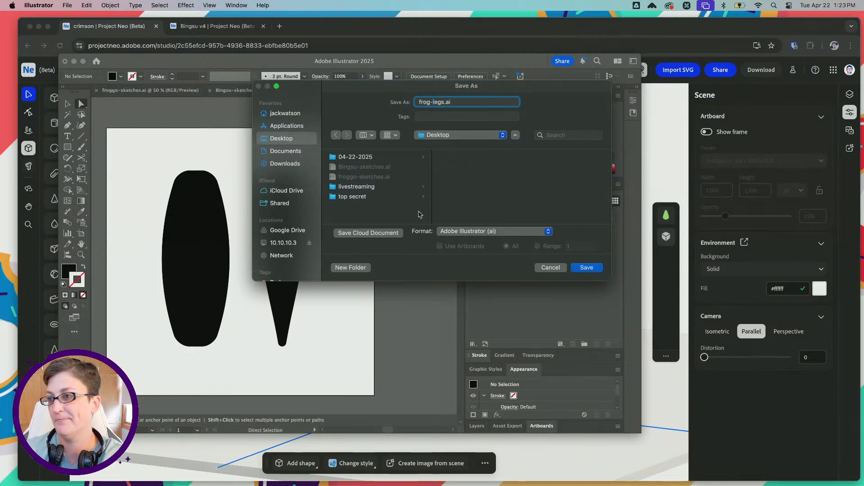
click(495, 231)
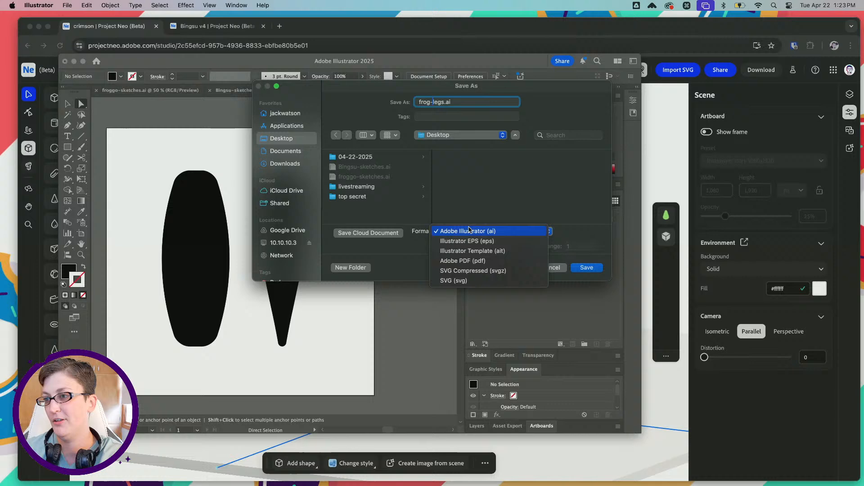
click(477, 280)
click(587, 267)
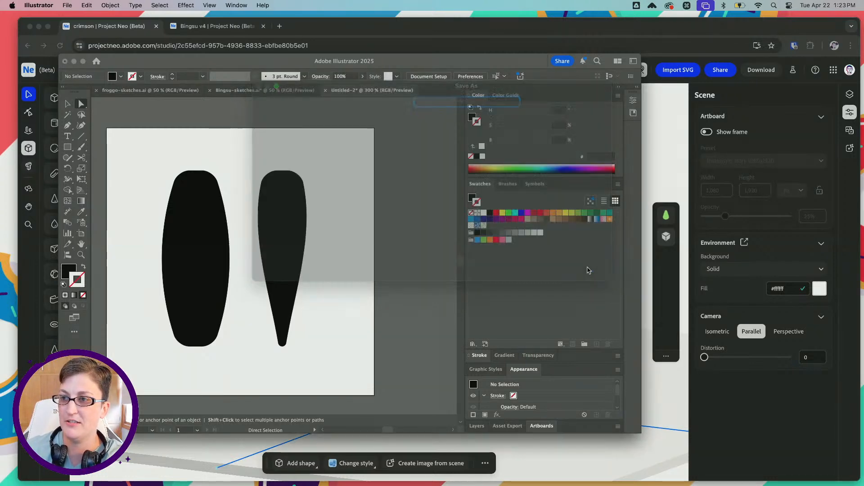
click(511, 376)
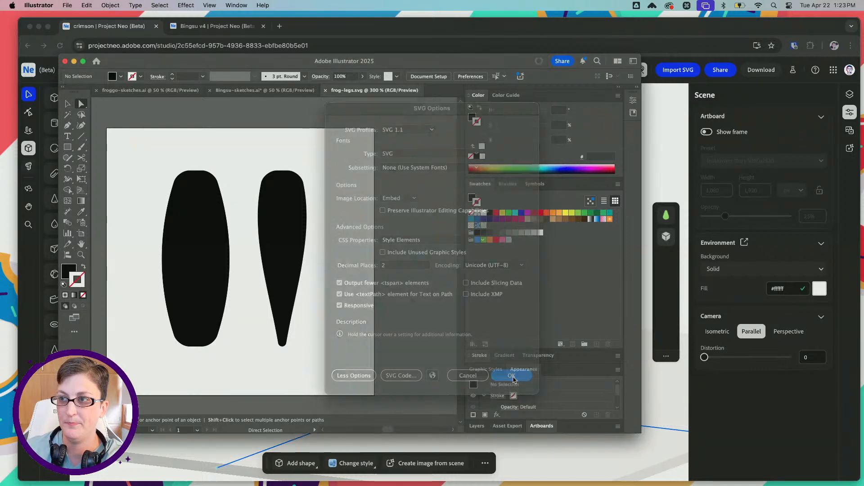
Switch to Project Neo and import frog-legs.svg from the Desktop into the crimson scene
click(391, 28)
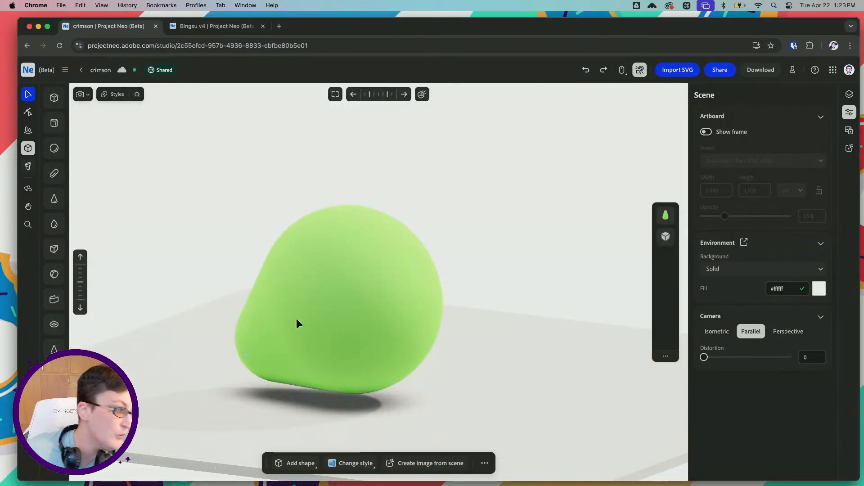
click(672, 71)
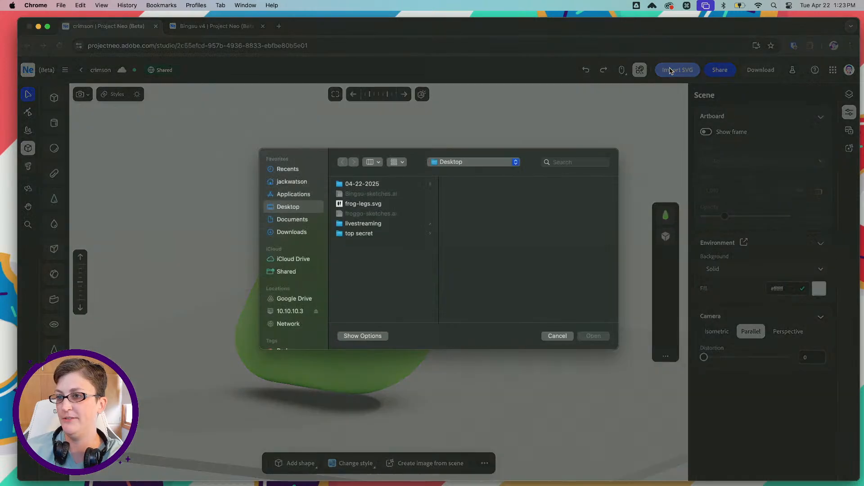
click(360, 203)
click(594, 335)
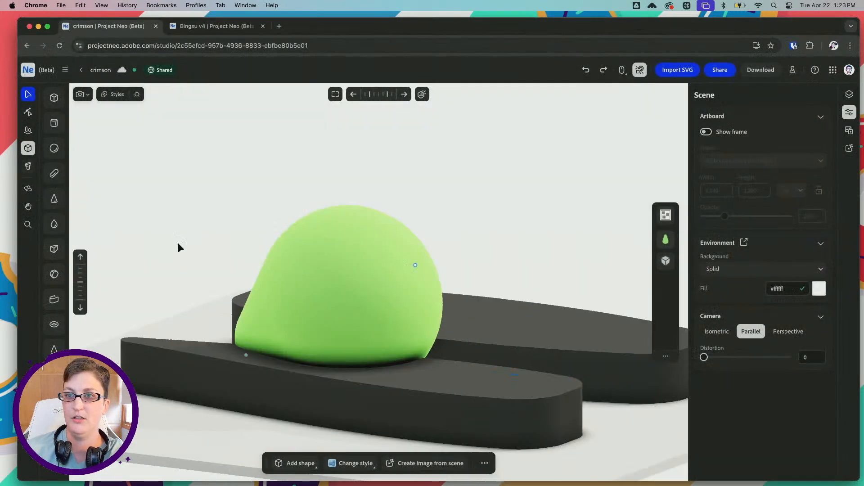
Scale the imported leg group down evenly to about a third of its size
alt+scroll(393, 301, down, 5)
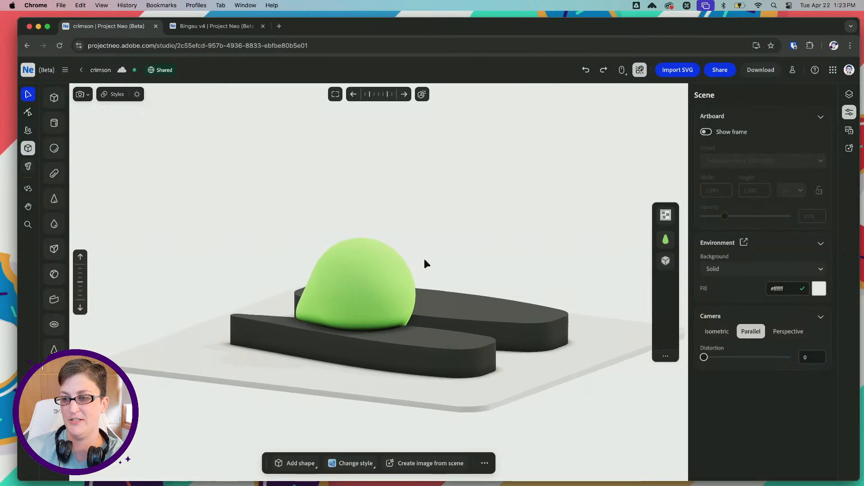
mouse_move(424, 262)
right_down()
mouse_move(434, 299)
mouse_move(432, 274)
right_up()
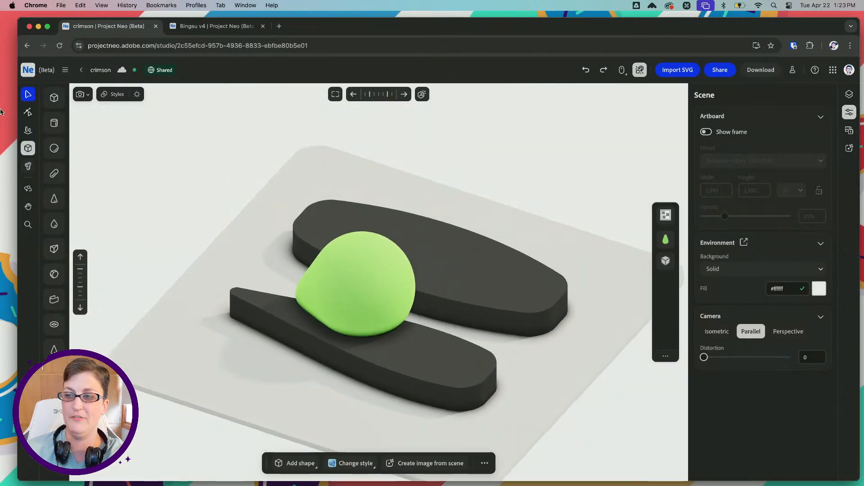
click(517, 293)
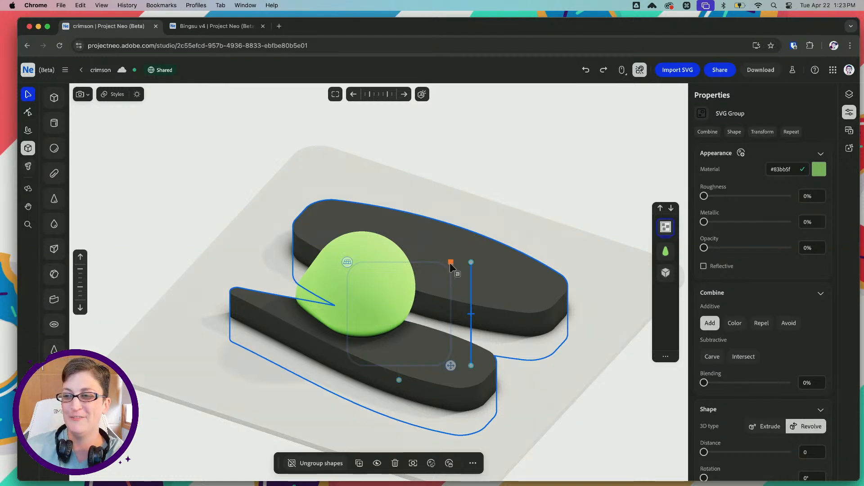
shift+drag(450, 260, 410, 292)
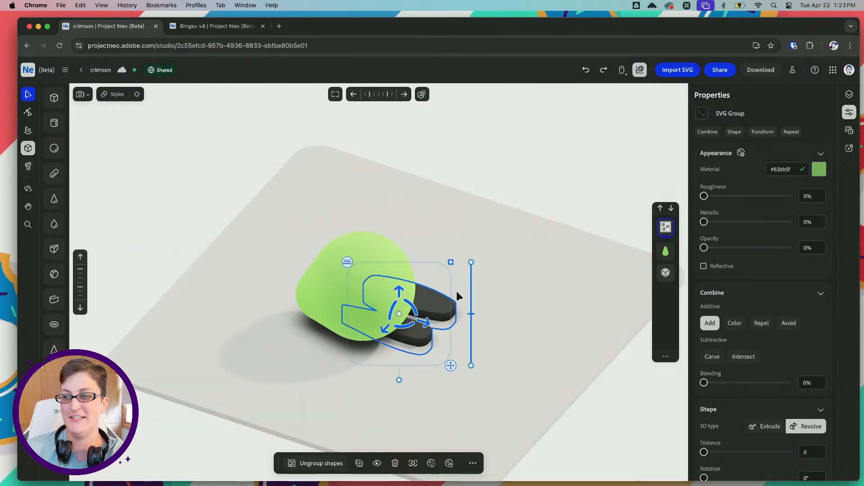
Rotate the leg group upright with its narrow tip pointing down and place it beside the green body
right_drag(419, 217, 431, 219)
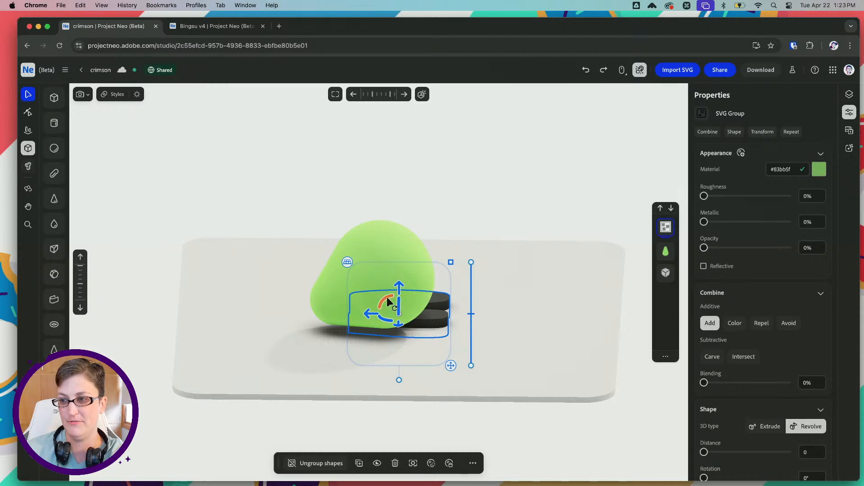
drag(386, 296, 412, 224)
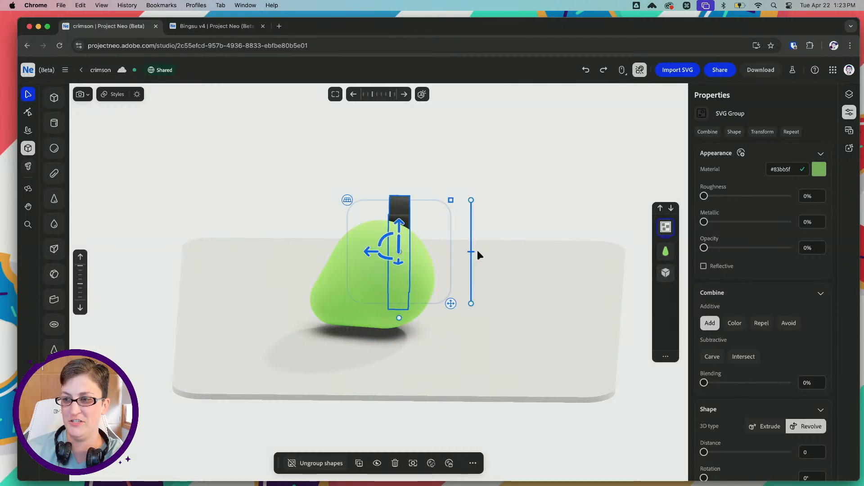
right_drag(477, 251, 387, 253)
drag(372, 252, 457, 225)
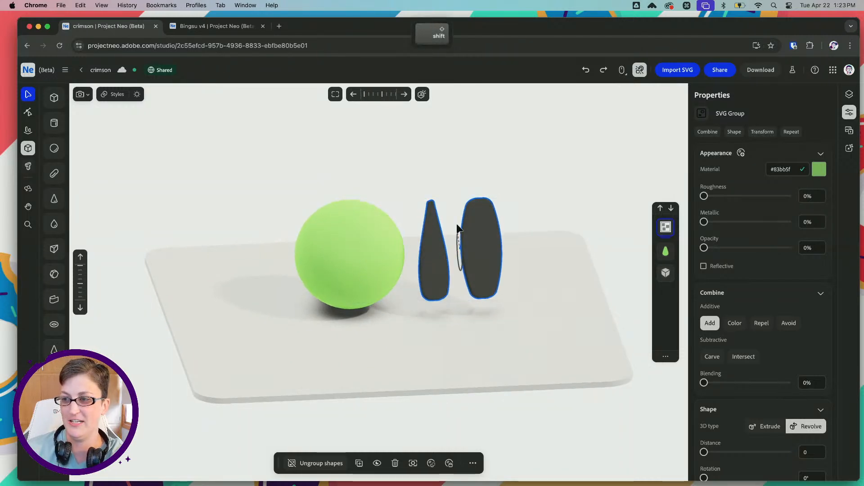
shift+drag(452, 185, 434, 338)
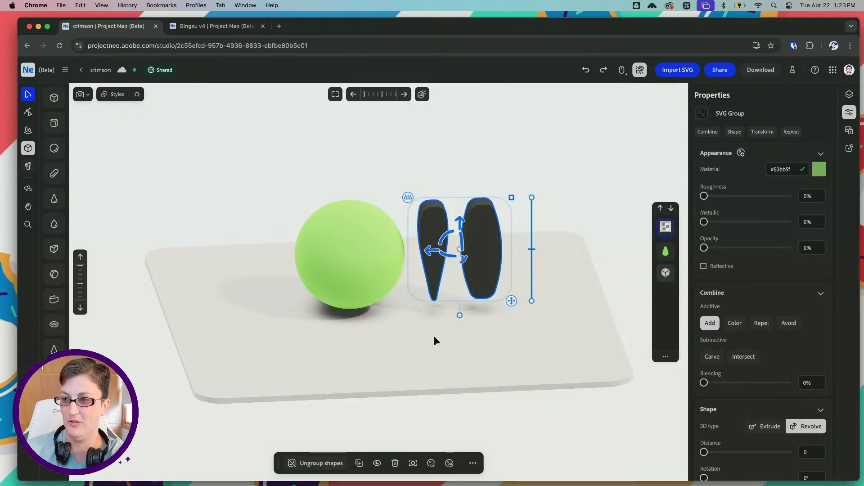
Ungroup the imported SVG group into two separate leg shapes
scroll(471, 261, left, 4)
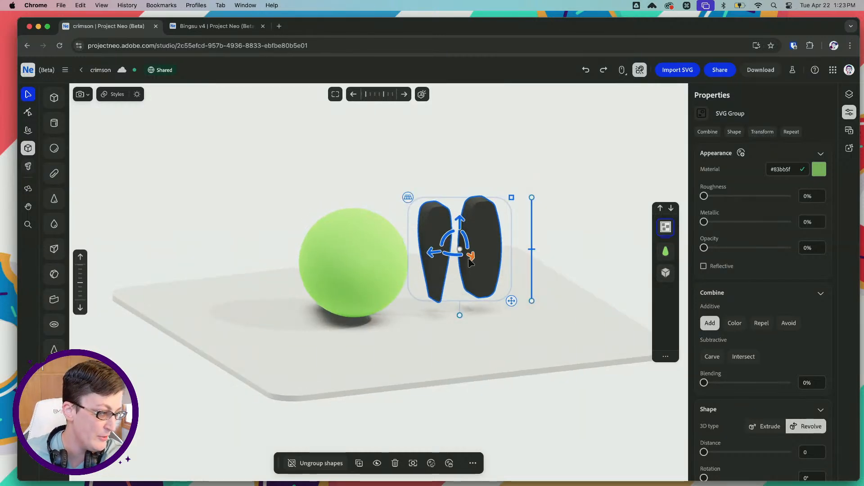
key(space)
drag(486, 232, 484, 259)
right_drag(477, 264, 407, 263)
right_drag(472, 262, 478, 252)
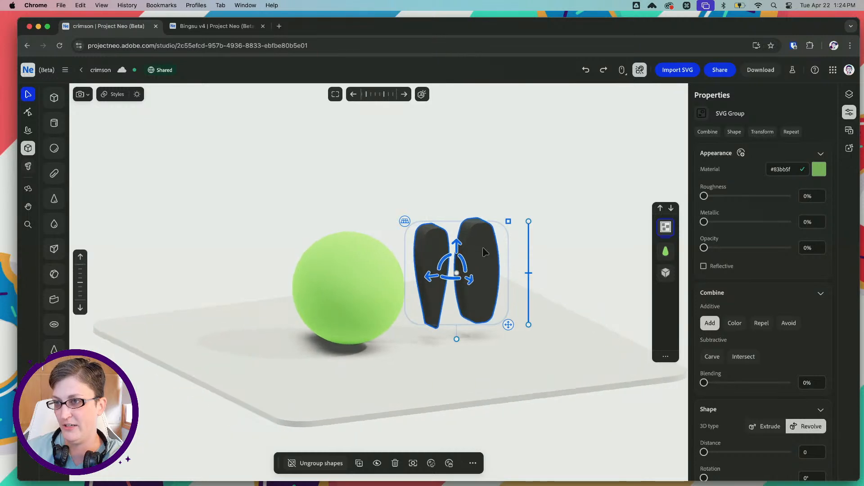
right_click(667, 225)
click(578, 265)
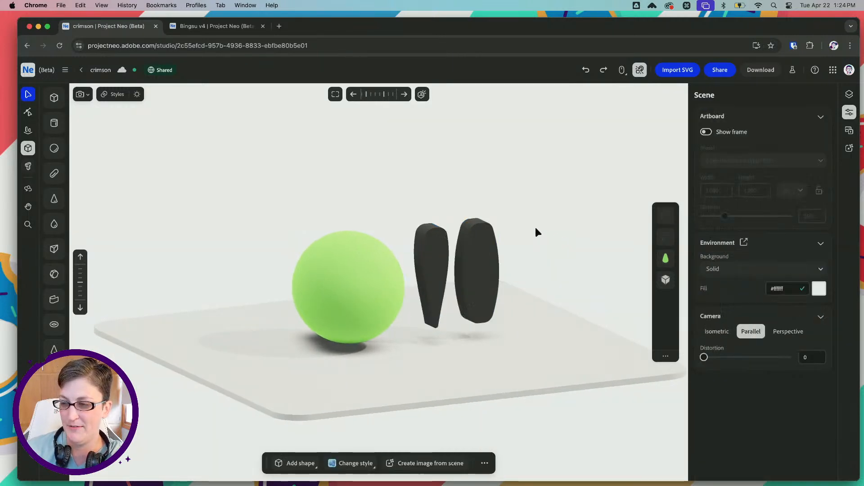
Reduce the extrusion thickness of the oval and the tapered leg shapes, making both slimmer
right_drag(536, 231, 464, 260)
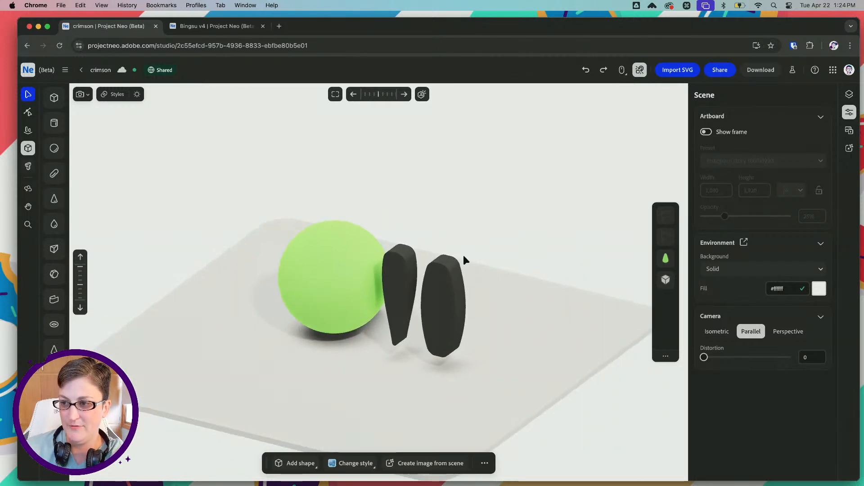
click(444, 283)
right_drag(426, 331, 406, 309)
drag(407, 316, 431, 313)
click(422, 280)
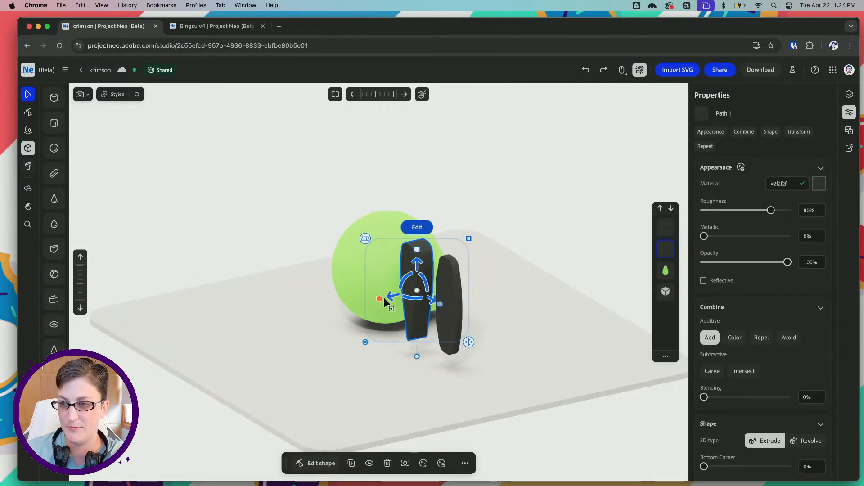
drag(384, 300, 412, 299)
key(space)
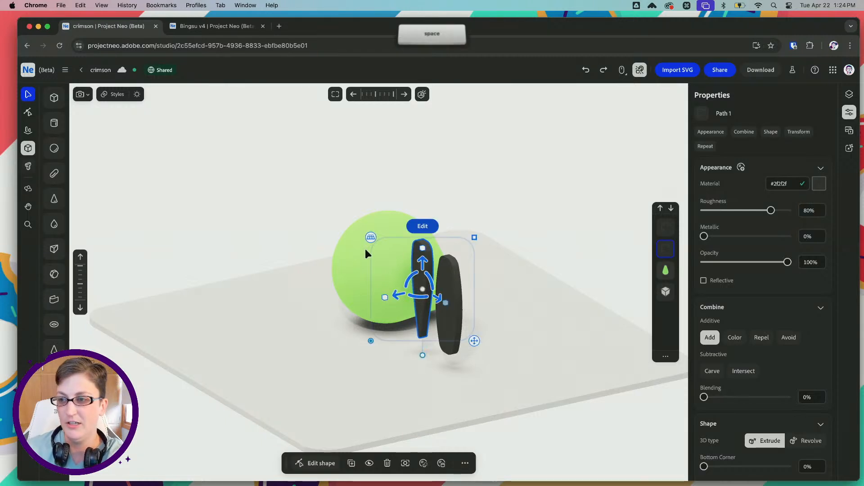
drag(319, 247, 368, 259)
scroll(357, 294, up, 5)
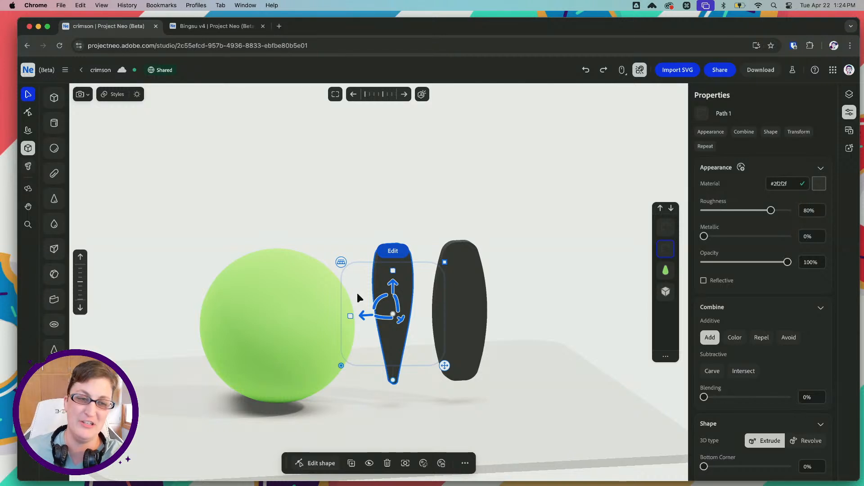
key(space)
drag(378, 214, 352, 218)
click(313, 286)
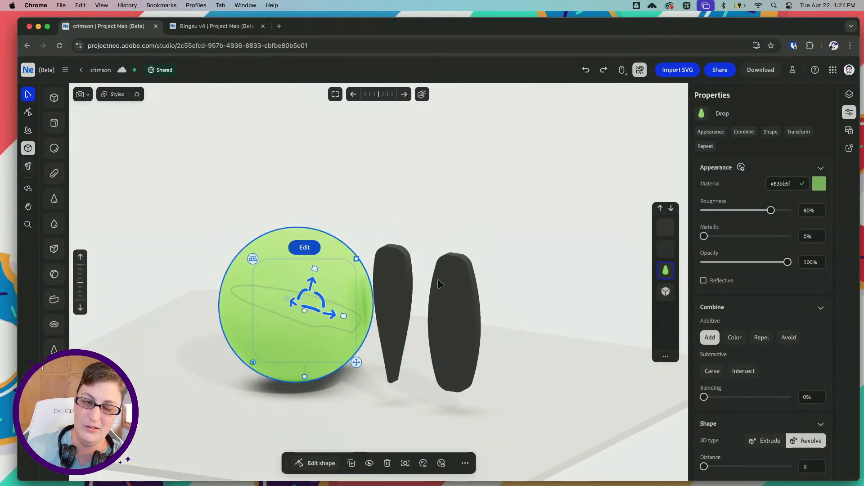
click(487, 250)
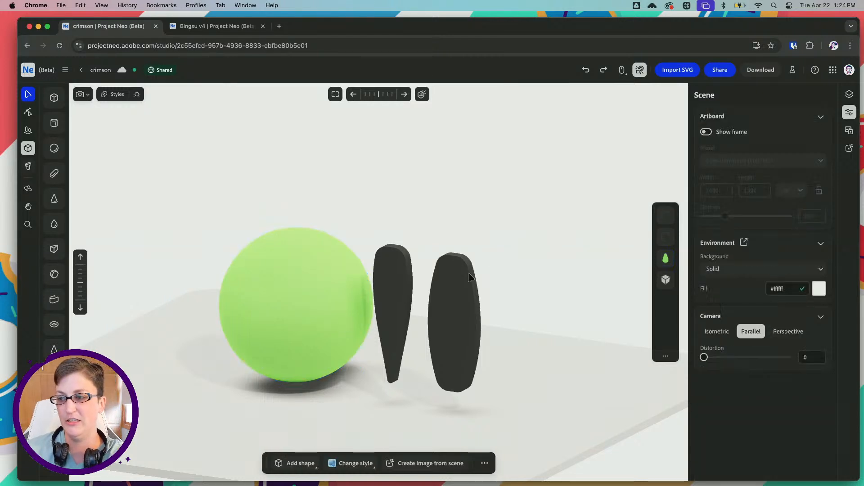
Set the oval leg's bottom and top corner rounding to 100%
click(466, 282)
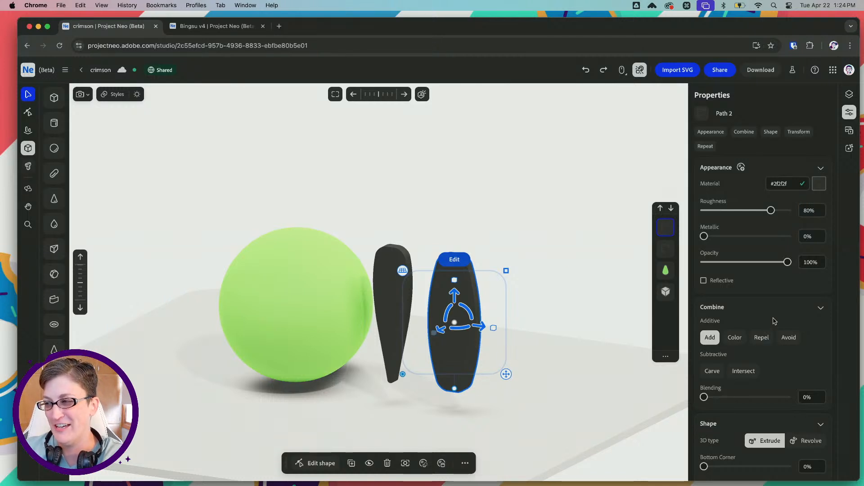
scroll(772, 322, down, 5)
scroll(773, 320, down, 1)
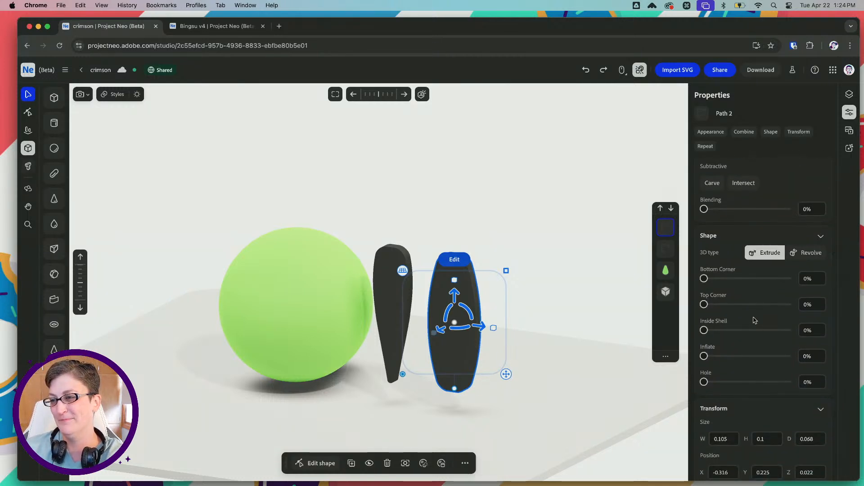
mouse_move(512, 245)
right_down()
mouse_move(486, 249)
mouse_move(549, 247)
mouse_move(492, 245)
mouse_move(500, 245)
right_up()
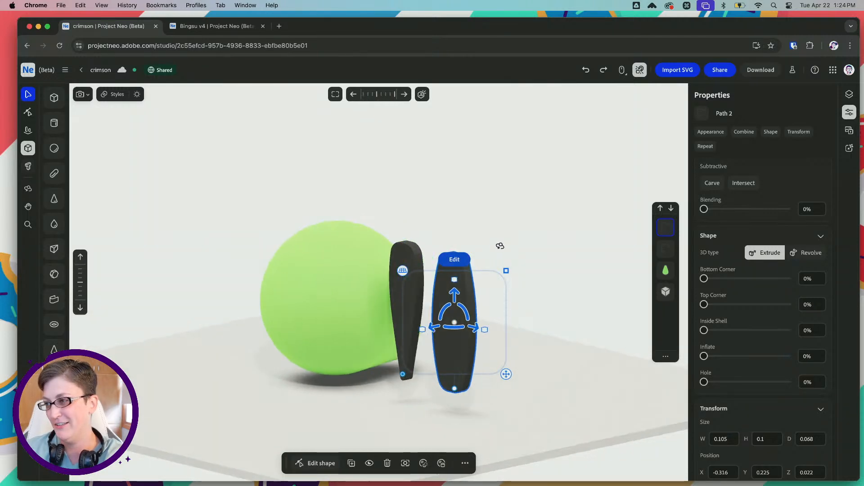
scroll(554, 289, up, 3)
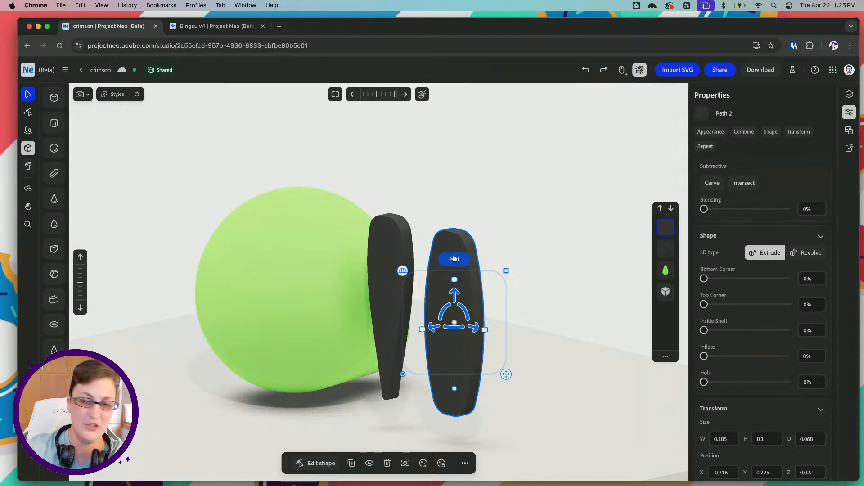
click(27, 113)
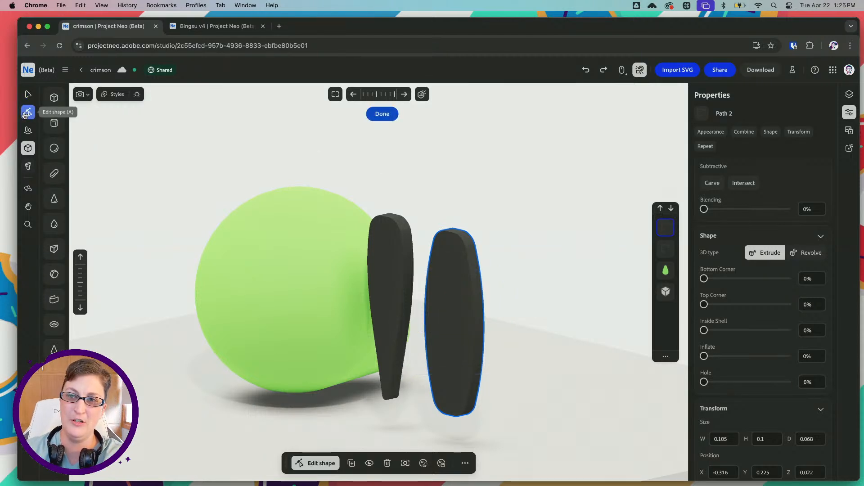
click(28, 94)
scroll(744, 232, up, 3)
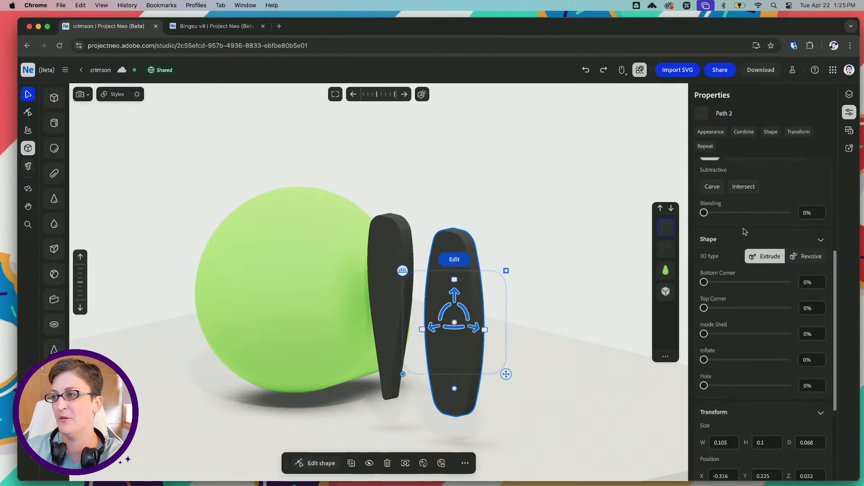
scroll(744, 232, down, 3)
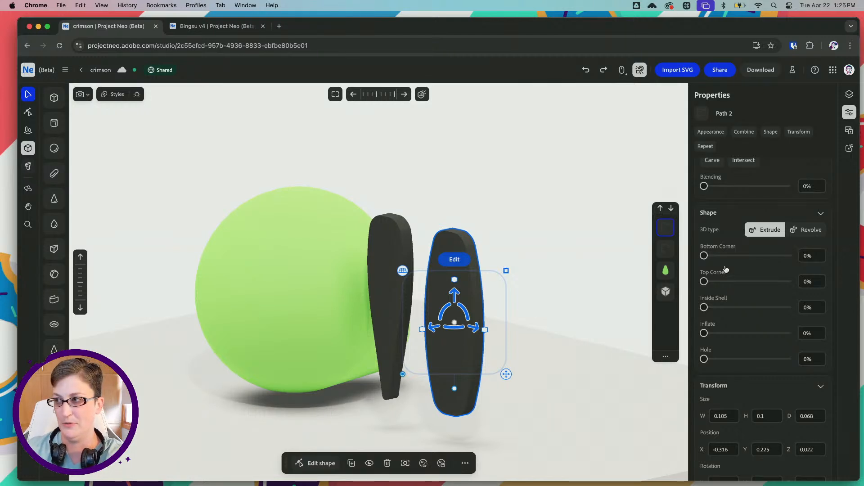
drag(704, 256, 788, 256)
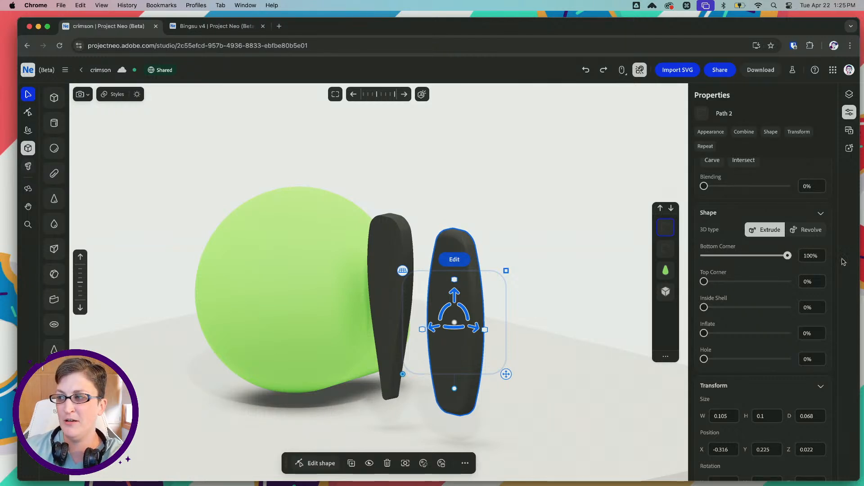
drag(704, 281, 787, 281)
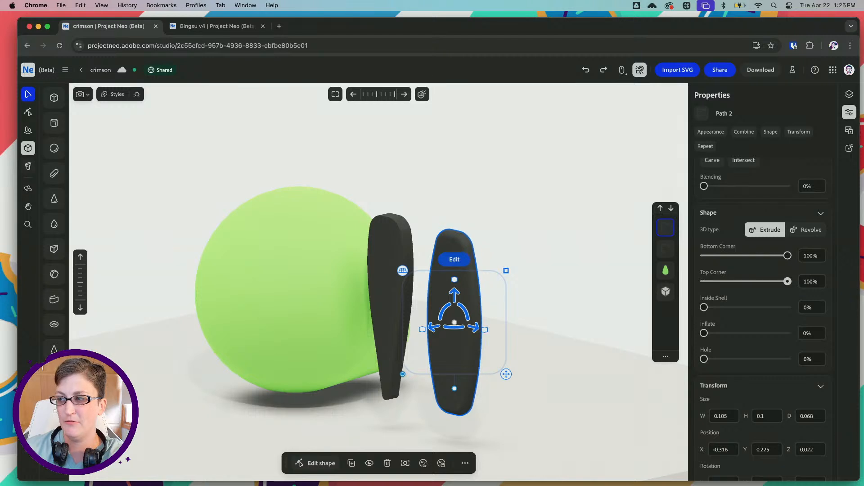
Round the tapered leg's edges by setting its bottom and top corners to 100%
click(389, 255)
drag(704, 256, 787, 256)
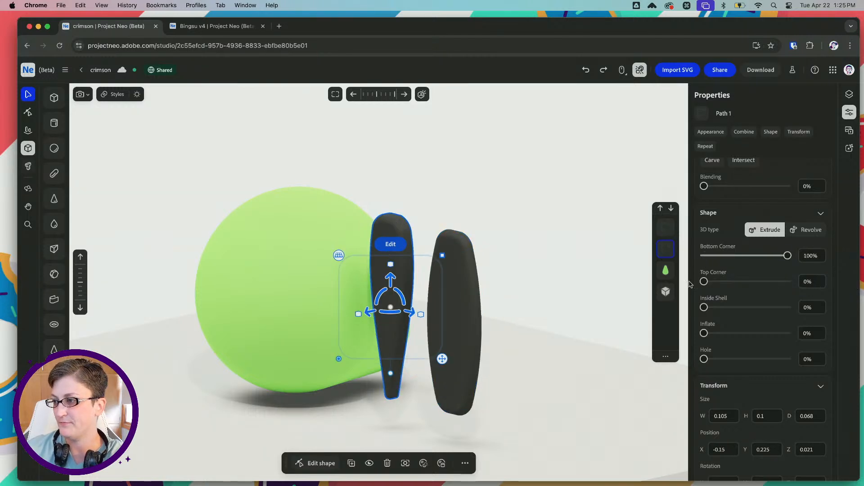
drag(704, 282, 788, 283)
Inflate the tapered leg to about 39.8% and the oval leg to about 37.5%
click(475, 300)
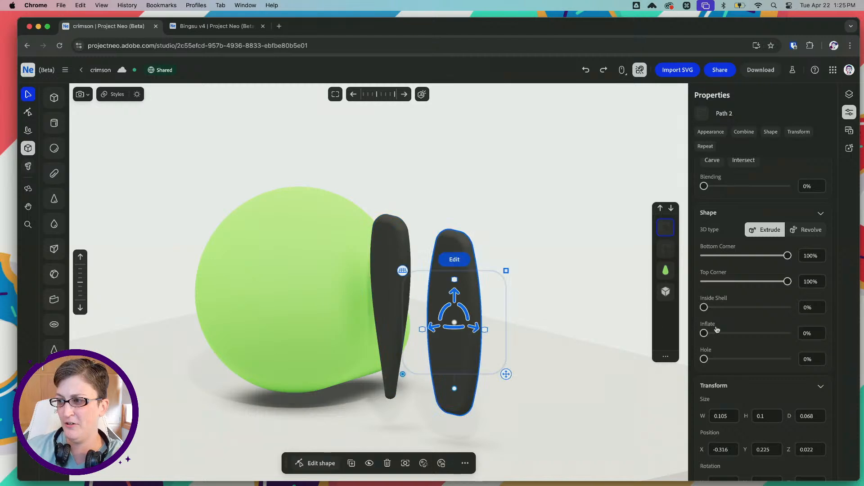
drag(705, 333, 787, 334)
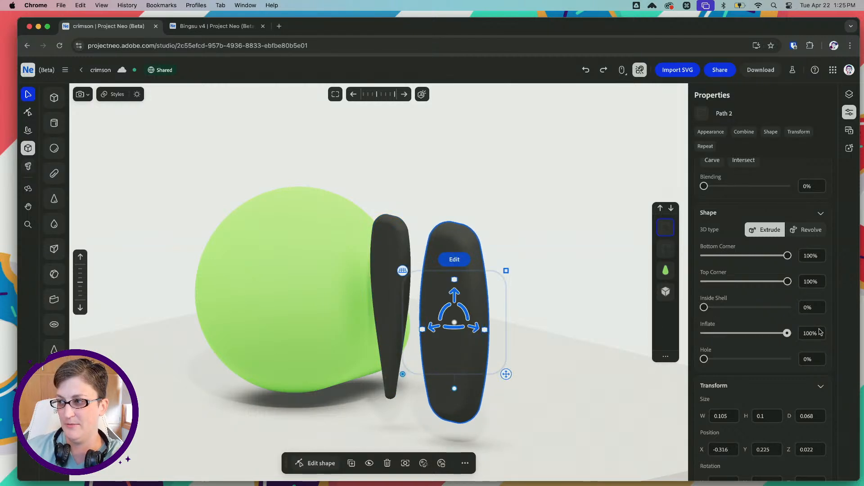
click(390, 296)
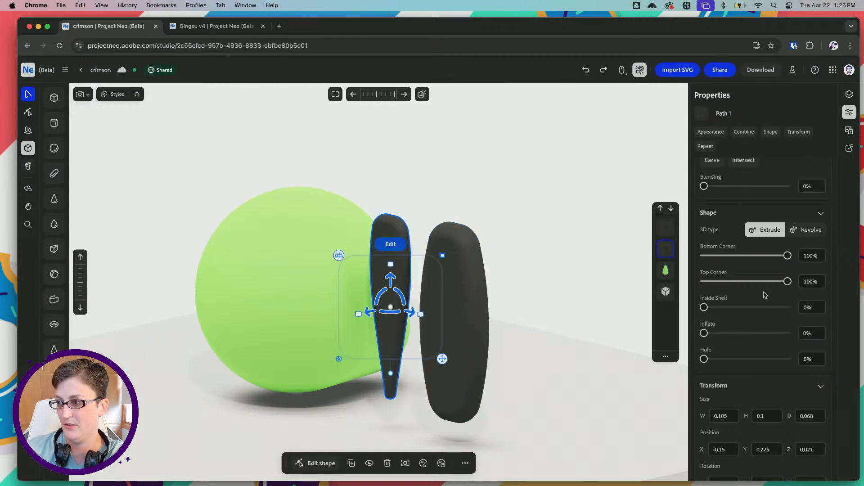
drag(705, 333, 738, 334)
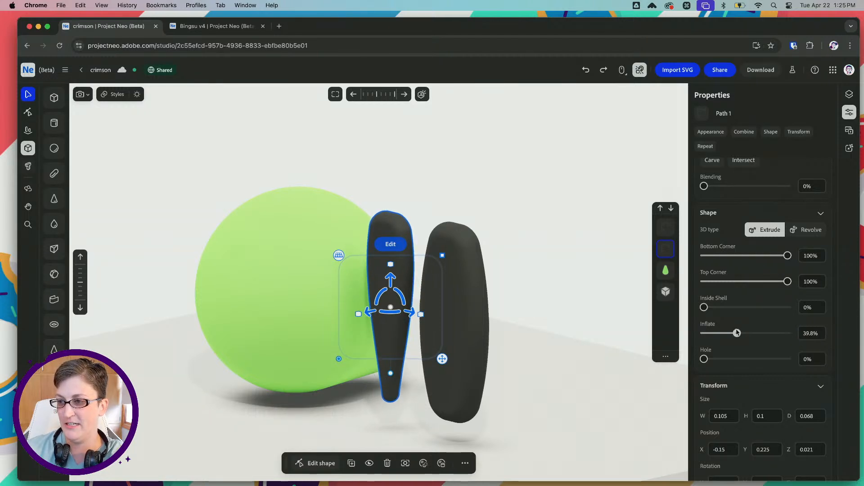
click(468, 312)
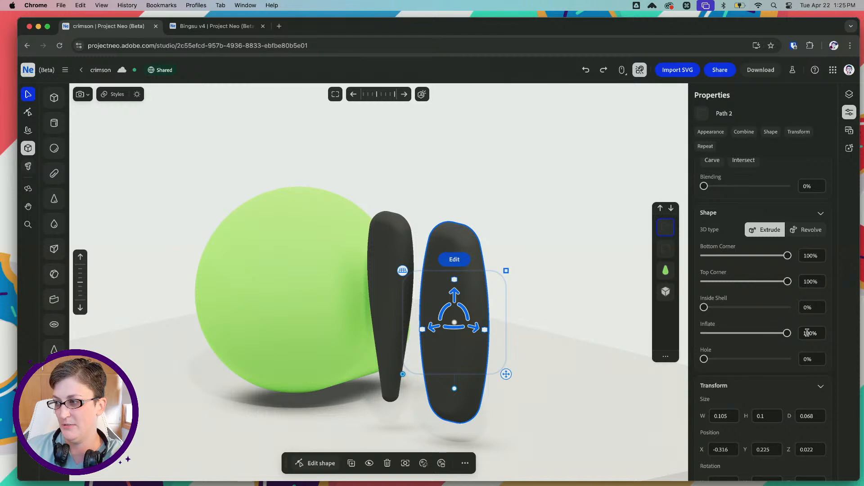
drag(787, 333, 737, 333)
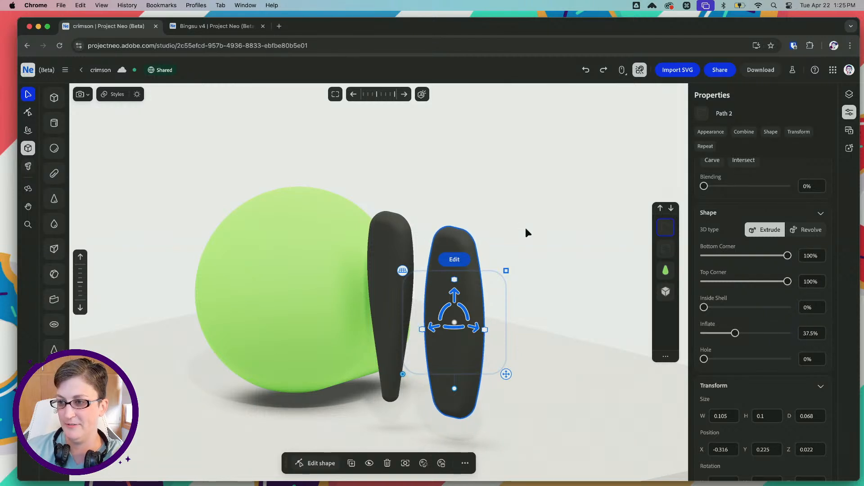
Thicken the oval leg's extrusion and set both its corner roundings back to 100%
mouse_move(527, 232)
right_down()
mouse_move(494, 235)
mouse_move(522, 227)
right_up()
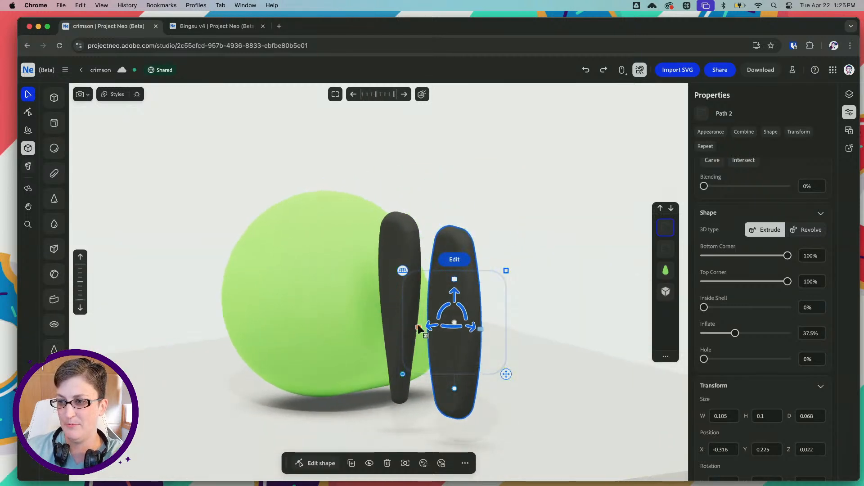
drag(419, 329, 356, 335)
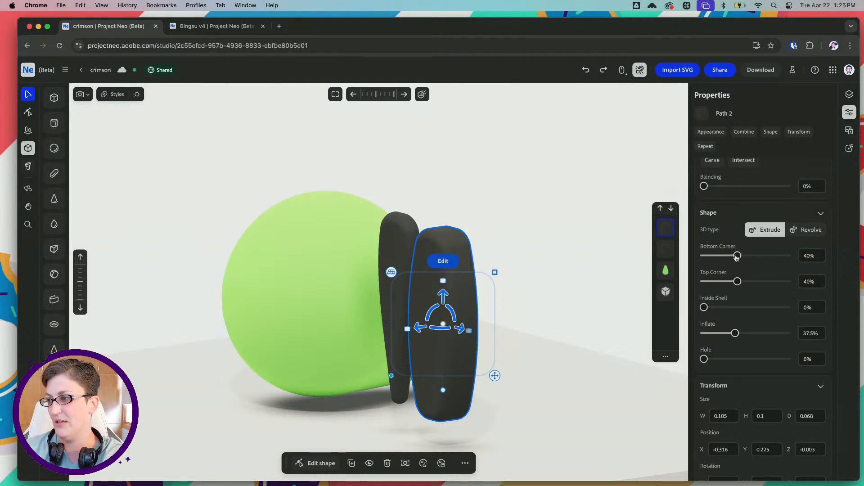
drag(737, 256, 787, 255)
drag(739, 281, 849, 280)
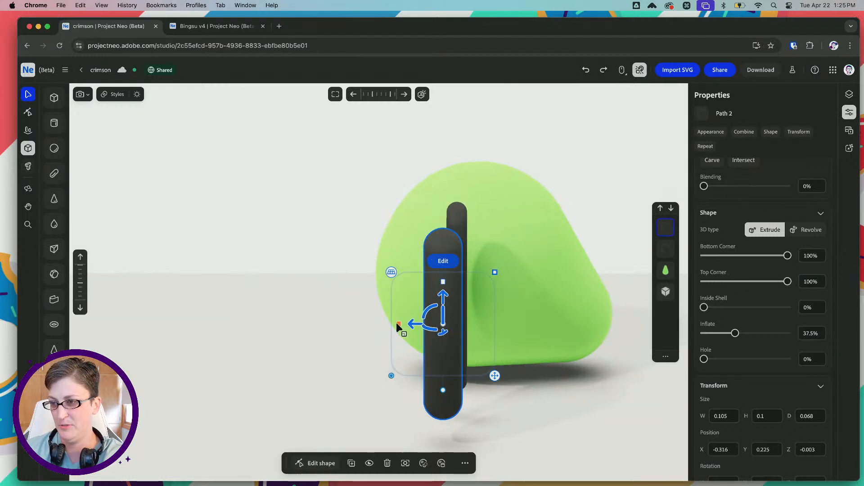
Thicken the oval leg further in two small passes, resetting its bottom and top corners to 100% after each
drag(397, 328, 369, 322)
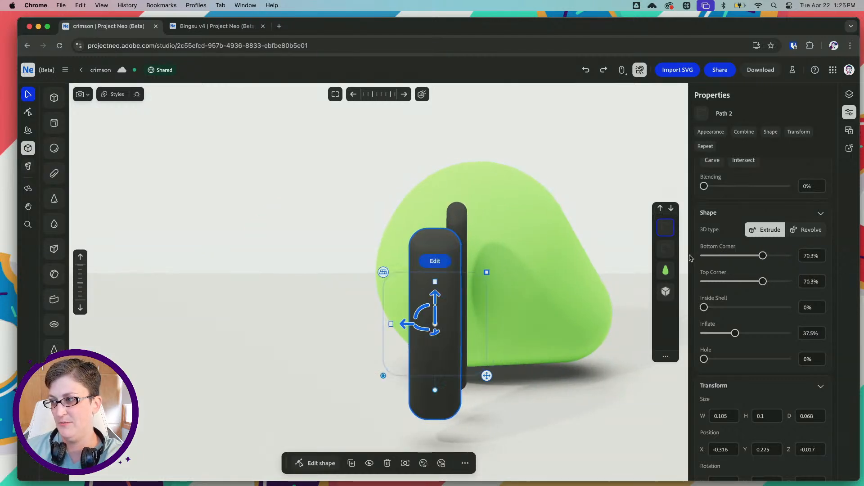
drag(762, 257, 823, 284)
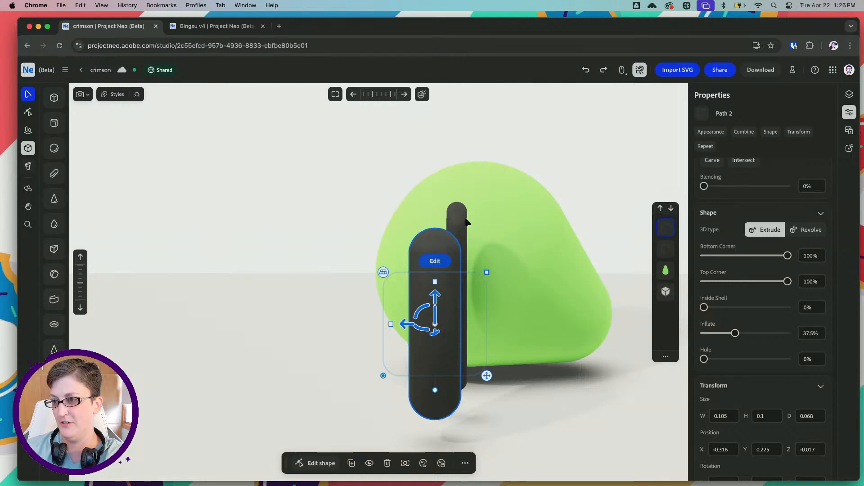
right_drag(475, 210, 456, 229)
drag(388, 327, 383, 324)
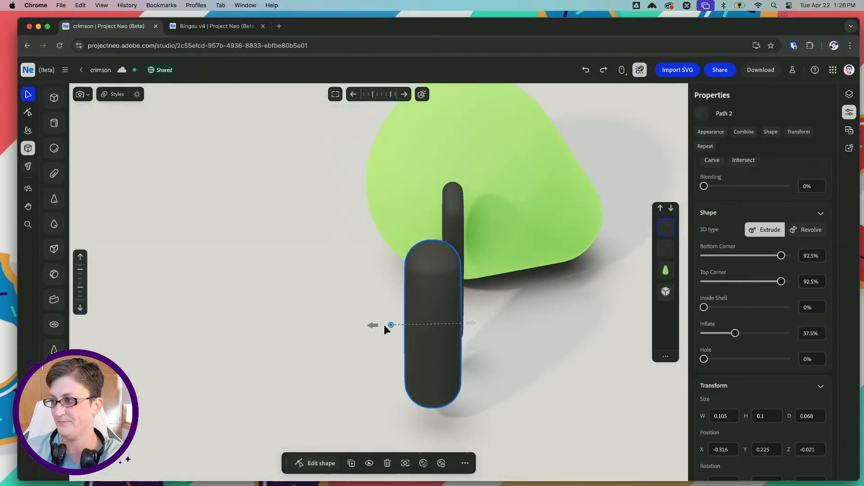
drag(780, 254, 787, 281)
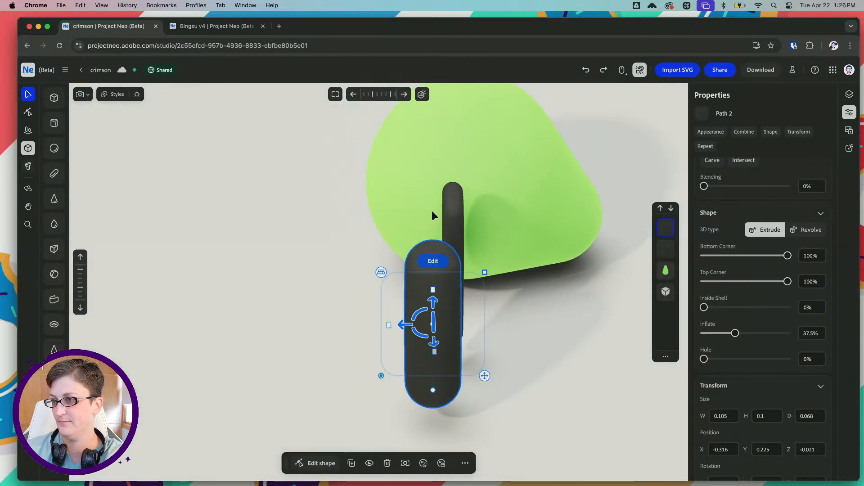
Move the tapered leg slightly along its thickness direction, to about Z -0.002
click(457, 216)
right_drag(419, 206, 433, 185)
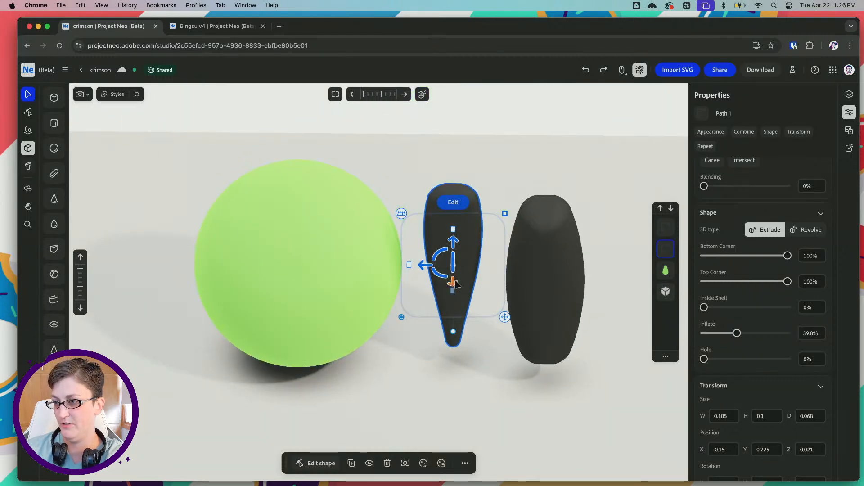
drag(454, 280, 454, 288)
key(super+z)
right_drag(457, 289, 423, 275)
key(shift+super+z)
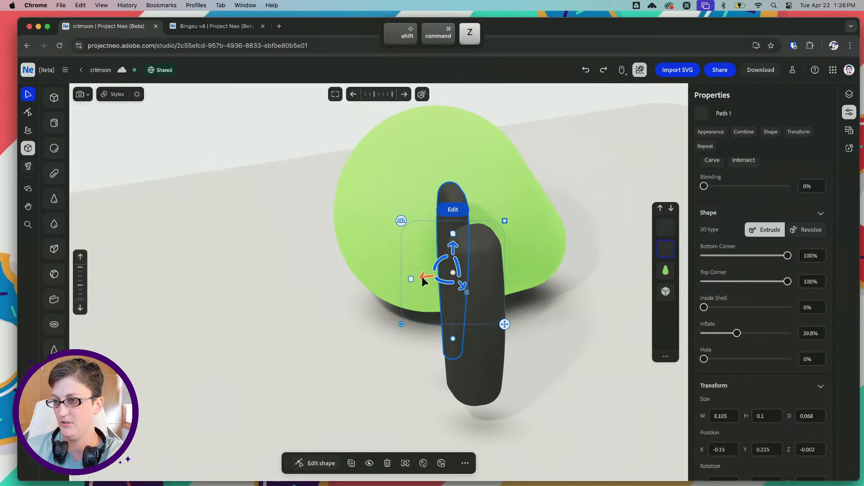
Thicken the tapered leg's extrusion and set its bottom and top corner rounding to 100%
drag(412, 278, 349, 280)
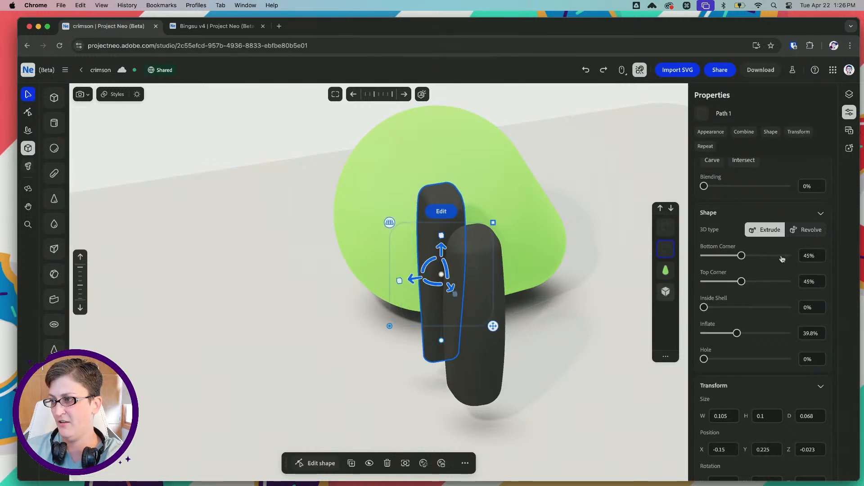
drag(742, 255, 788, 256)
drag(741, 281, 788, 281)
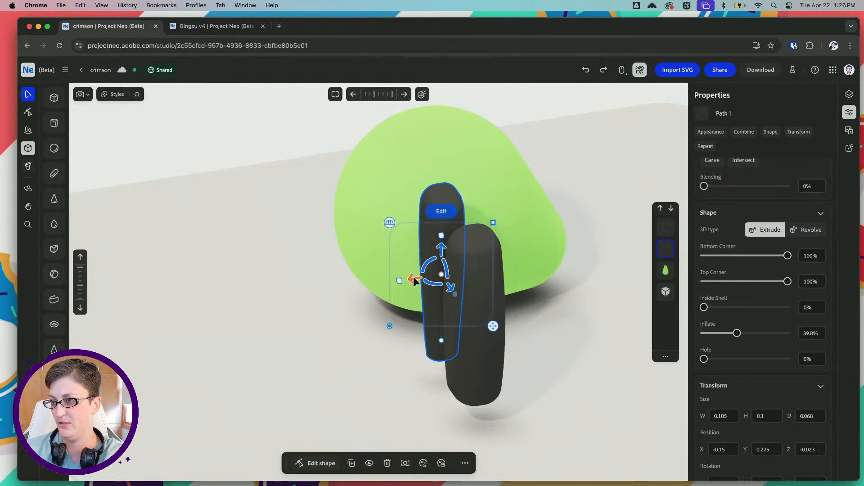
drag(413, 278, 329, 279)
key(super+z)
drag(732, 256, 788, 255)
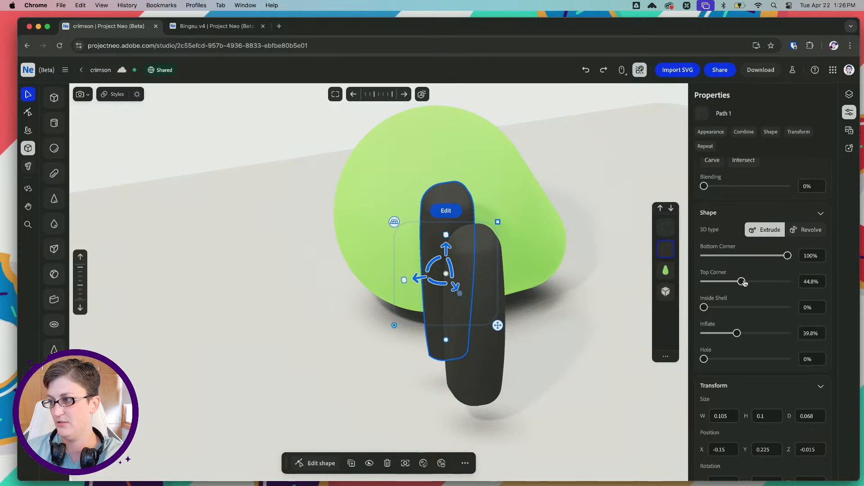
drag(742, 281, 787, 282)
Move the tapered leg out in front of the green body, to about Z -0.43
right_drag(368, 249, 393, 242)
drag(427, 284, 270, 325)
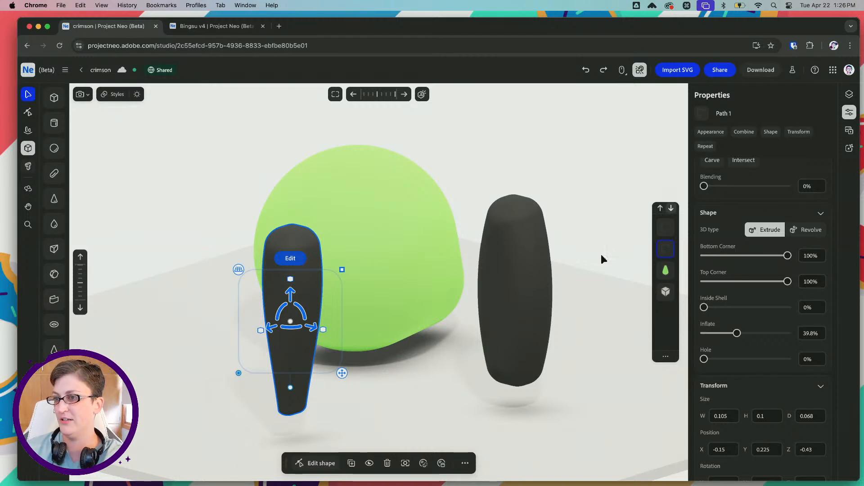
Switch to Illustrator and examine the front and back legs of the seated side-view frog in froggo-sketches.ai
click(464, 472)
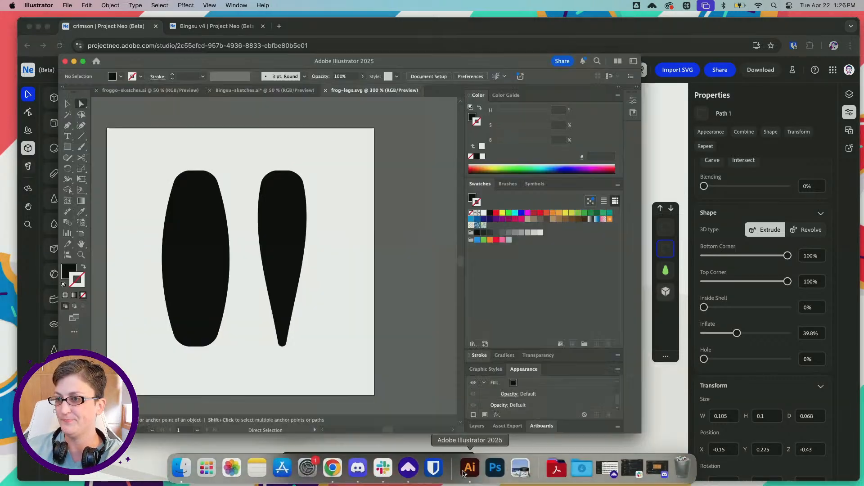
click(167, 90)
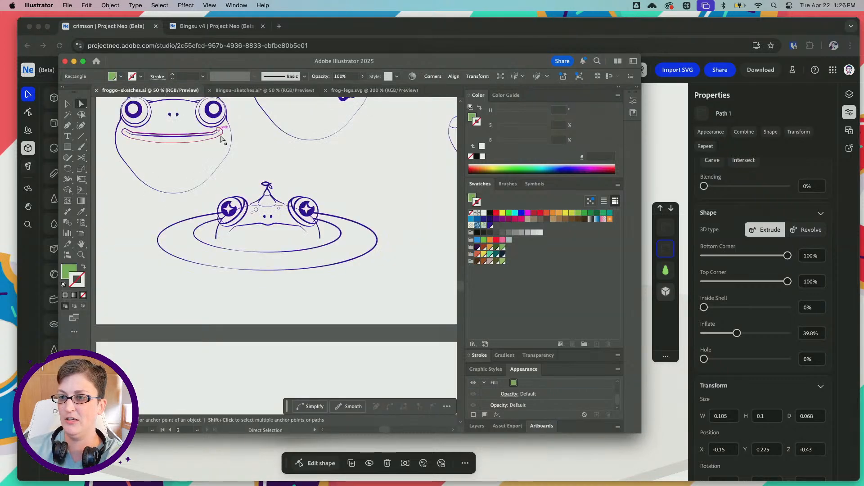
scroll(222, 140, right, 10)
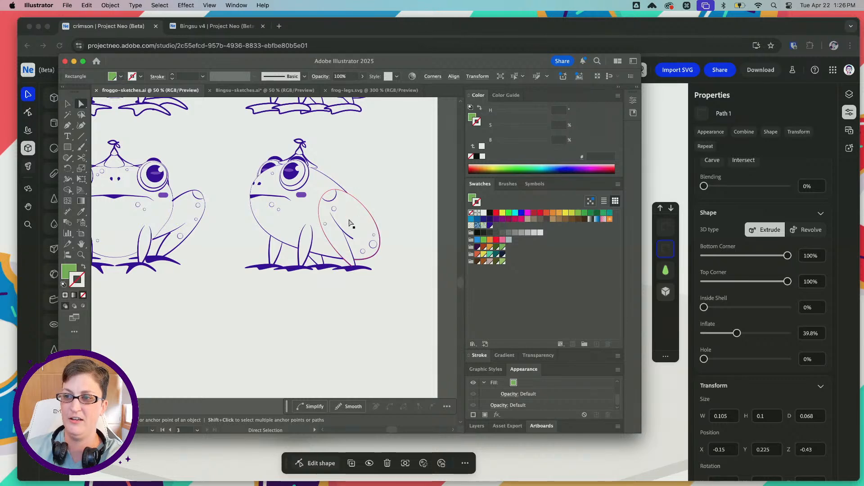
scroll(297, 194, down, 1)
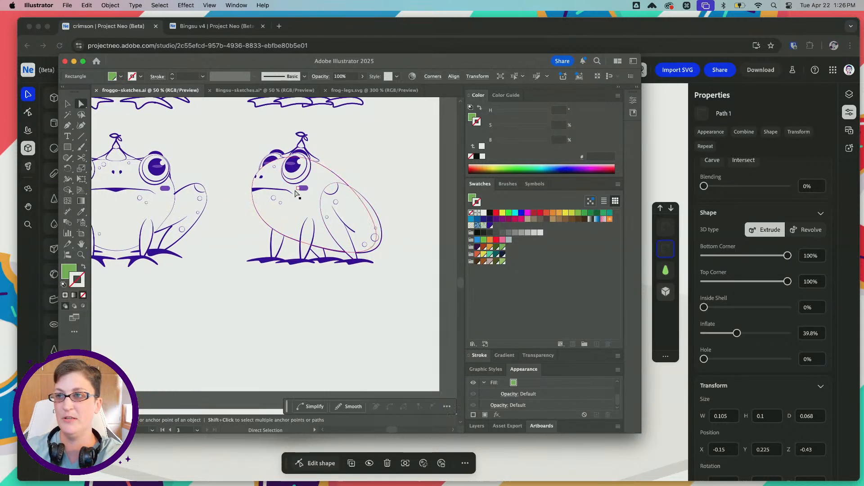
Switch back to Project Neo and move the dark oval leg across in front of the green body, to about Z 0.171
key(super+Tab)
click(498, 267)
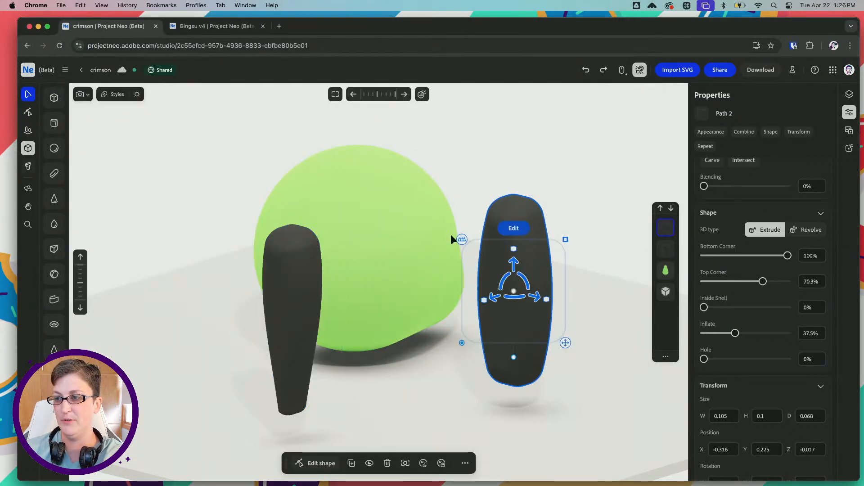
right_drag(450, 236, 408, 242)
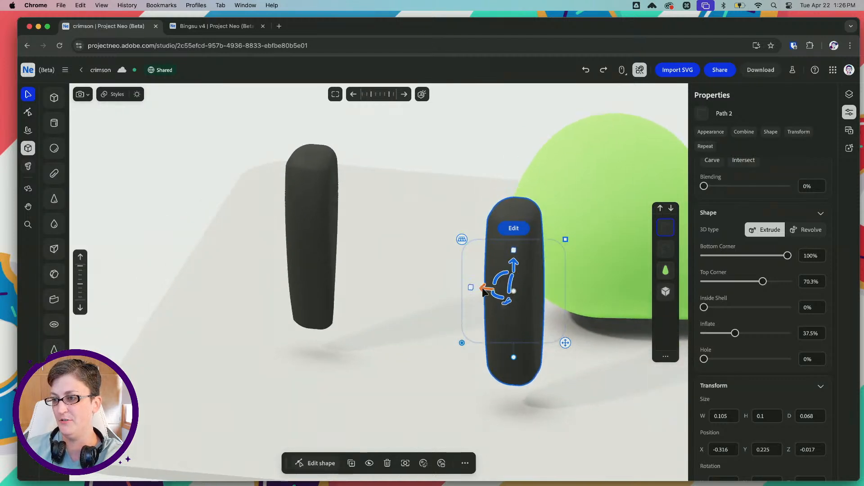
drag(473, 286, 588, 299)
key(space)
drag(526, 267, 339, 243)
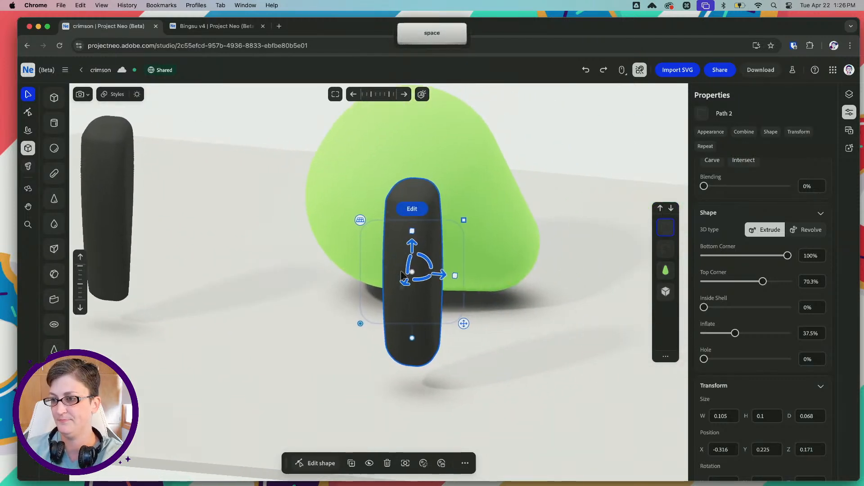
Turn the green body and lean the oval leg against its side, stepping back and forward through the recent edits
drag(399, 281, 422, 217)
key(super+z)
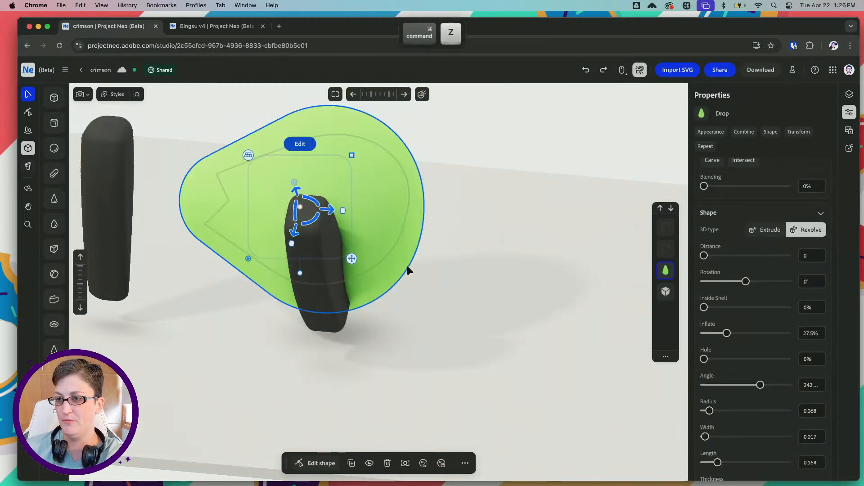
key(super+z)
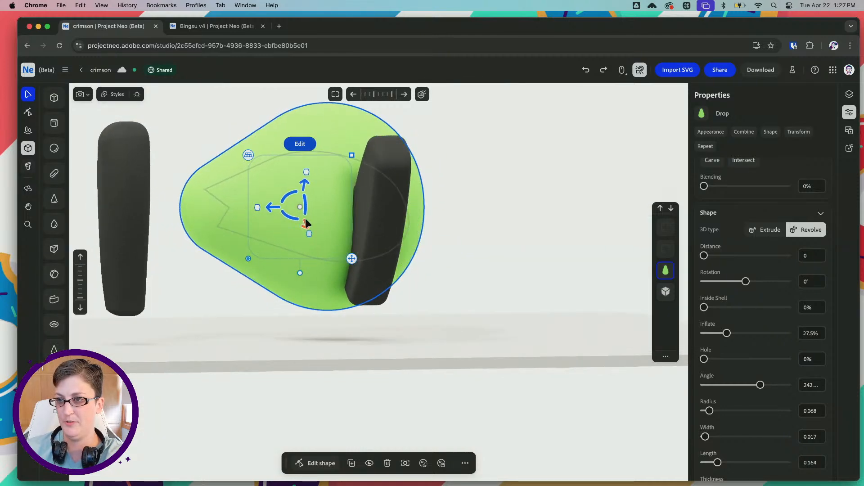
key(shift+super+z)
key(shift+super+z)
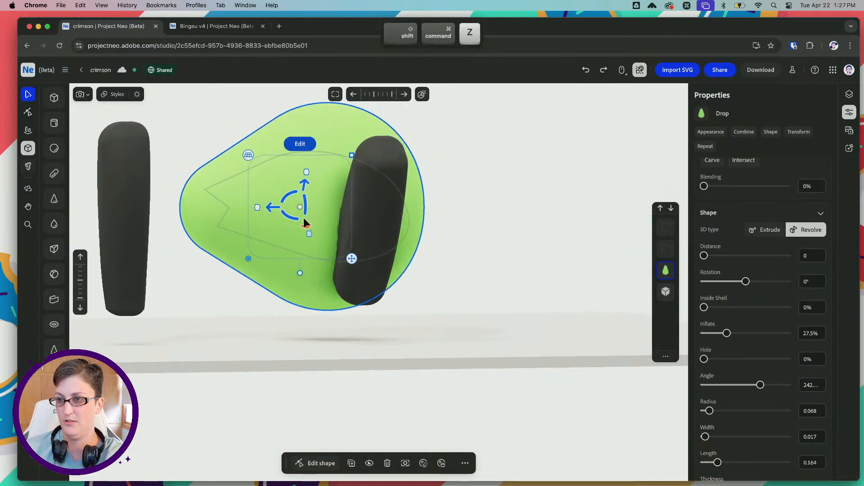
key(super+z)
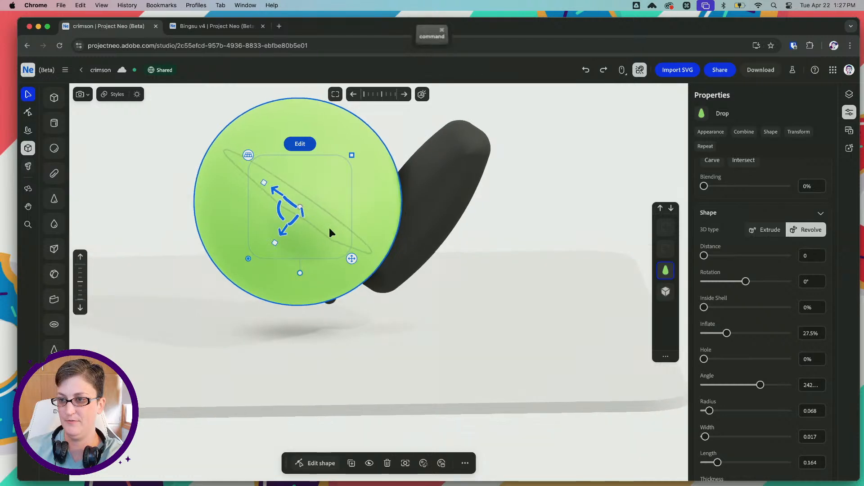
key(shift+super+z)
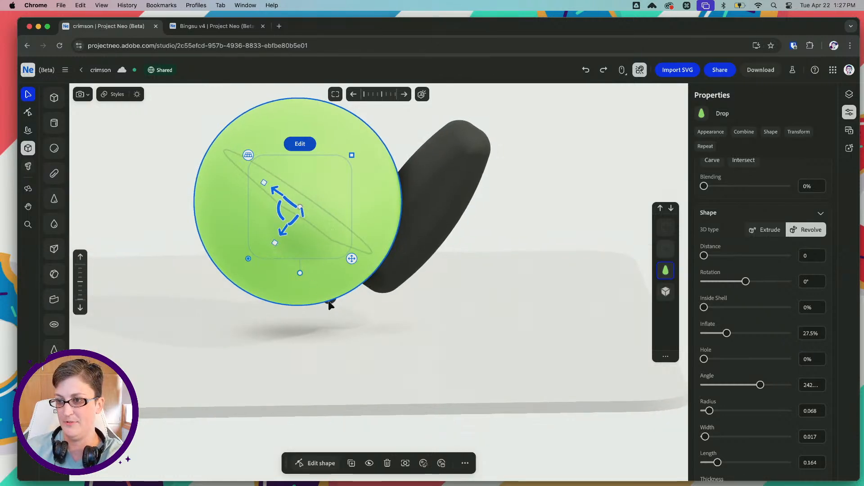
Pull the tapered leg out from behind the green body onto the base, to about X -0.499, Y 0.033, Z 0.435
drag(329, 301, 504, 286)
right_drag(519, 203, 495, 214)
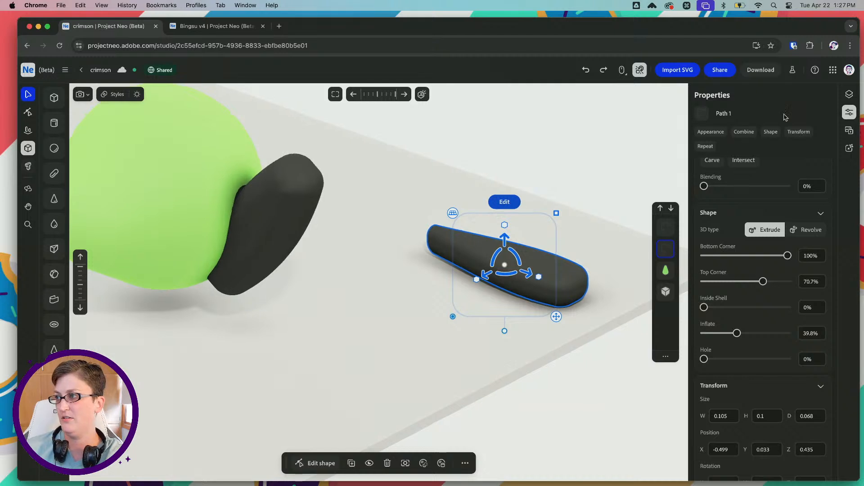
Deselect the tapered leg, look through the layers and scene settings, and turn off object snapping
click(849, 95)
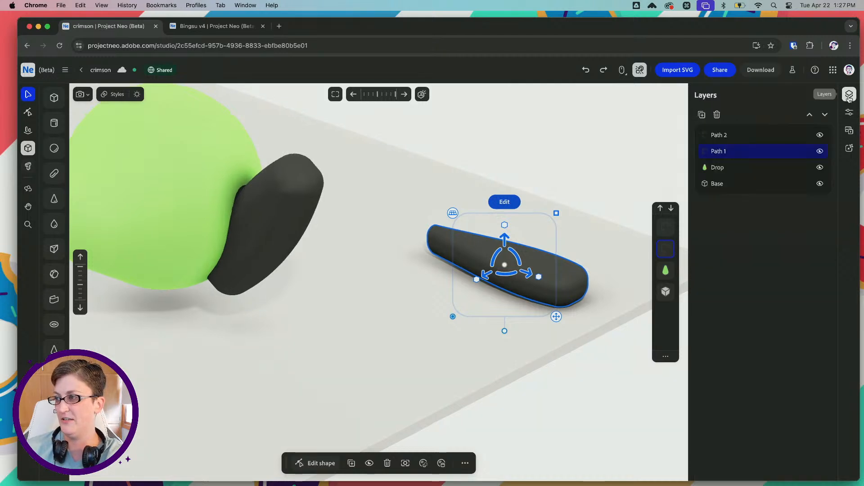
click(566, 156)
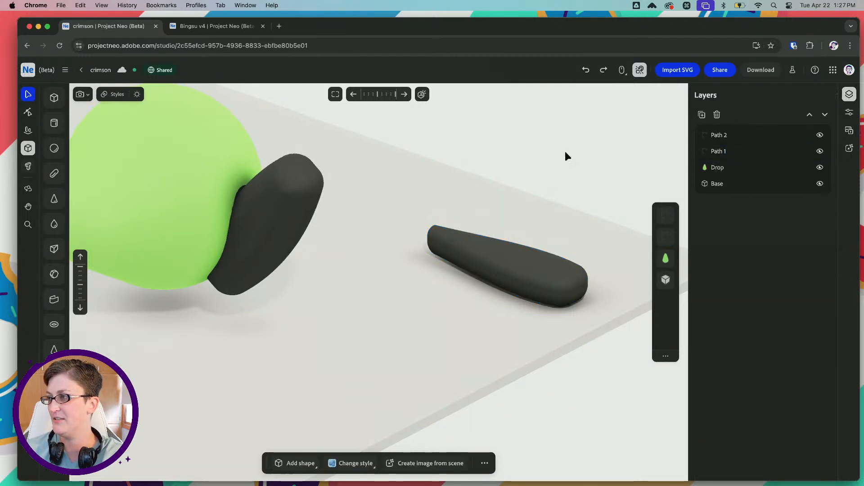
click(850, 113)
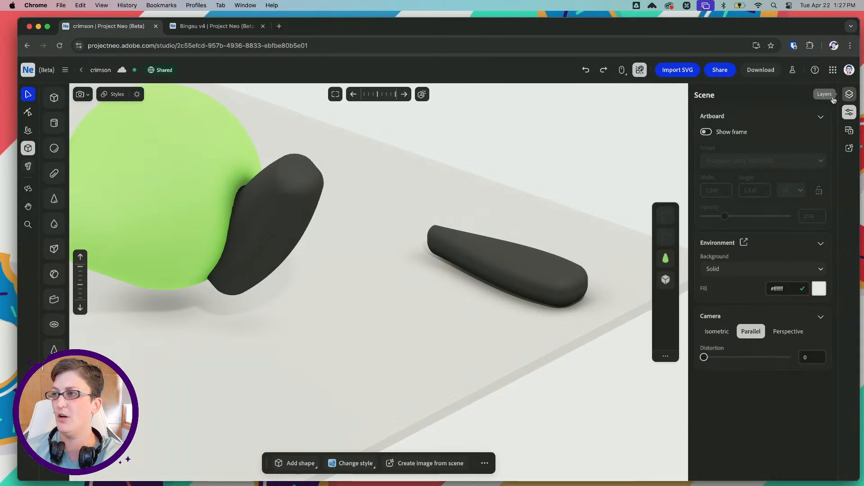
click(848, 94)
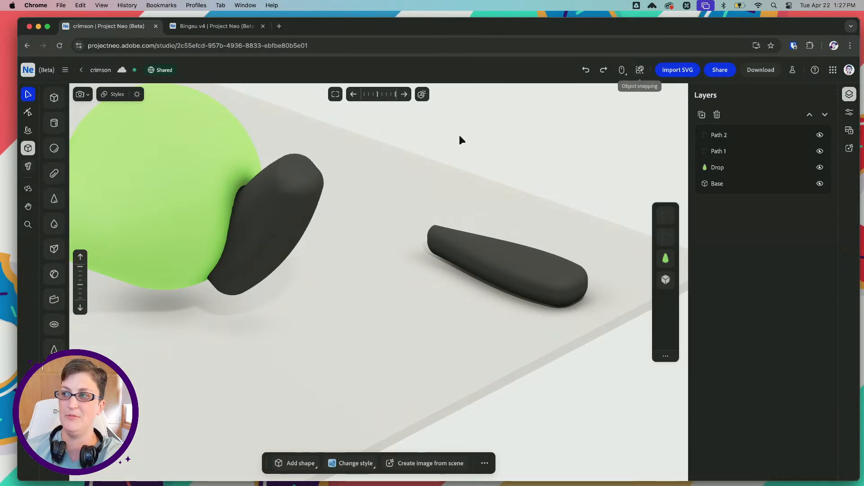
Rotate the green drop body so its narrow end tilts down towards the base, and undo the last change
key(space)
drag(342, 193, 447, 204)
click(204, 202)
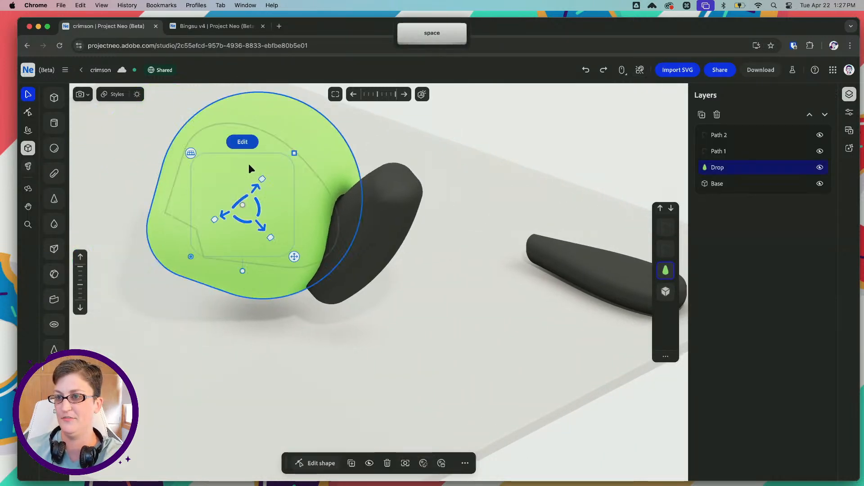
right_drag(218, 215, 297, 204)
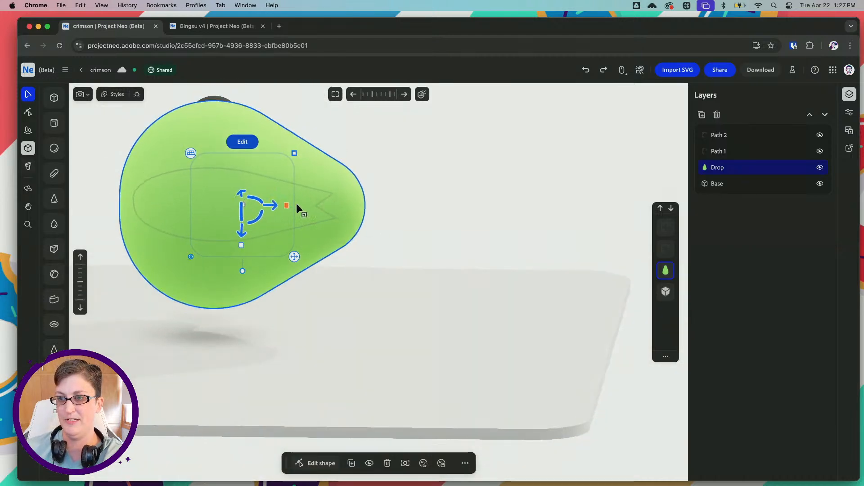
drag(258, 216, 251, 225)
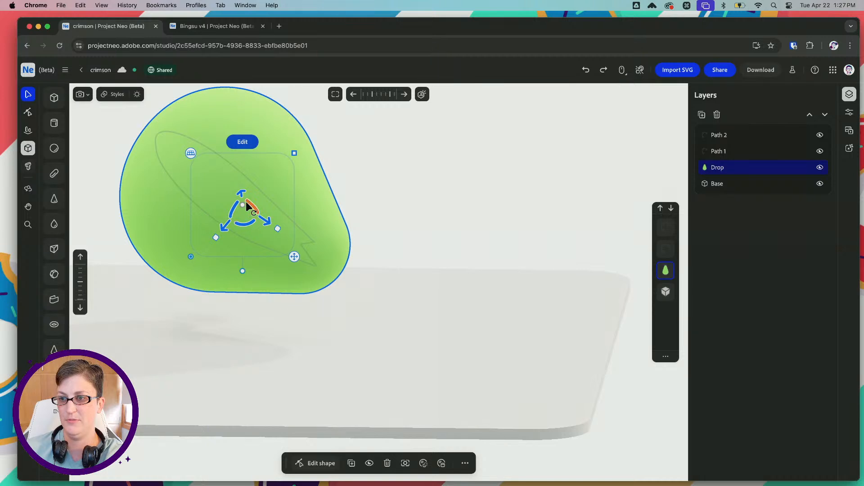
key(super+z)
click(372, 206)
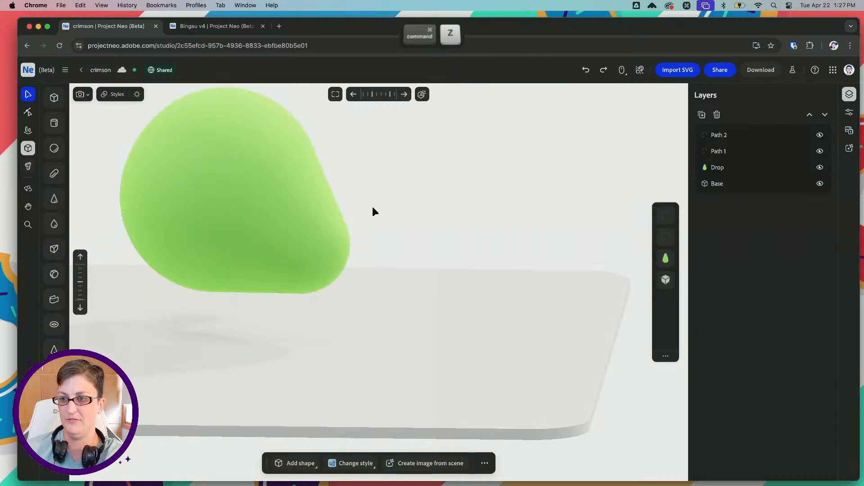
click(268, 223)
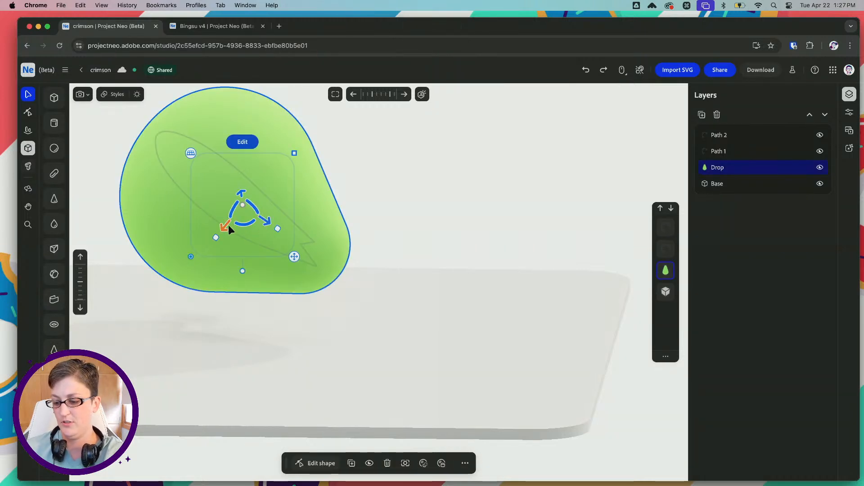
Lower the green body until it sits just above the base and fine-tune its placement
drag(229, 226, 219, 262)
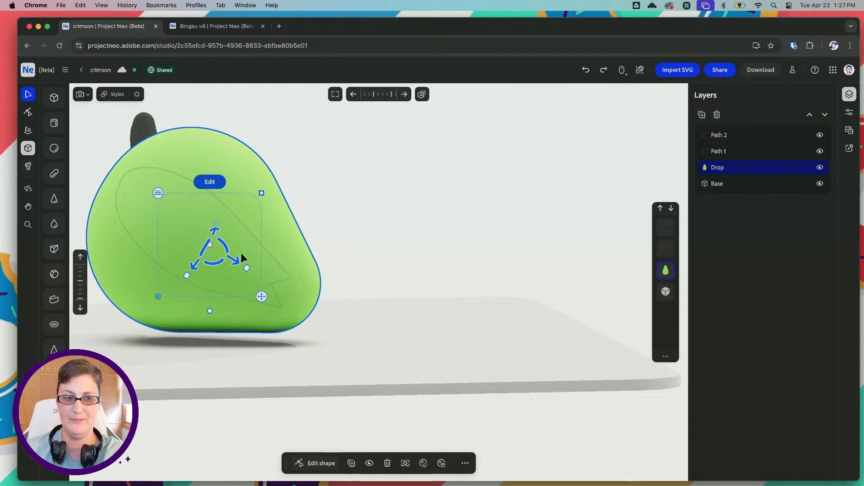
right_drag(242, 253, 279, 272)
click(278, 269)
Thicken the extrusions of the oval leg and the tapered leg
drag(240, 241, 382, 145)
click(286, 275)
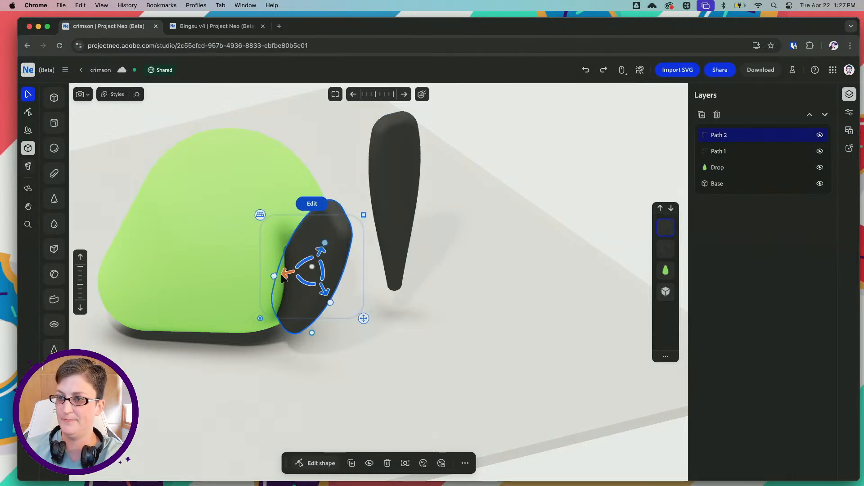
drag(282, 276, 217, 280)
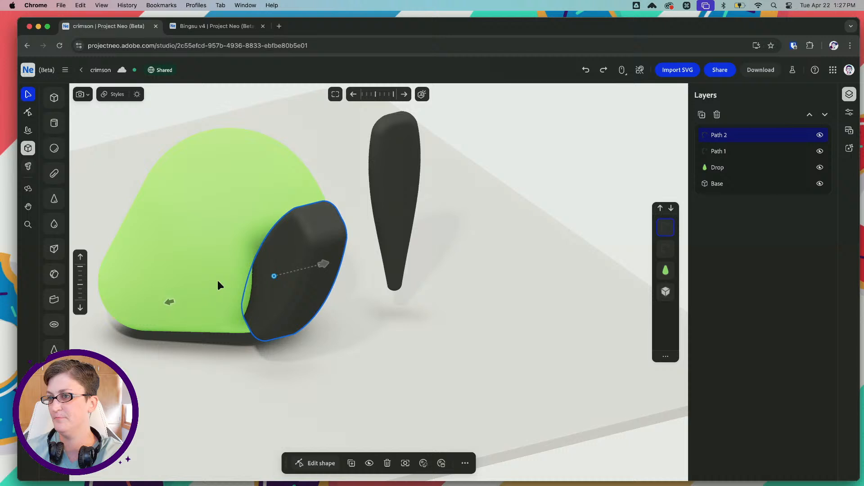
click(420, 197)
click(395, 195)
drag(391, 213, 265, 221)
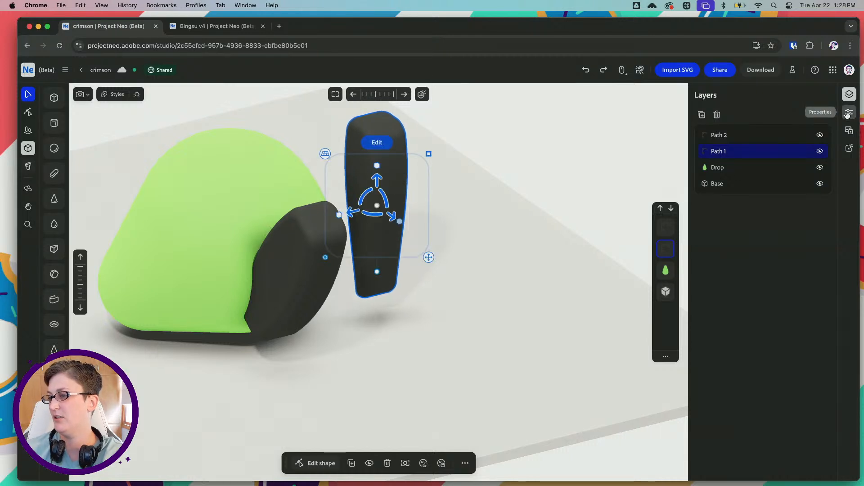
Set the tapered leg's bottom and top corner rounding to 100%
click(849, 112)
scroll(729, 356, down, 5)
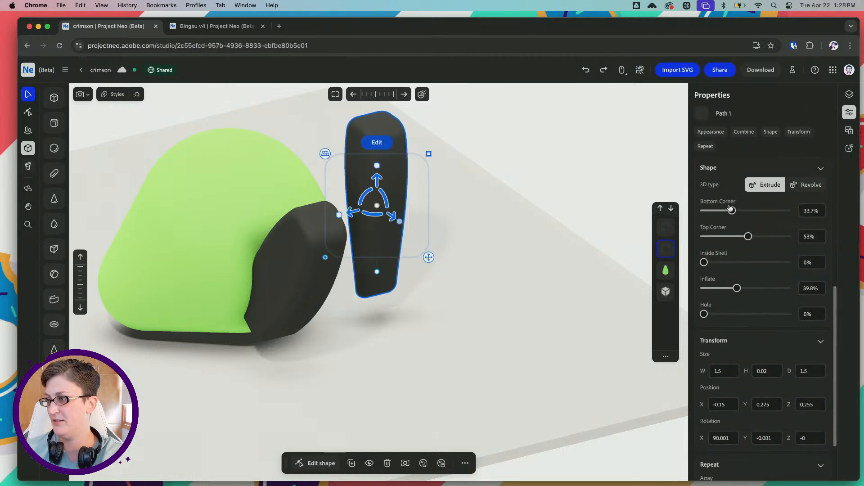
drag(731, 210, 802, 217)
drag(759, 237, 790, 237)
Set the oval leg's bottom and top corner rounding to 100%
click(279, 247)
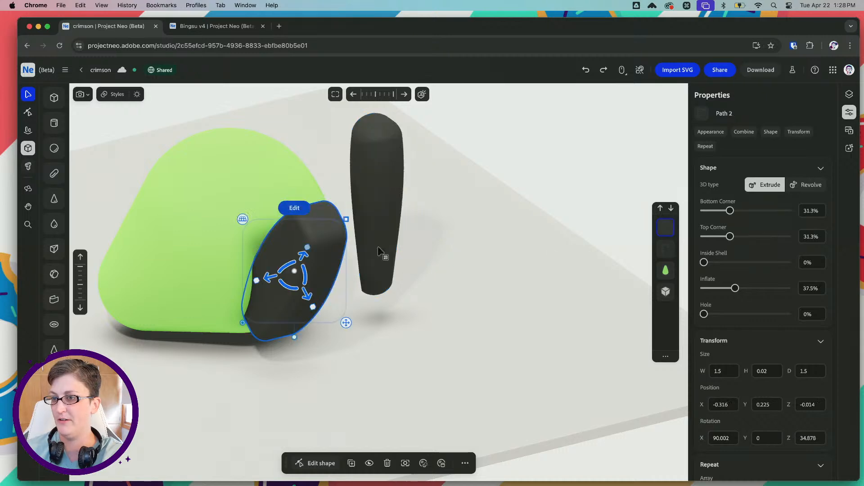
drag(729, 210, 787, 210)
drag(729, 236, 787, 236)
Check the frog sketch in Illustrator, return to Project Neo, and angle the oval leg outward to about rotation X 68.6, Y 5.4, Z 48.4
right_drag(273, 216, 240, 220)
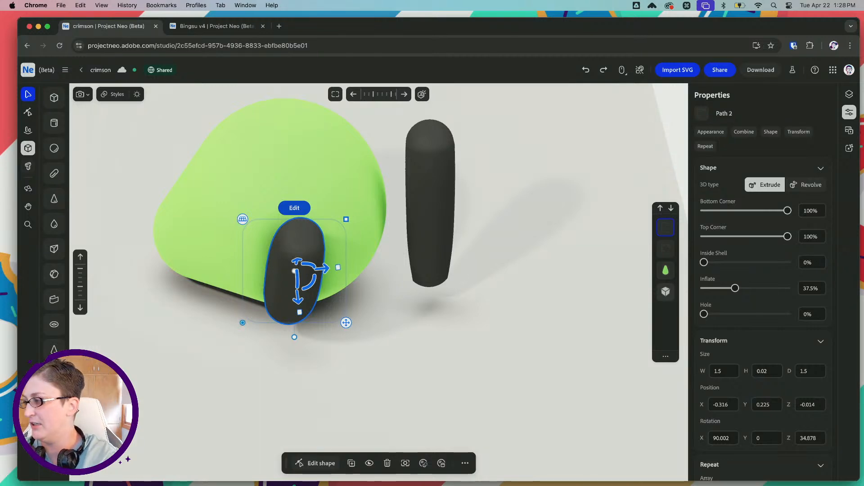
key(super+Tab)
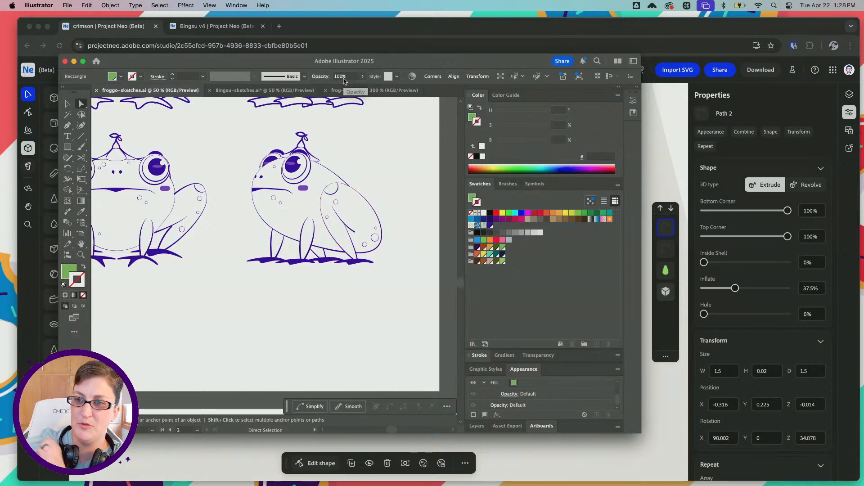
key(super+Tab)
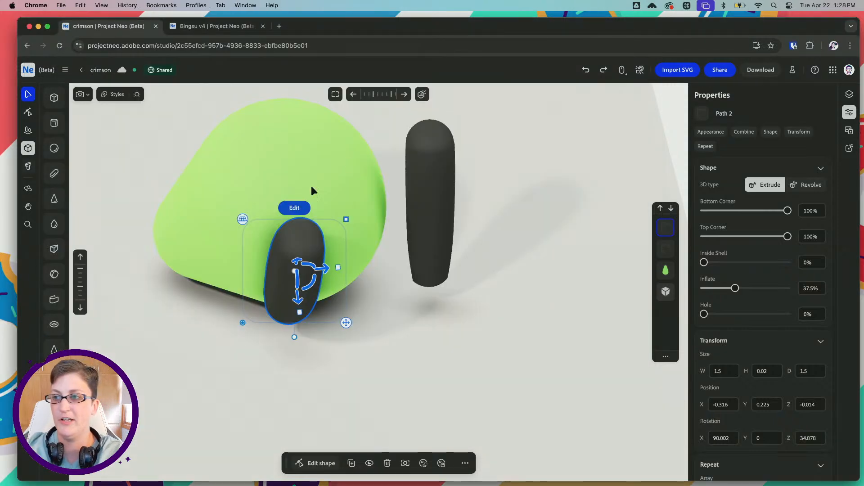
mouse_move(321, 245)
right_down()
mouse_move(359, 240)
mouse_move(327, 243)
right_up()
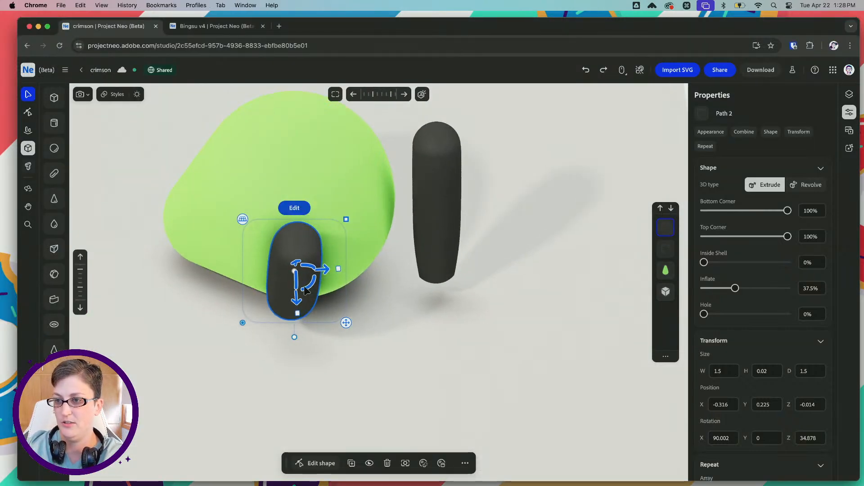
drag(312, 269, 341, 266)
right_drag(265, 244, 316, 218)
drag(323, 296, 276, 317)
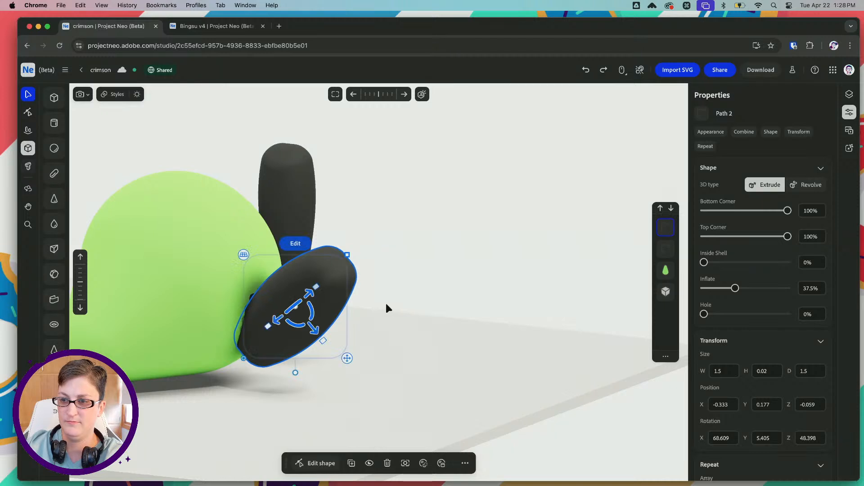
Move the oval leg down and in against the green body, to about X -0.275, Y 0.129, Z -0.03
right_drag(386, 309, 323, 313)
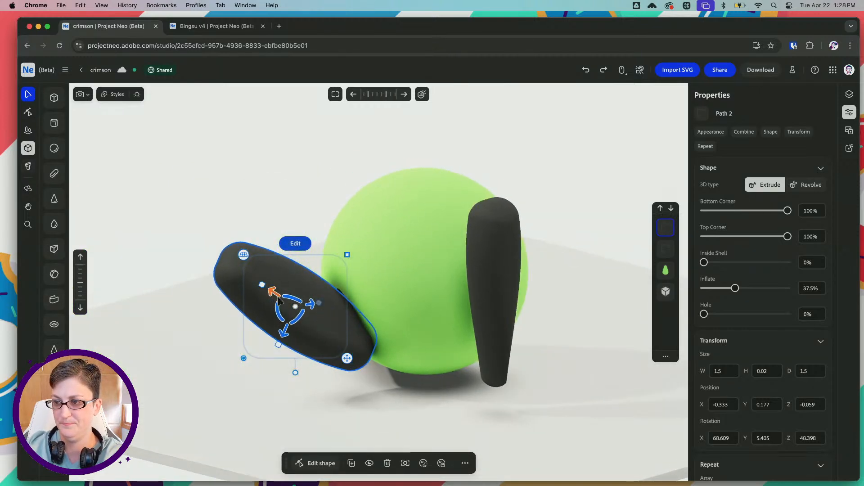
drag(279, 301, 313, 323)
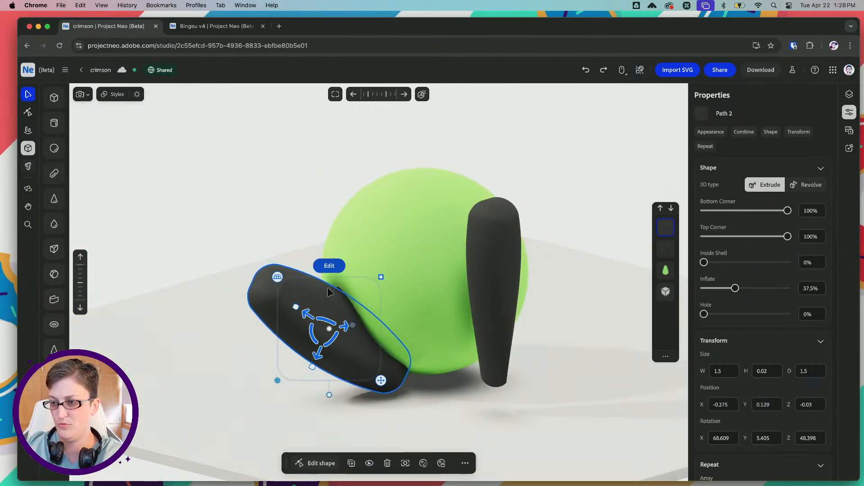
Adjust the oval leg's outward tilt to an X rotation of about 66.9
right_drag(327, 292, 366, 309)
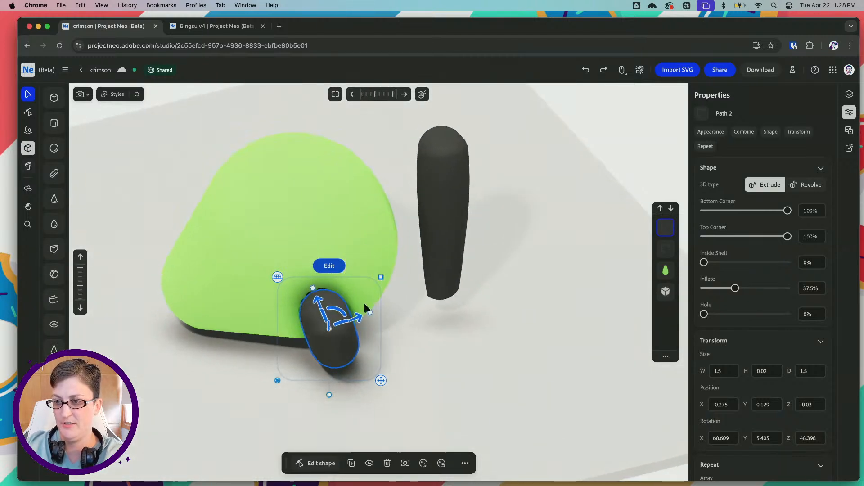
drag(349, 321, 333, 327)
key(super+z)
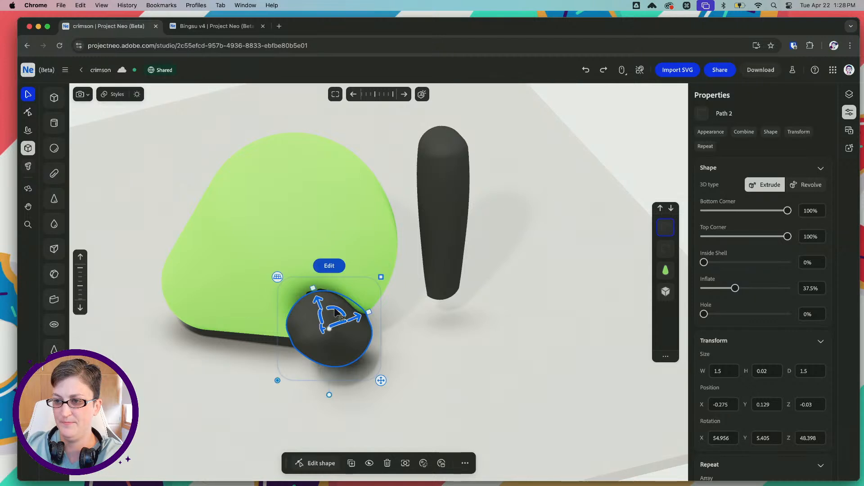
right_drag(331, 326, 369, 306)
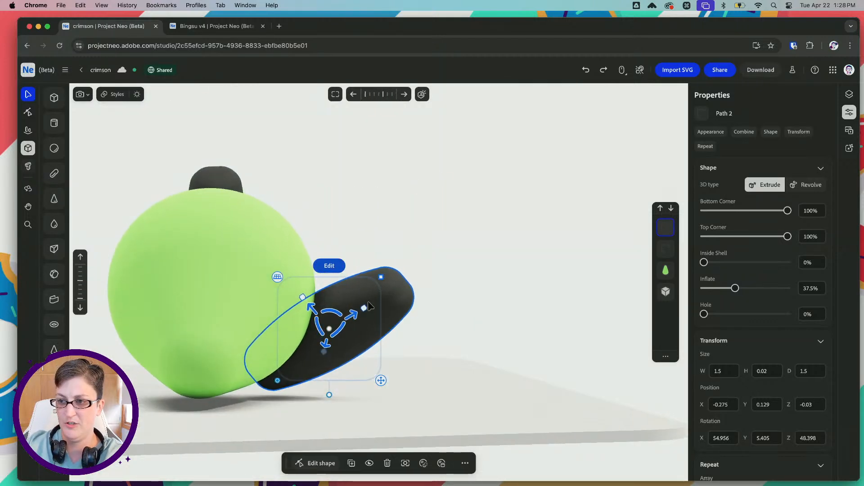
drag(340, 327, 340, 324)
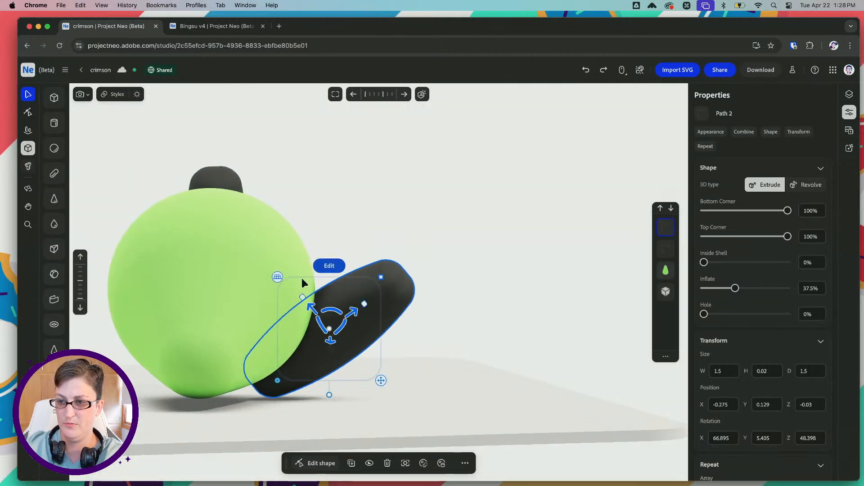
Thicken the oval leg outward from the body and restore its bottom and top corner rounding to 100%
right_drag(302, 279, 406, 351)
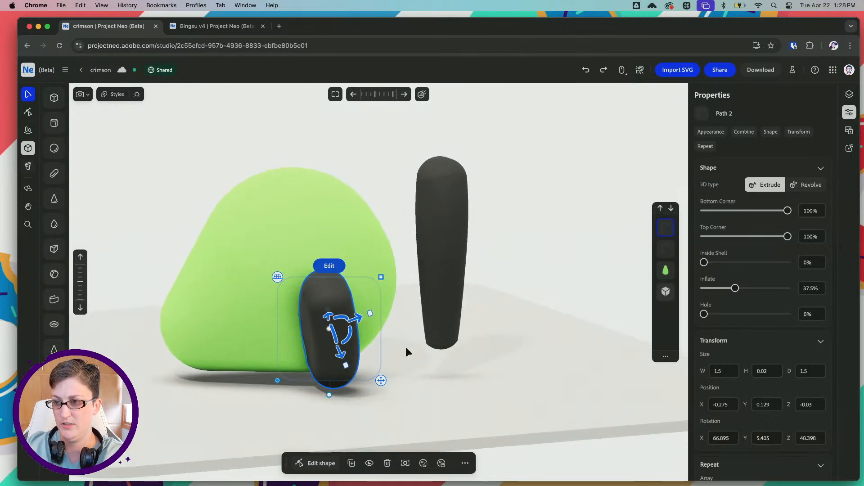
drag(369, 315, 397, 306)
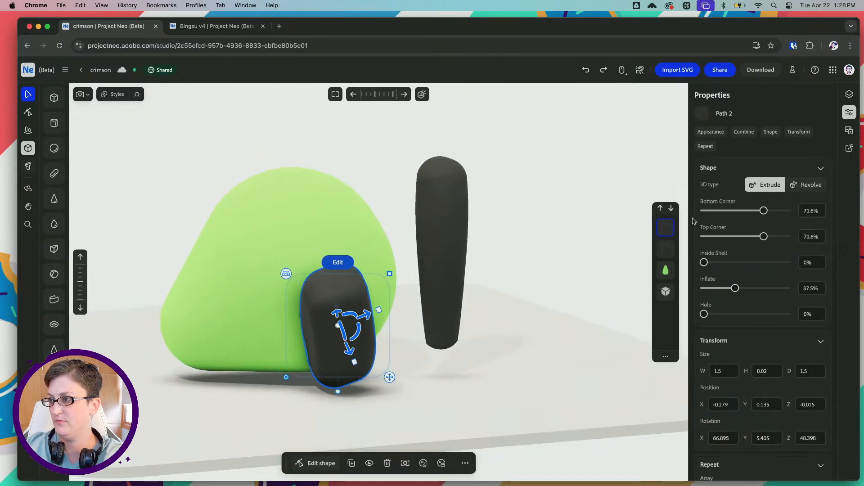
drag(764, 211, 791, 212)
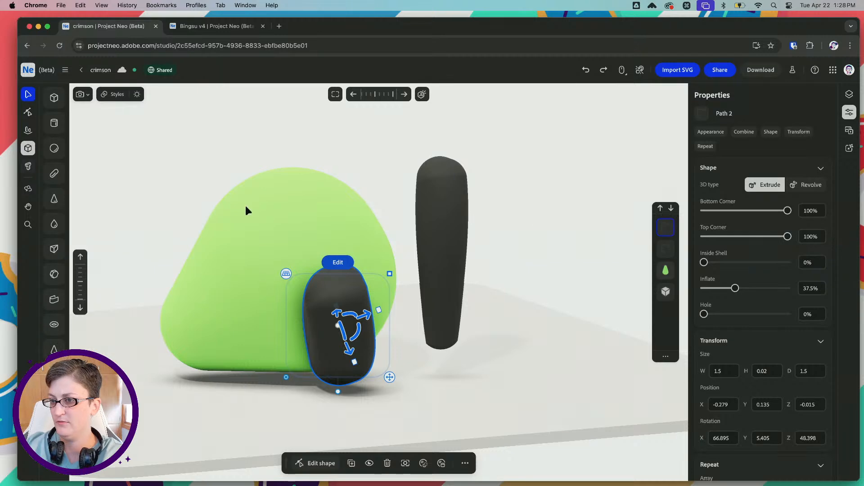
right_drag(247, 210, 278, 220)
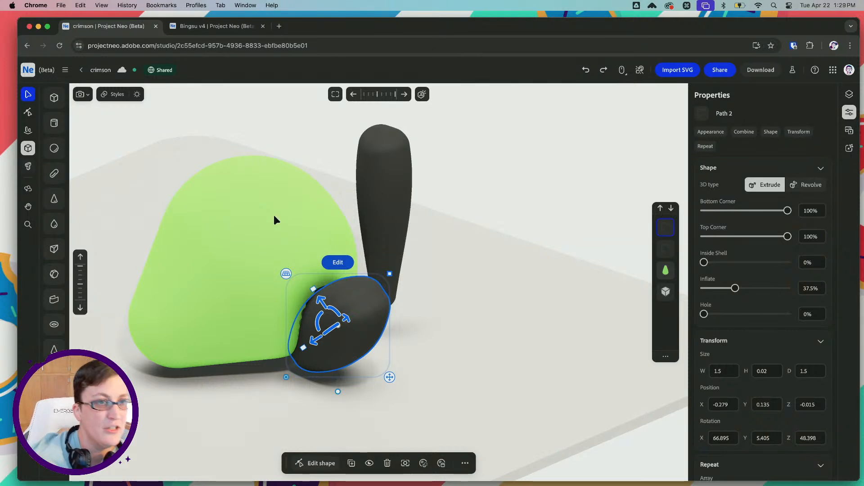
Set the oval leg's blending to about 57.7% so that it merges softly with the green body
scroll(743, 187, up, 3)
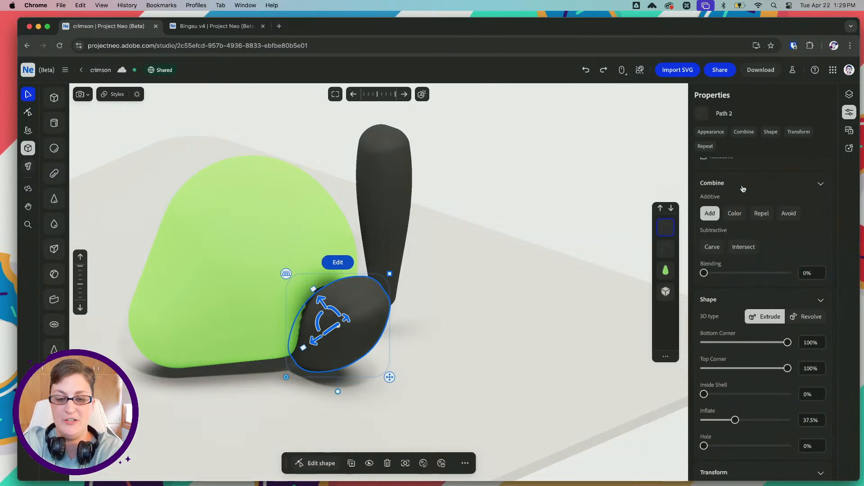
drag(704, 274, 757, 274)
right_drag(219, 218, 299, 192)
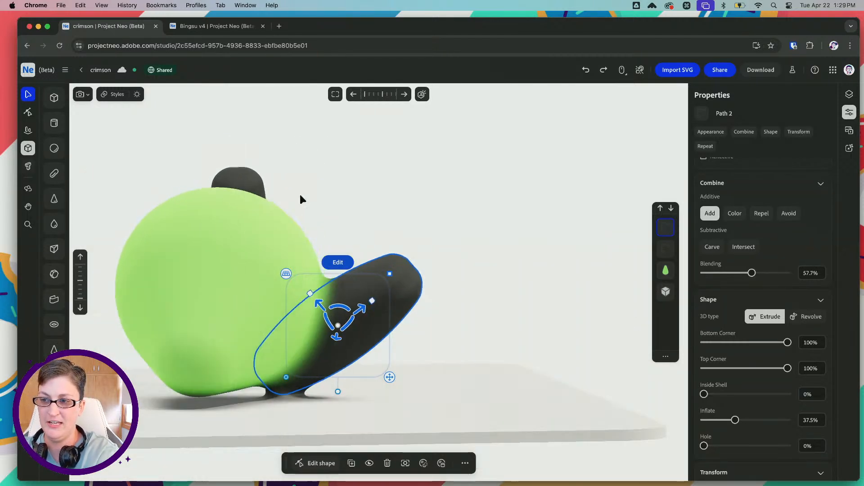
Select the oval leg again and thicken it further alongside the green body
click(237, 291)
right_drag(262, 262, 233, 263)
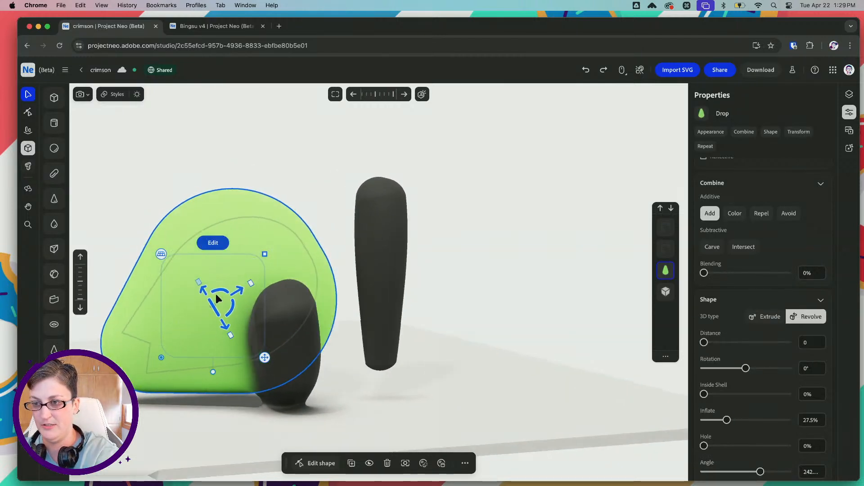
drag(218, 292, 218, 293)
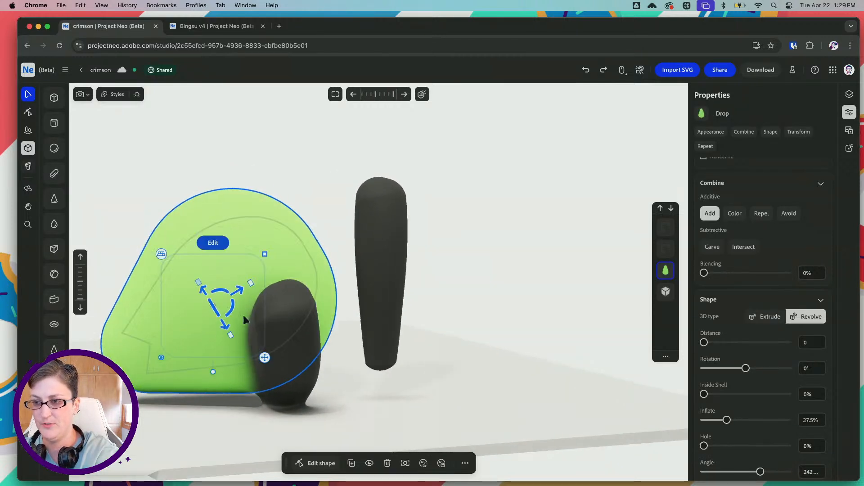
click(290, 339)
drag(295, 333, 224, 329)
right_drag(187, 329, 233, 330)
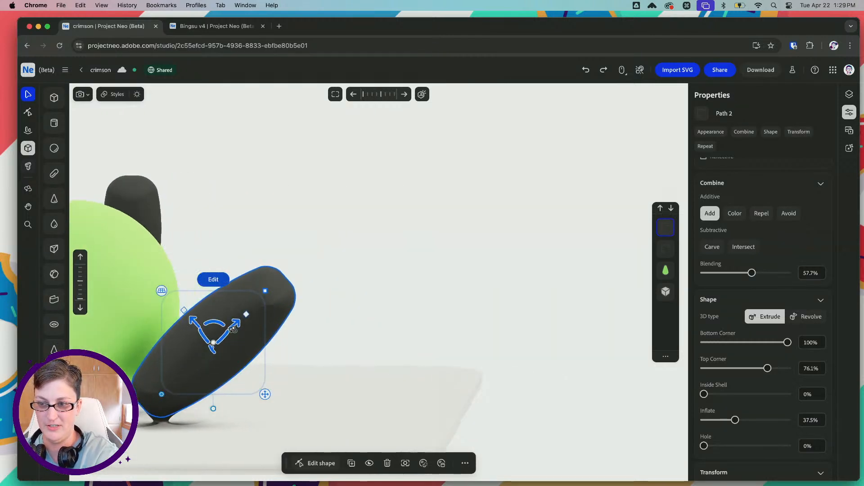
Shift the oval leg toward the green body and turn it around its vertical axis so it splays outward
mouse_move(197, 323)
mouse_down()
mouse_move(179, 313)
mouse_move(218, 311)
mouse_move(211, 318)
mouse_up()
right_drag(258, 331, 193, 343)
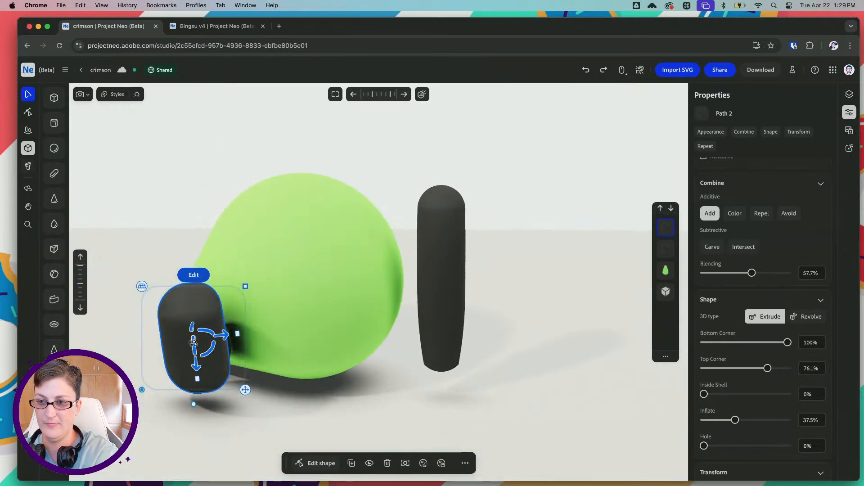
drag(213, 333, 200, 334)
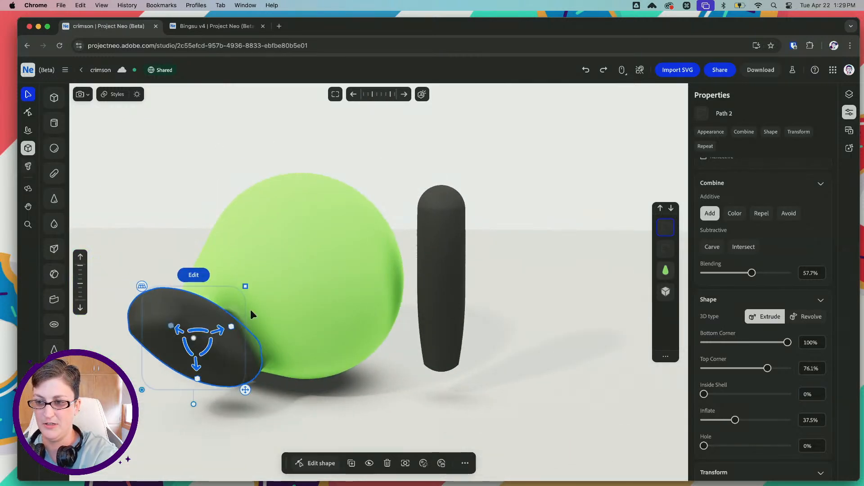
right_drag(252, 314, 215, 326)
drag(220, 350, 228, 357)
right_drag(214, 317, 243, 306)
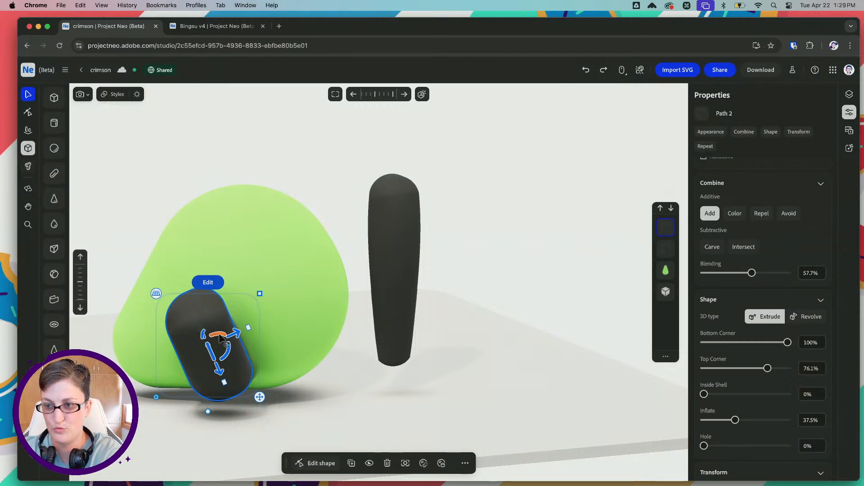
Refine the oval leg's rotation beside the body and lower it slightly toward the base
drag(219, 339, 339, 328)
right_drag(278, 312, 278, 344)
drag(240, 333, 212, 306)
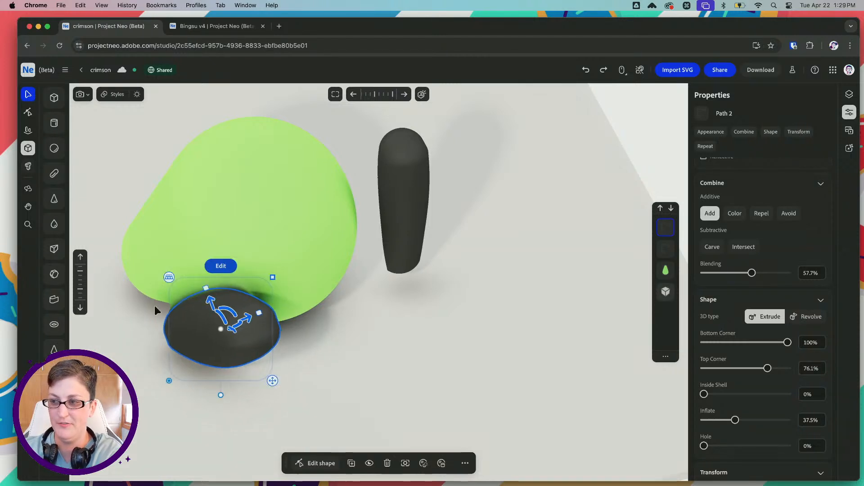
right_drag(156, 309, 242, 252)
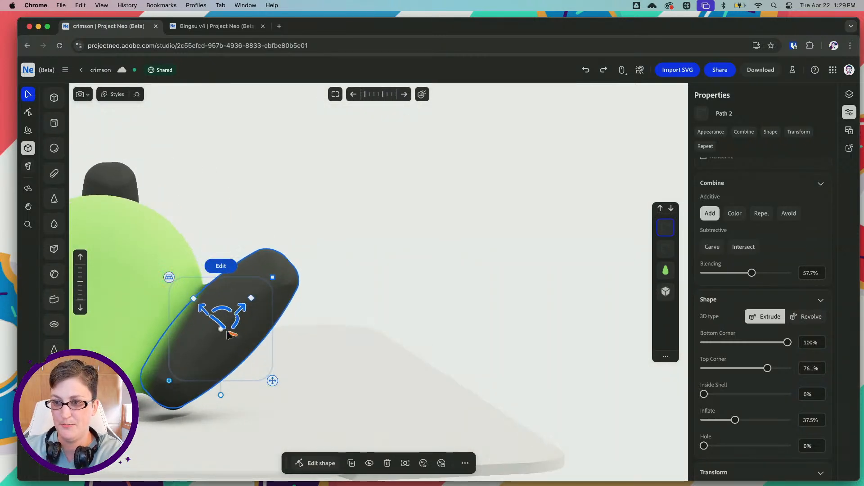
drag(242, 311, 233, 313)
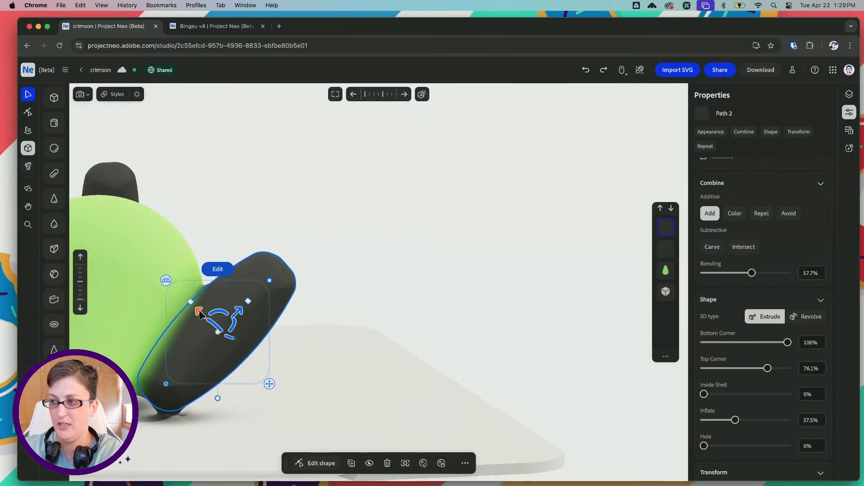
Move the Base to the top of the layer order, above both legs and the green body
click(665, 292)
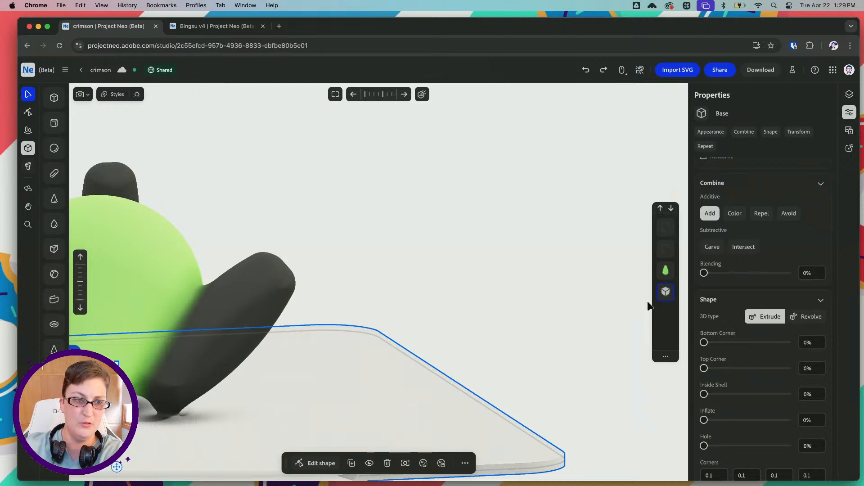
drag(665, 287, 669, 227)
right_drag(453, 239, 333, 255)
key(space)
drag(285, 313, 490, 234)
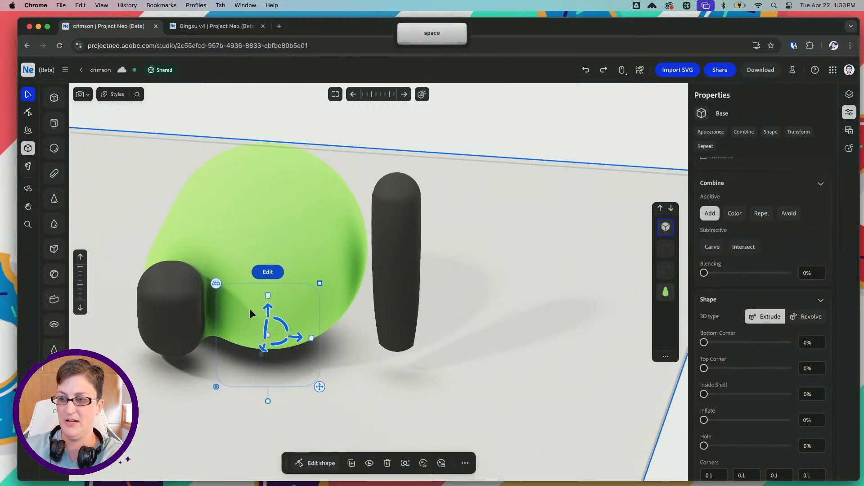
Adjust the oval leg against the body to about position X -0.232, Y 0.14, Z -0.141 and rotation X 96.4, Y -22.4, Z 45.4
right_drag(249, 309, 262, 297)
click(274, 226)
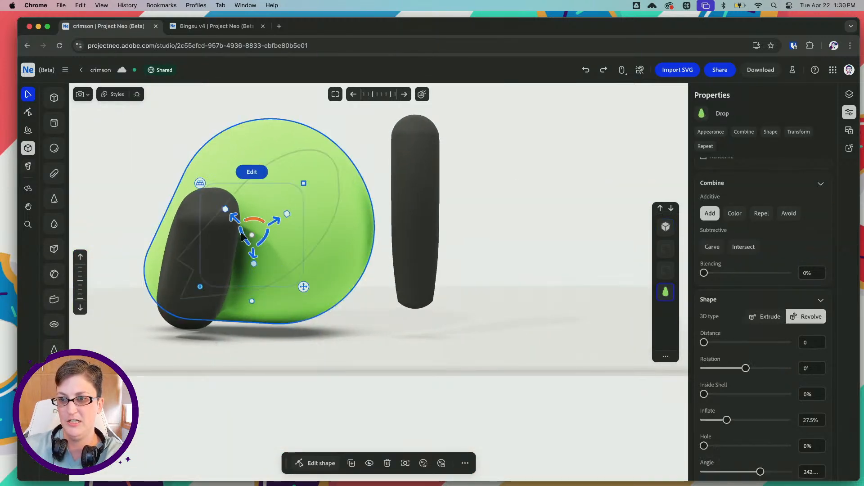
key(shift)
click(218, 237)
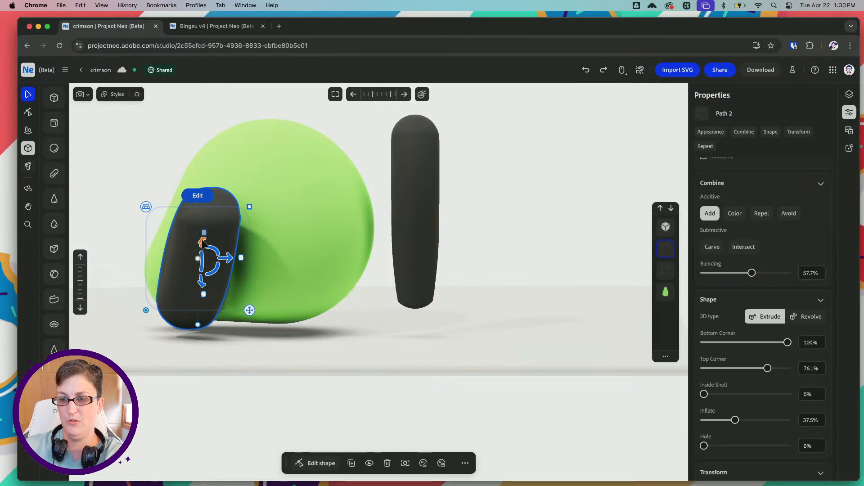
right_drag(164, 234, 210, 248)
drag(210, 248, 210, 248)
right_drag(233, 246, 183, 257)
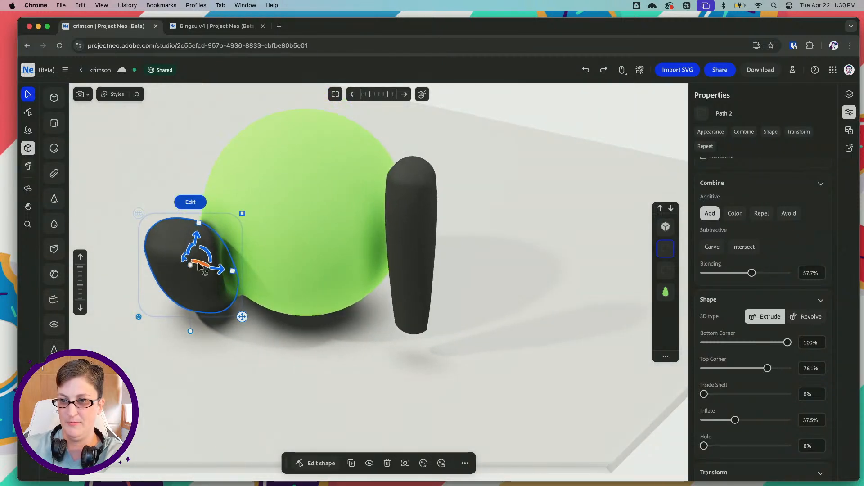
drag(198, 266, 201, 265)
key(super+z)
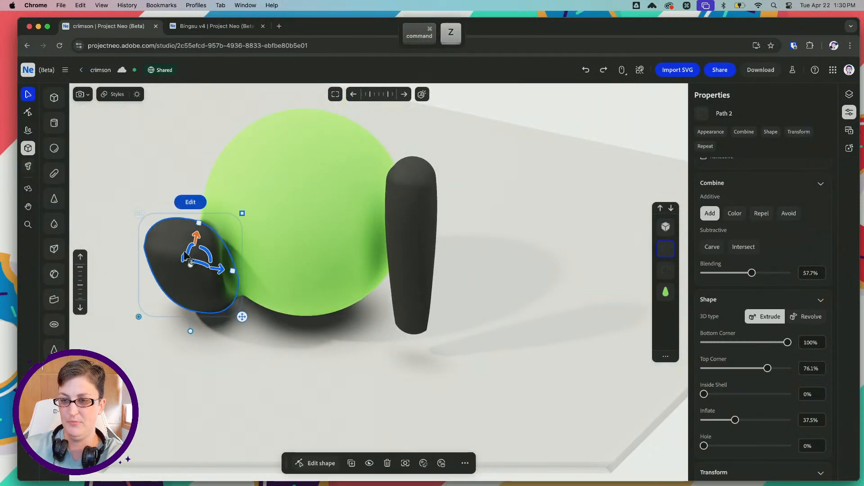
Try the Base at the bottom of the layer order, and undo that reordering
right_drag(192, 252, 232, 247)
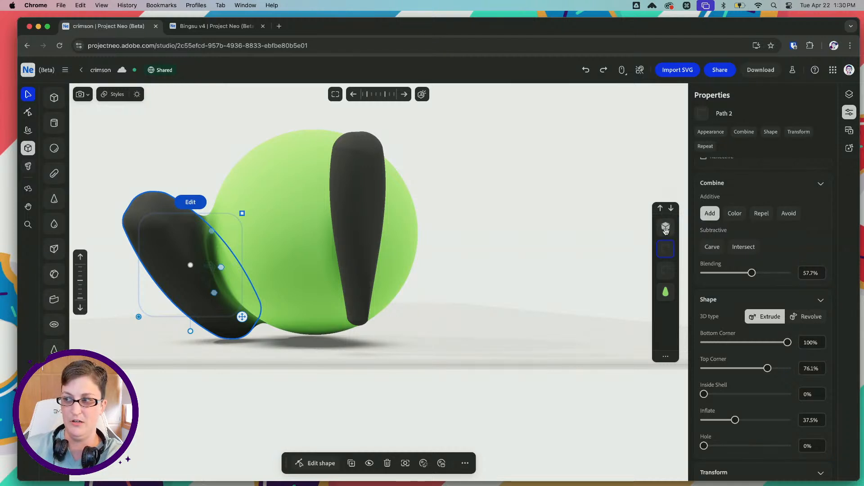
drag(666, 229, 673, 303)
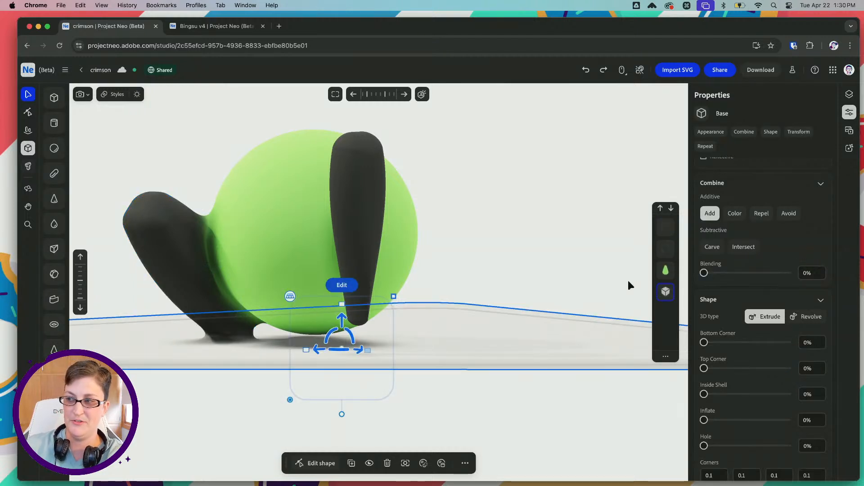
key(super+z)
Reduce the oval leg's blending with the green body to about 38.3%
click(666, 248)
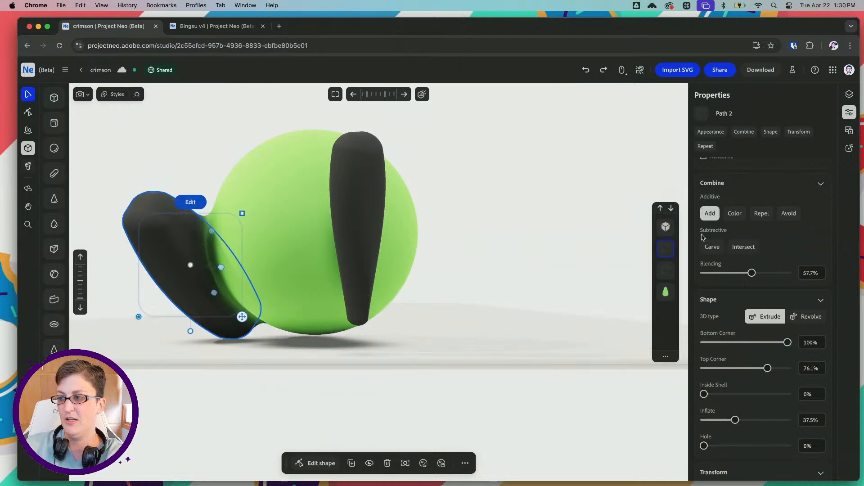
drag(749, 274, 715, 275)
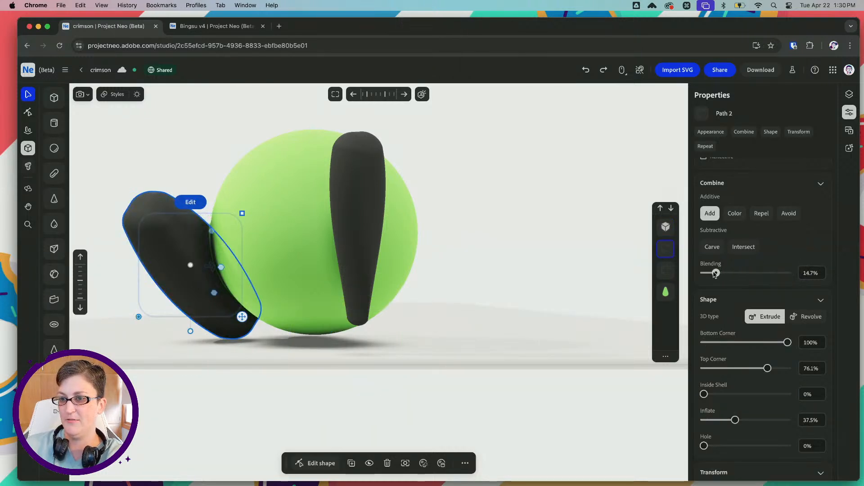
right_drag(217, 232, 269, 236)
drag(207, 278, 239, 258)
right_drag(238, 257, 179, 255)
Copy the green body's material color #83bb5f and apply it to the oval leg
alt+scroll(179, 255, down, 3)
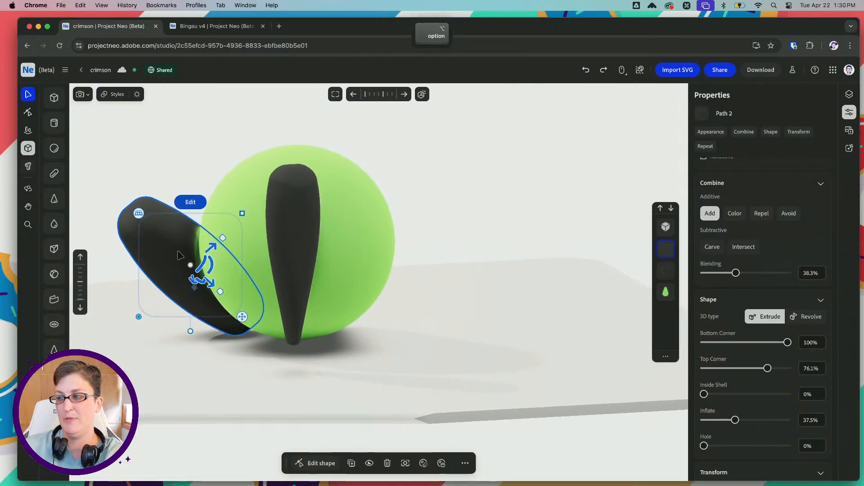
click(325, 201)
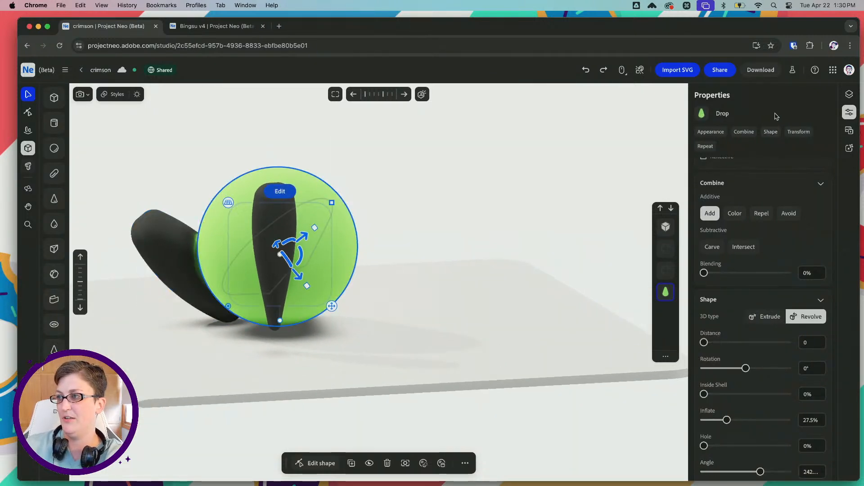
scroll(751, 194, up, 3)
drag(794, 184, 780, 184)
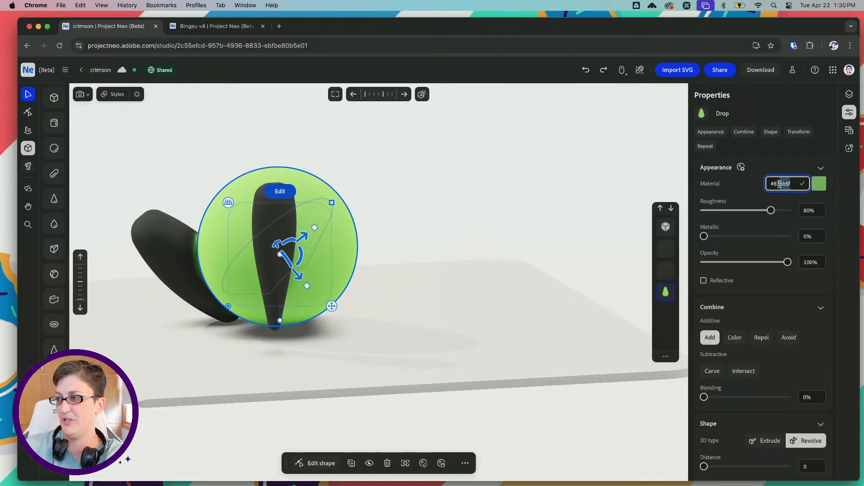
click(189, 257)
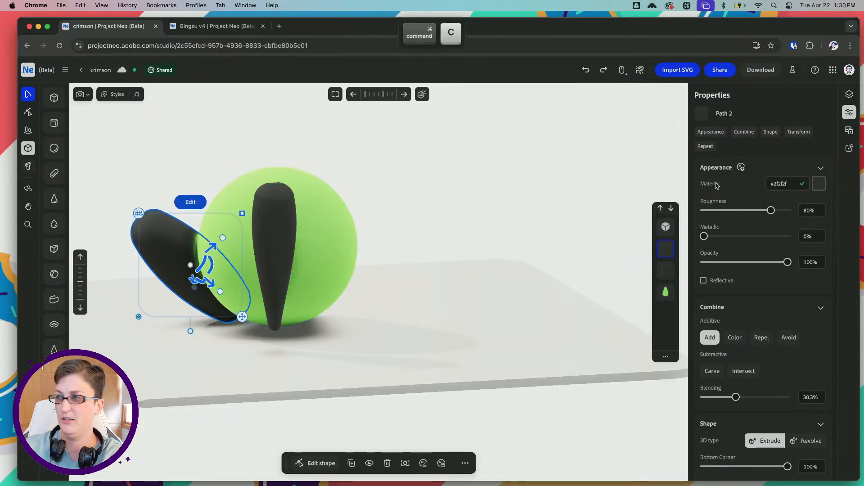
text(#83bb5f)
key(Tab)
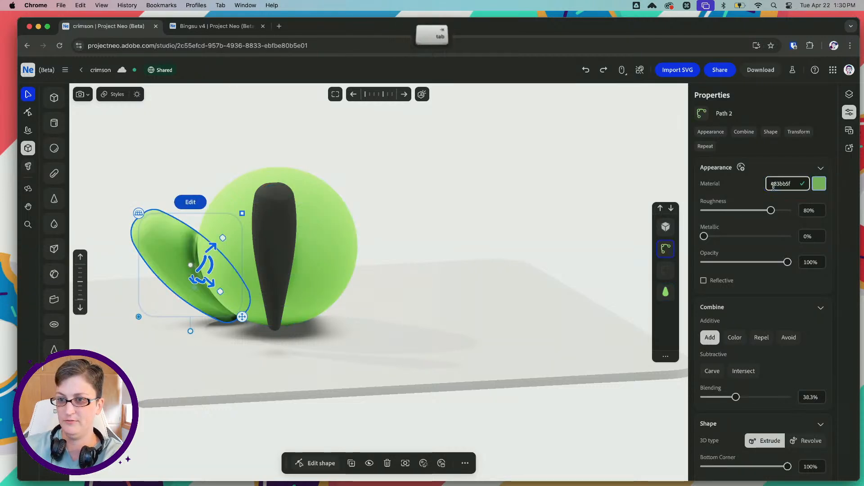
Try mirroring the green oval leg along Z, and undo the mirror
right_drag(233, 253, 245, 272)
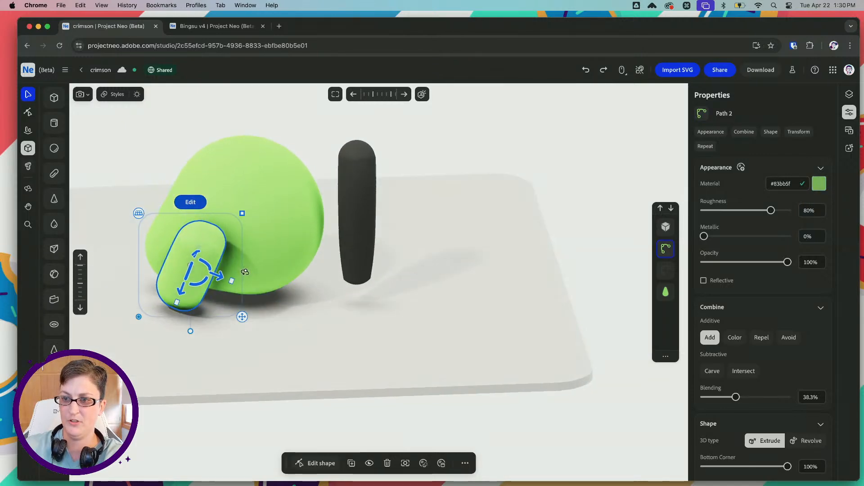
right_drag(316, 255, 363, 257)
scroll(800, 370, down, 1)
scroll(801, 369, down, 3)
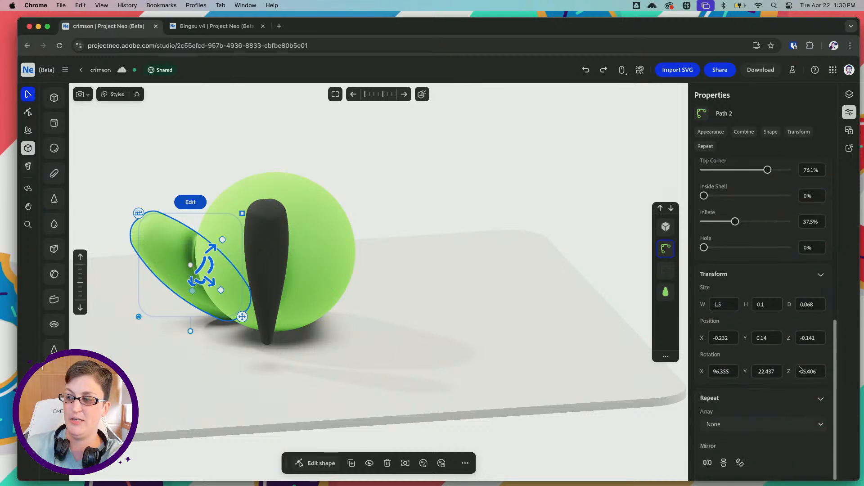
click(740, 462)
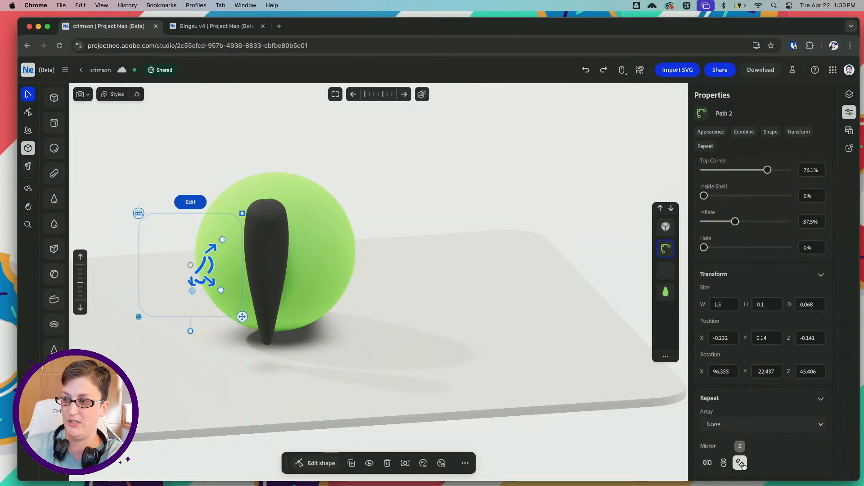
alt+drag(360, 301, 314, 280)
key(super+z)
key(super+z)
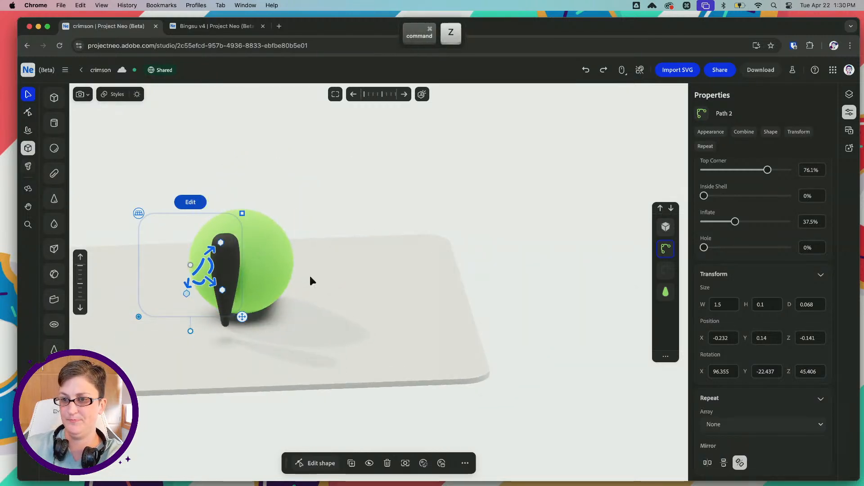
key(super+z)
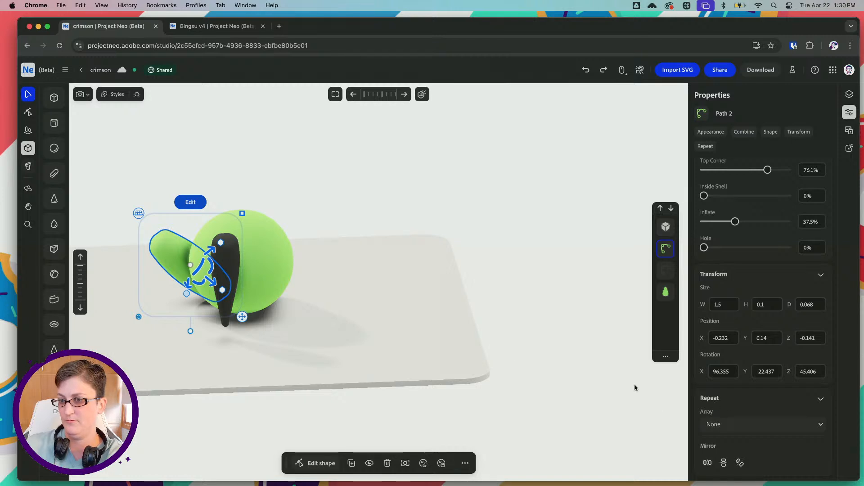
Try mirroring the green oval leg along X and moving it in front of the body, and undo the move
click(354, 181)
click(208, 259)
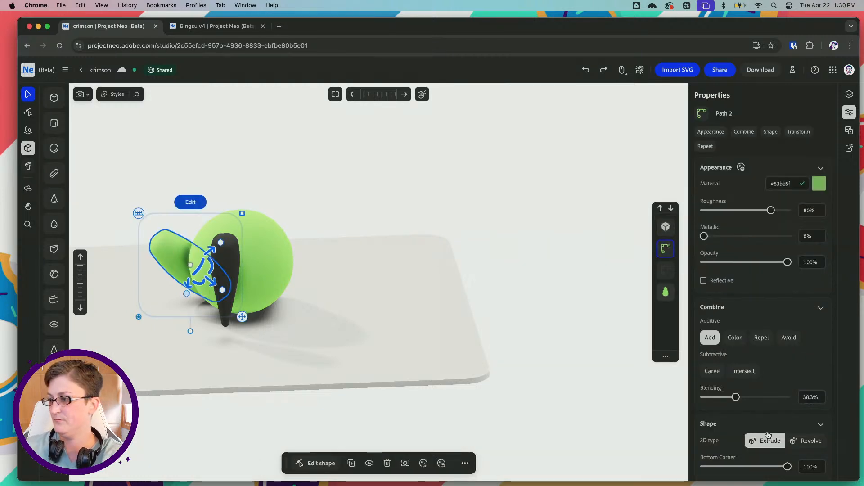
scroll(768, 434, down, 10)
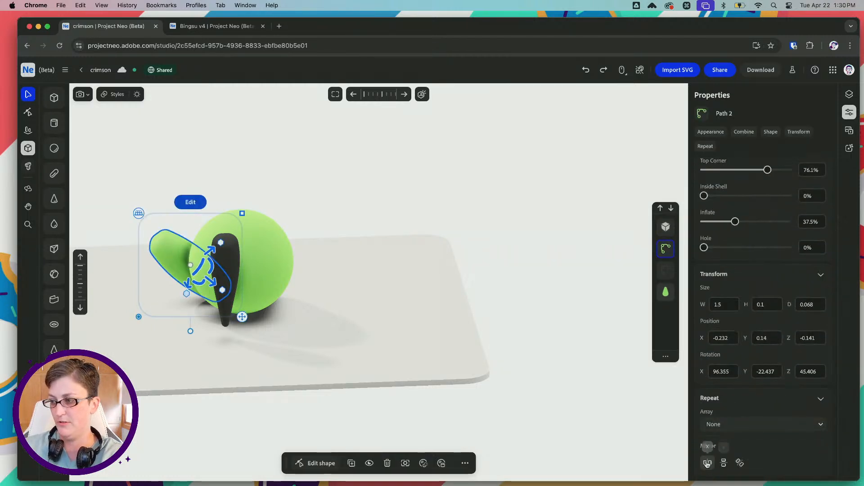
click(708, 463)
drag(208, 286, 229, 286)
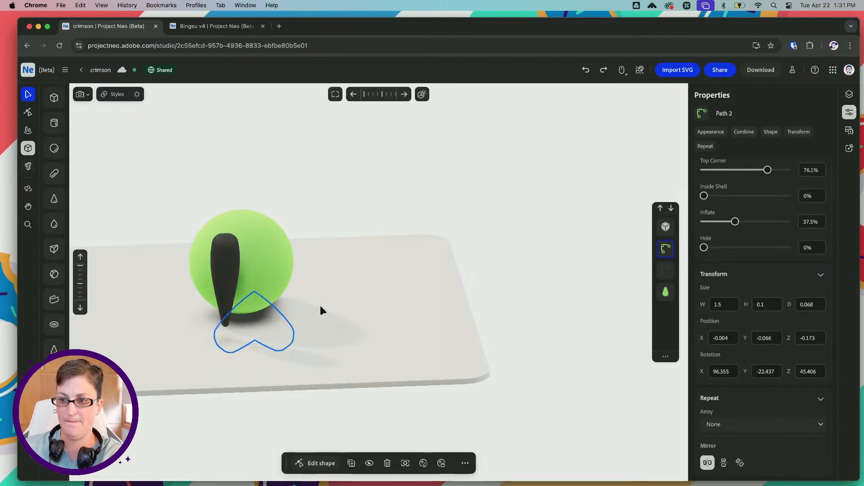
drag(321, 310, 355, 323)
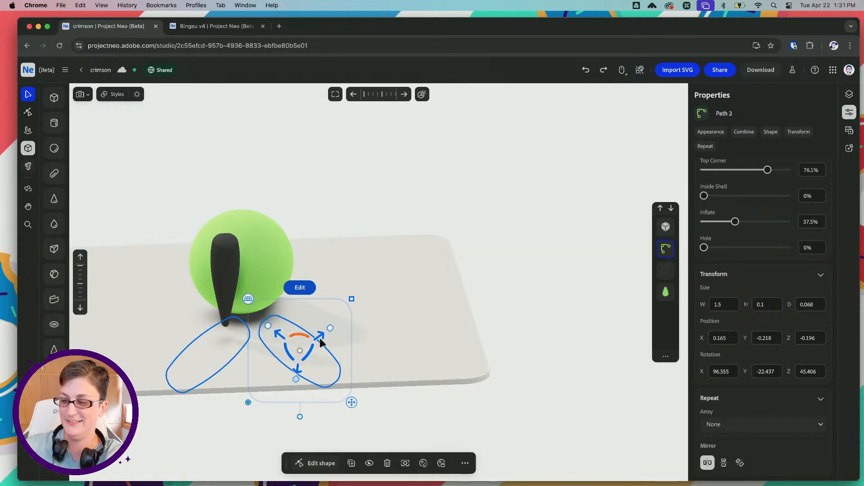
key(super+z)
key(super+z)
key(super+z)
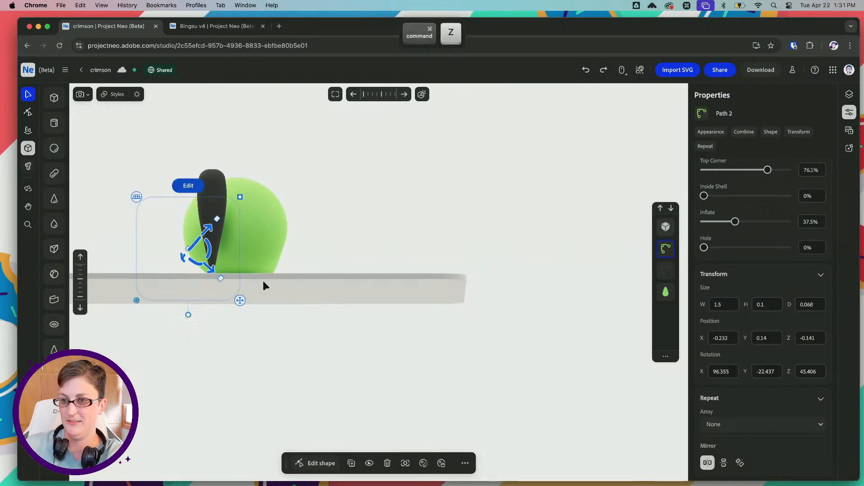
Try toggling the oval leg's X and Y mirrors and repositioning it, and undo those changes
click(708, 464)
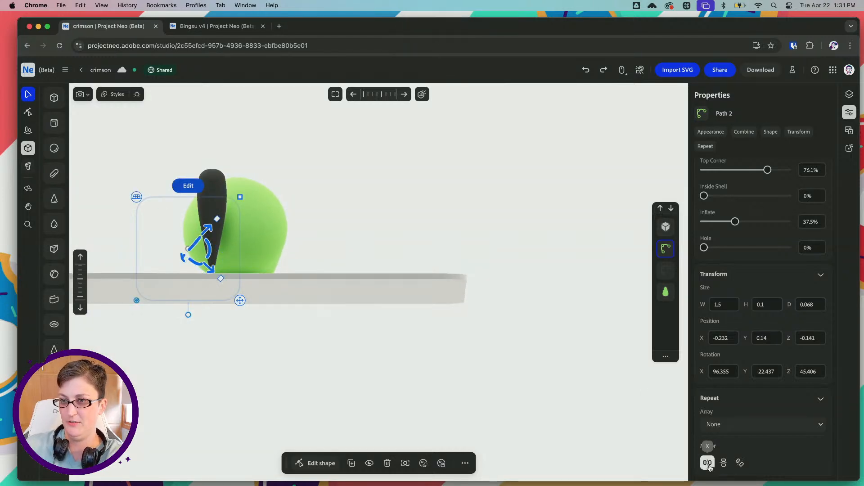
drag(208, 229, 403, 226)
key(super+z)
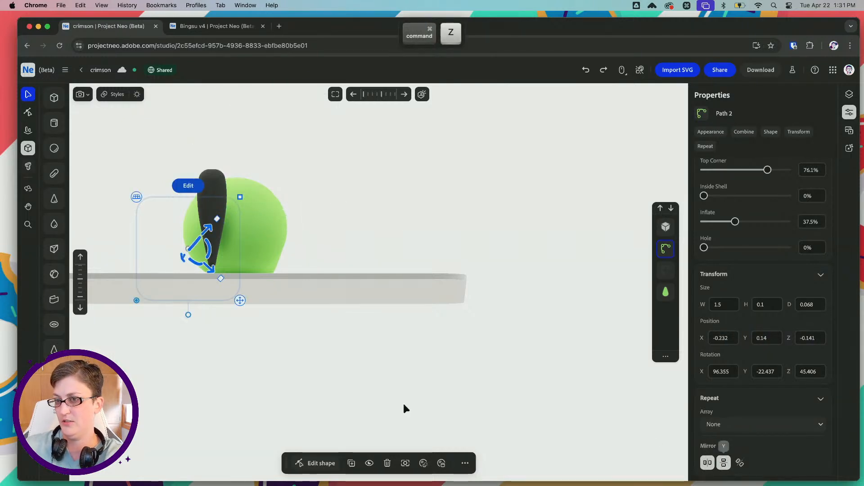
drag(209, 268, 263, 293)
key(super+z)
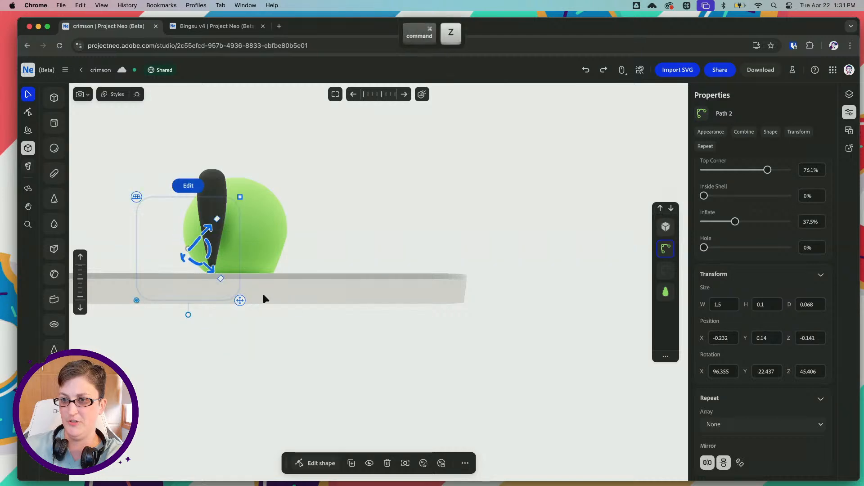
key(super+z)
Select the unmirrored green oval leg and nudge it slightly closer to the body
right_drag(289, 208, 301, 243)
click(239, 145)
key(space)
drag(202, 158, 249, 216)
right_drag(223, 218, 285, 197)
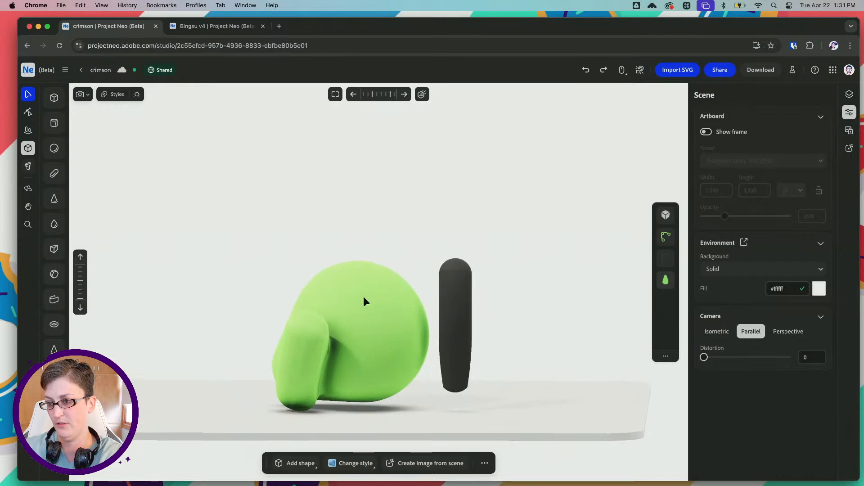
click(385, 302)
right_drag(353, 327, 349, 353)
drag(343, 336, 342, 333)
right_drag(342, 333, 415, 314)
click(436, 334)
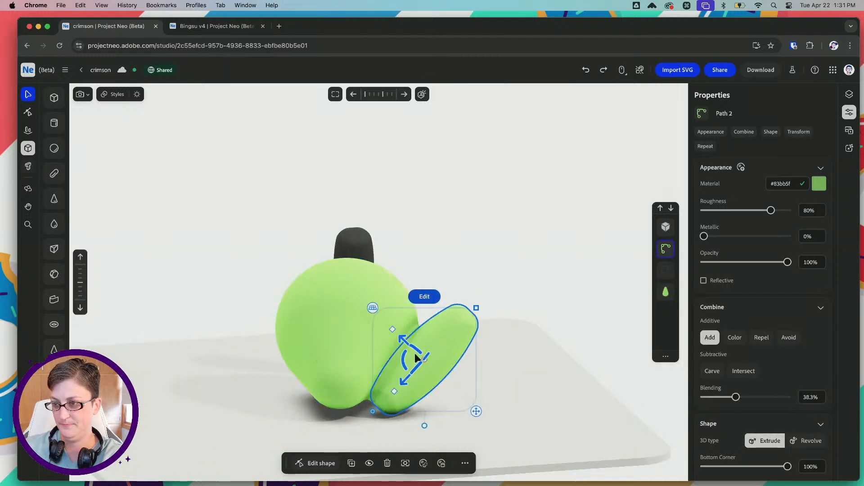
drag(404, 360, 403, 375)
Paste a copy of the green oval leg, allowing clipboard access, and move it to the opposite side of the body
key(super+v)
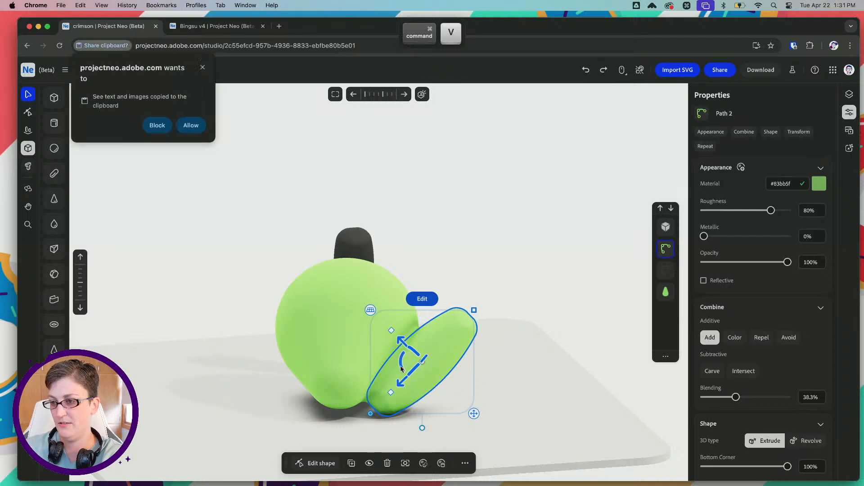
click(190, 125)
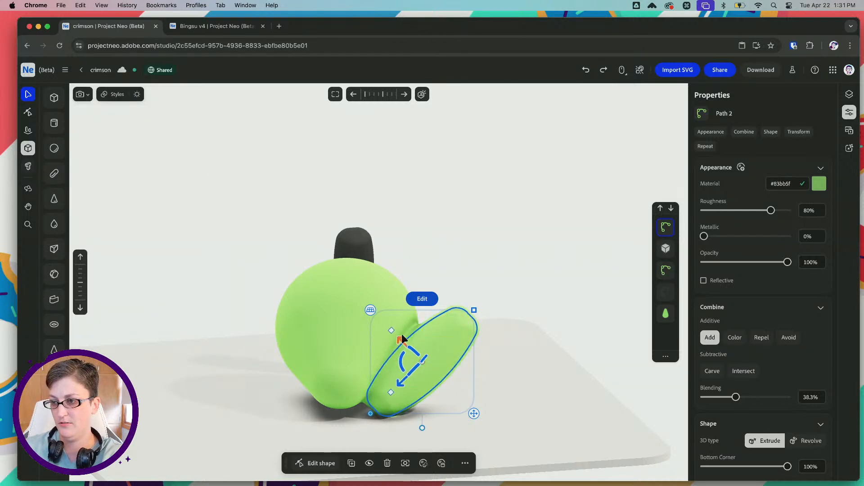
right_drag(385, 346, 329, 347)
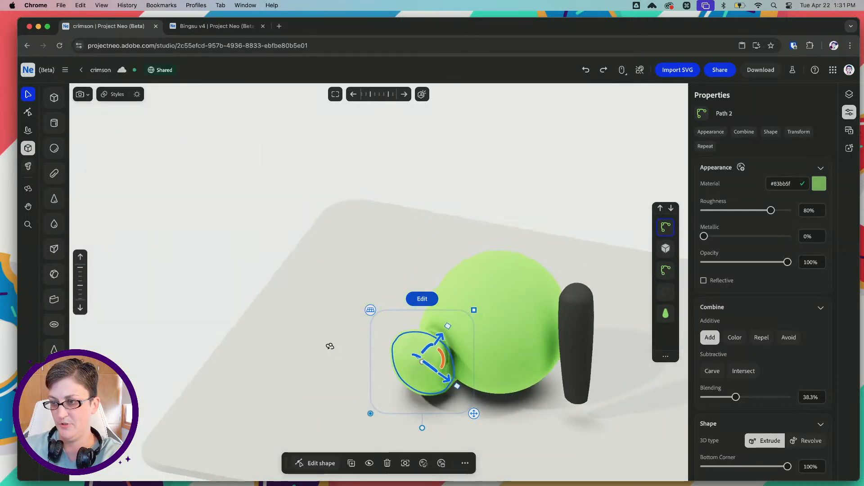
drag(428, 348, 451, 343)
drag(406, 374, 509, 330)
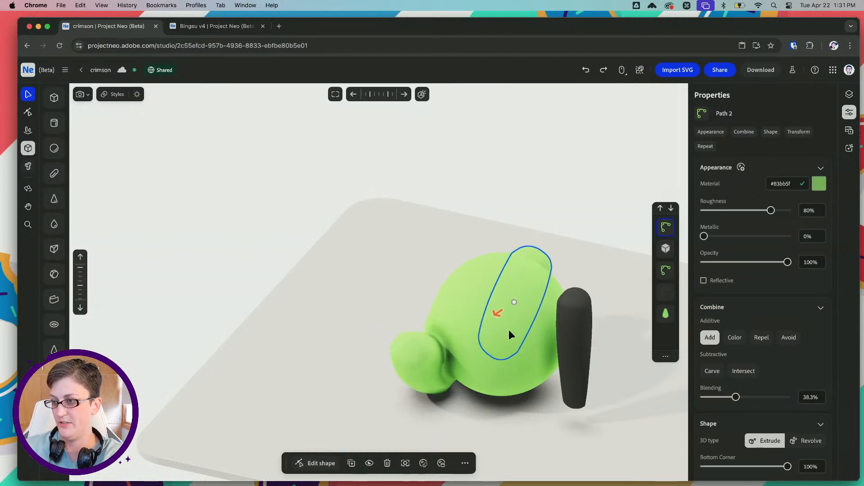
Rotate the copied oval leg so it angles outward as a mirror image of the first leg
right_drag(532, 297, 520, 296)
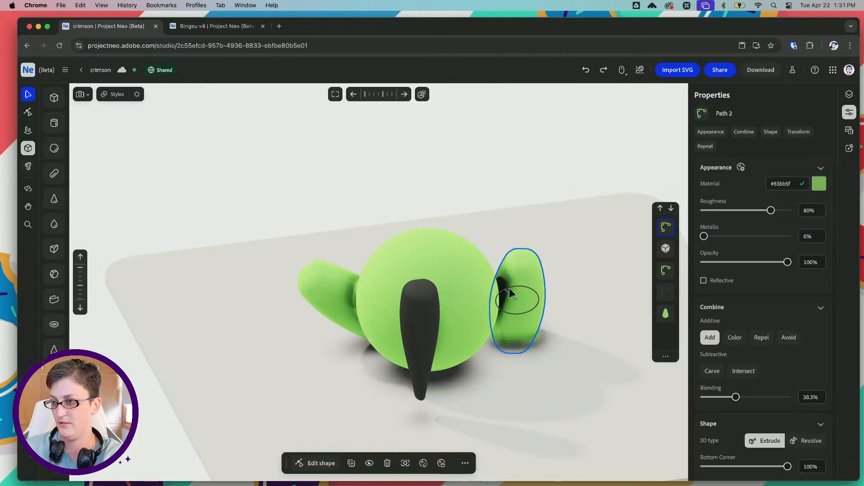
right_drag(457, 309, 439, 337)
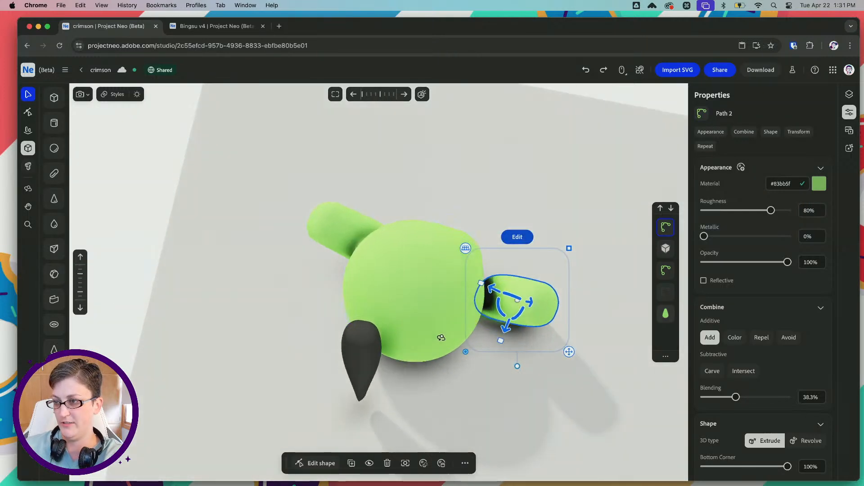
right_drag(449, 299, 488, 285)
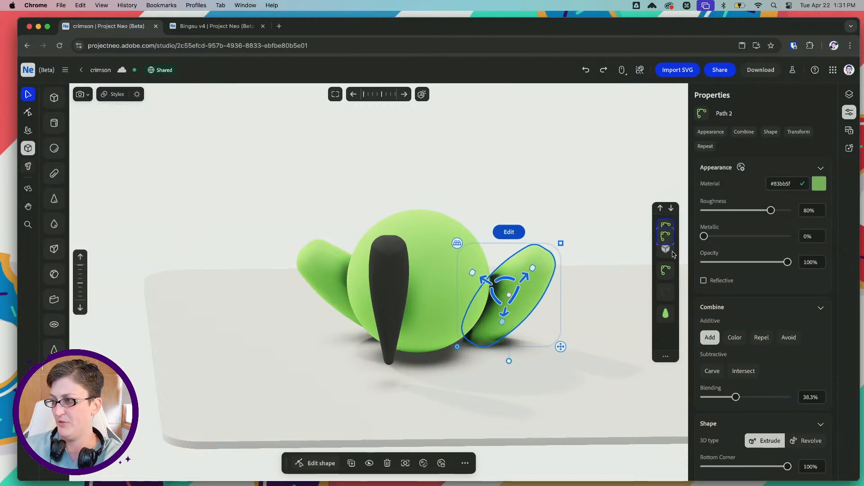
Place both green legs directly above the body in the layer order and nudge the copied leg closer to the body
drag(674, 255, 673, 287)
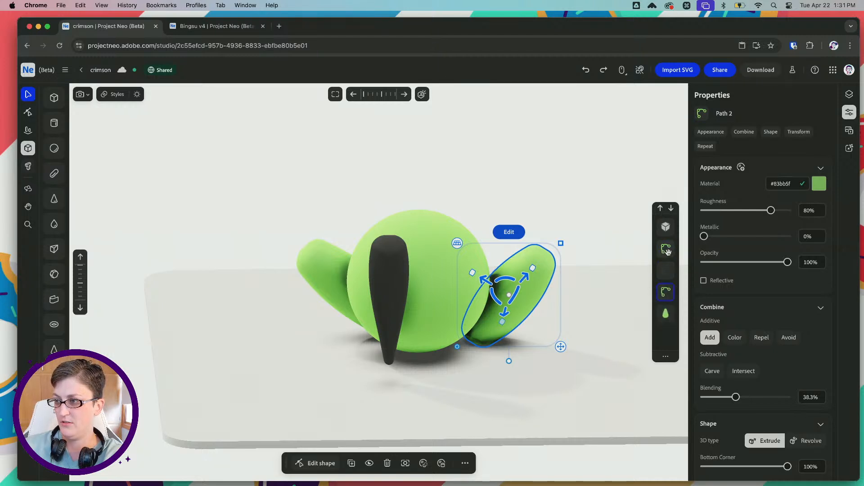
drag(668, 252, 670, 280)
right_drag(512, 253, 392, 264)
click(213, 310)
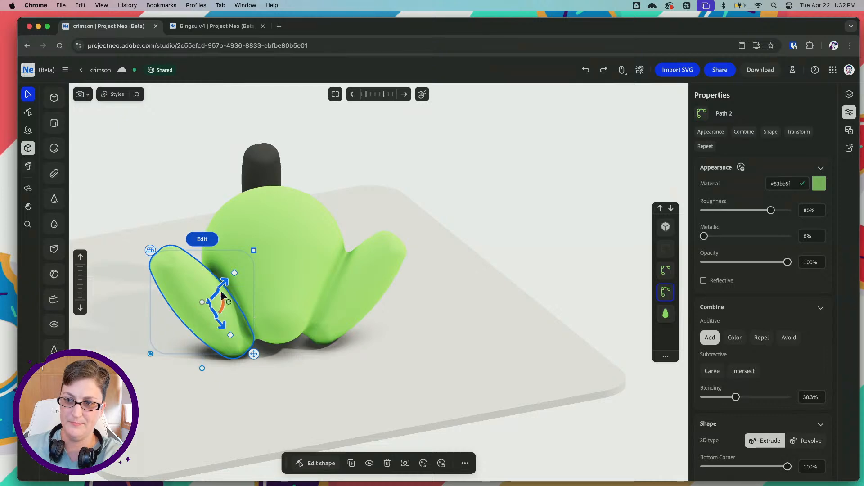
right_drag(242, 287, 373, 287)
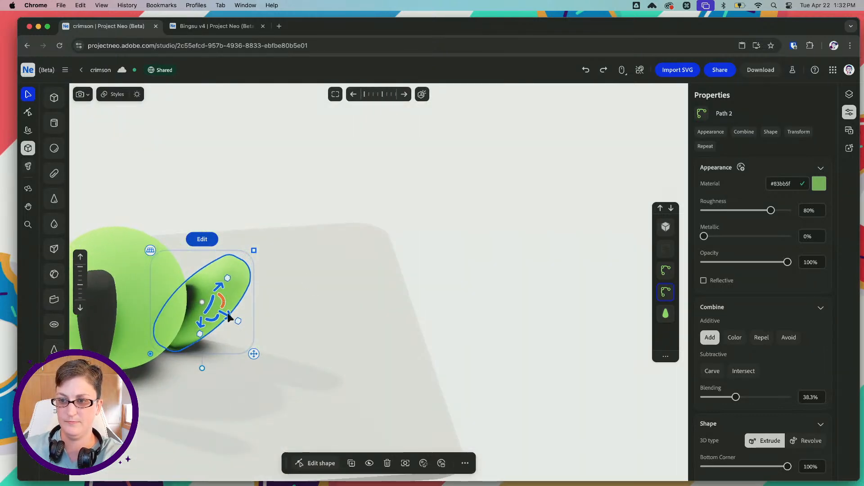
drag(227, 314, 224, 313)
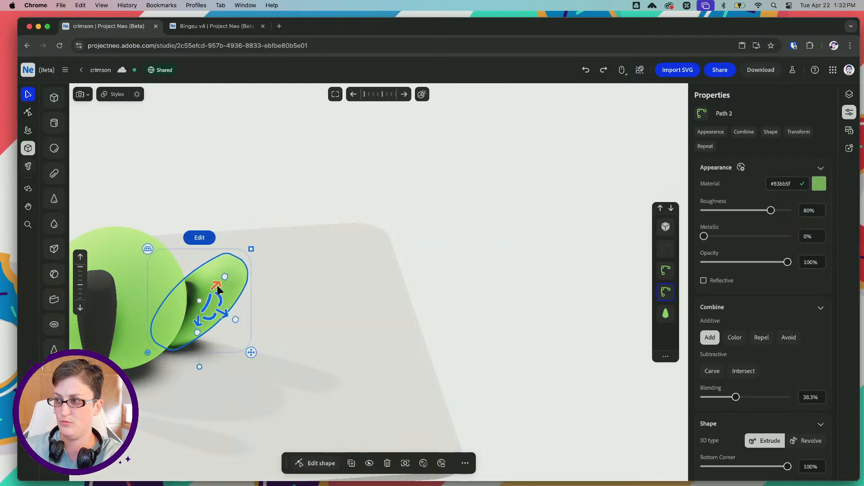
Shift the black tapered leg sideways to X -0.269 and place it directly above the green body in the layer order
drag(207, 208, 421, 191)
click(304, 305)
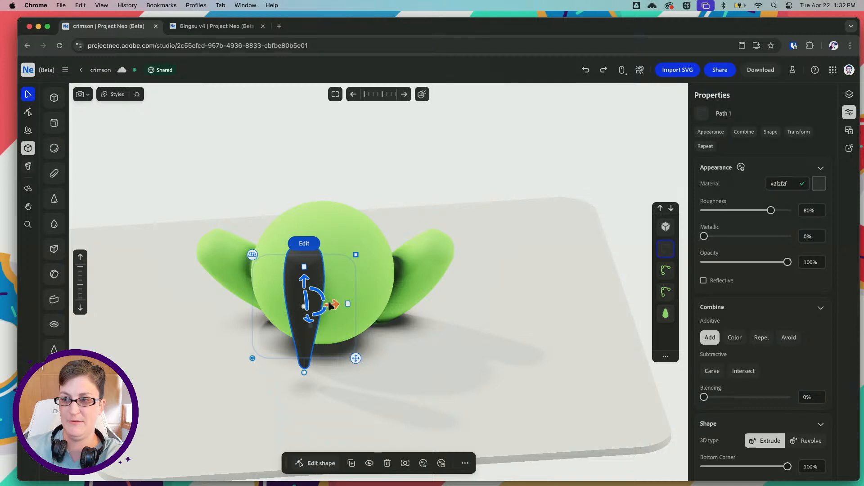
drag(330, 305, 295, 307)
right_drag(234, 275, 347, 278)
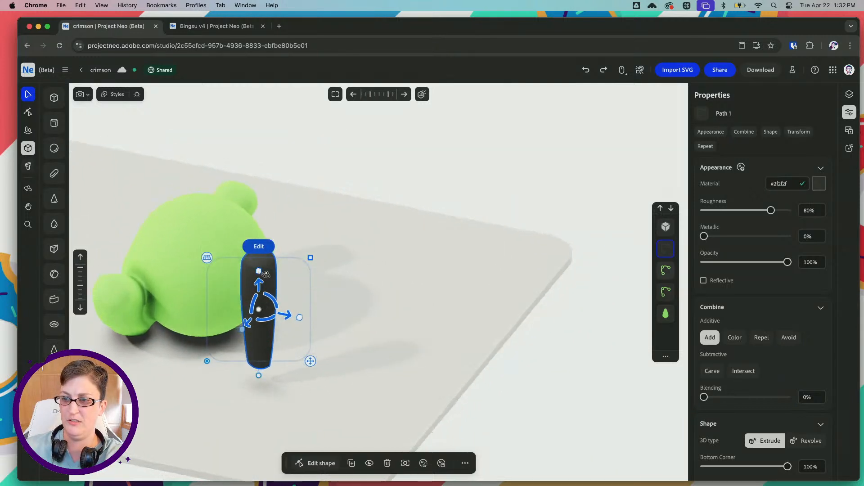
mouse_move(669, 298)
mouse_down()
mouse_move(670, 338)
mouse_move(664, 311)
mouse_move(678, 292)
mouse_up()
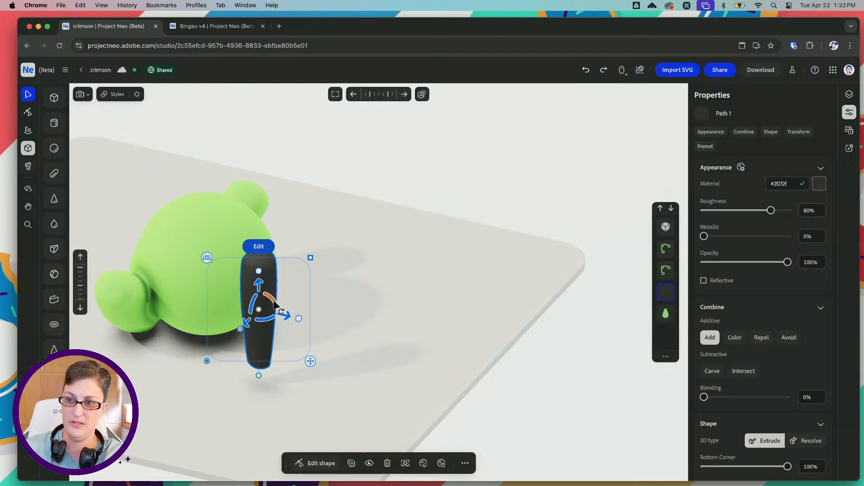
Duplicate the black tapered leg and move the copy to the opposite side of the body's front
key(super+c)
key(super+v)
right_drag(342, 290, 294, 297)
drag(295, 299, 431, 283)
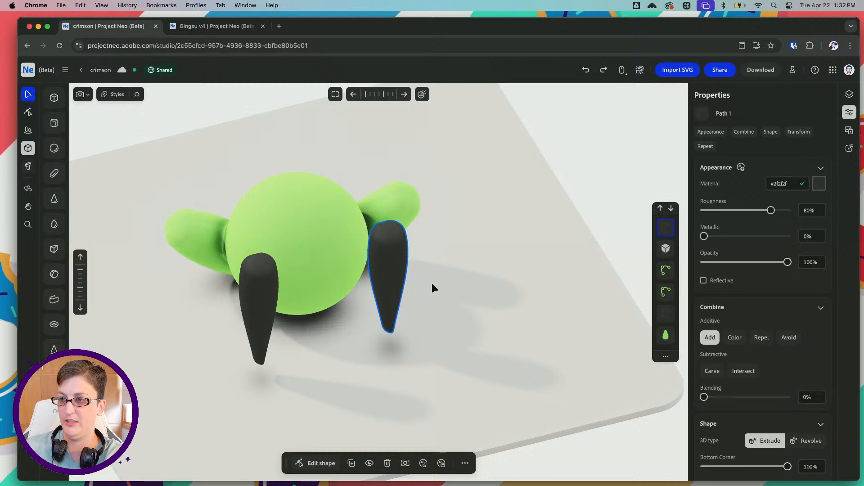
Try mirroring the original black leg along X, Y and Z, and turn the mirrors off again
click(233, 291)
click(250, 302)
scroll(760, 425, down, 10)
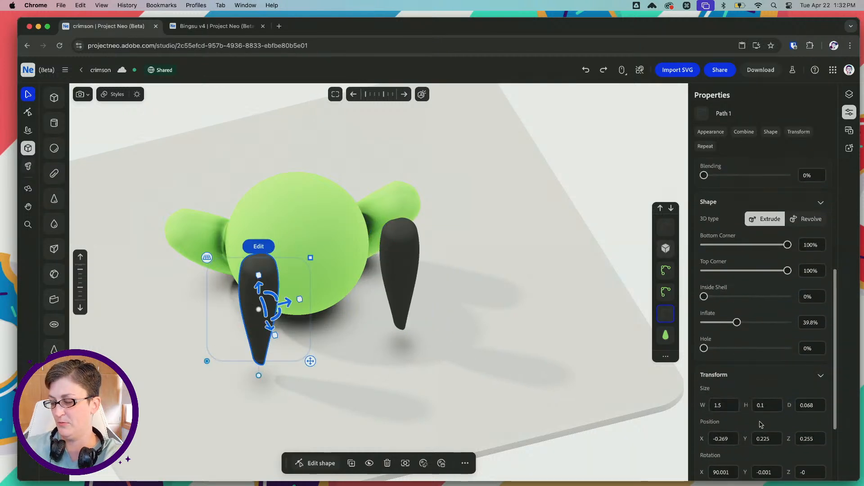
click(707, 464)
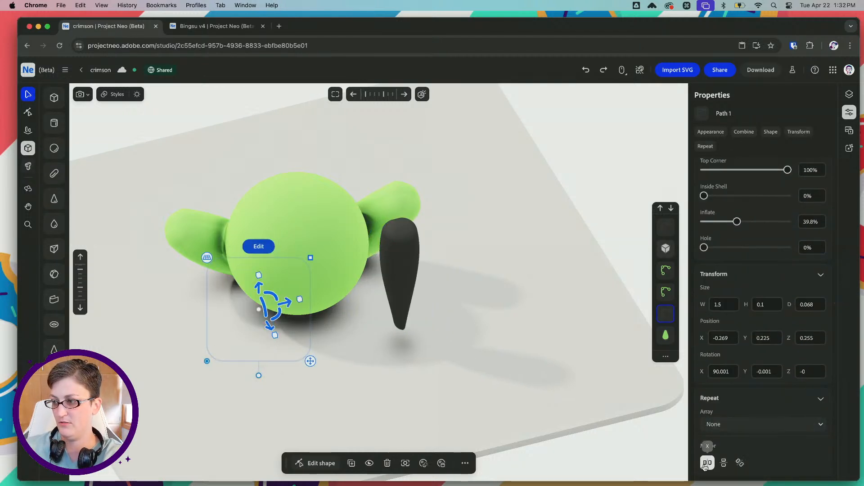
click(706, 463)
click(724, 464)
click(724, 464)
click(739, 463)
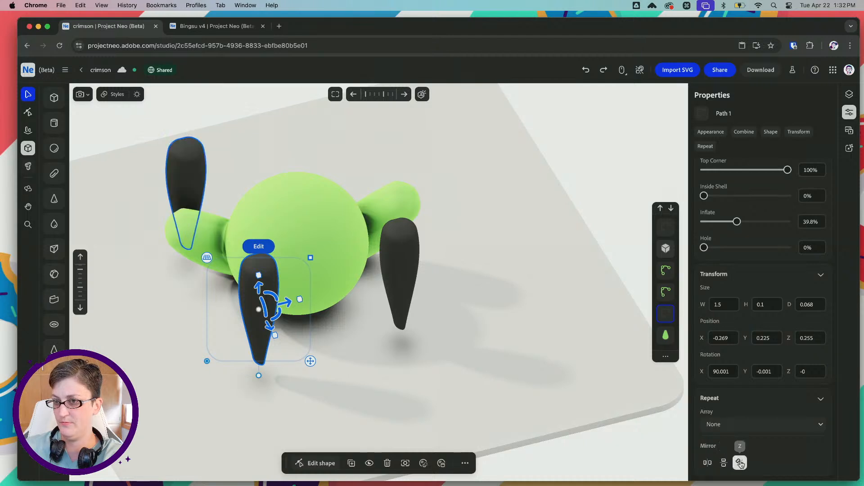
click(740, 463)
click(707, 463)
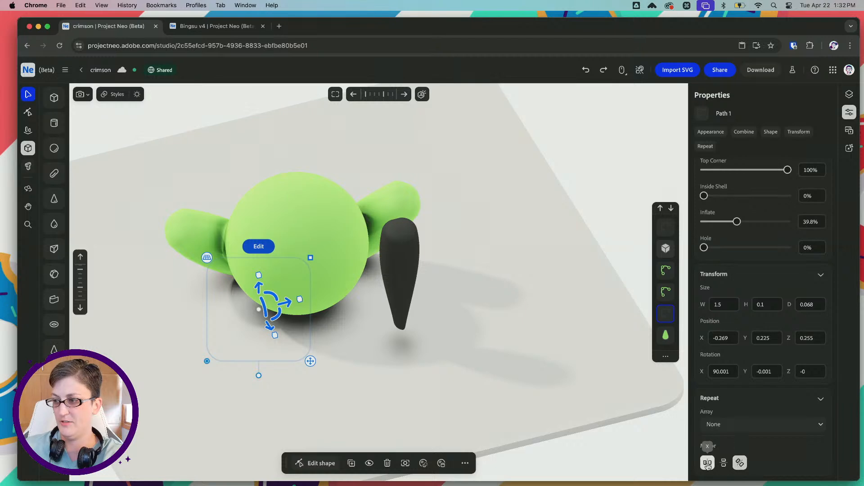
click(708, 464)
click(737, 463)
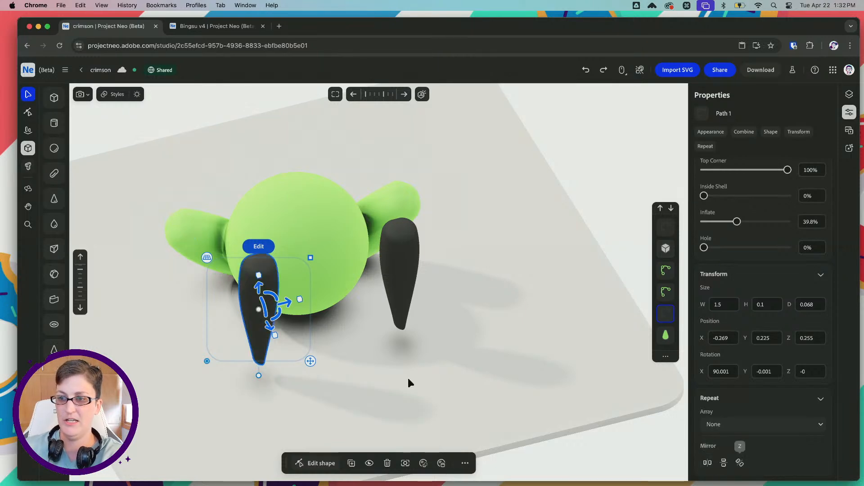
Move the original black leg beside the green body, to about X -0.269, Y 0.152, Z -0.036
right_drag(295, 303, 325, 299)
drag(284, 314, 150, 290)
right_drag(196, 286, 177, 310)
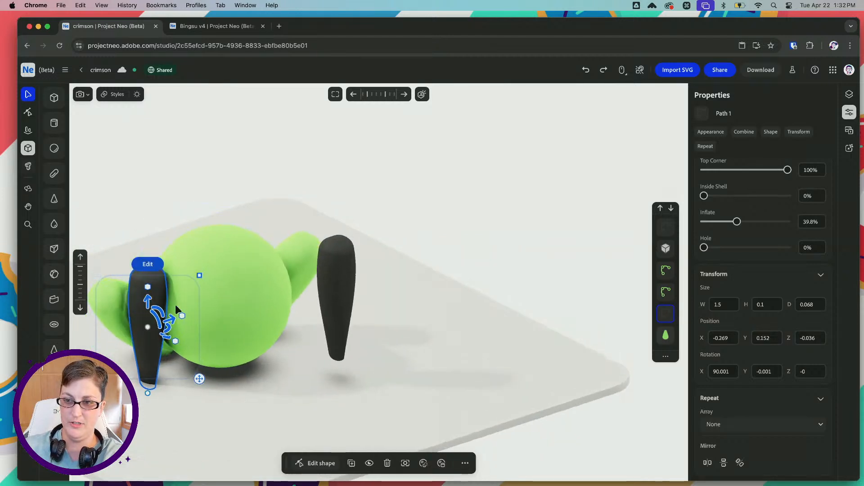
Tilt the original black leg to about 59.981, 6.933, 11.803 degrees and shift it to about X -0.264, Y 0.133, Z -0.025
drag(160, 321, 172, 345)
right_drag(165, 344, 160, 340)
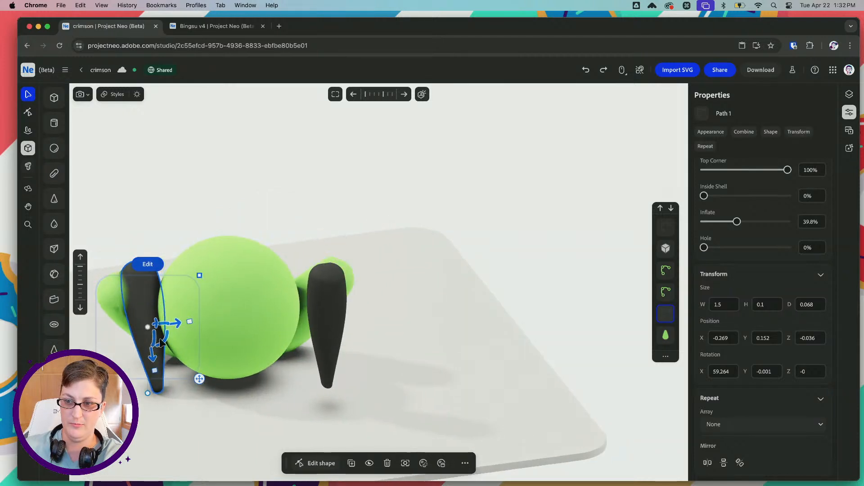
drag(164, 342, 172, 341)
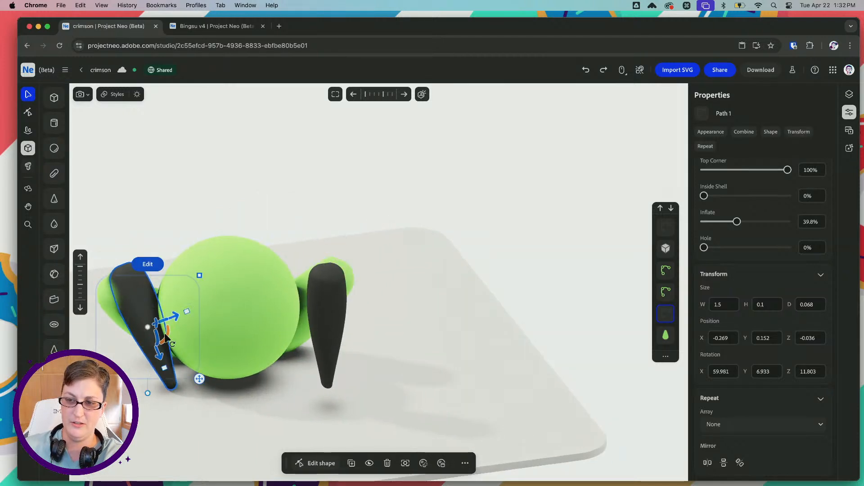
mouse_move(181, 317)
right_down()
mouse_move(201, 291)
mouse_move(192, 310)
right_up()
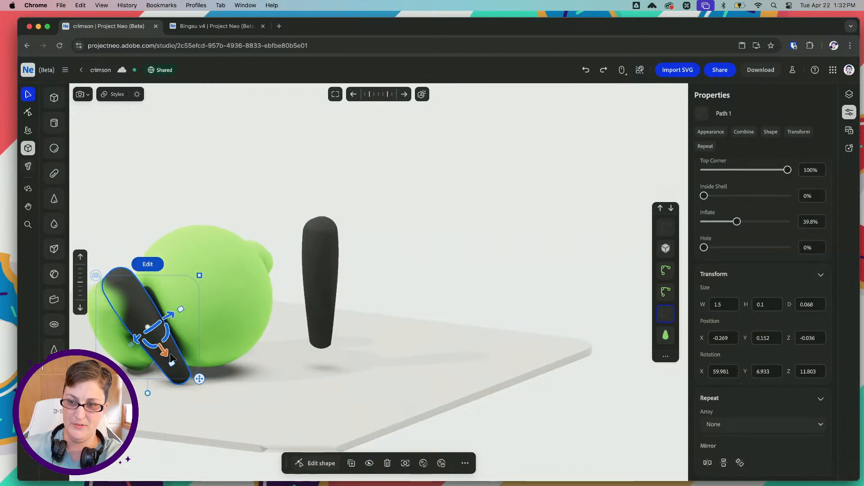
drag(172, 357, 170, 350)
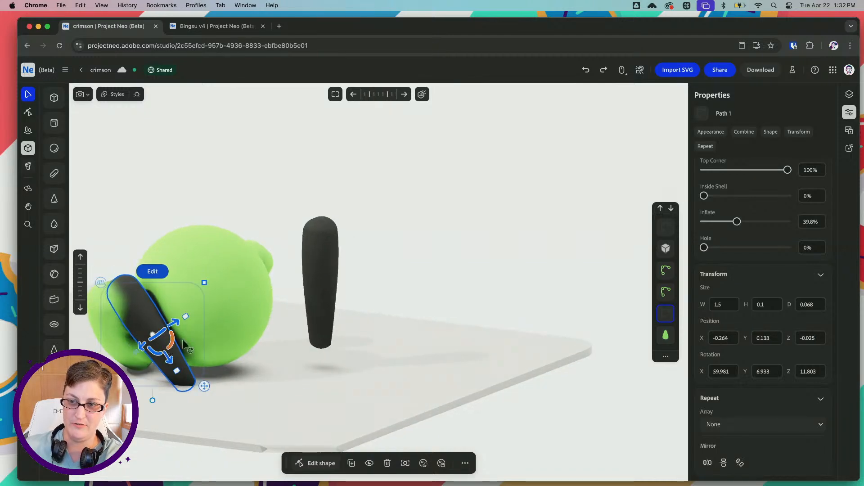
right_drag(187, 341, 209, 369)
drag(164, 347, 161, 344)
key(super+z)
Tilt the original black leg to about 43.433, 7.69, 12.524 degrees and shift it to about X -0.292, Y 0.127, Z -0.021
key(space)
drag(179, 235, 289, 171)
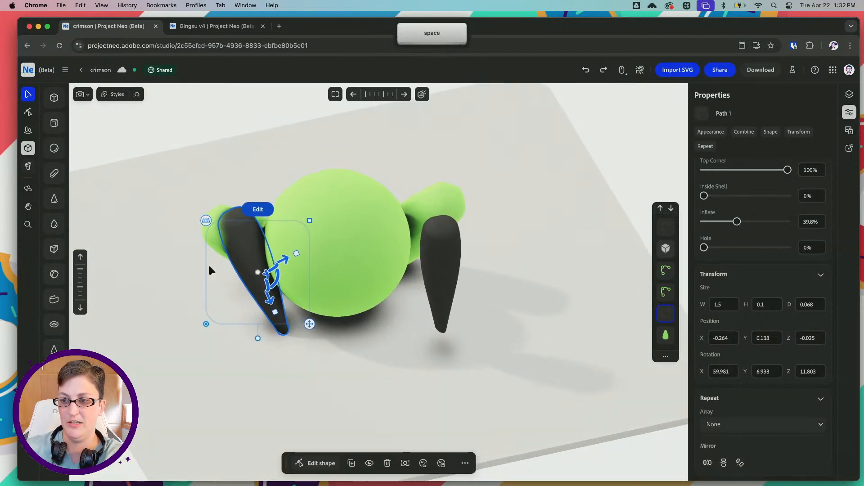
scroll(210, 266, up, 5)
mouse_move(267, 285)
mouse_down()
mouse_move(271, 264)
mouse_move(265, 289)
mouse_up()
right_drag(331, 237, 316, 235)
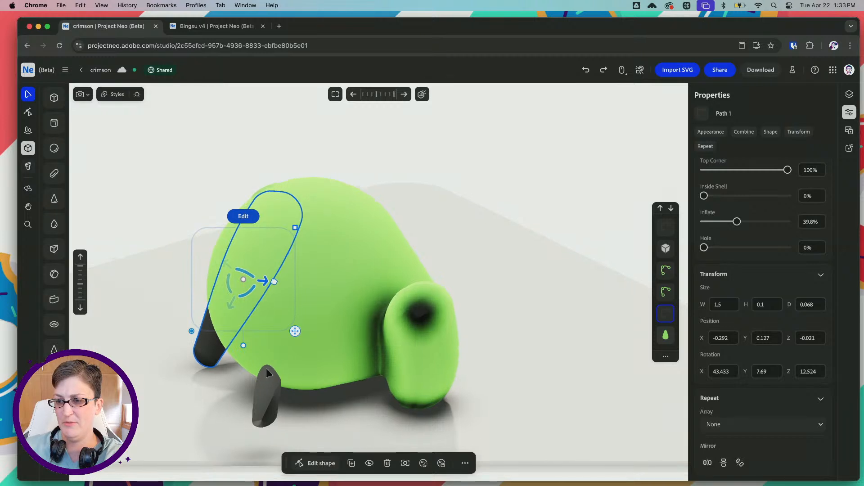
Move the duplicated black leg beside the opposite green hind leg, to about X 0.236, Y 0.118, Z 0.101, and tilt it to about 55.321 degrees around X
click(263, 385)
right_drag(256, 313, 233, 311)
key(space)
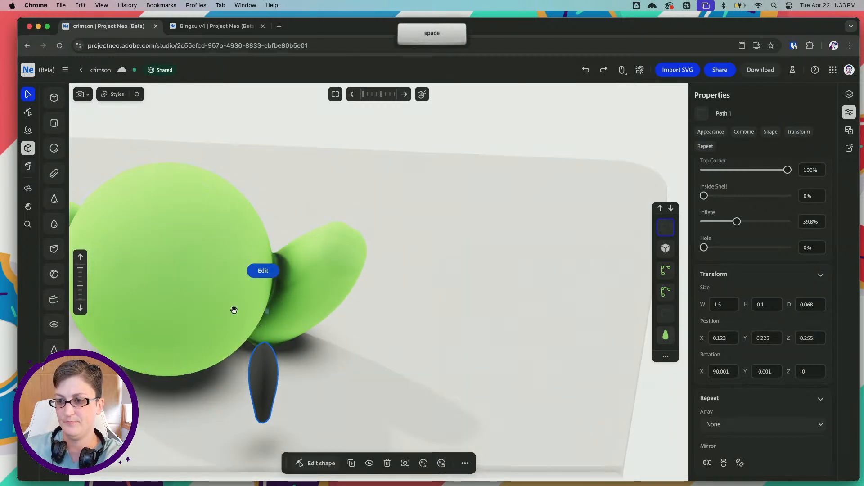
drag(233, 310, 341, 253)
right_drag(341, 245, 338, 252)
scroll(339, 254, down, 3)
click(347, 256)
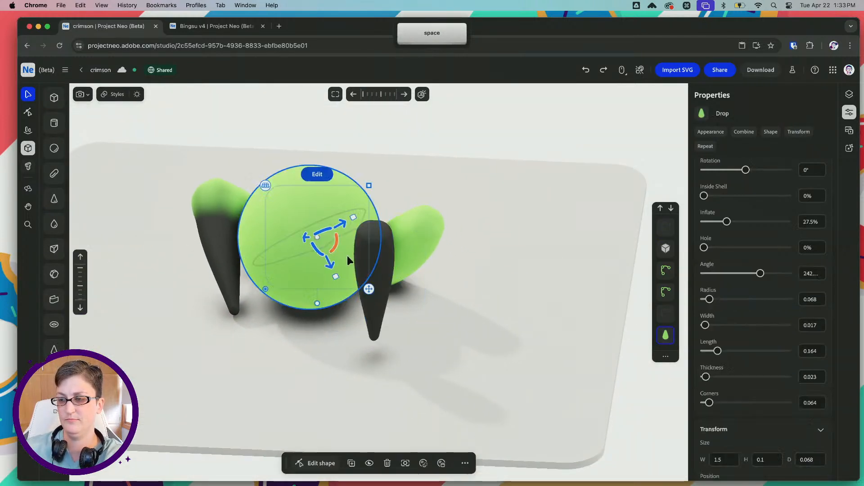
click(376, 275)
mouse_move(407, 282)
mouse_down()
mouse_move(436, 283)
mouse_move(419, 271)
mouse_up()
right_drag(461, 275, 405, 275)
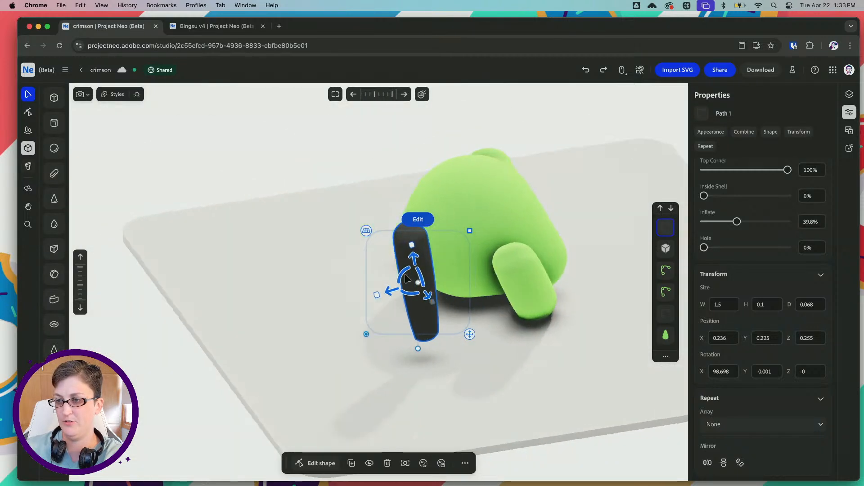
drag(406, 278, 479, 289)
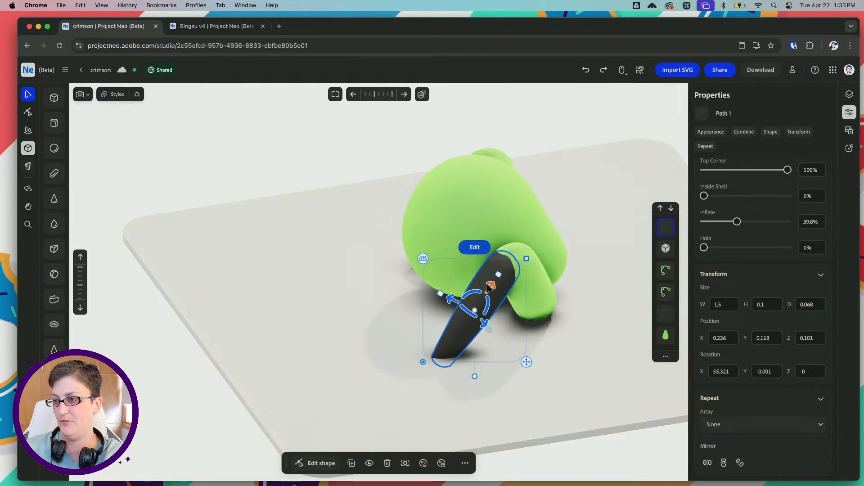
Move the duplicated black leg down the layer stack to directly above the green drop-shaped body
click(534, 282)
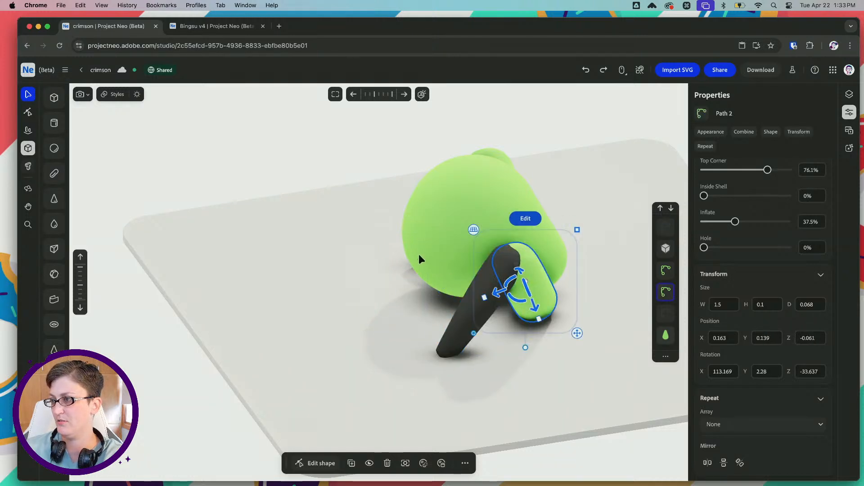
right_drag(419, 255, 629, 280)
click(658, 229)
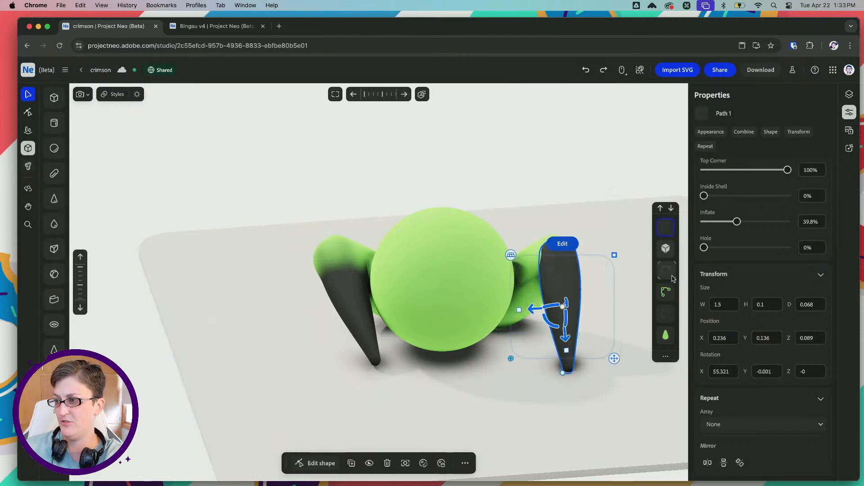
drag(671, 338, 670, 311)
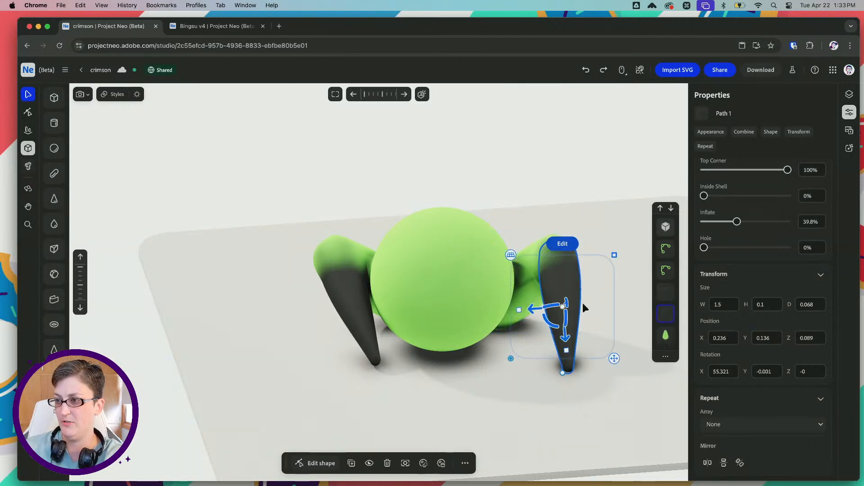
Rotate the duplicated black leg to about 56.699, -12.973, -17.174 degrees and shift it to about X 0.177, Y 0.148, Z 0.08
drag(557, 327, 519, 302)
right_drag(518, 302, 465, 265)
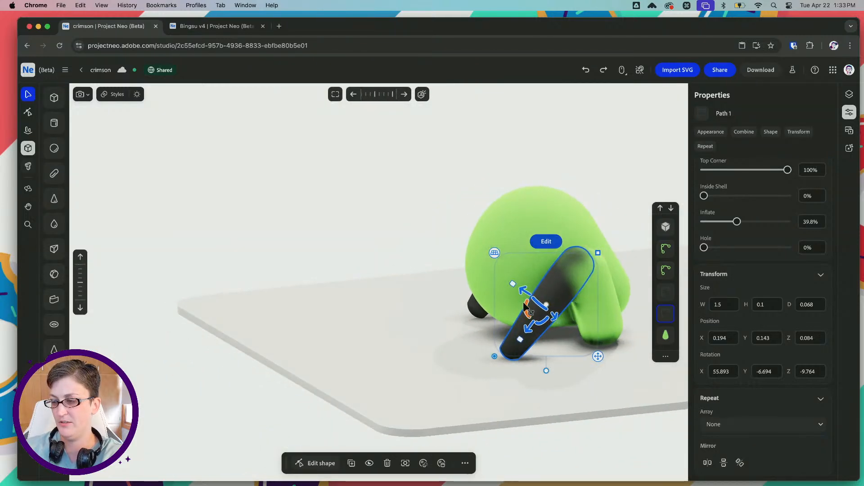
mouse_move(525, 308)
mouse_down()
mouse_move(531, 304)
mouse_move(514, 299)
mouse_up()
right_drag(513, 299, 542, 322)
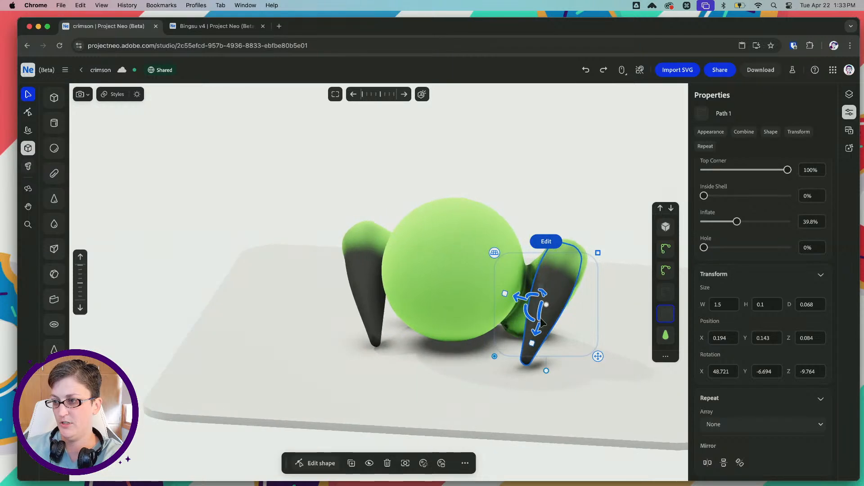
drag(530, 318, 526, 319)
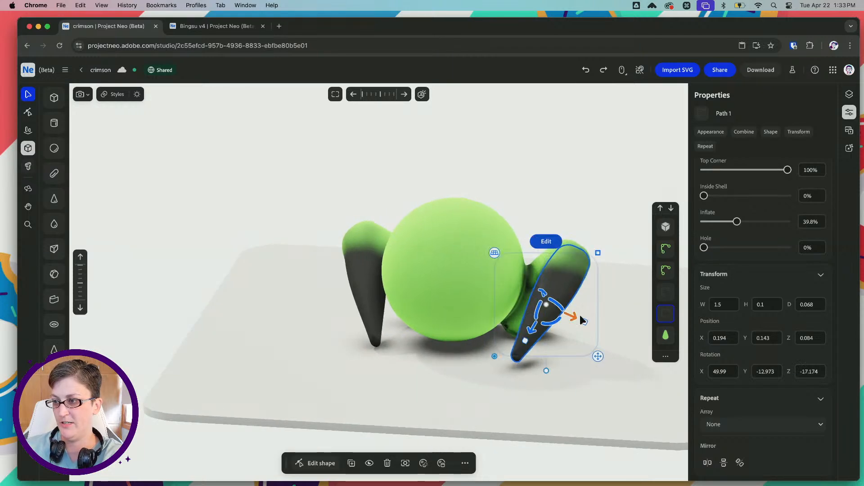
drag(582, 320, 565, 314)
mouse_move(488, 294)
right_down()
mouse_move(486, 274)
mouse_move(479, 289)
right_up()
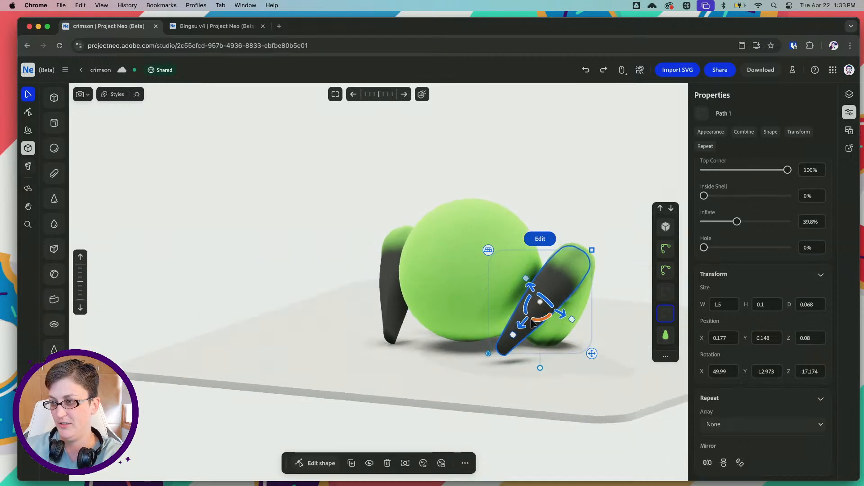
drag(531, 319, 489, 280)
right_drag(489, 280, 504, 284)
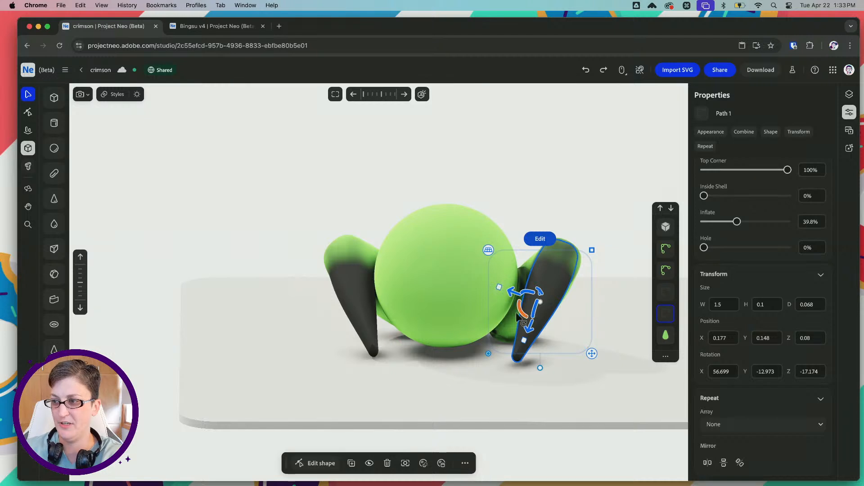
Copy the body's green material colour and apply #83bb5f to both black legs
key(shift)
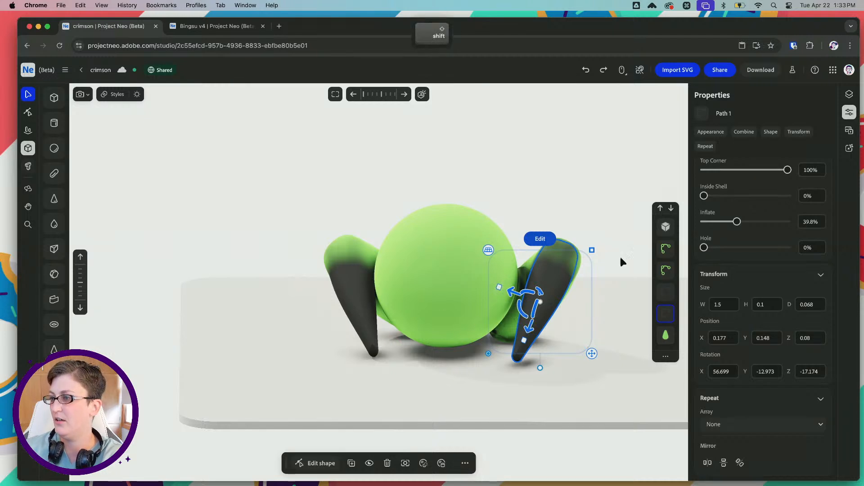
click(483, 239)
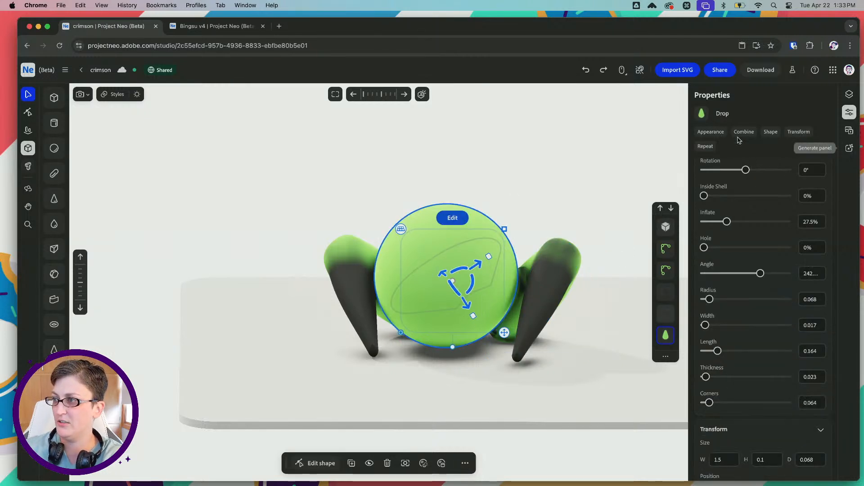
scroll(759, 155, up, 5)
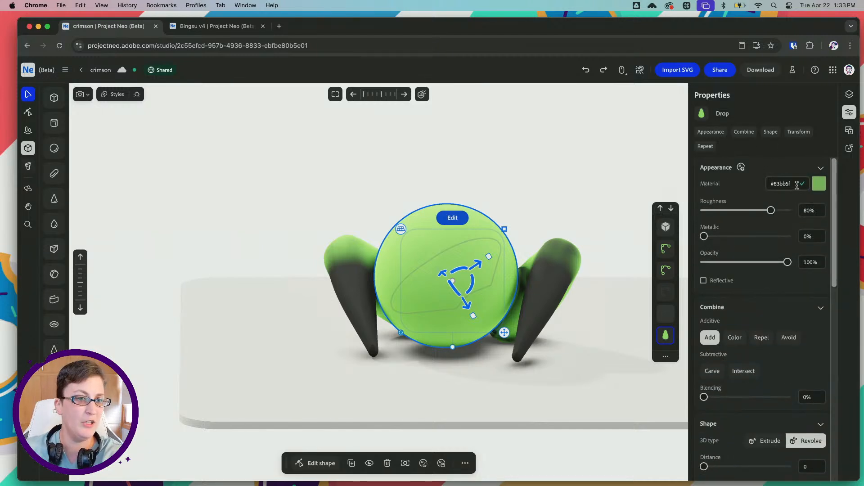
double_click(797, 185)
key(super+c)
click(561, 277)
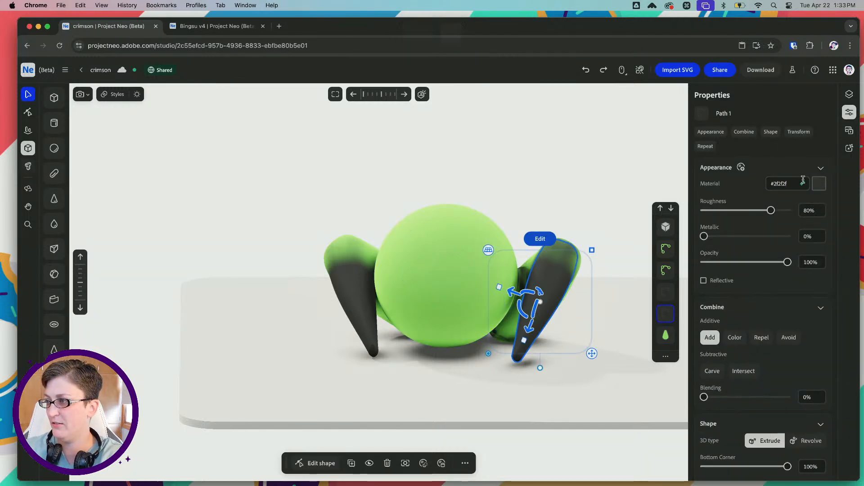
key(super+v)
key(Tab)
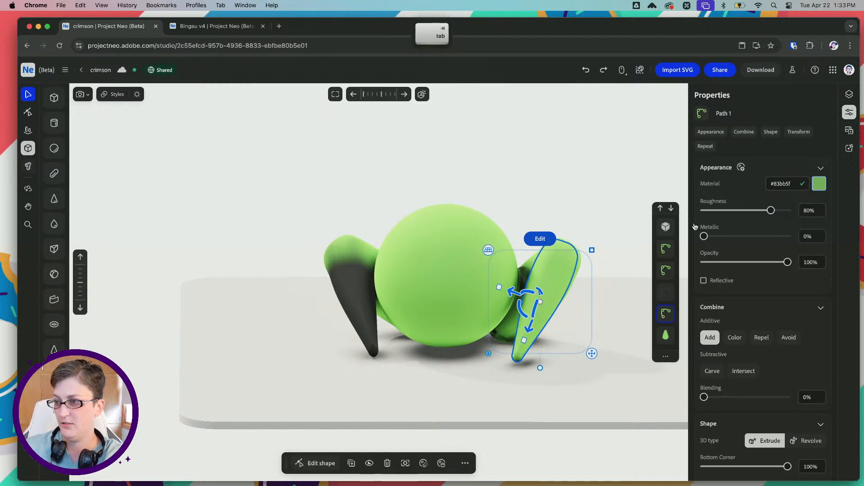
click(368, 274)
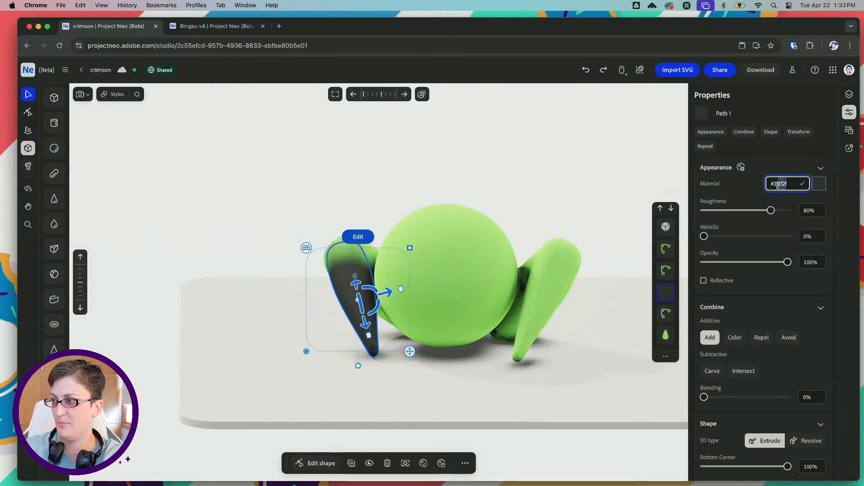
text(#83bb5f)
key(Tab)
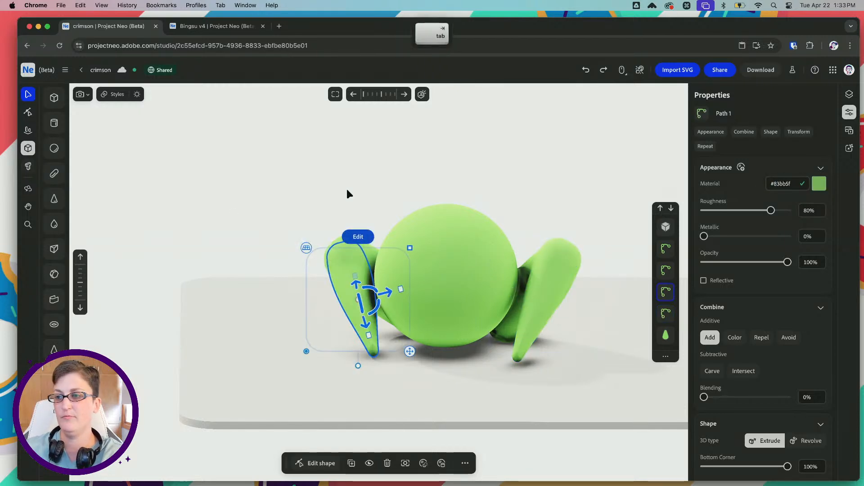
click(381, 185)
Fine-tune the duplicated front leg's position and rotation to match the front leg on the body's other side
right_drag(389, 185, 365, 235)
click(540, 297)
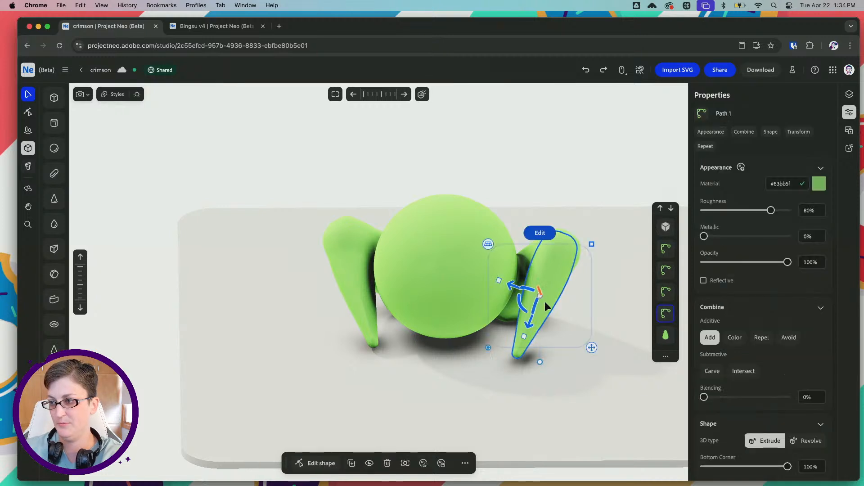
drag(511, 287, 513, 299)
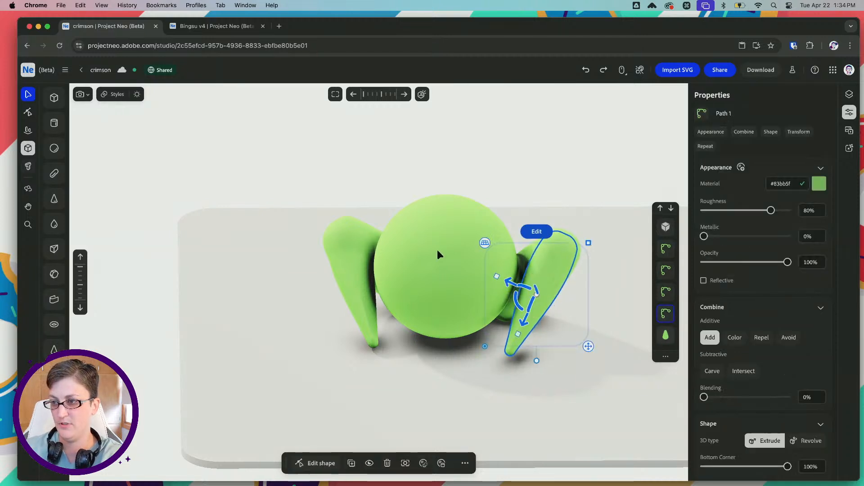
right_drag(437, 250, 457, 245)
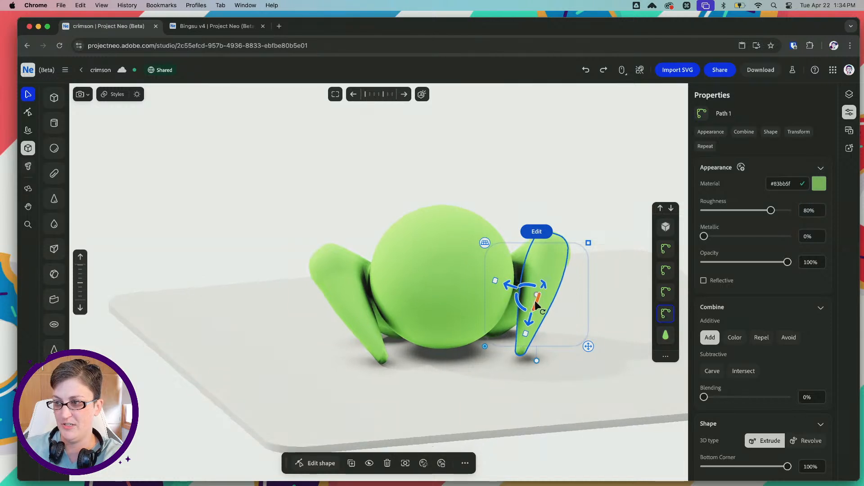
drag(535, 301, 534, 303)
right_drag(553, 288, 485, 278)
drag(516, 285, 520, 284)
right_drag(459, 257, 536, 270)
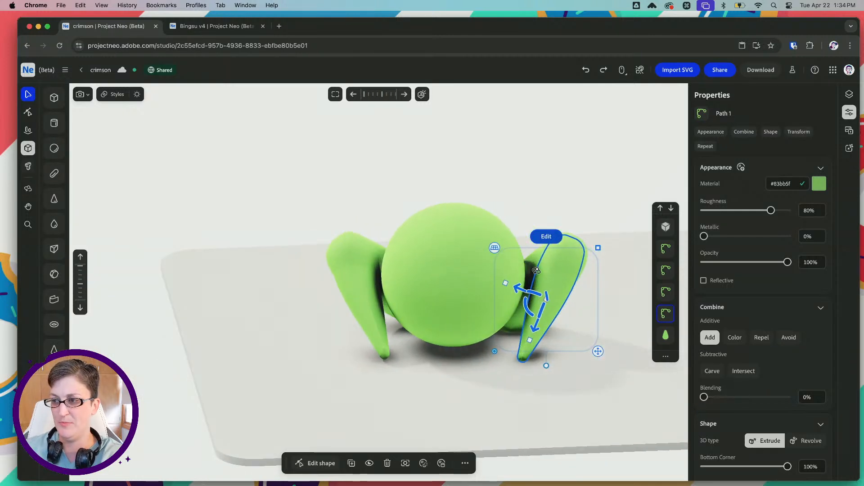
drag(519, 292, 522, 304)
mouse_move(358, 468)
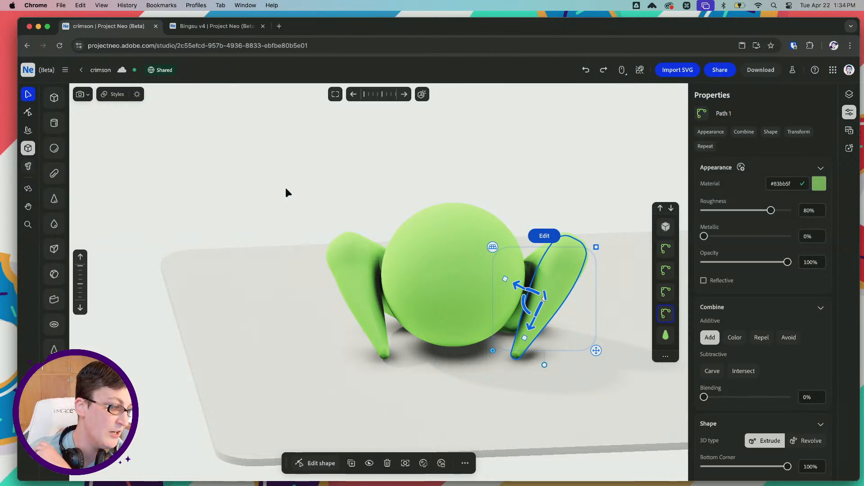
click(364, 201)
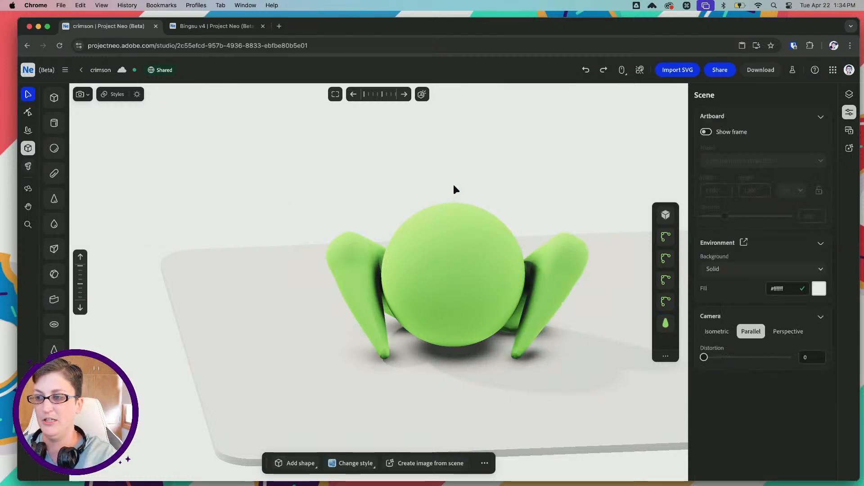
mouse_move(480, 185)
middle_down()
mouse_move(347, 196)
mouse_move(340, 178)
mouse_move(509, 188)
mouse_move(482, 186)
middle_up()
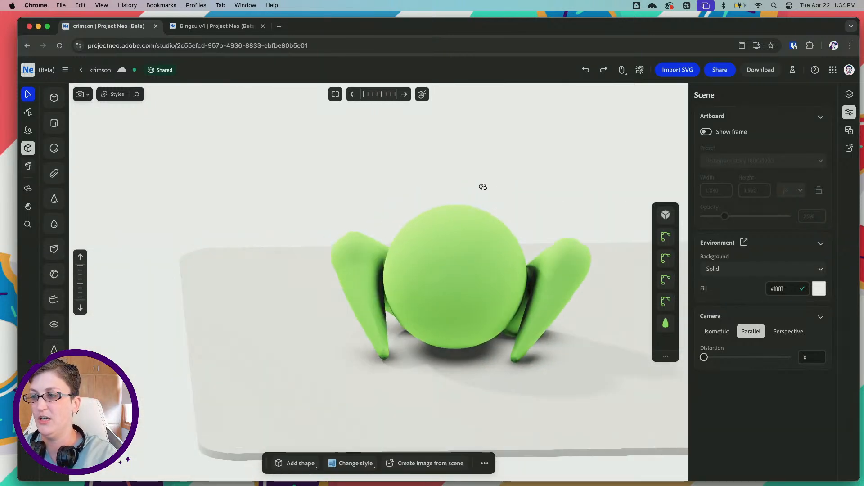
Duplicate the original front leg, straighten the copy beside the body, and scale it down to about half size
click(369, 315)
key(super+v)
drag(394, 295, 382, 310)
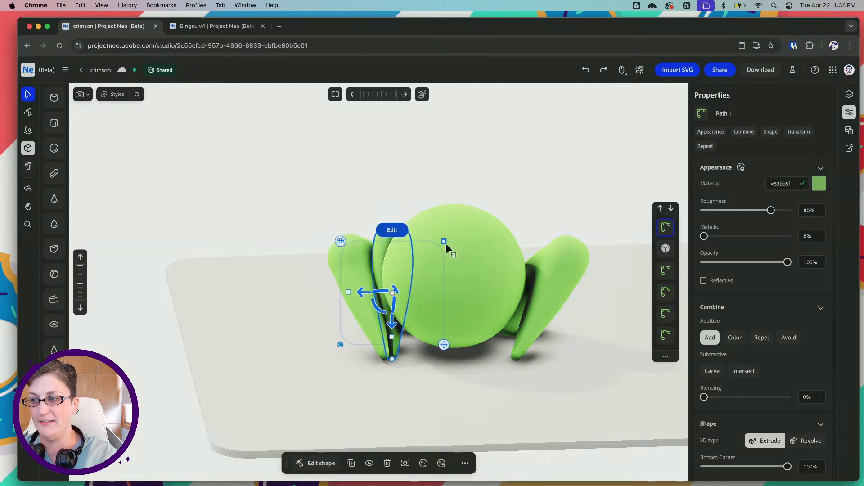
drag(444, 242, 401, 266)
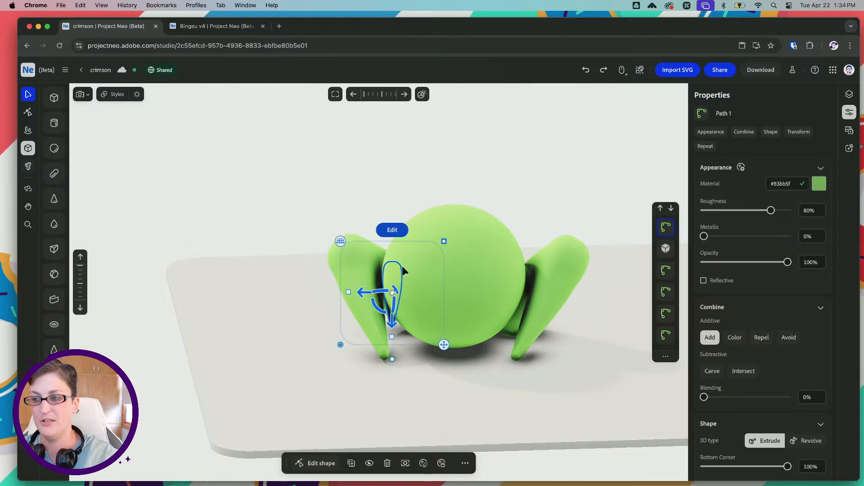
Move the small leg copy forward and down to the ground in front of the body, beside the original front leg's foot
right_drag(403, 267, 472, 269)
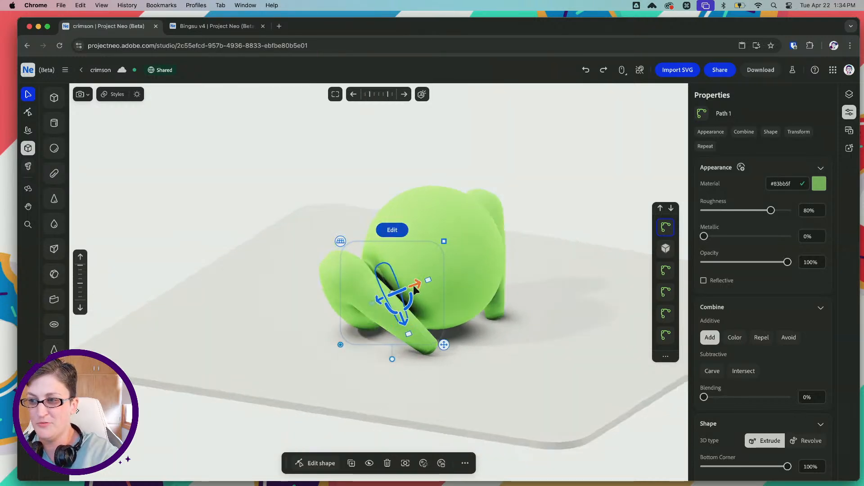
drag(414, 286, 460, 280)
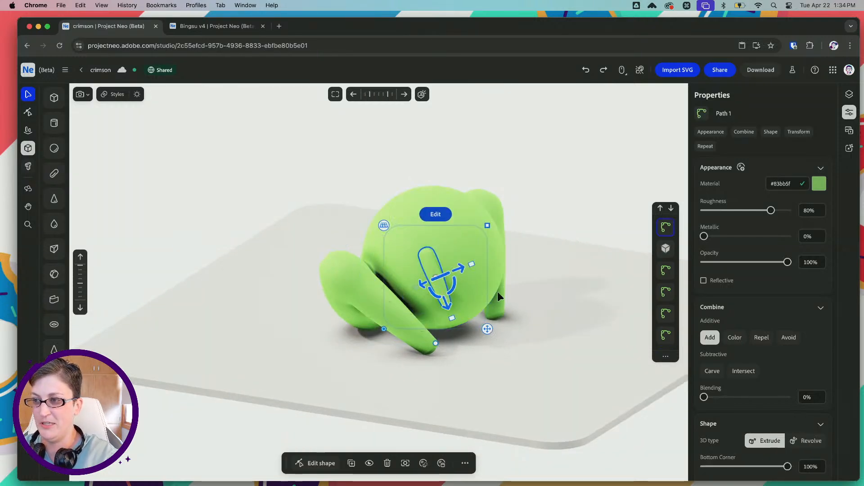
right_drag(498, 292, 461, 291)
drag(436, 307, 437, 347)
drag(408, 317, 419, 318)
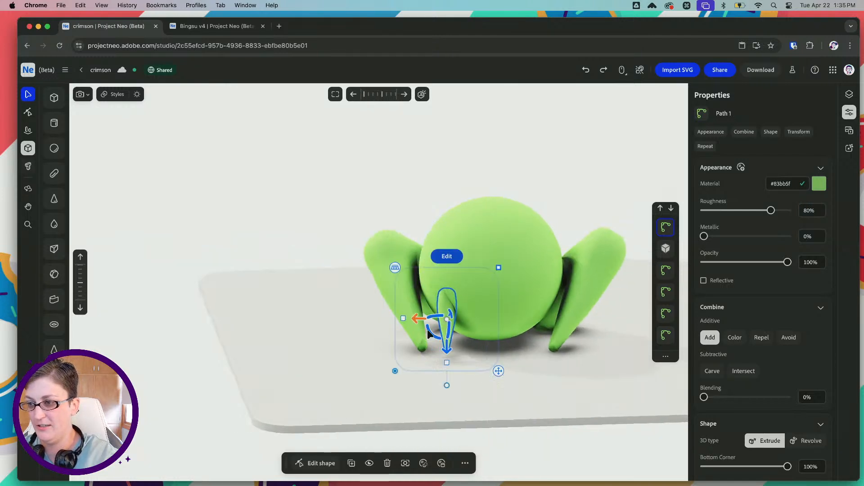
right_drag(399, 297, 468, 336)
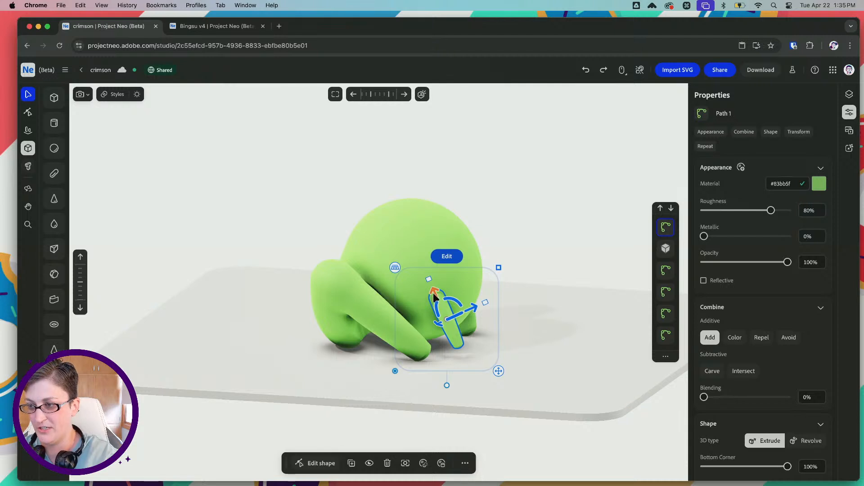
drag(433, 296, 440, 302)
right_drag(481, 300, 437, 303)
scroll(471, 303, down, 2)
scroll(471, 303, up, 6)
key(space)
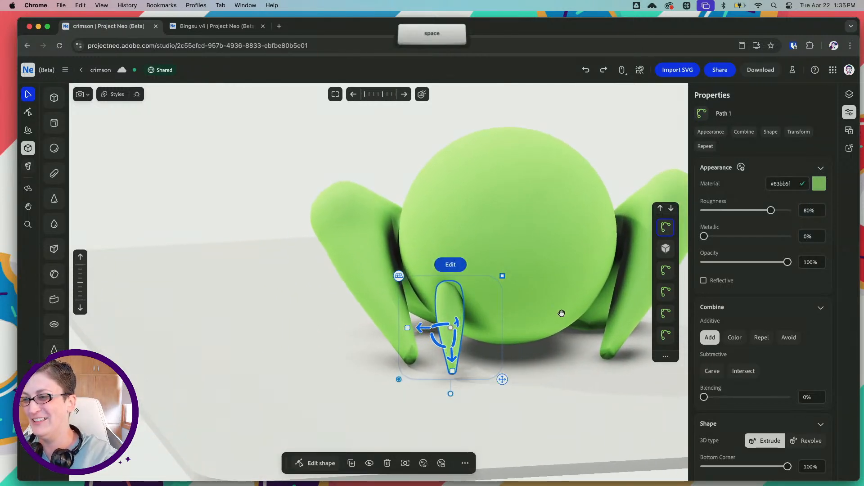
Set the small front leg's blending to about 42.9% and fine-tune its placement against the underside of the body
drag(562, 313, 500, 311)
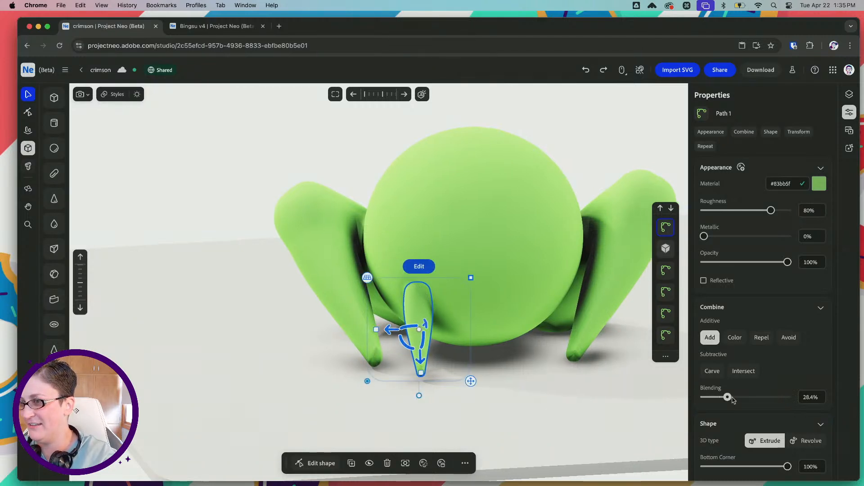
right_drag(460, 344, 509, 343)
drag(425, 311, 412, 322)
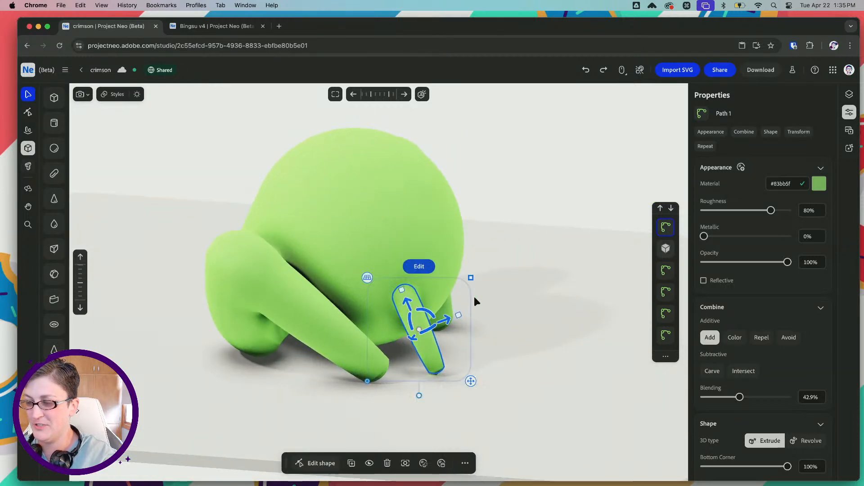
right_drag(474, 297, 391, 311)
drag(386, 331, 390, 330)
right_drag(394, 317, 381, 304)
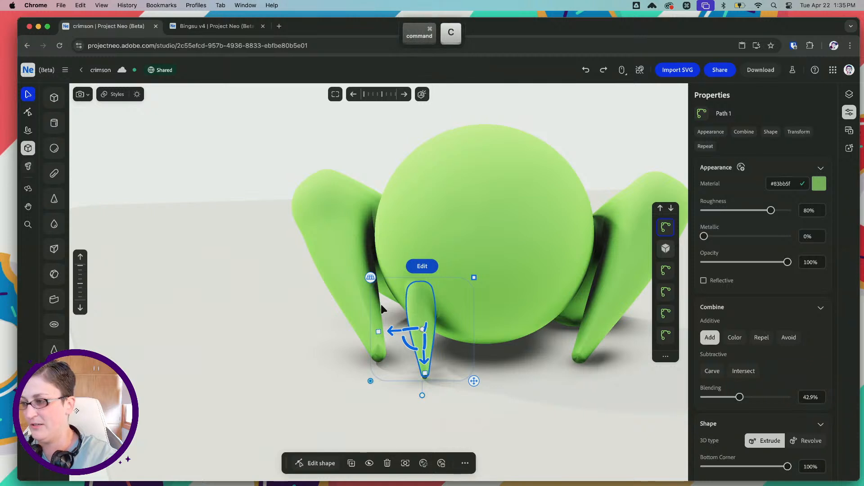
Duplicate the small front leg, move the copy to the other side of the body's front, and adjust its position and rotation to match
scroll(747, 402, down, 5)
scroll(747, 402, down, 2)
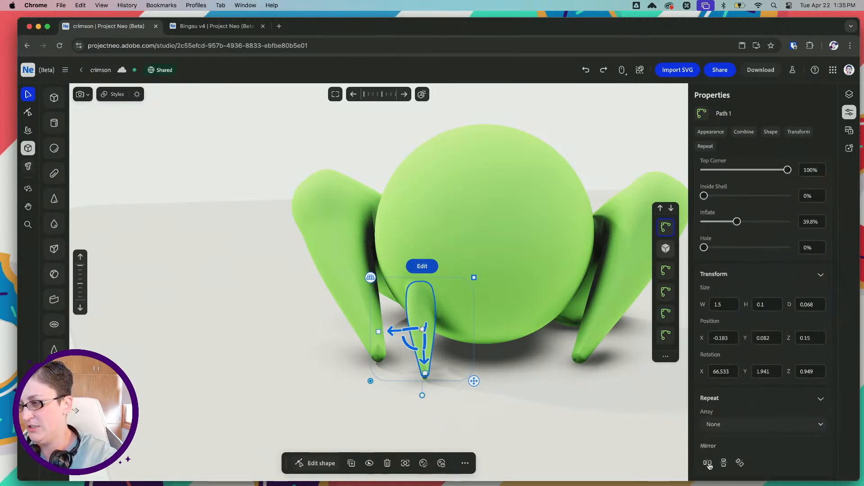
key(super+v)
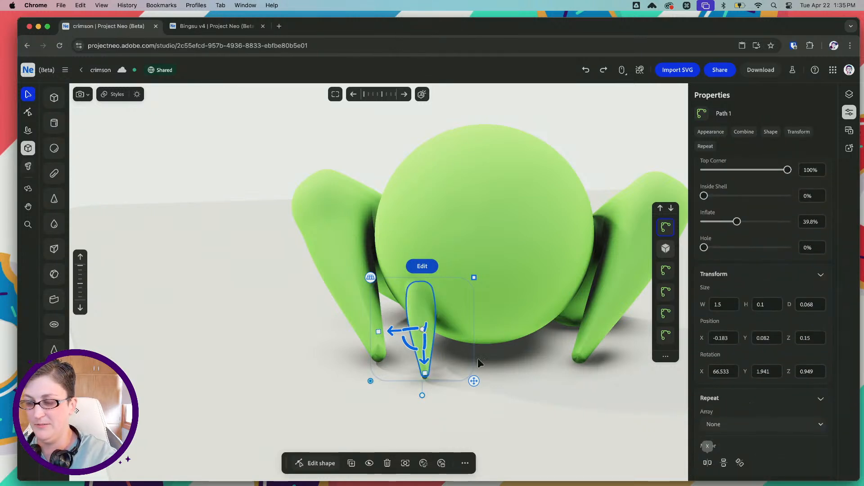
drag(396, 333, 517, 338)
right_drag(567, 340, 522, 346)
drag(540, 354, 538, 354)
right_drag(467, 318, 523, 327)
drag(527, 340, 525, 336)
mouse_move(525, 336)
right_down()
mouse_move(479, 330)
mouse_move(511, 331)
right_up()
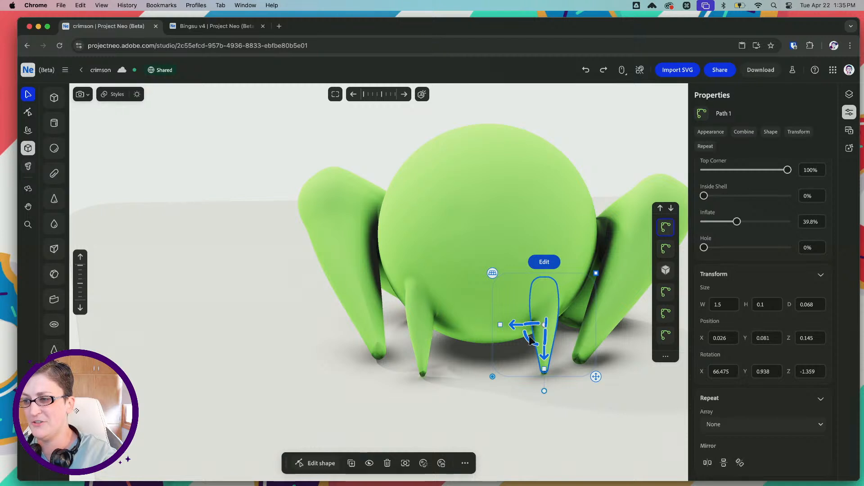
drag(530, 341, 519, 327)
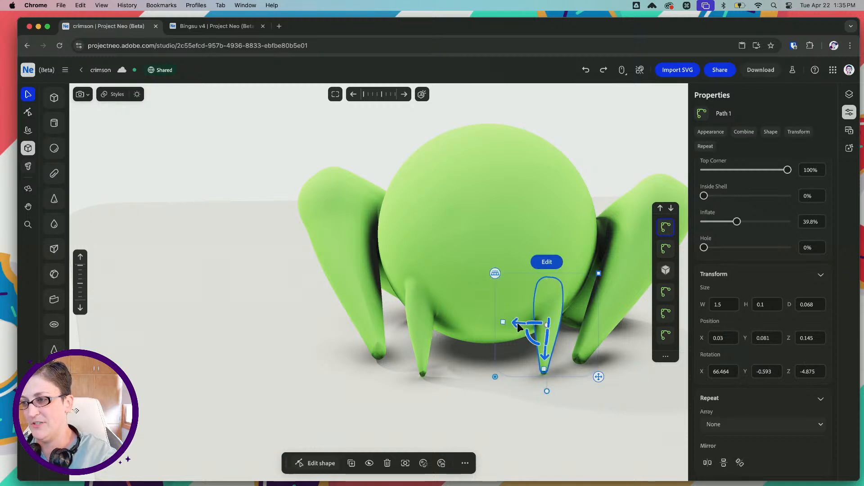
Slightly rotate the original small front leg
click(417, 334)
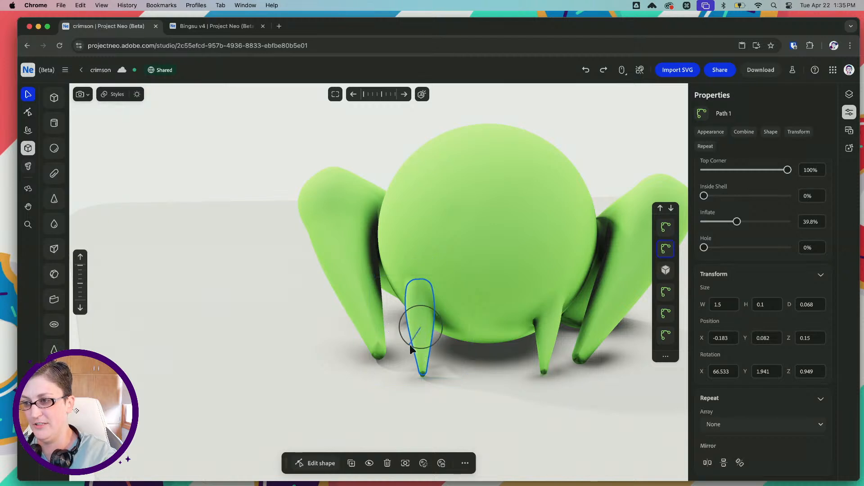
drag(410, 345, 410, 345)
scroll(496, 342, down, 3)
scroll(496, 342, down, 3)
click(528, 207)
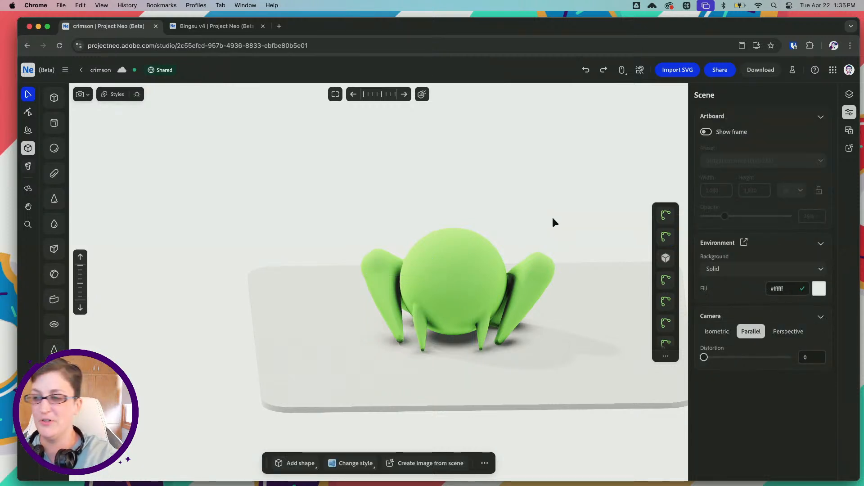
Nudge the original small front leg sideways, slightly closer to the middle of the body
mouse_move(436, 223)
right_down()
mouse_move(428, 230)
mouse_move(440, 226)
right_up()
scroll(443, 285, up, 3)
scroll(444, 288, up, 2)
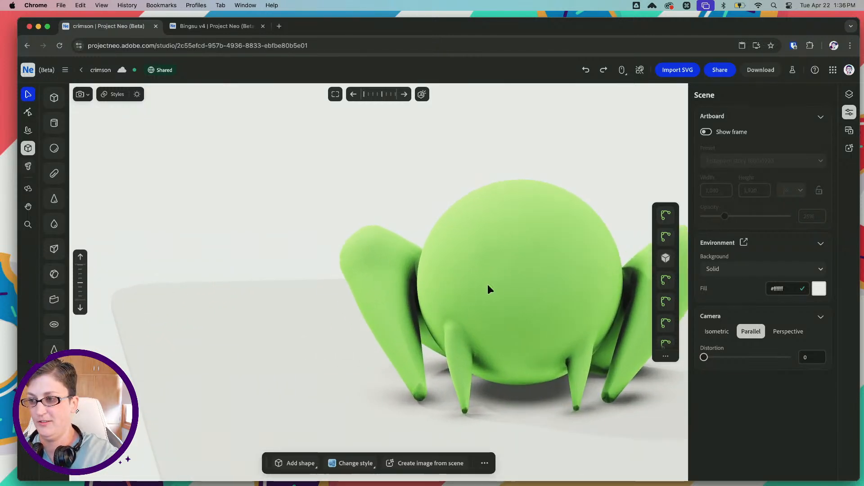
right_drag(488, 290, 512, 287)
click(436, 346)
right_drag(436, 345, 445, 322)
drag(412, 350, 418, 350)
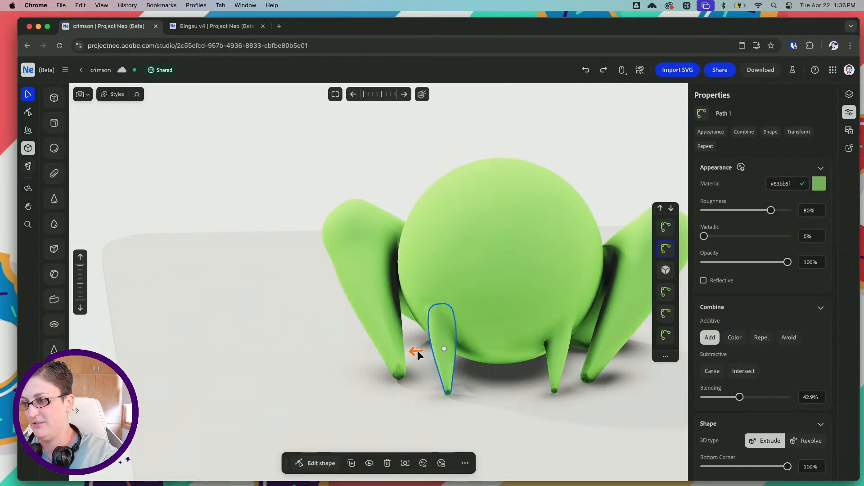
right_drag(495, 291, 500, 257)
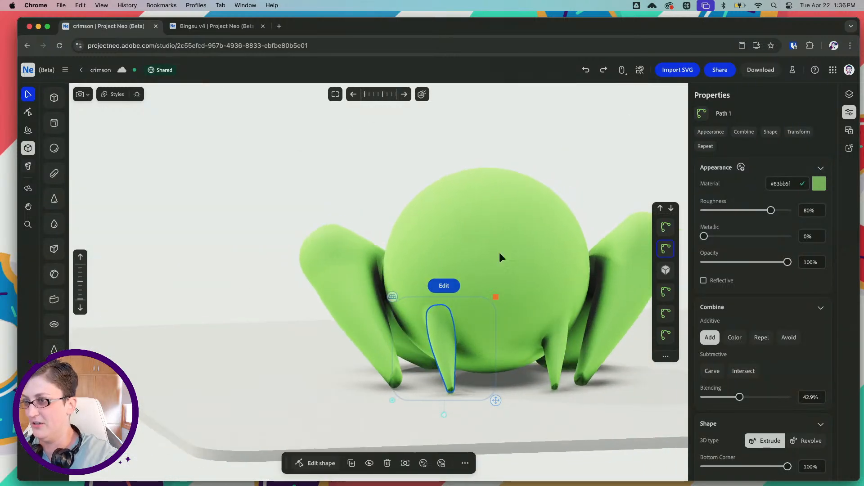
Reorder the Base shape above all the leg paths in the object stack
click(557, 182)
scroll(538, 235, down, 5)
key(space)
drag(531, 206, 487, 210)
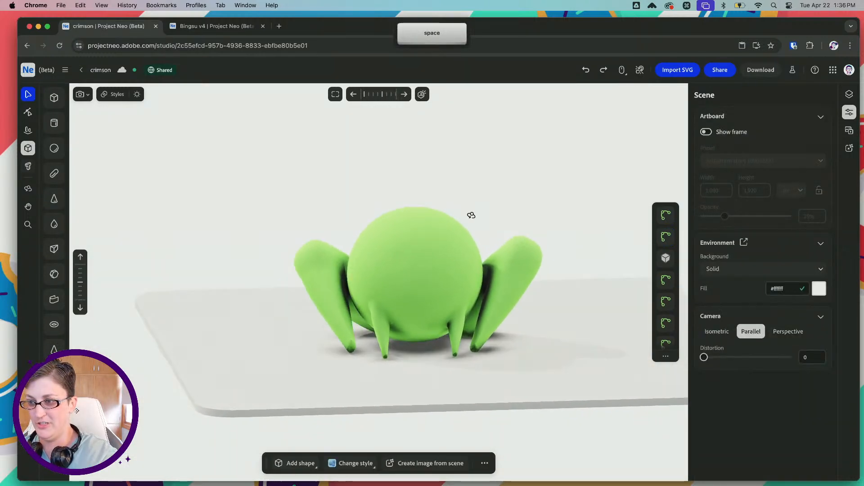
mouse_move(469, 216)
right_down()
mouse_move(540, 214)
mouse_move(475, 221)
right_up()
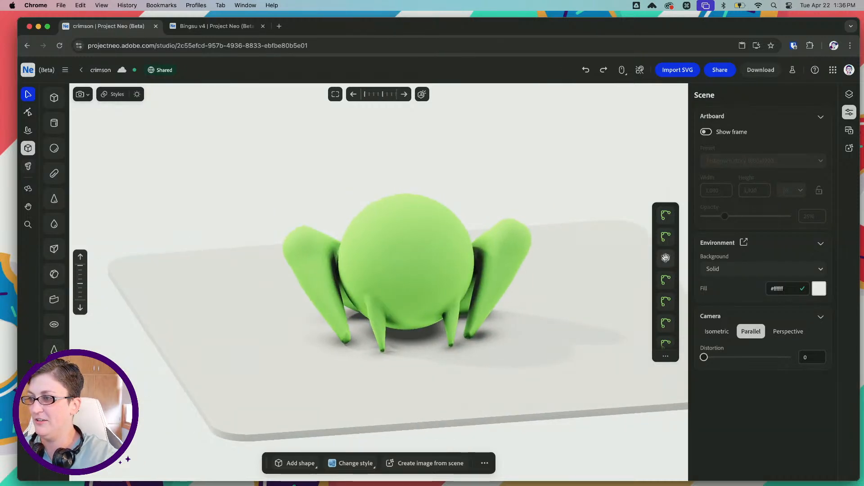
click(666, 257)
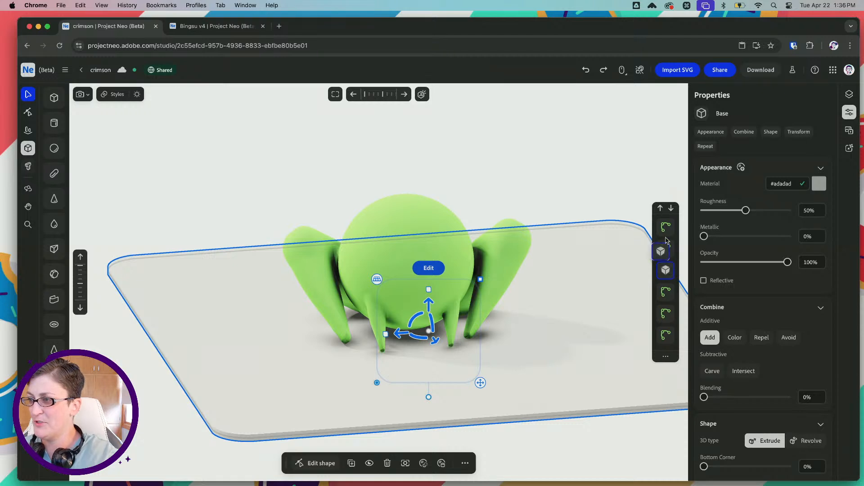
drag(667, 240, 665, 231)
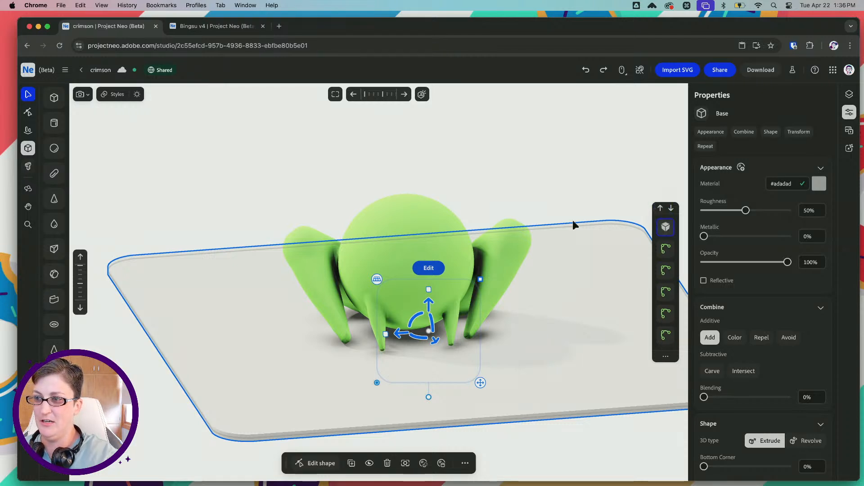
click(455, 199)
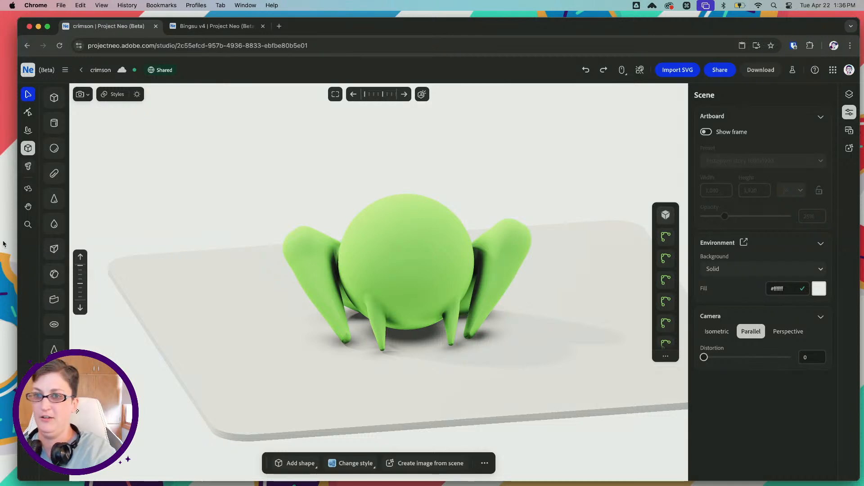
Add a sphere just above the frog's body
click(54, 148)
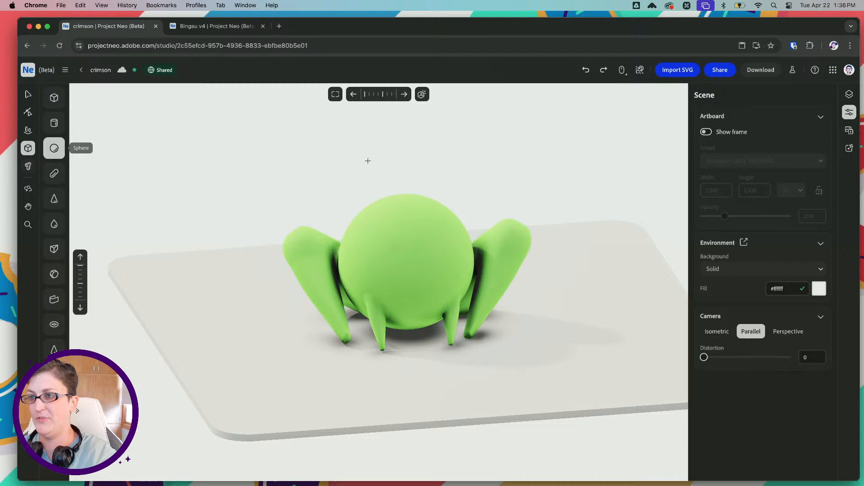
click(397, 164)
key(Escape)
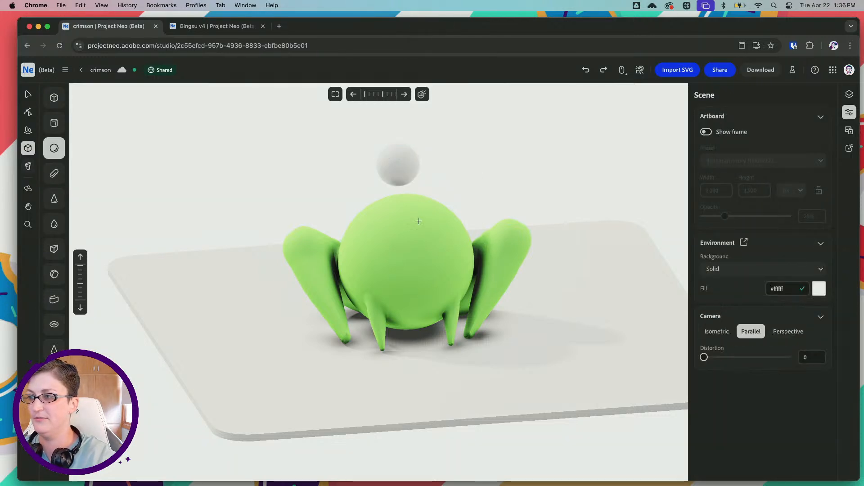
click(28, 93)
Copy the body's green material colour and apply #83bb5f to the new sphere
click(445, 209)
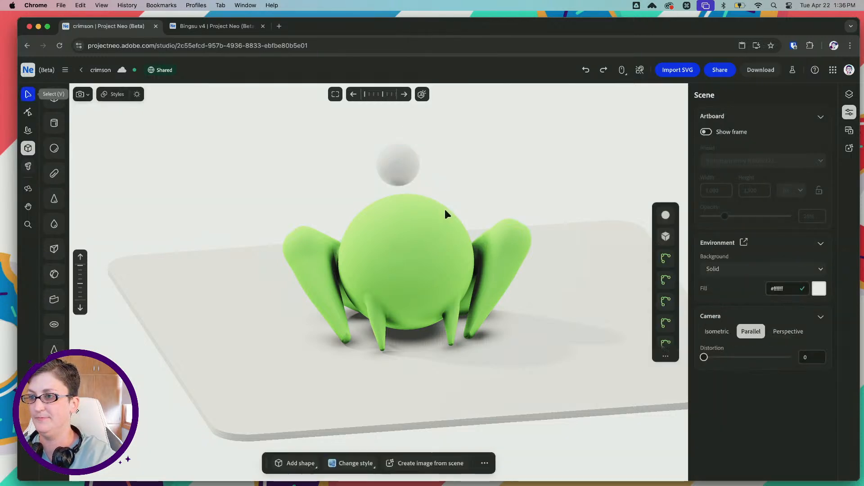
click(782, 184)
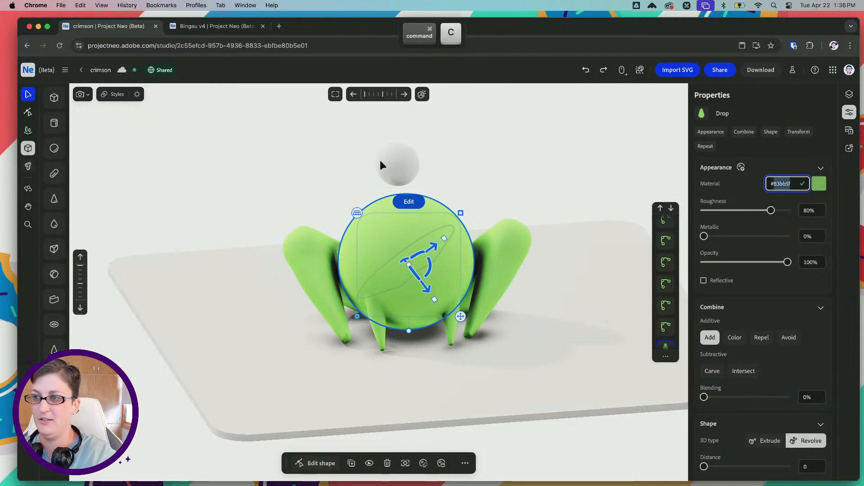
click(396, 164)
click(790, 183)
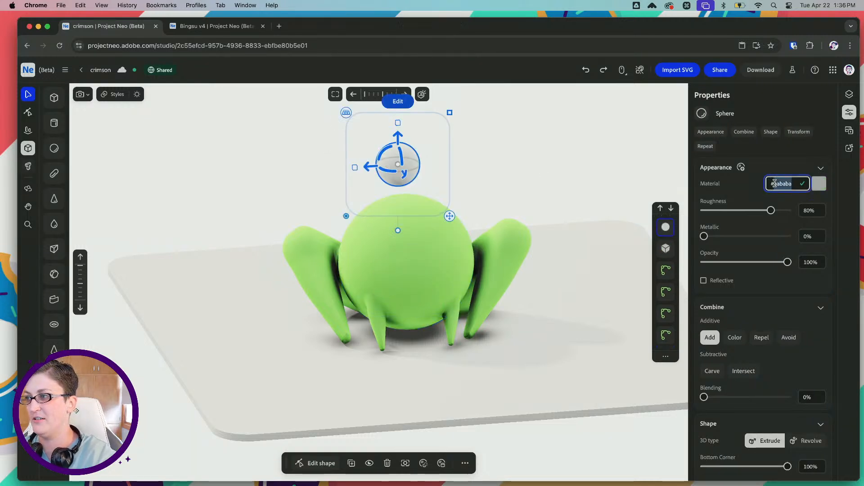
text(#83bb5f)
key(Tab)
Lower the sphere onto the body, bring it forward, and offset it to one side of the head's top as an eye bump
drag(374, 166, 388, 167)
drag(416, 136, 422, 166)
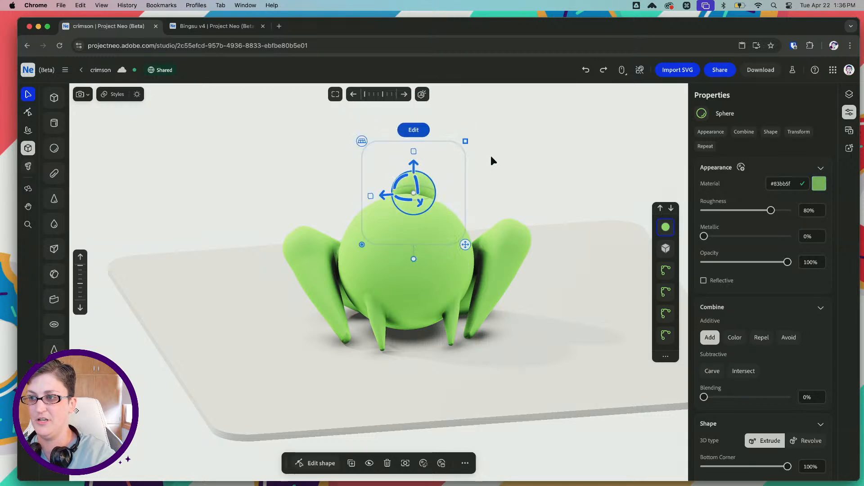
right_drag(489, 157, 445, 172)
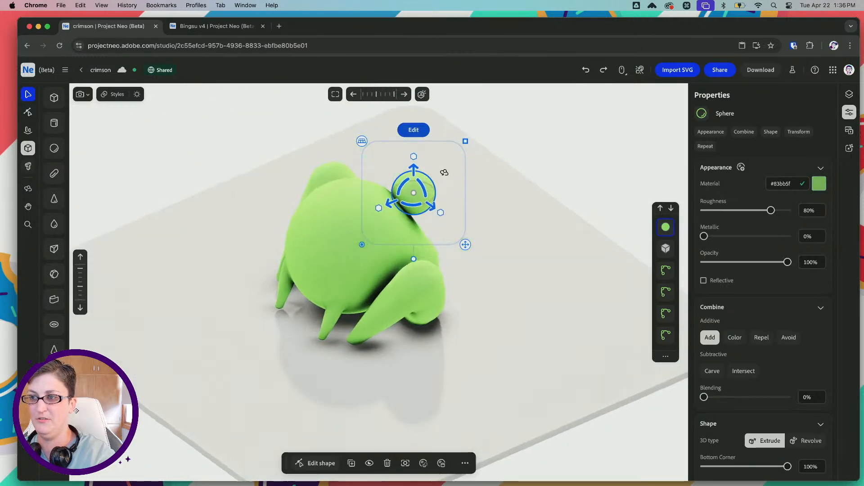
drag(387, 200, 337, 221)
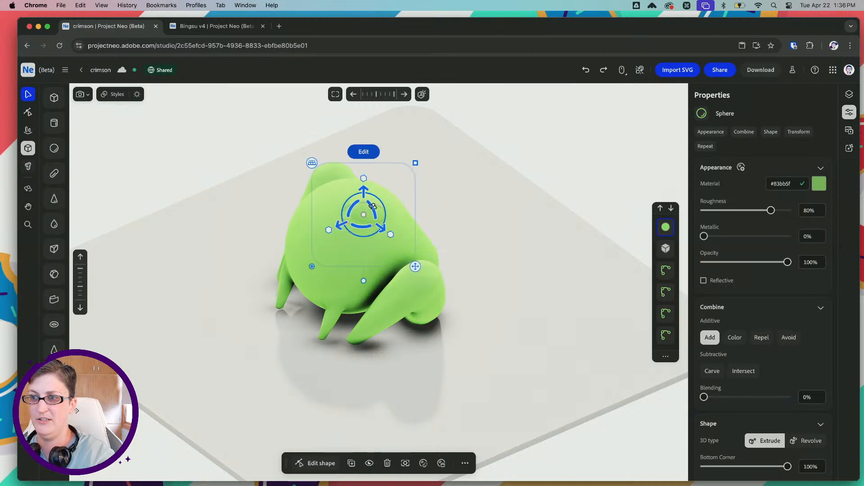
right_drag(370, 204, 414, 203)
scroll(333, 196, up, 5)
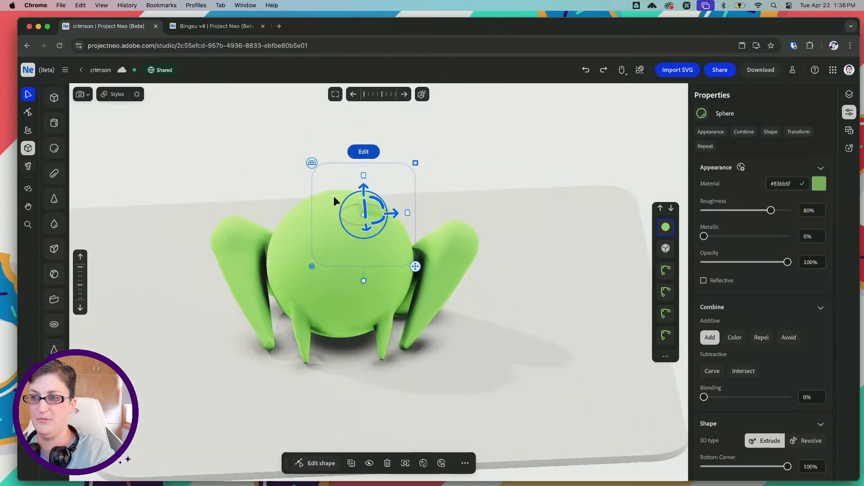
drag(382, 193, 391, 170)
drag(349, 199, 352, 198)
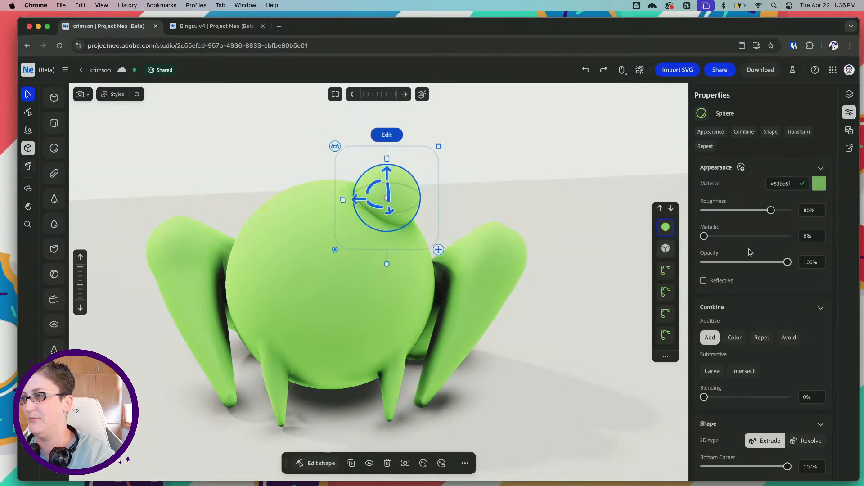
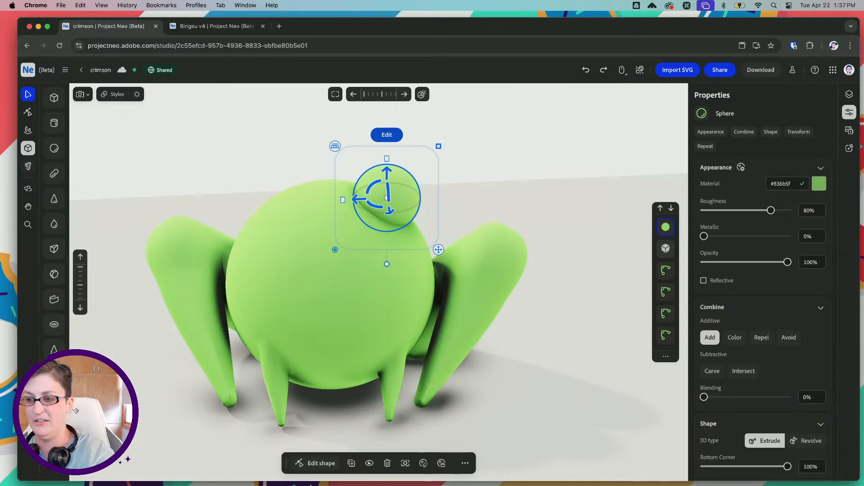
Switch to Illustrator to check the eye placement in the frog sketches, and return to Project Neo
mouse_move(348, 485)
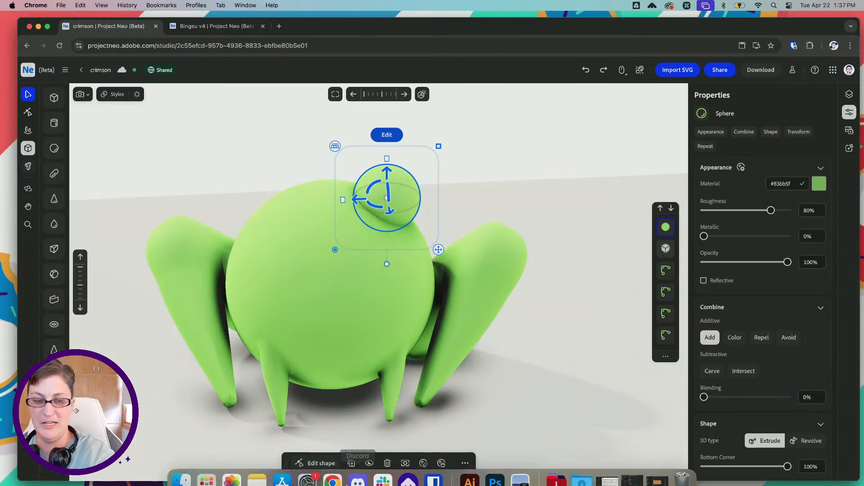
click(469, 479)
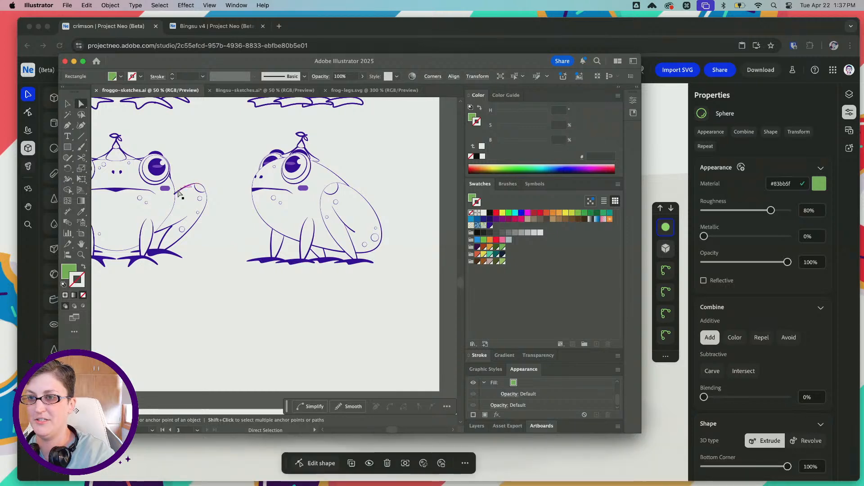
drag(198, 154, 264, 158)
click(529, 33)
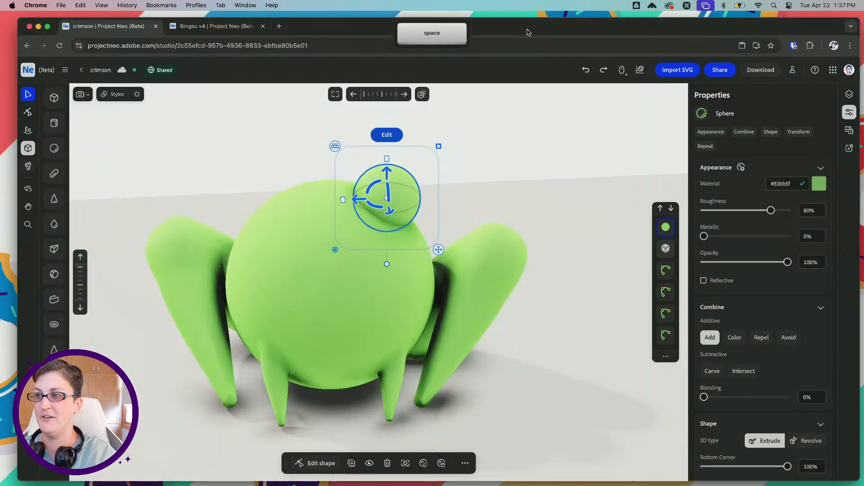
key(super+v)
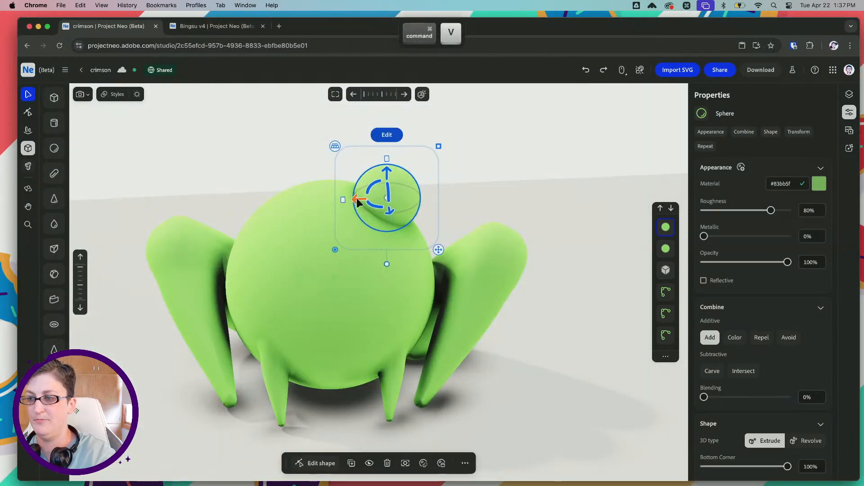
drag(358, 202, 252, 199)
key(BackSpace)
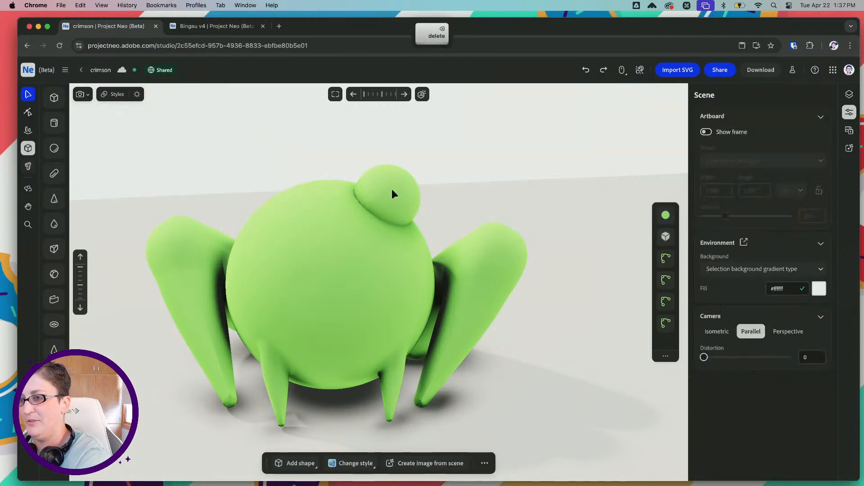
Try to mirror the eye sphere along X and spread the mirrored pair apart across the head
click(391, 193)
drag(358, 199, 364, 199)
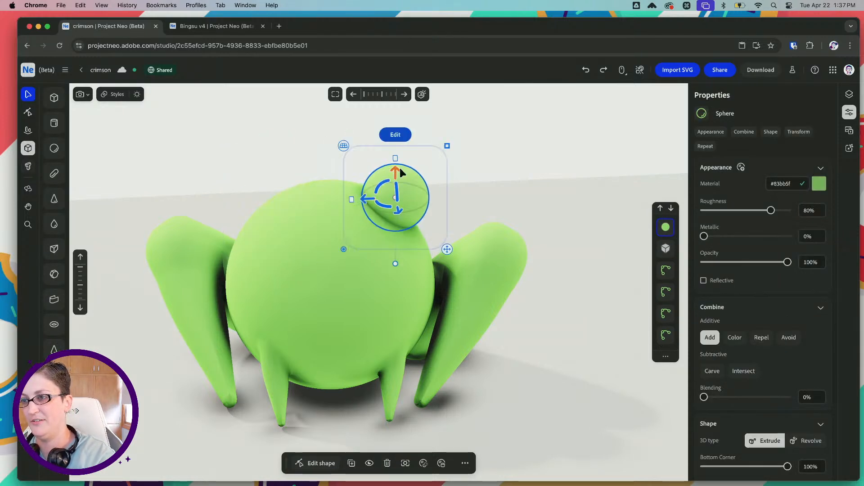
scroll(765, 388, down, 10)
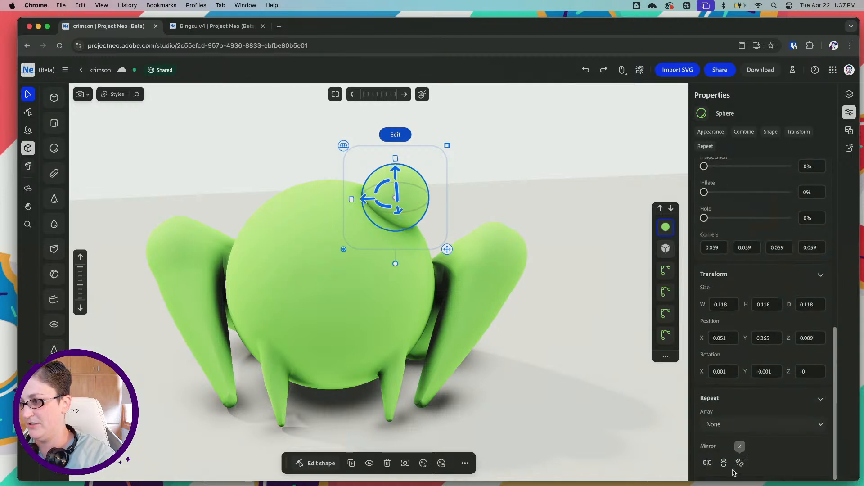
click(708, 463)
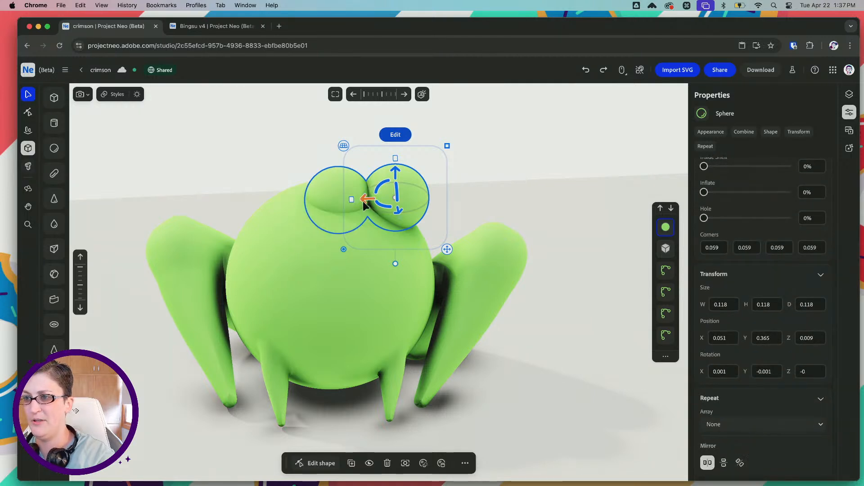
drag(363, 203, 412, 197)
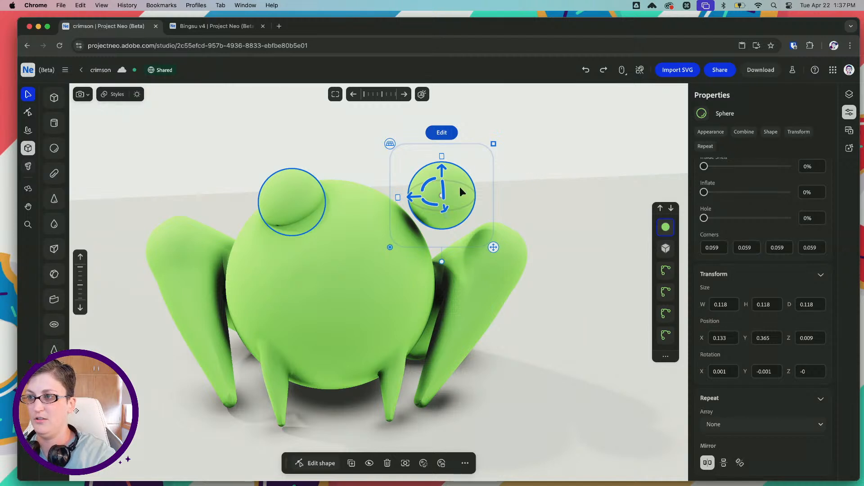
key(super+z)
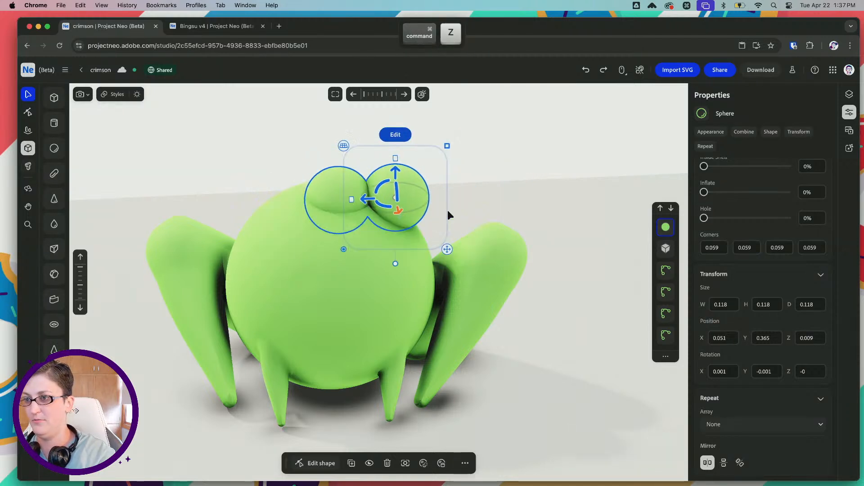
key(super+z)
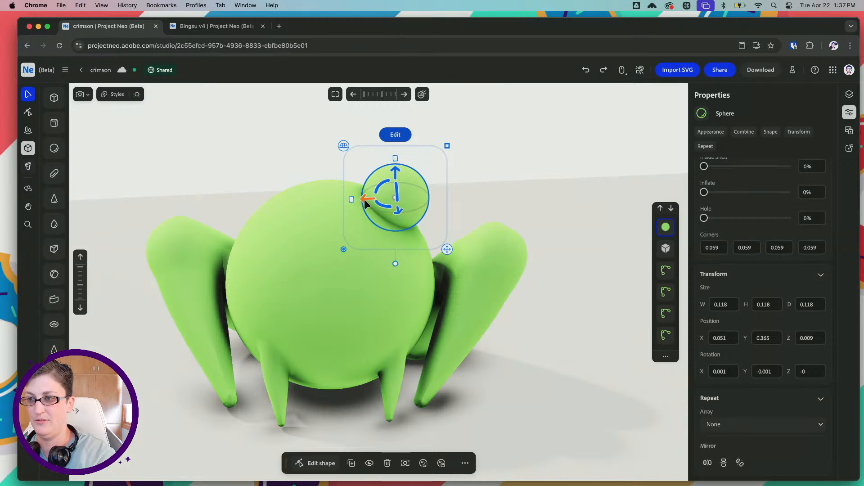
Try to mirror the eye sphere along X after shifting it past the middle of the head to about X -0.043
drag(365, 203, 312, 202)
click(709, 464)
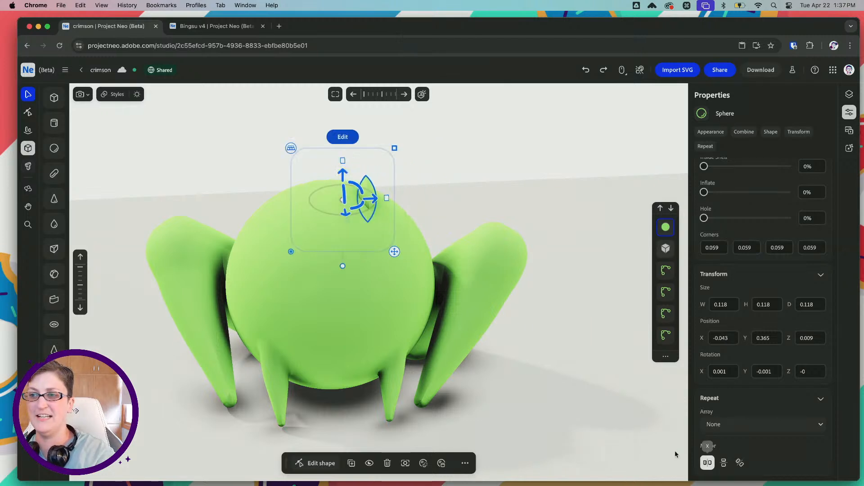
drag(372, 202, 452, 198)
key(super+z)
key(super+z)
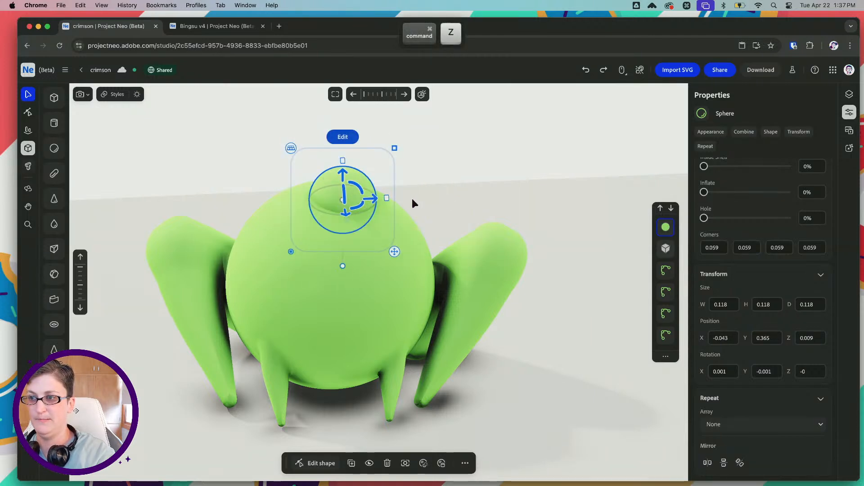
Try mirroring the eye sphere along X again from a position farther across the head, at about X -0.065
click(360, 201)
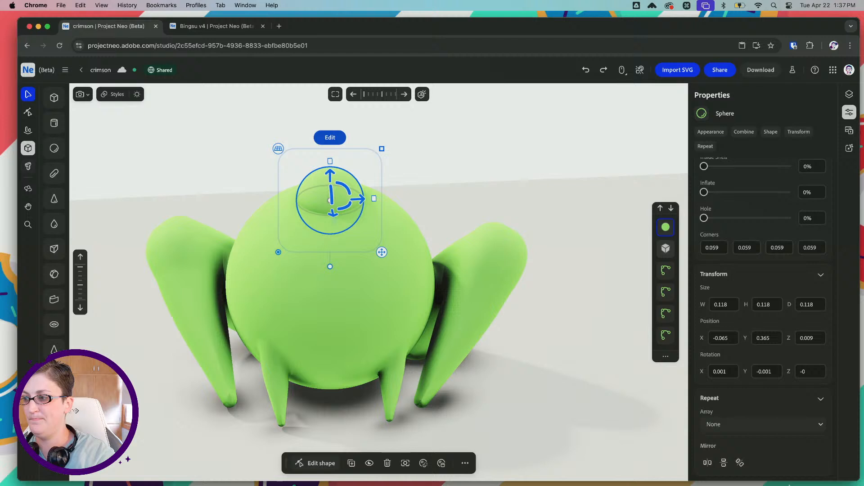
click(708, 462)
drag(354, 200, 350, 202)
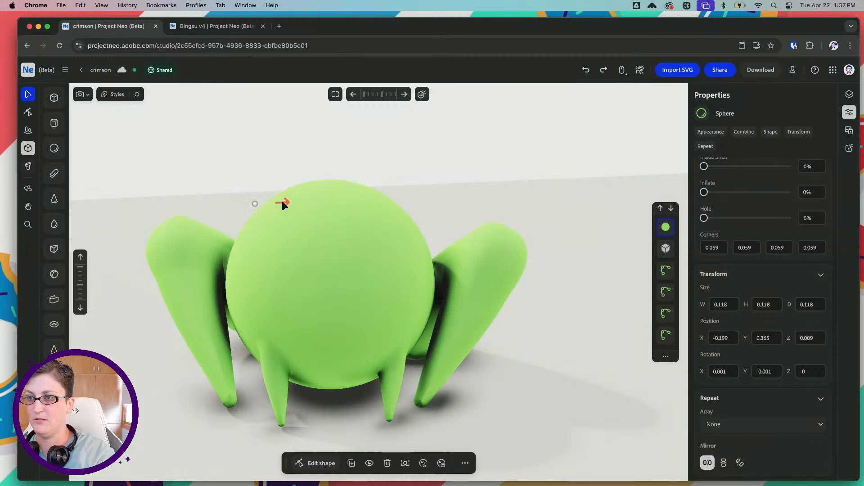
drag(404, 202, 450, 197)
key(super+z)
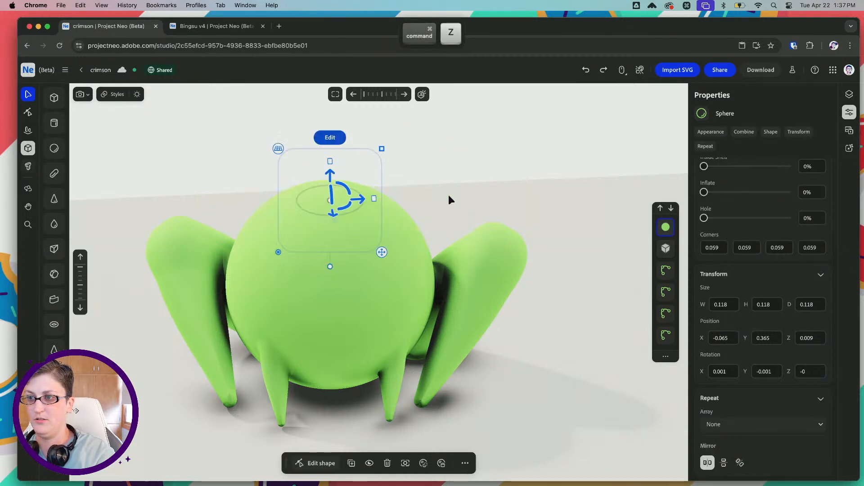
Return the eye sphere to about X 0.046 without mirroring, and place a pasted copy on the opposite side of the head
drag(363, 199, 418, 196)
key(super+v)
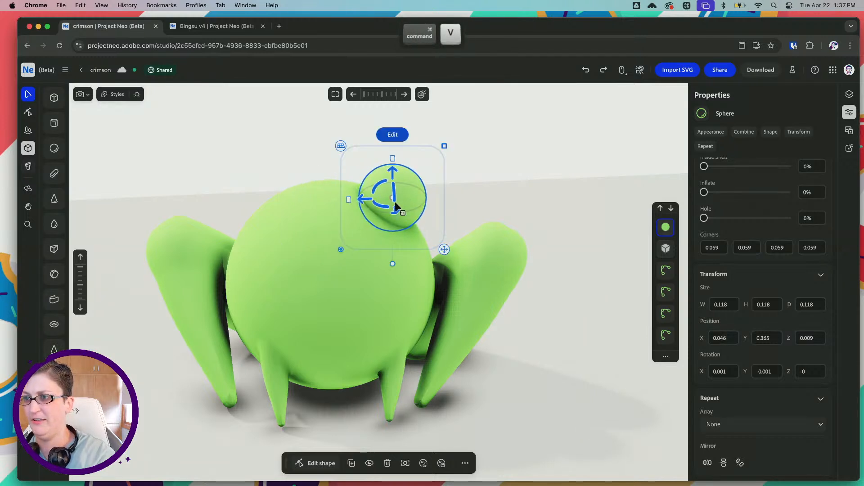
drag(361, 204, 220, 209)
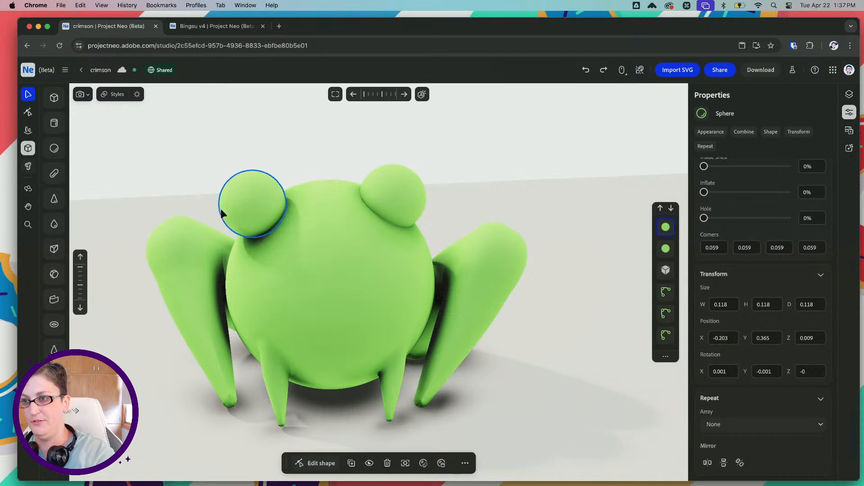
Even out the eye spheres to about X -0.189 and 0.054, and lower both slightly together onto the head
right_drag(314, 211, 309, 199)
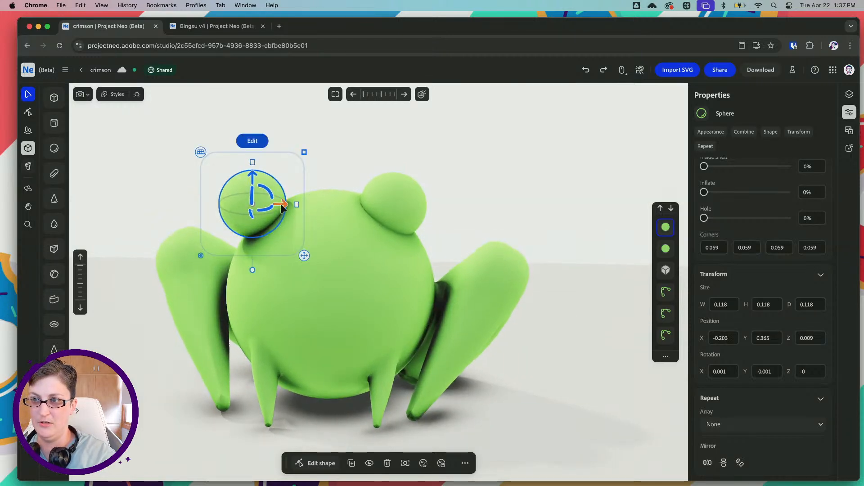
click(394, 205)
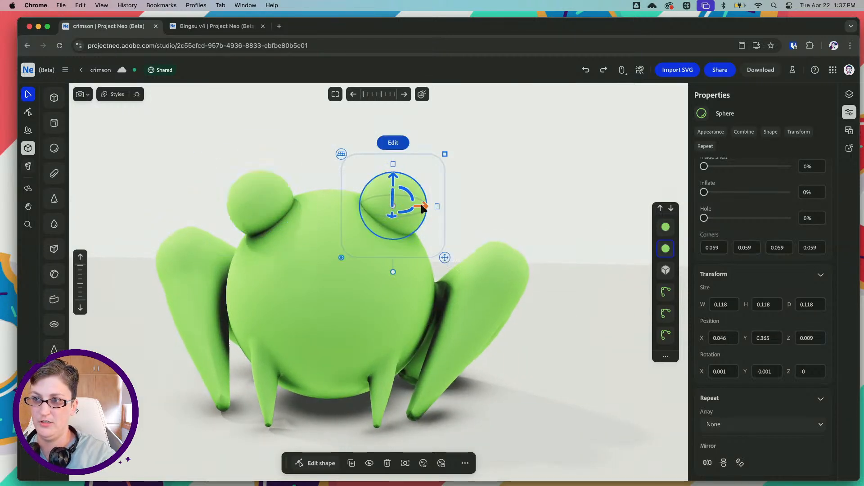
drag(420, 204, 425, 204)
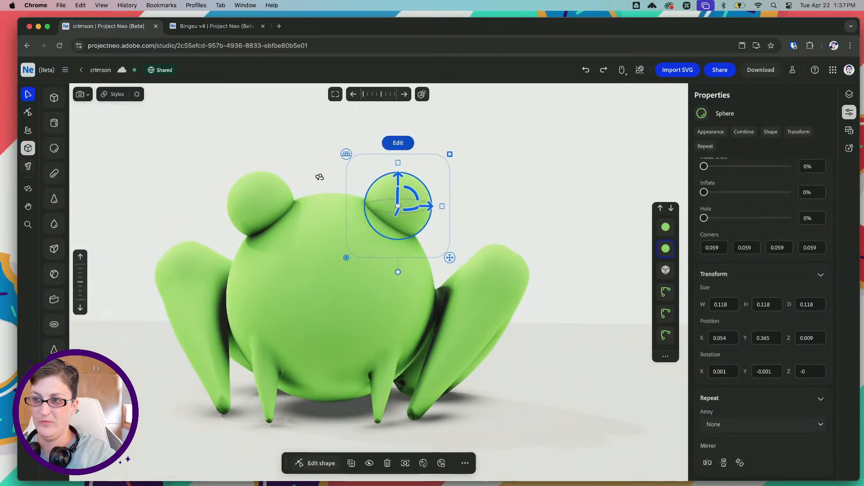
click(251, 202)
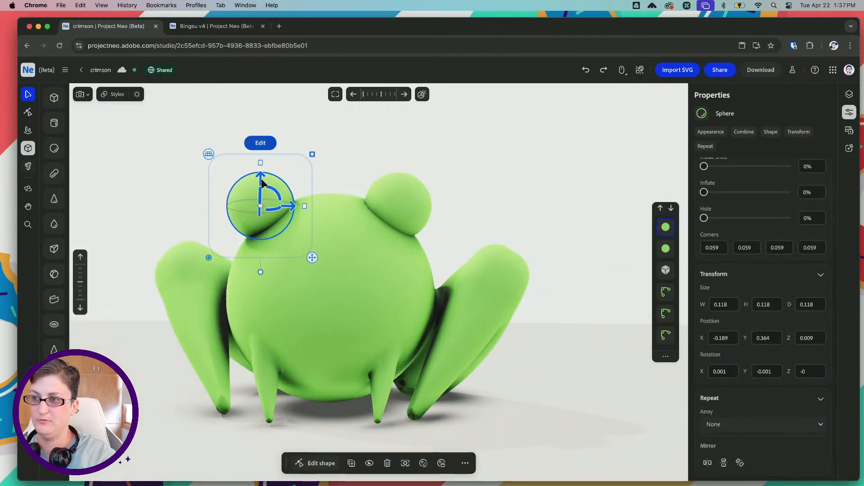
shift+click(394, 198)
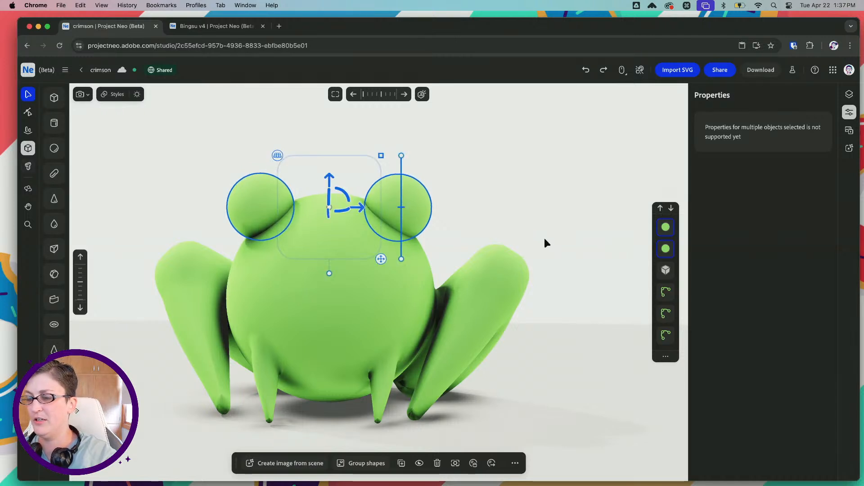
click(594, 204)
Set Blending to 12.8% on both eye spheres so they merge softly into the head
click(408, 197)
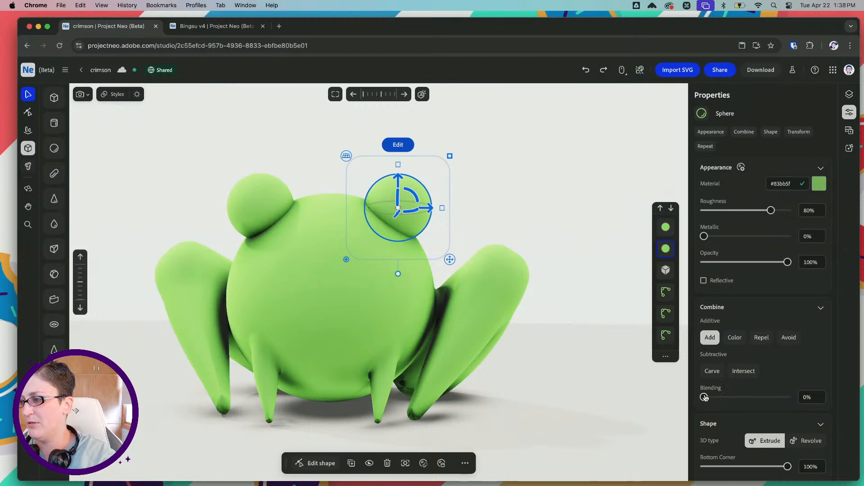
drag(704, 397, 713, 398)
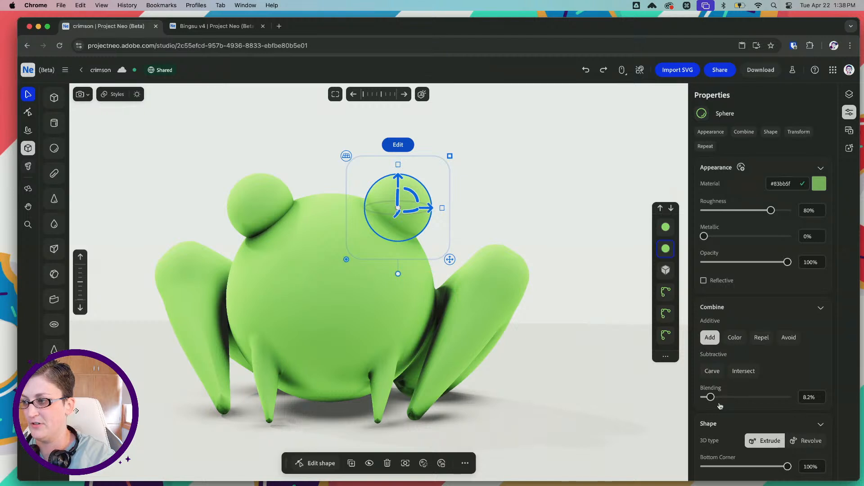
click(331, 169)
click(404, 194)
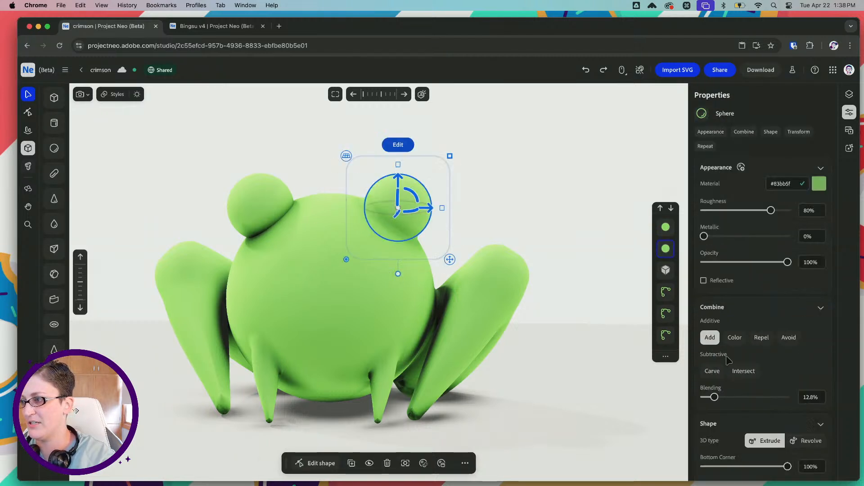
click(256, 205)
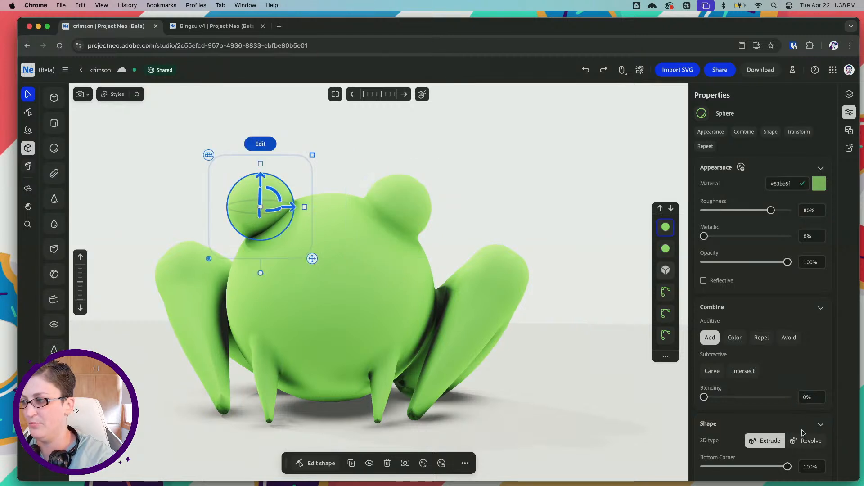
click(810, 397)
text(12.8)
key(Return)
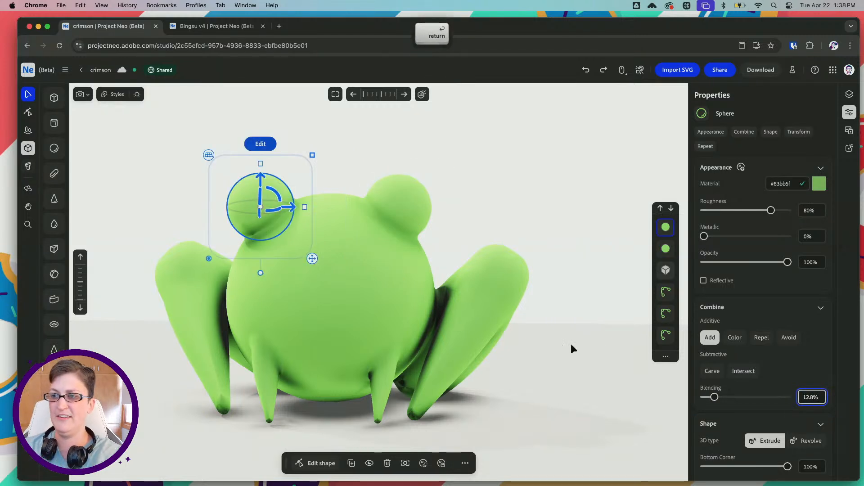
Duplicate the original eye sphere in place and set the copy's Combine mode to Carve
click(405, 200)
key(super+c)
key(super+v)
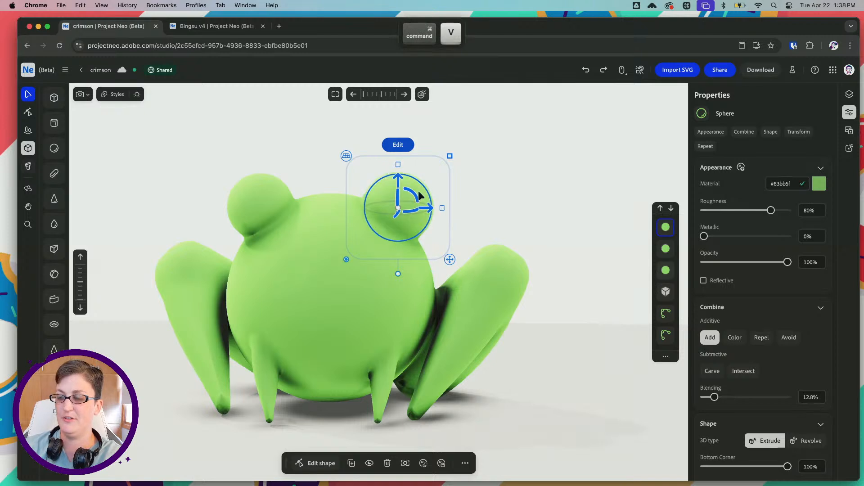
click(712, 371)
Raise the carving sphere, shift it outward, and shrink it slightly to hollow an eye socket in the bump
drag(396, 178, 397, 161)
drag(431, 188, 438, 190)
scroll(437, 180, up, 5)
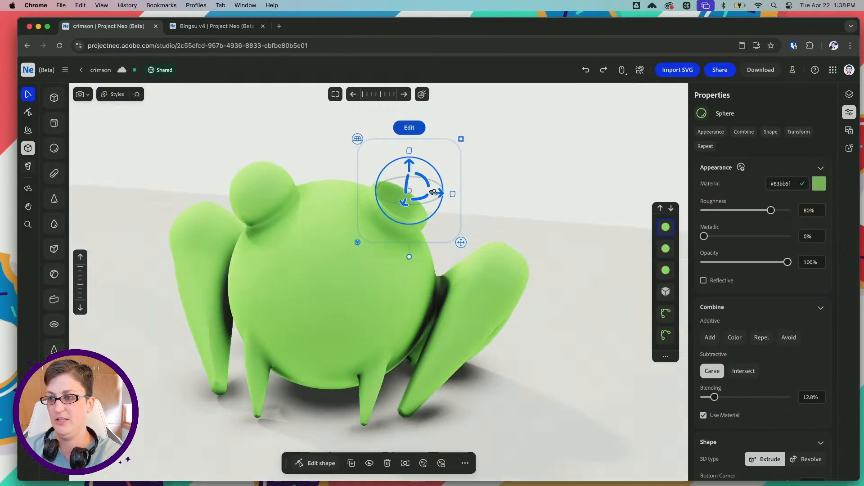
alt+shift+drag(461, 138, 458, 143)
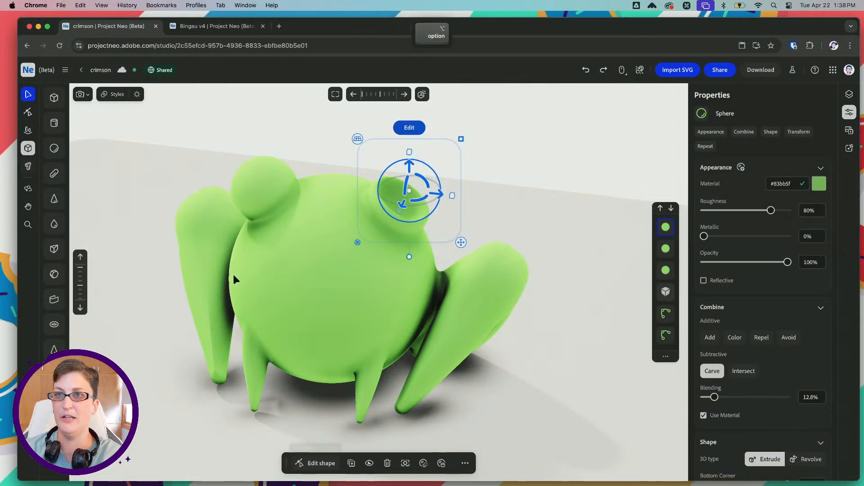
Switch to Illustrator to examine how the eyes sit in the front and side frog sketches, and return to Project Neo
mouse_move(447, 476)
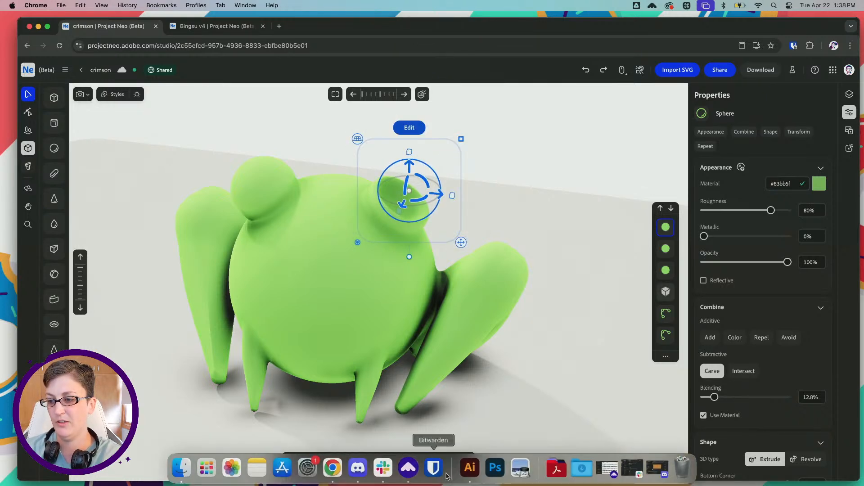
click(470, 468)
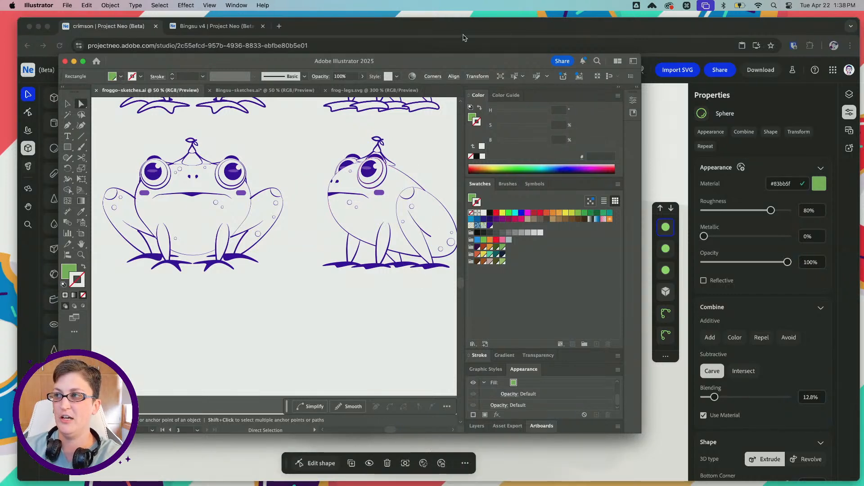
click(645, 31)
Duplicate the other eye bump's sphere in place and set that copy to Carve
right_drag(258, 208, 300, 193)
key(super+v)
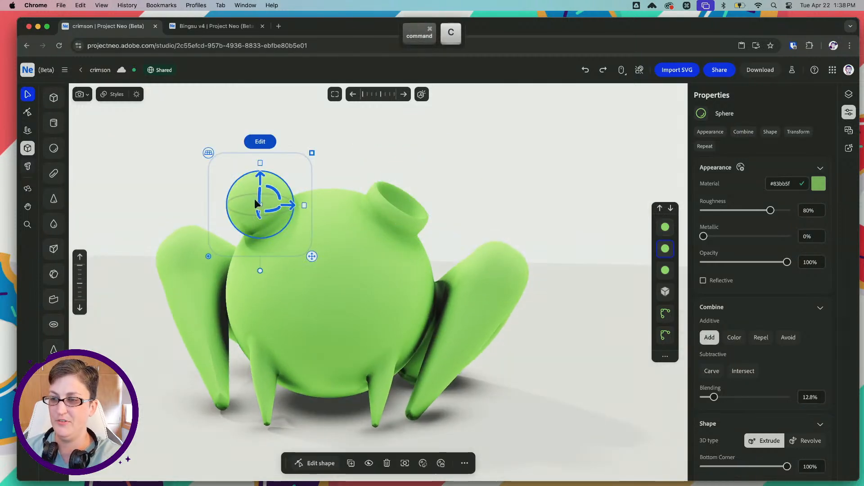
click(709, 374)
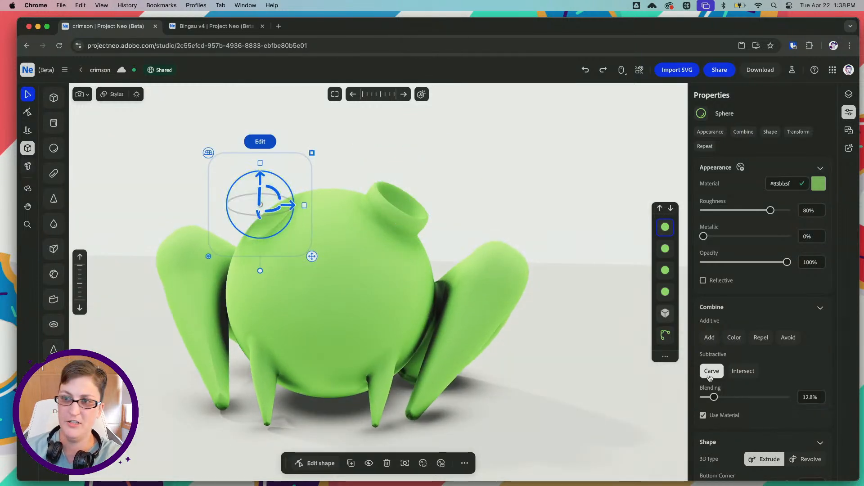
Raise the second carving sphere, shift it outward, and shrink it slightly to hollow the socket in that eye bump
drag(260, 184, 260, 170)
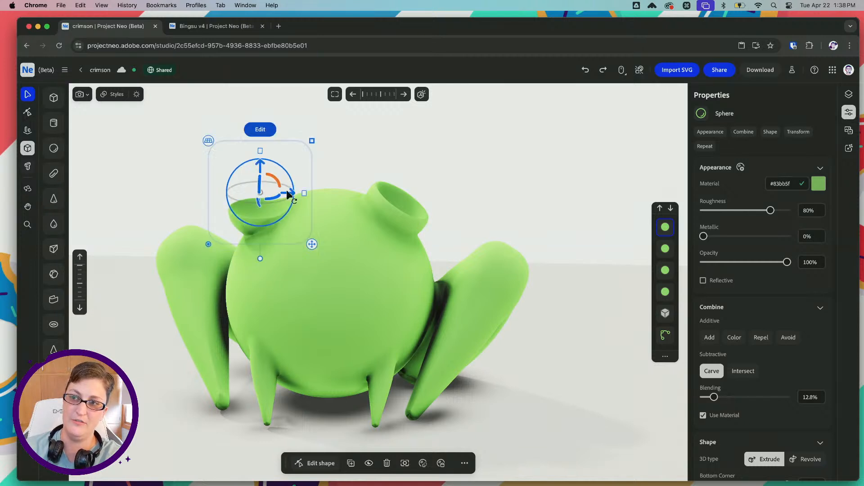
drag(290, 197, 281, 194)
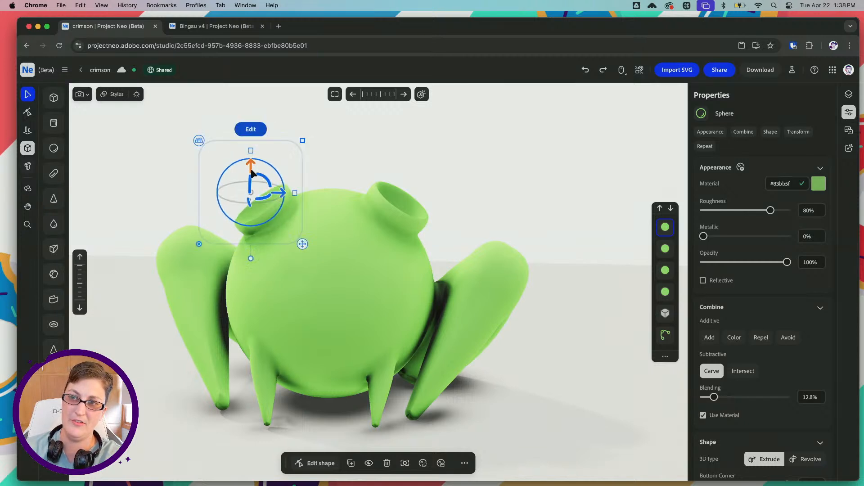
drag(251, 167, 250, 166)
drag(281, 192, 277, 190)
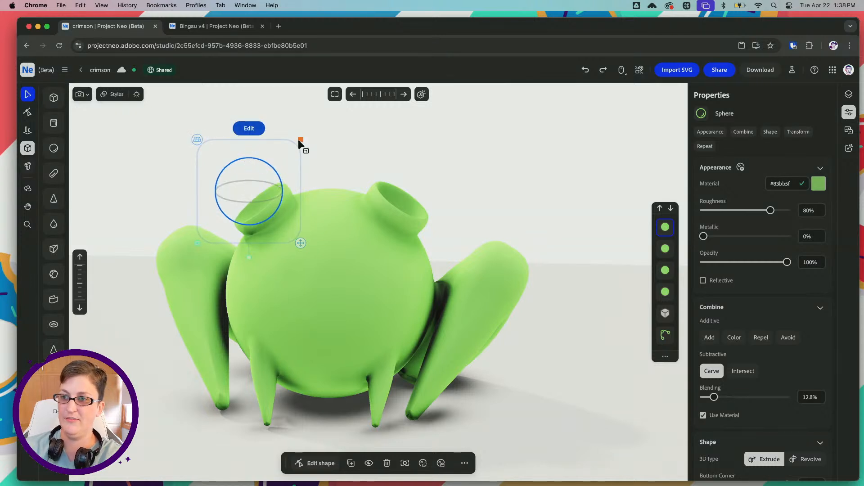
shift+super+drag(297, 139, 298, 143)
Duplicate the opposite bump's carving sphere as an eyeball with Combine set to Add, 0% blending and pale green material #bfdeab
mouse_move(332, 148)
right_down()
mouse_move(330, 139)
mouse_move(328, 166)
mouse_move(369, 166)
mouse_move(329, 145)
mouse_move(317, 153)
right_up()
key(super+v)
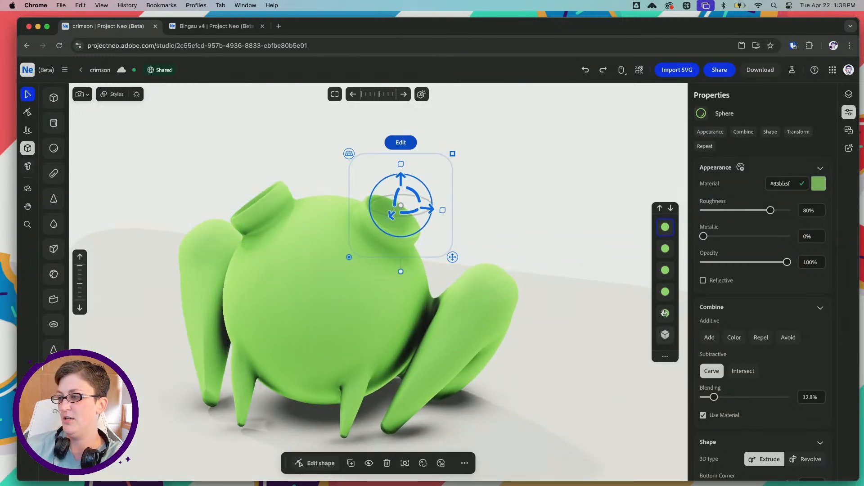
click(709, 338)
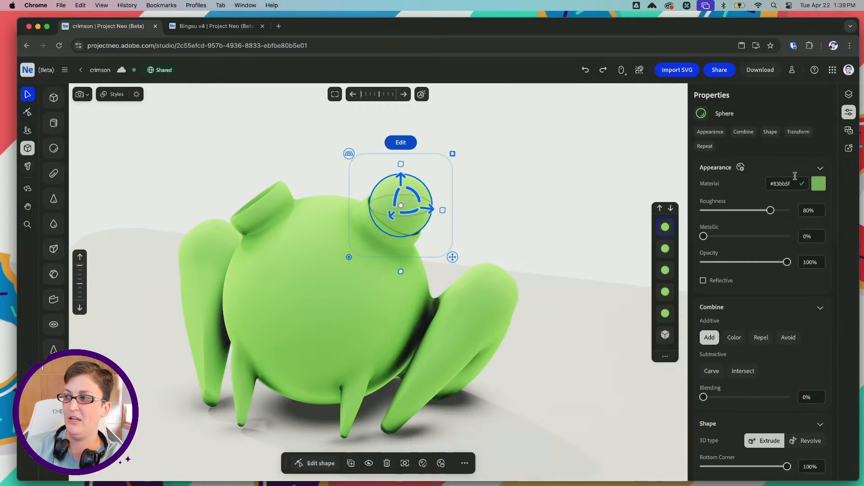
click(818, 183)
drag(795, 243, 785, 238)
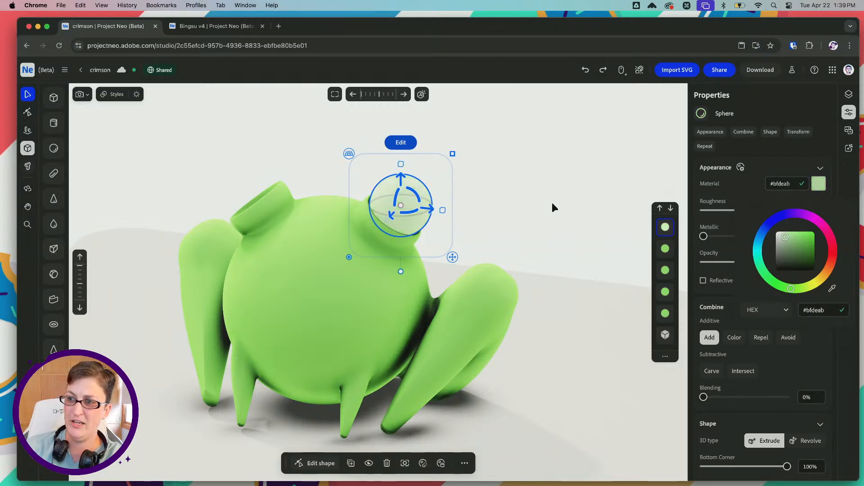
Duplicate the pale green eyeball across to the empty eye socket and nudge the copy to fit inside it
click(497, 183)
mouse_move(492, 180)
right_down()
mouse_move(504, 173)
mouse_move(436, 193)
mouse_move(330, 185)
mouse_move(492, 172)
right_up()
click(431, 179)
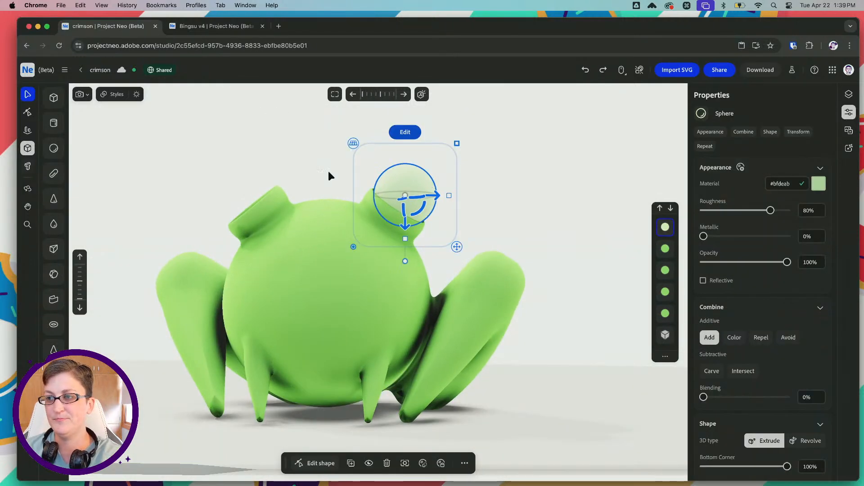
alt+drag(437, 197, 272, 198)
right_drag(289, 197, 164, 139)
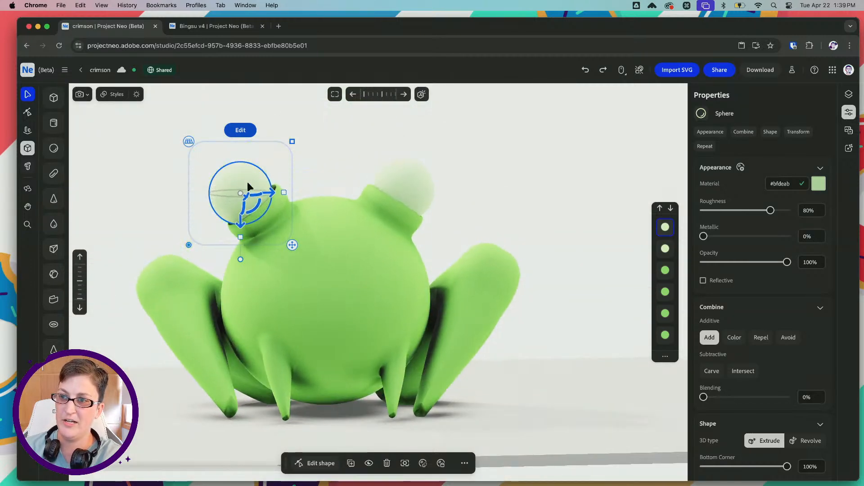
drag(268, 195, 271, 192)
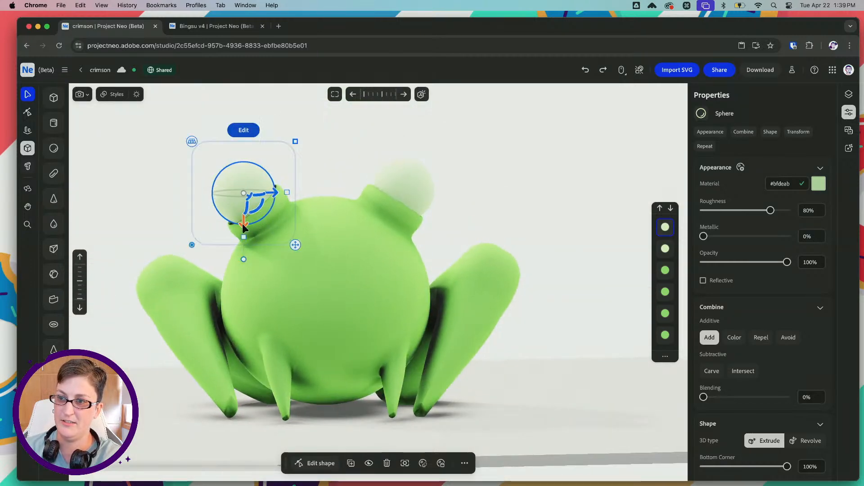
drag(241, 224, 244, 231)
right_drag(273, 196, 319, 168)
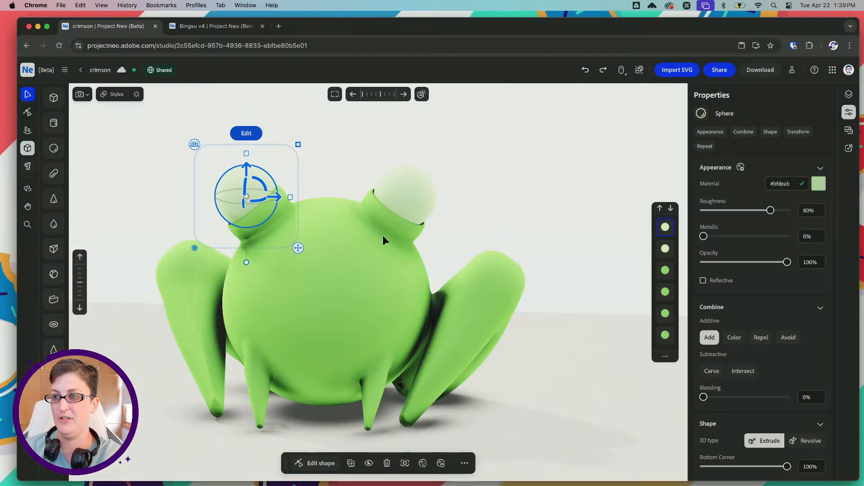
Select the green bump sphere around the original eyeball and shift it slightly backward
click(400, 224)
click(466, 206)
right_drag(467, 206, 425, 220)
click(404, 234)
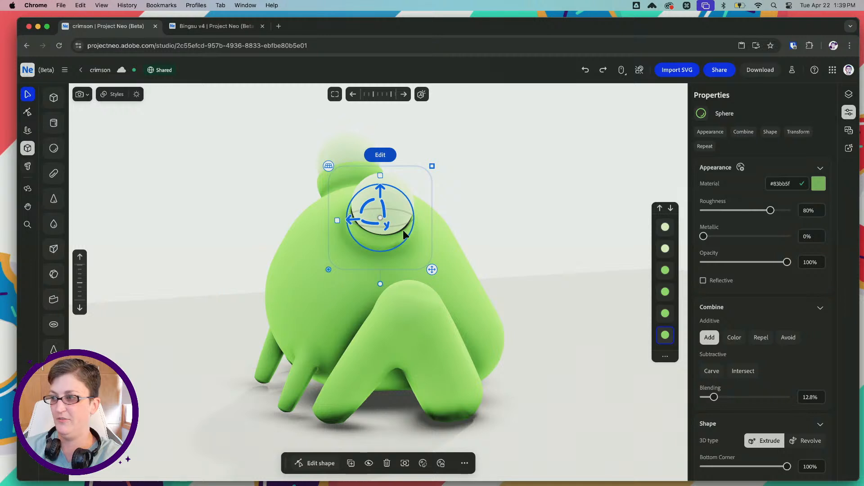
mouse_move(350, 219)
mouse_down()
mouse_move(335, 222)
mouse_move(344, 218)
mouse_up()
right_drag(345, 218, 375, 193)
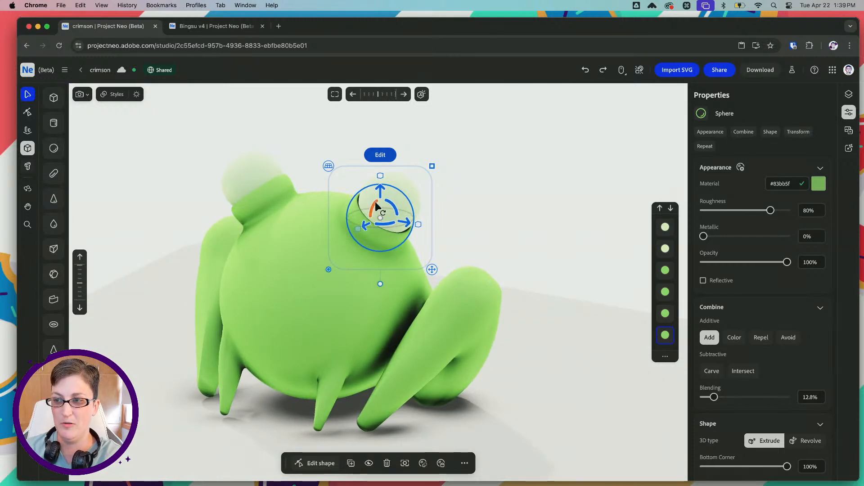
drag(373, 208, 382, 234)
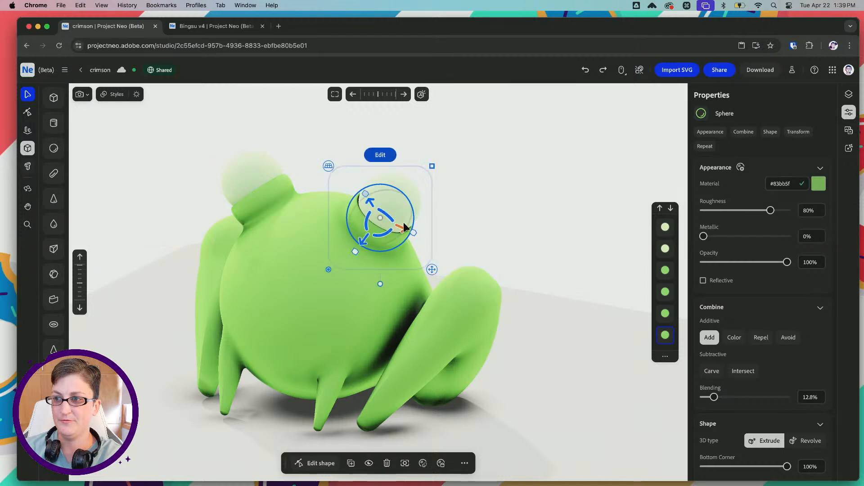
drag(369, 202, 370, 199)
key(super+z)
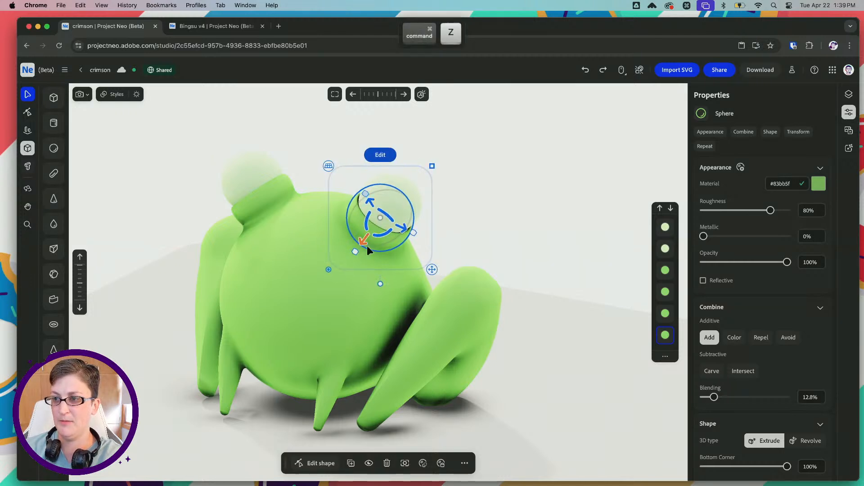
drag(364, 243, 366, 240)
Fine-tune the same bump sphere's position from several angles so it cups the eyeball evenly
right_drag(349, 182, 324, 182)
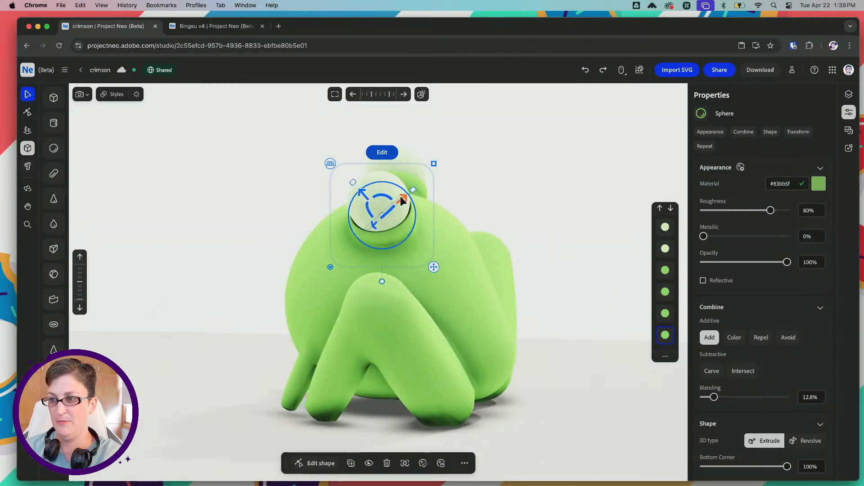
drag(402, 200, 362, 185)
right_drag(365, 185, 432, 190)
drag(367, 234, 370, 230)
right_drag(359, 181, 369, 309)
Select the carving sphere of the opposite eye from the overlapping spheres and nudge it closer around its eyeball
click(358, 284)
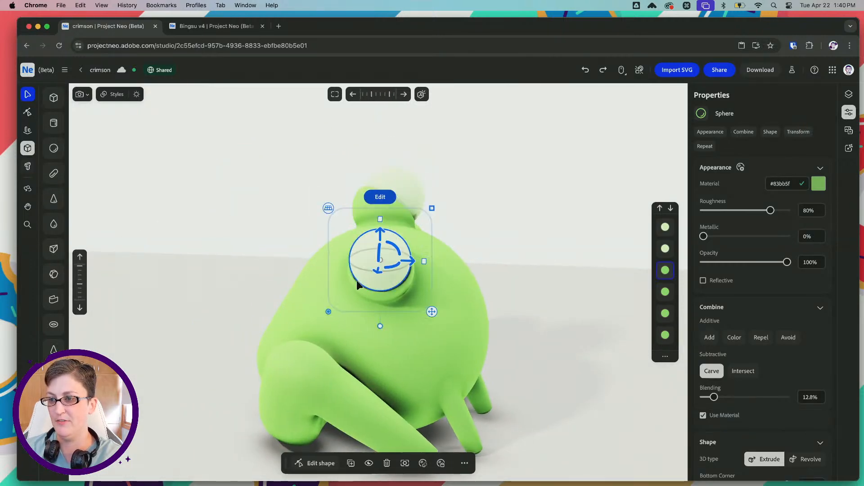
click(659, 294)
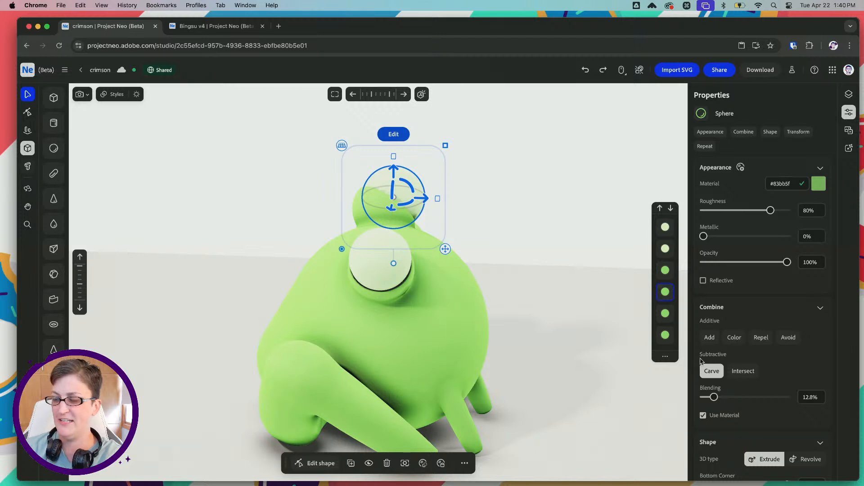
click(400, 298)
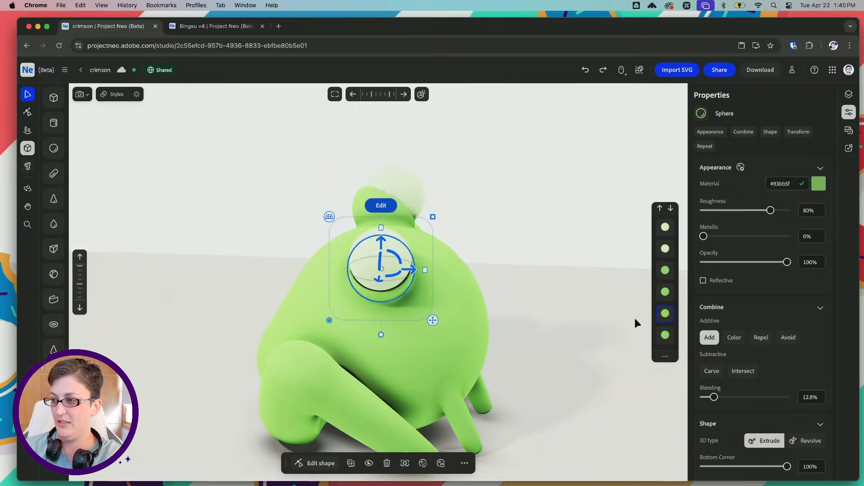
click(665, 292)
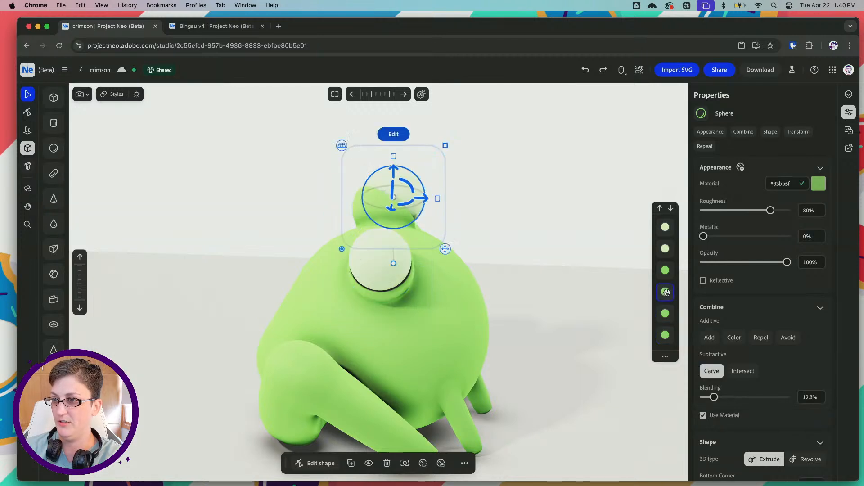
click(665, 270)
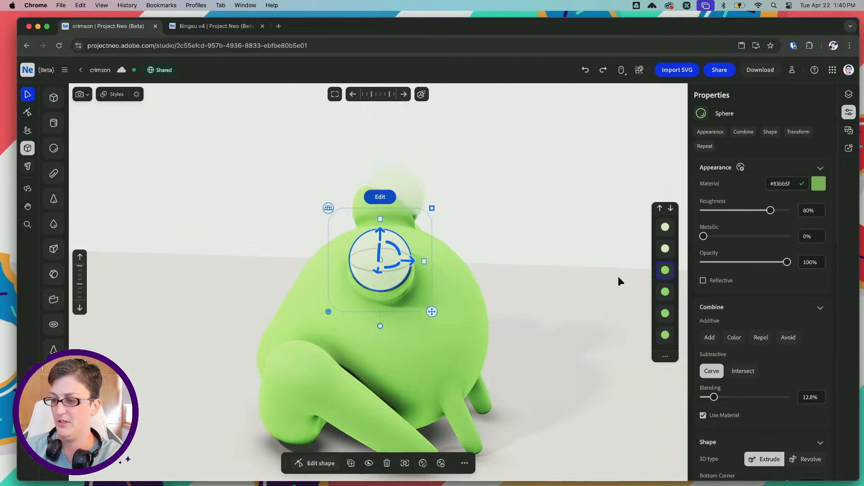
right_drag(353, 248, 344, 249)
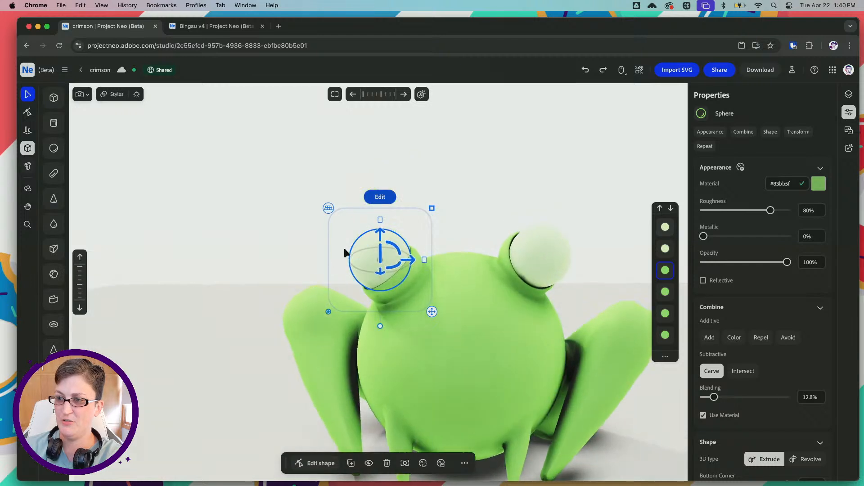
drag(381, 257, 381, 262)
right_drag(378, 249, 394, 252)
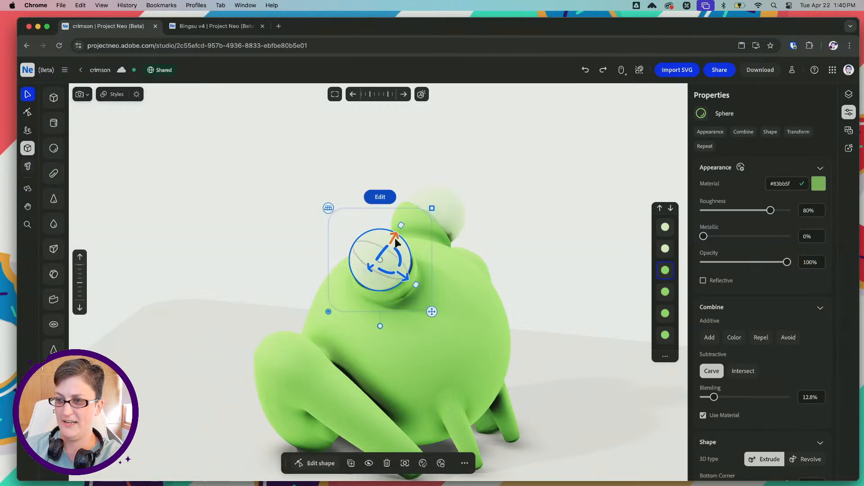
drag(406, 273, 408, 281)
Refine that carving sphere's height, depth and size from several angles to even out the socket around the eyeball
right_drag(377, 232, 279, 234)
right_drag(342, 257, 285, 240)
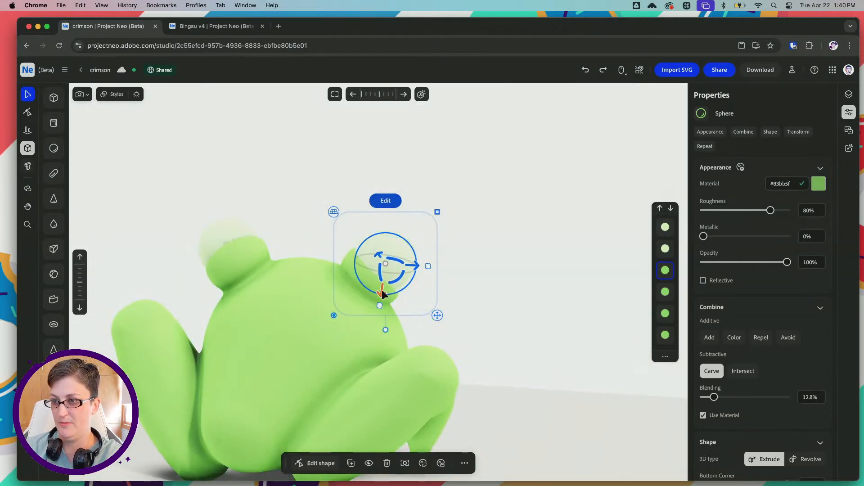
key(super+z)
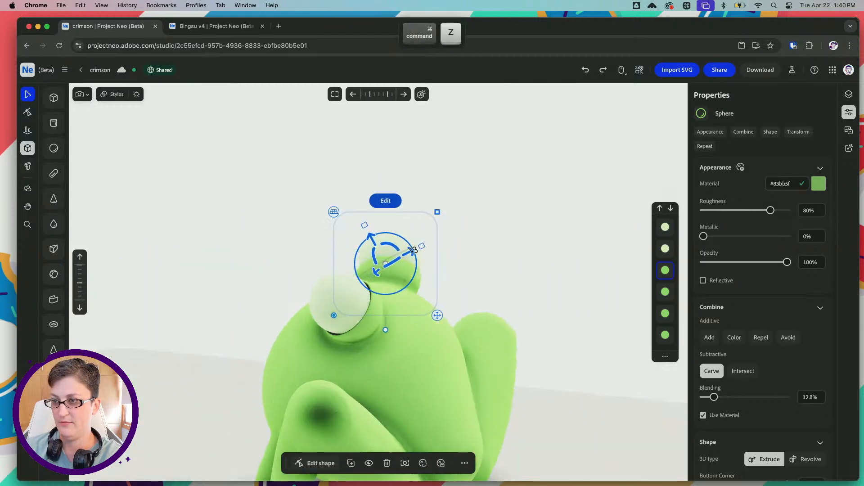
right_drag(413, 250, 450, 268)
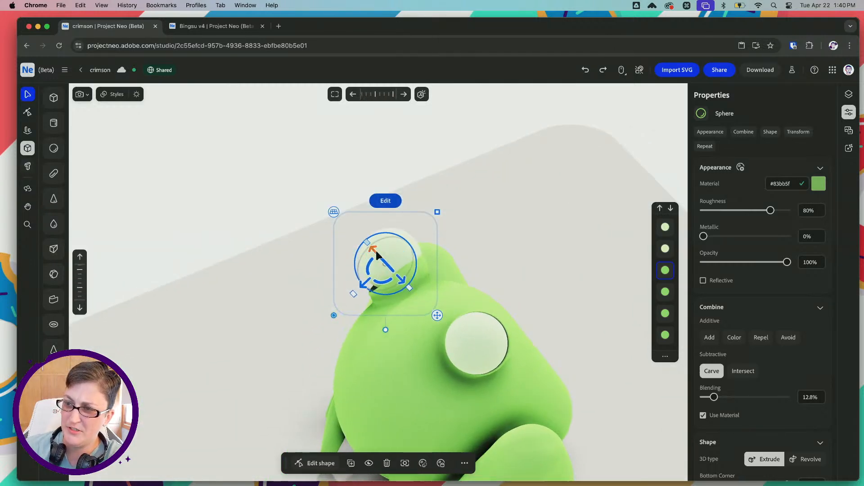
right_drag(378, 257, 440, 231)
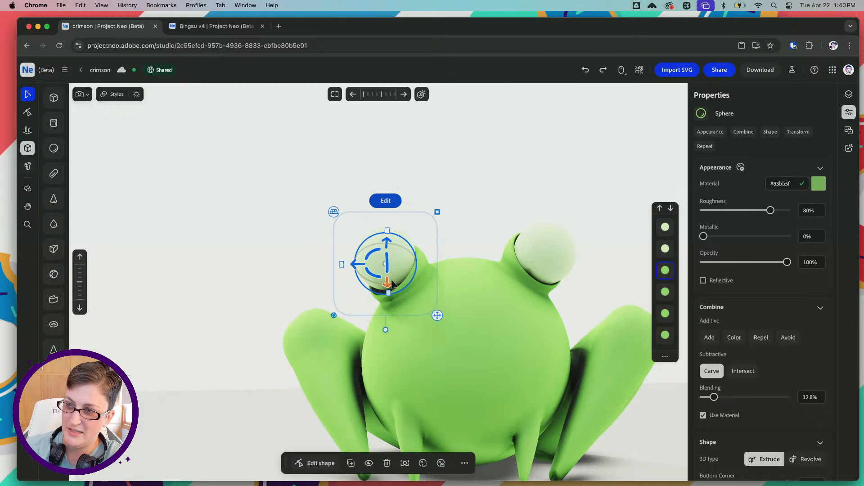
drag(392, 245, 390, 238)
right_drag(346, 235, 422, 224)
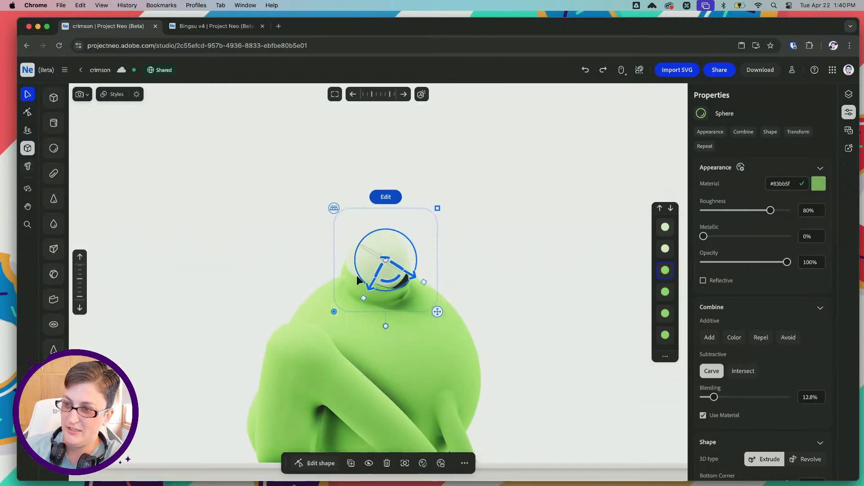
right_drag(369, 286, 313, 250)
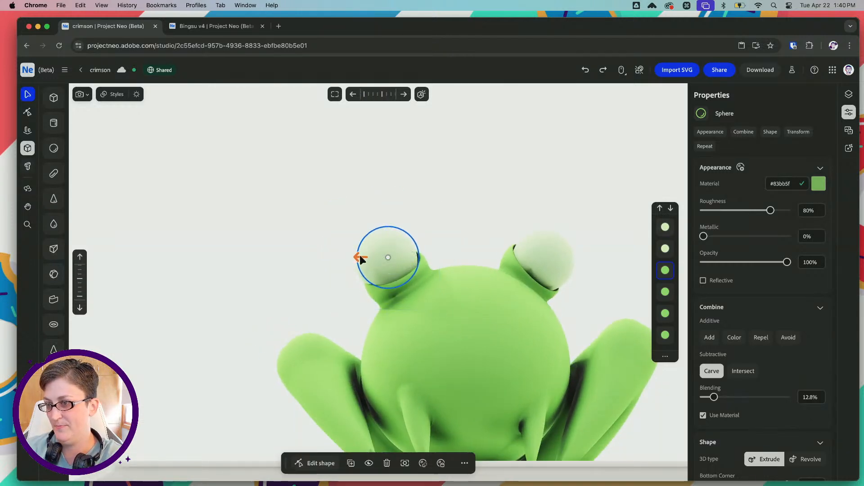
mouse_move(391, 233)
mouse_down()
mouse_move(362, 257)
mouse_move(390, 237)
mouse_up()
right_drag(428, 234, 517, 266)
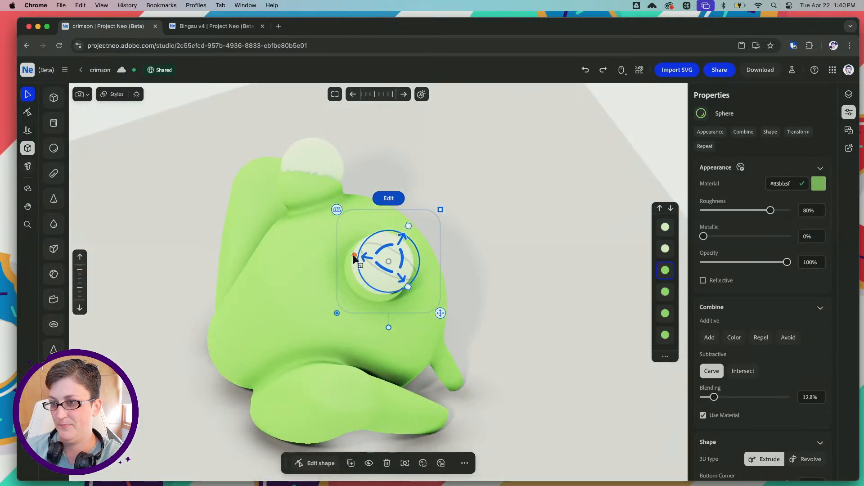
drag(353, 255, 356, 254)
Select the copied pale eyeball and reposition it forward inside its carved socket
right_drag(355, 254, 346, 211)
click(386, 235)
right_drag(384, 236, 344, 256)
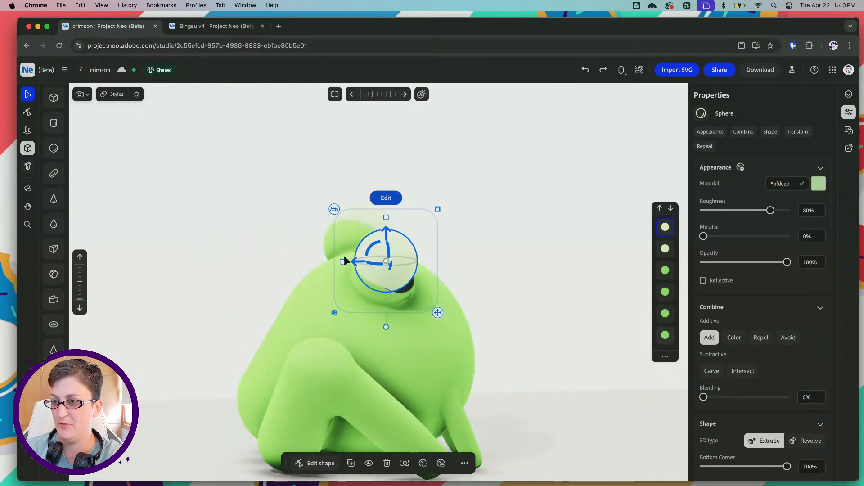
drag(343, 266, 368, 264)
key(super+z)
right_drag(369, 264, 303, 273)
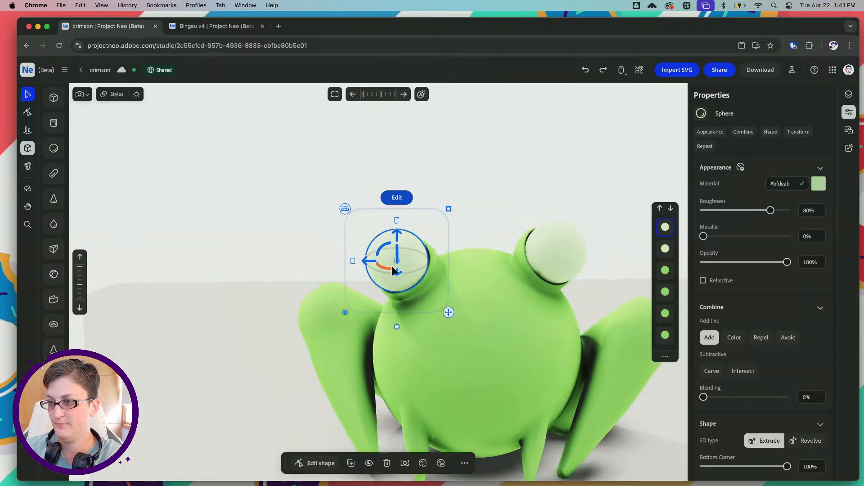
drag(397, 235, 373, 263)
right_drag(373, 260, 456, 258)
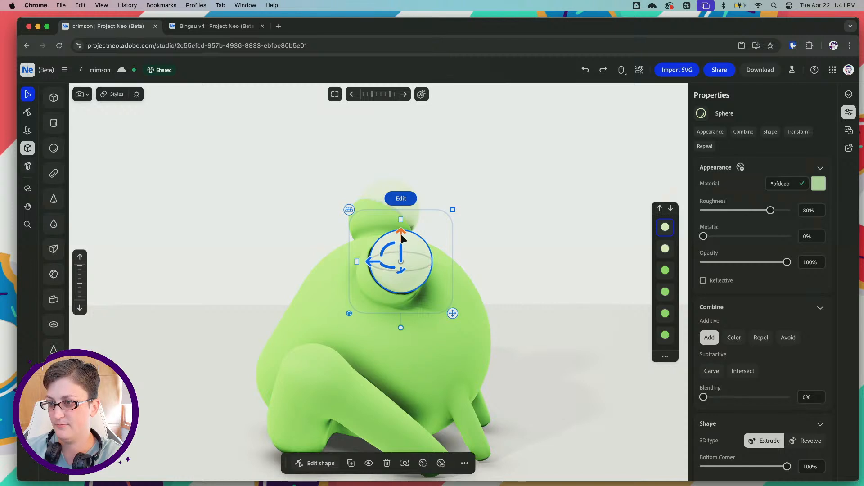
Lower the copied eyeball slightly, fine-tune its fit in the socket, and deselect it
drag(400, 234, 400, 236)
drag(373, 261, 370, 261)
right_drag(370, 261, 356, 275)
drag(424, 272, 422, 271)
right_drag(360, 222, 334, 206)
drag(399, 233, 398, 235)
click(463, 225)
right_drag(469, 222, 524, 238)
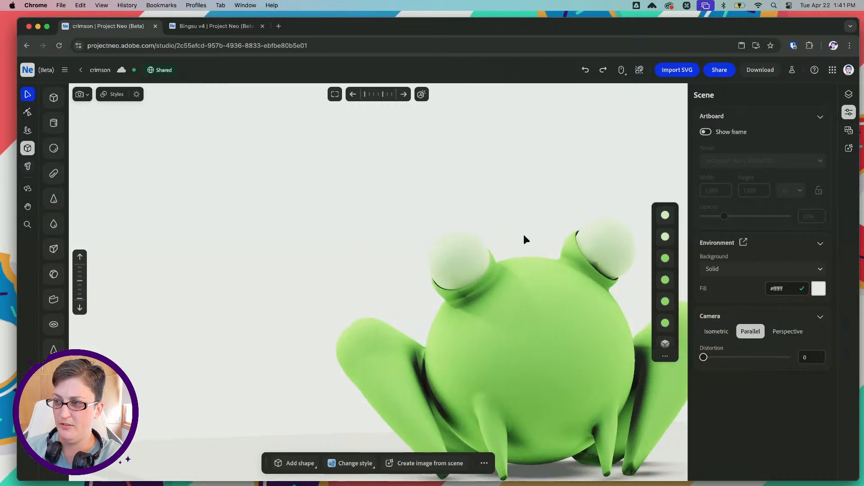
Select the original pale green eyeball and duplicate it in place
click(581, 245)
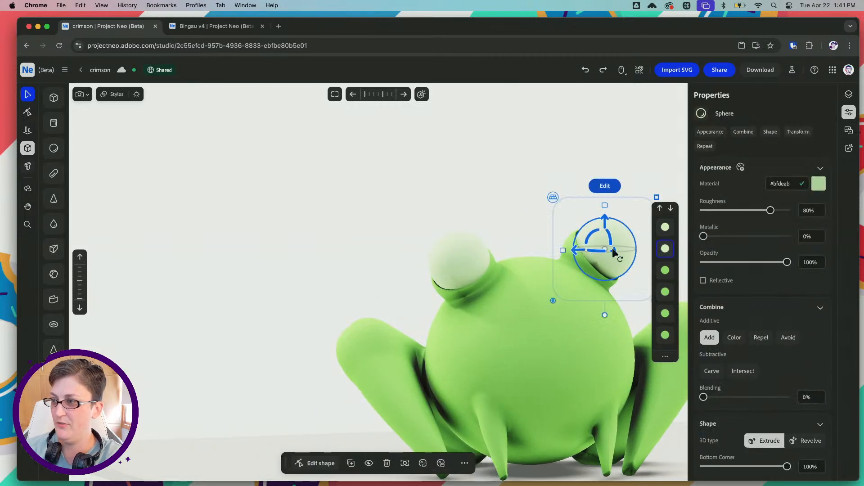
click(607, 220)
key(super+c)
key(super+v)
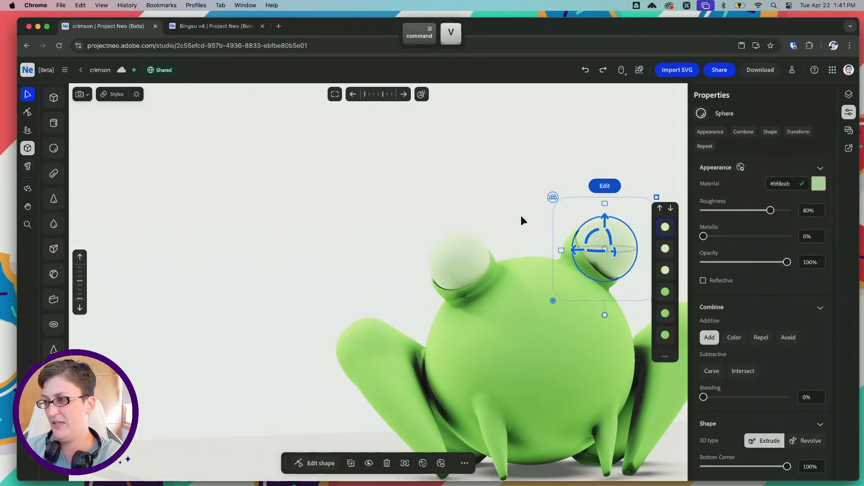
Switch to Illustrator and copy the hex code 340047 from the dark purple swatch above the green frog
key(space)
drag(515, 212, 395, 216)
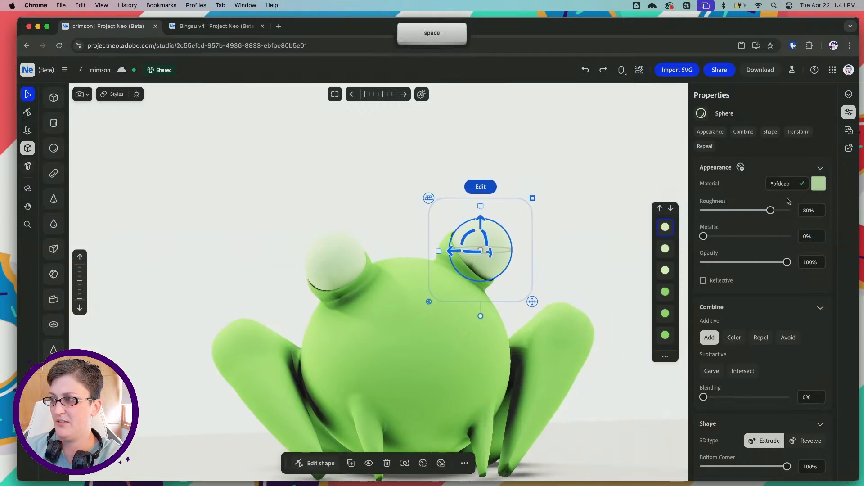
mouse_move(332, 471)
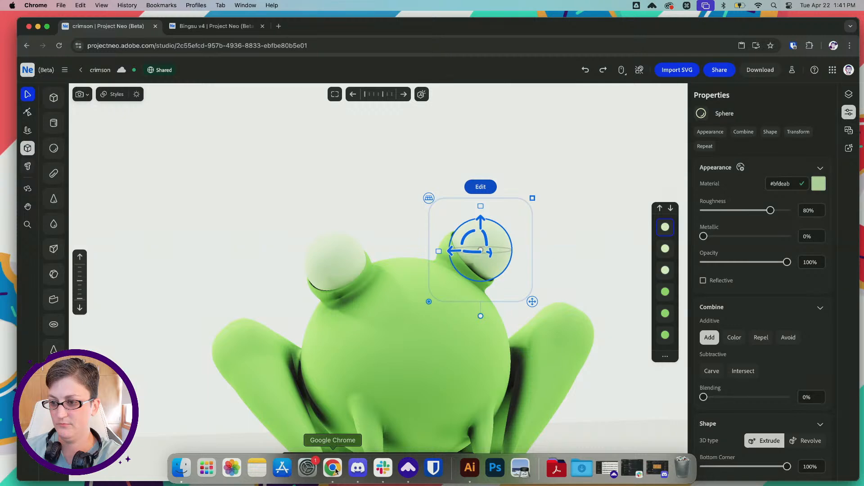
click(470, 468)
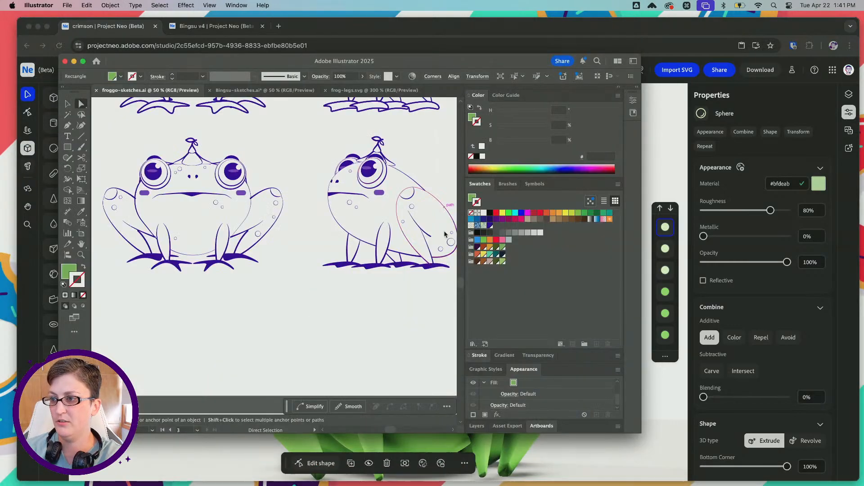
scroll(407, 247, right, 10)
scroll(407, 247, down, 8)
scroll(406, 247, left, 4)
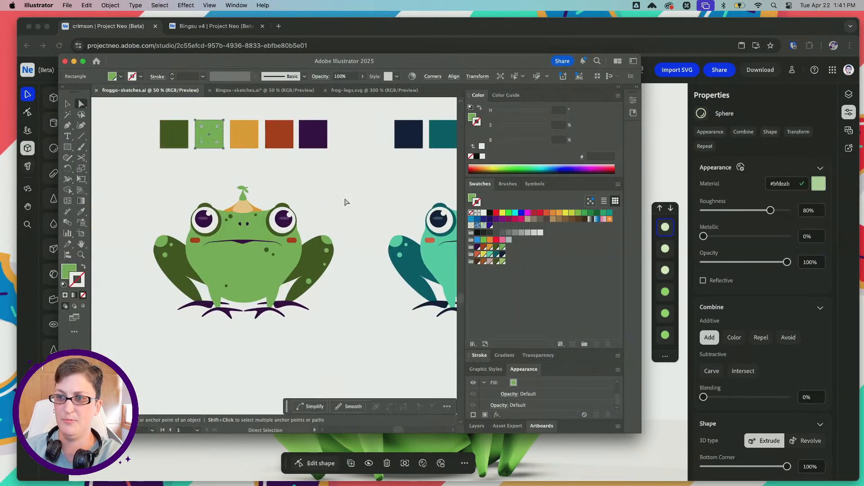
click(317, 132)
double_click(71, 269)
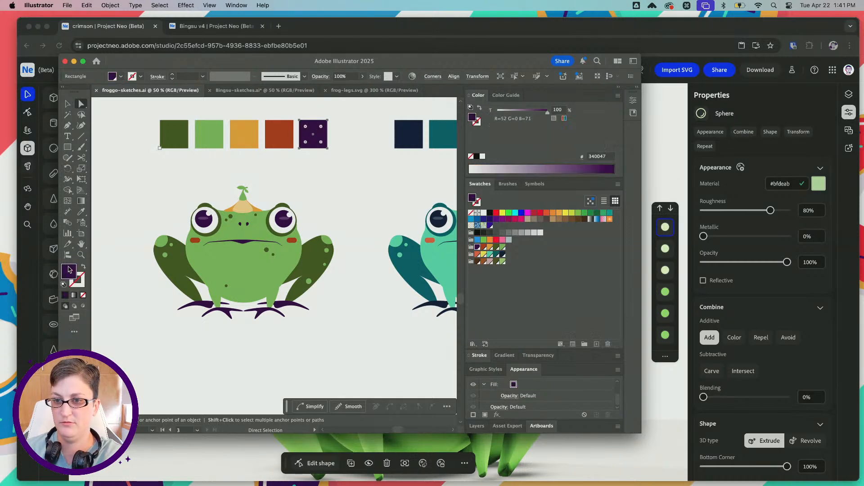
key(cmd+c)
Back in Project Neo, set the duplicated eyeball's material to #340047 and its combine mode to Color
click(674, 239)
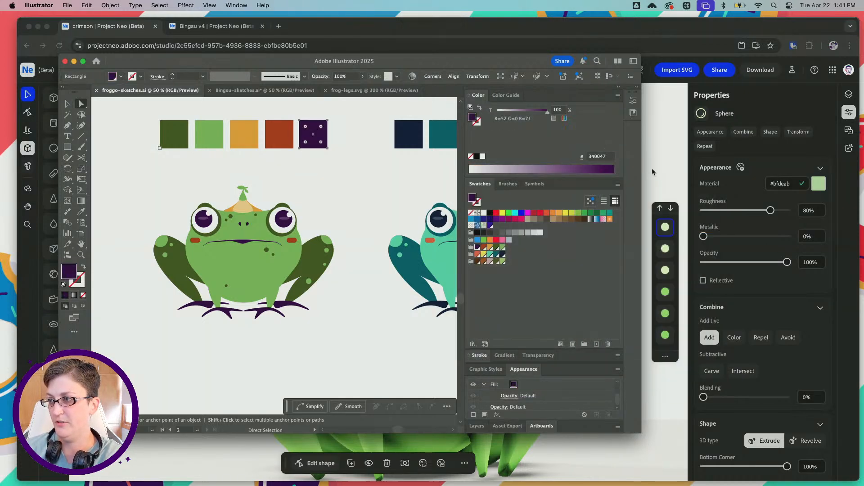
click(651, 169)
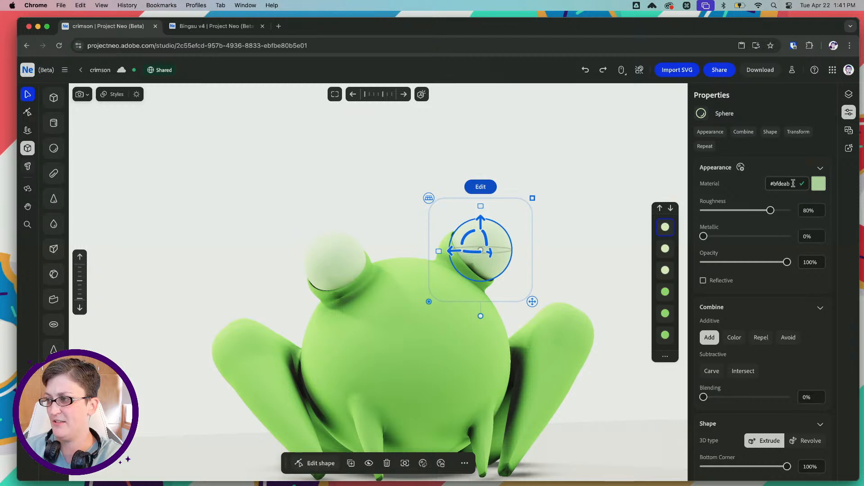
drag(793, 183, 780, 183)
key(cmd+v)
key(Return)
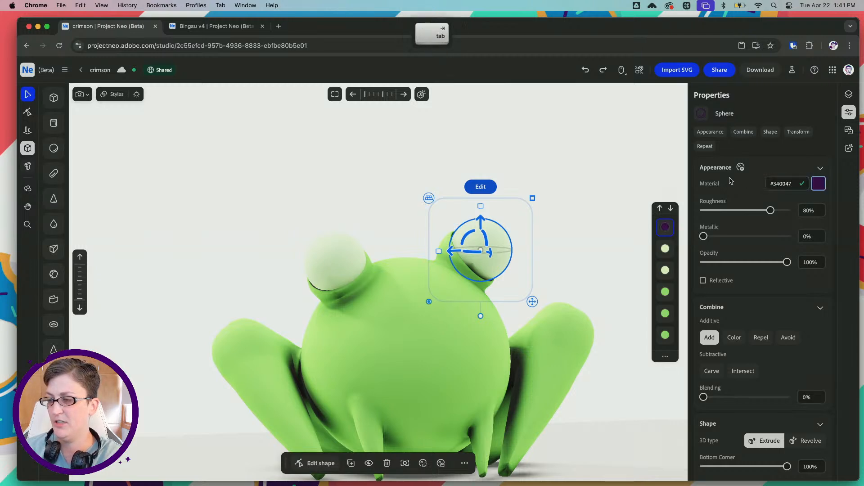
click(731, 341)
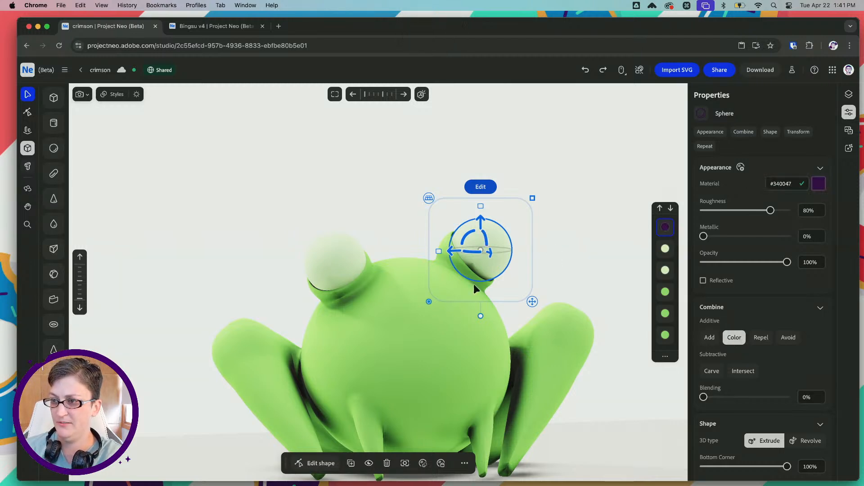
Shrink the purple sphere to pupil size and adjust its height and sideways position on the pale eyeball from several angles
drag(491, 252, 497, 254)
right_drag(531, 253, 522, 206)
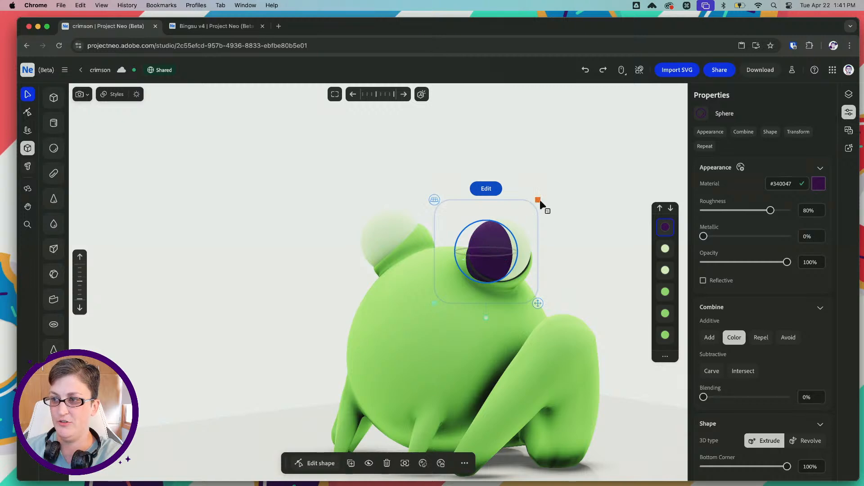
drag(538, 201, 527, 213)
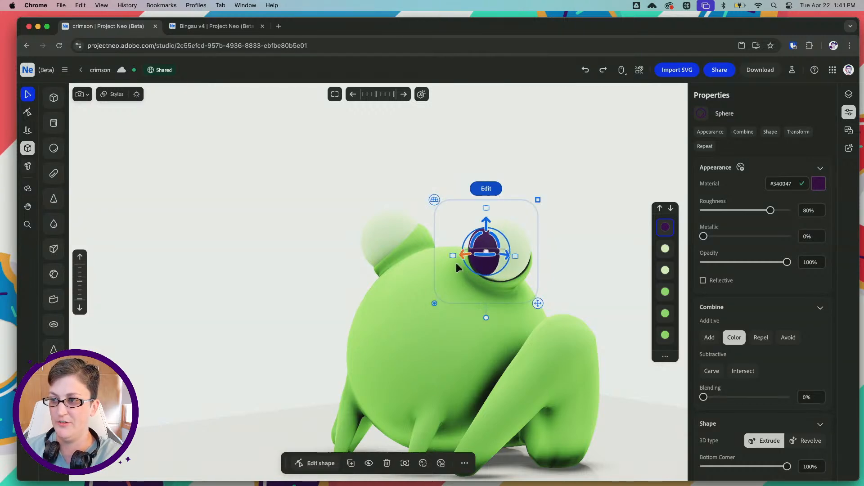
right_drag(460, 266, 487, 267)
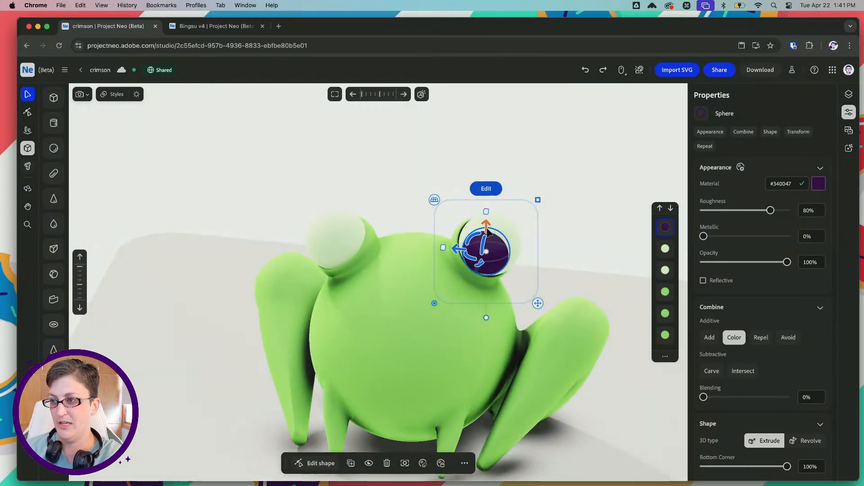
drag(487, 229, 486, 226)
right_drag(487, 225, 469, 217)
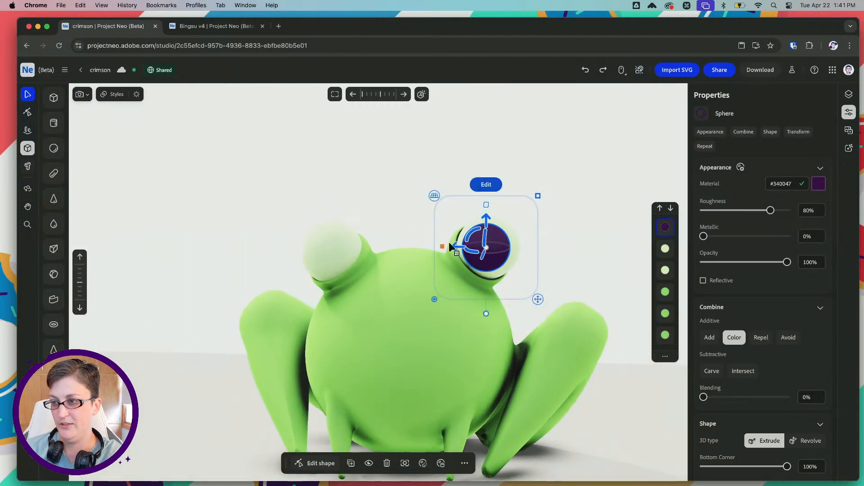
drag(453, 245, 455, 246)
drag(540, 196, 538, 197)
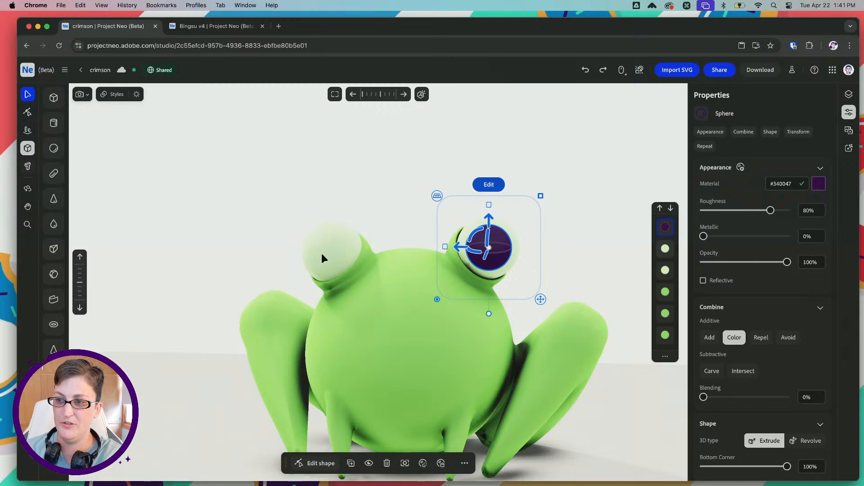
Duplicate the other pale eyeball and set the copy's material to #340047, copying the hex code from the purple swatch in Illustrator
click(321, 254)
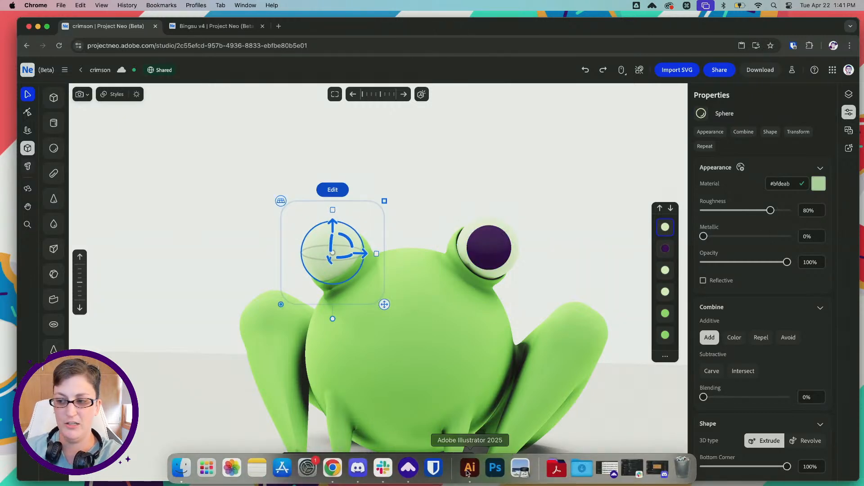
click(470, 468)
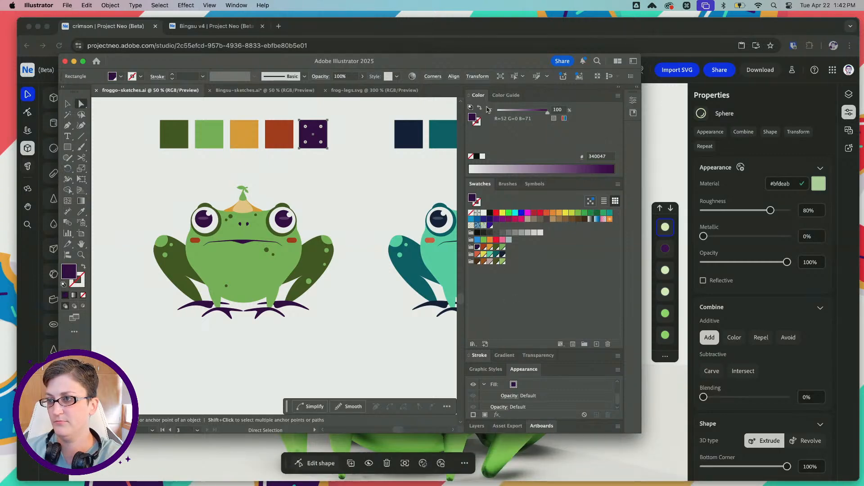
double_click(604, 157)
key(super+c)
click(658, 162)
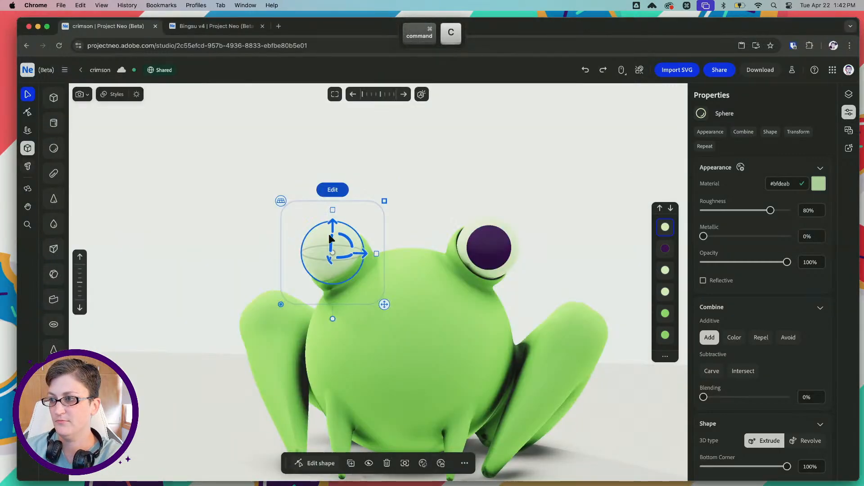
click(783, 183)
key(super+v)
key(Tab)
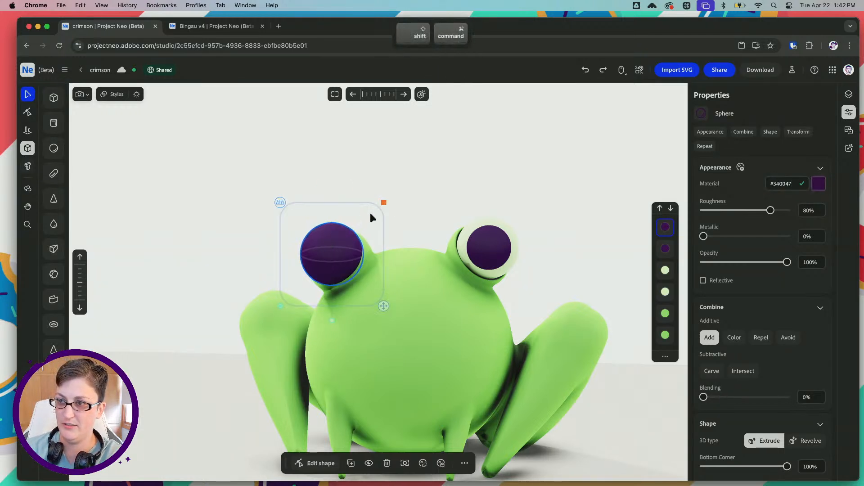
Scale the second purple sphere down to pupil size to match the other eye, and deselect it
shift+drag(383, 203, 378, 206)
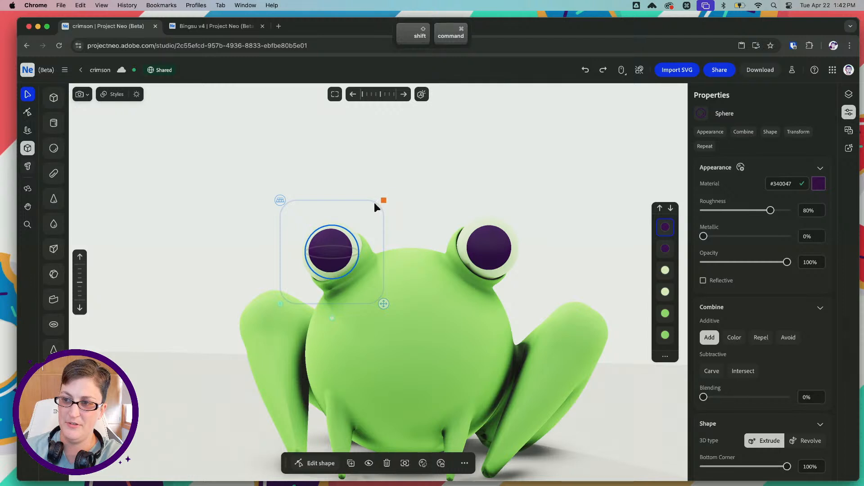
shift+drag(373, 205, 382, 201)
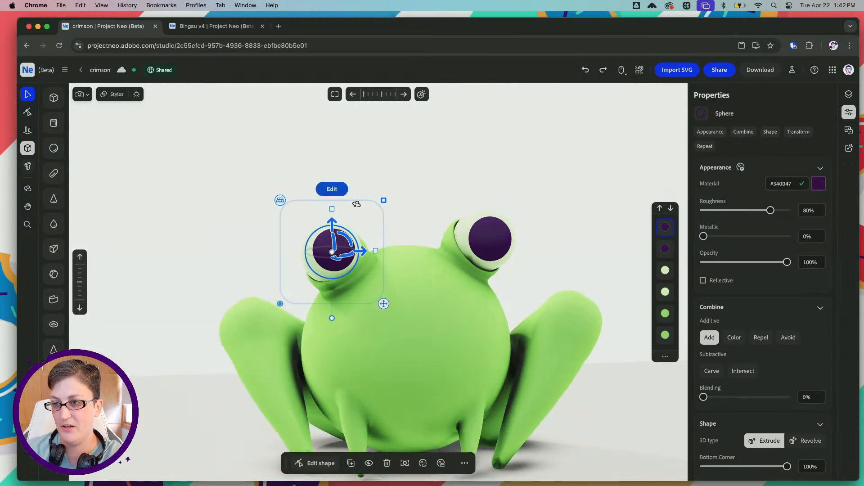
right_drag(367, 254, 384, 255)
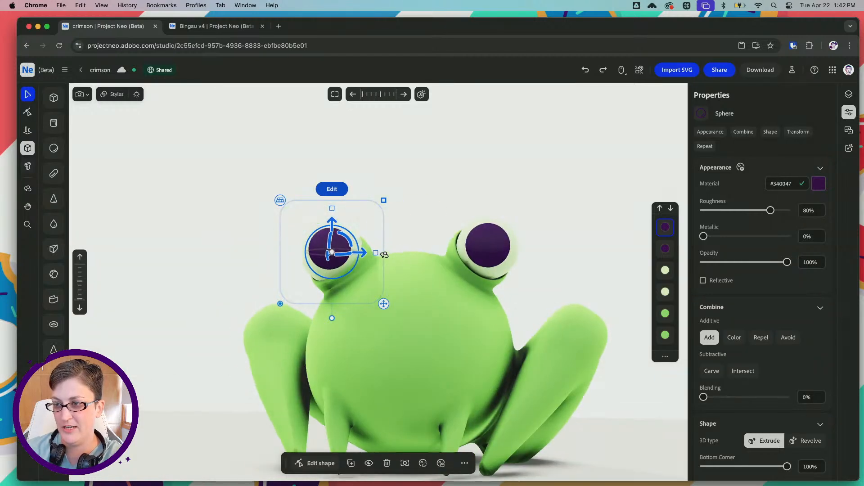
key(space)
drag(423, 227, 418, 173)
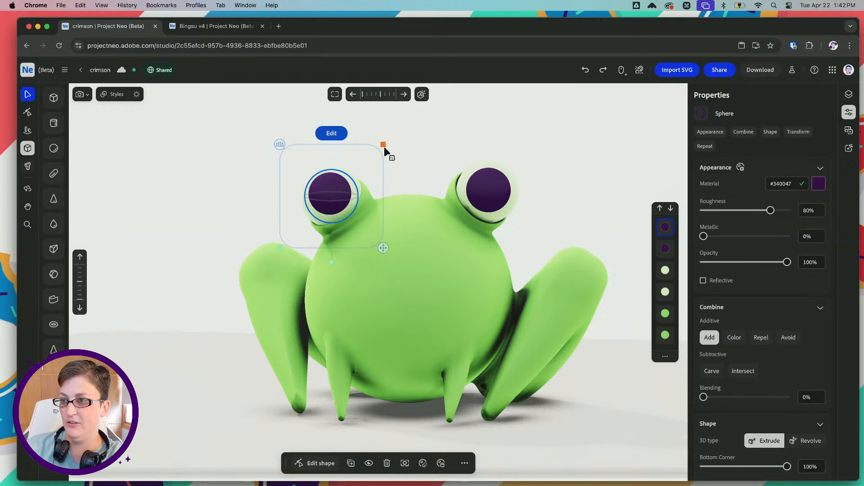
shift+drag(383, 144, 380, 147)
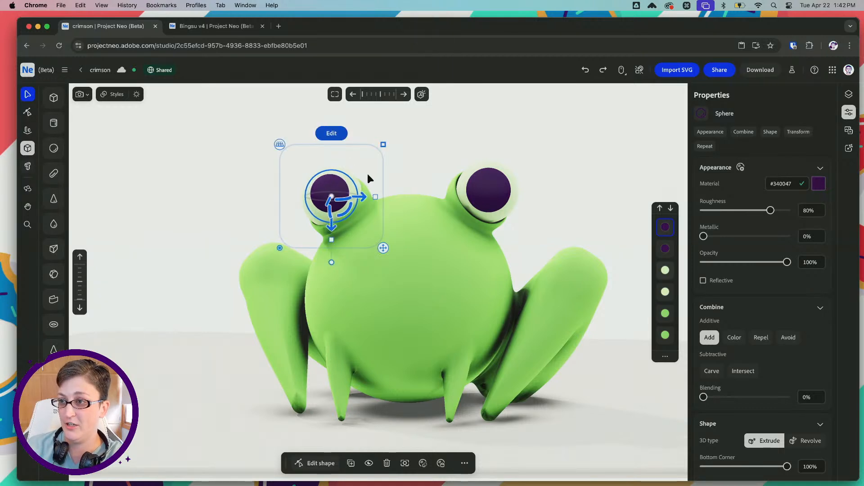
click(427, 159)
drag(420, 223, 357, 284)
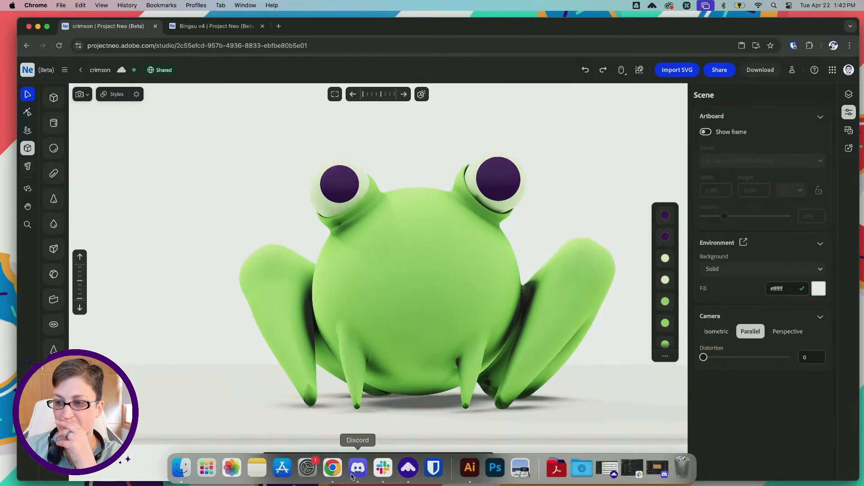
Check the eyes in the Illustrator reference, then enlarge the second pupil slightly, nudge it down and deselect it in Project Neo
click(470, 476)
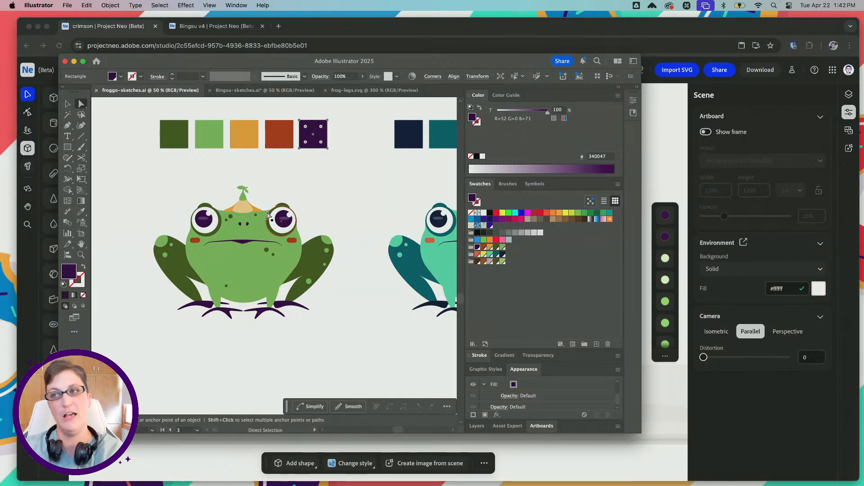
drag(570, 27, 568, 28)
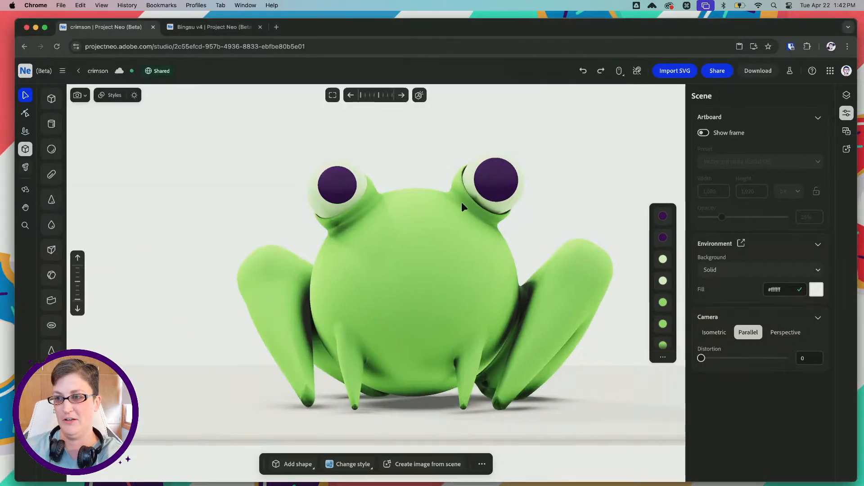
click(351, 182)
drag(391, 138, 391, 137)
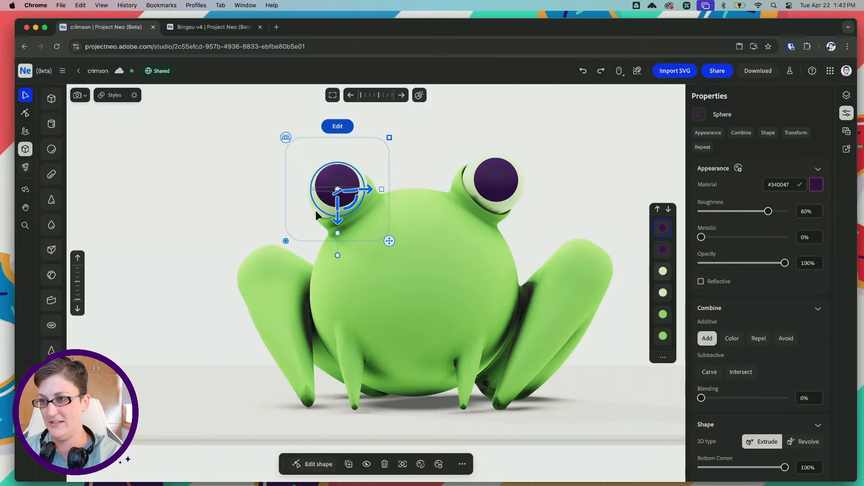
drag(337, 222, 337, 223)
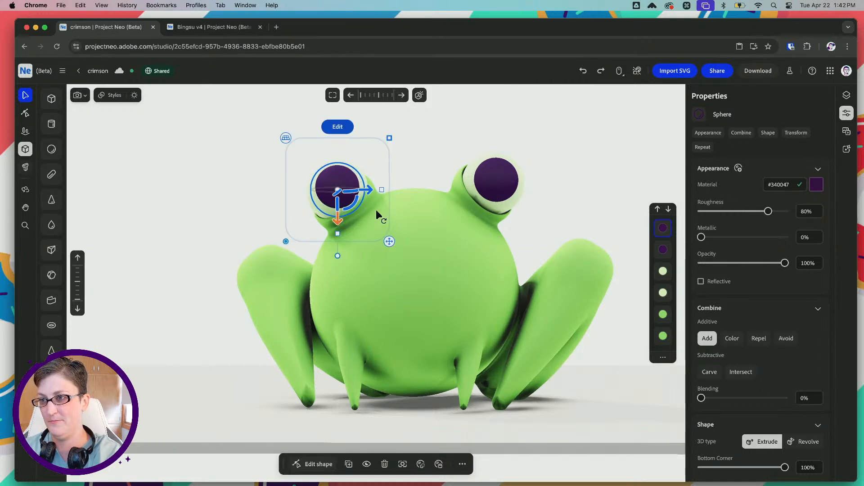
right_drag(415, 167, 434, 184)
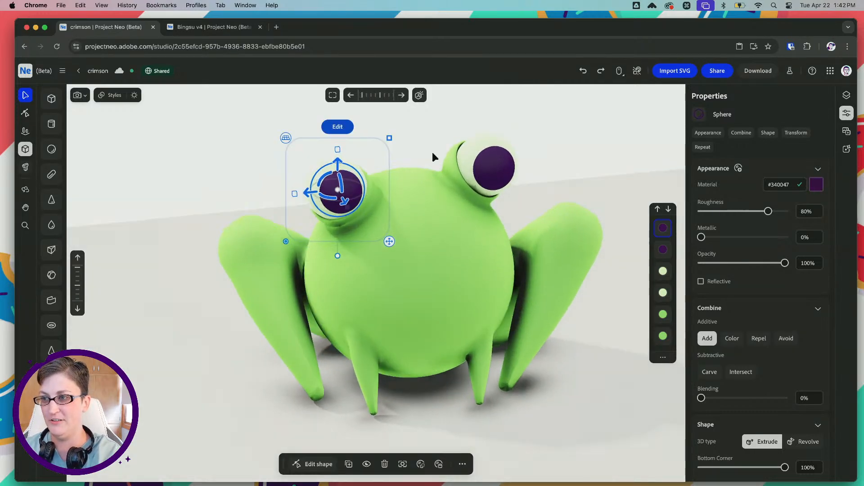
click(394, 152)
right_drag(398, 147, 428, 146)
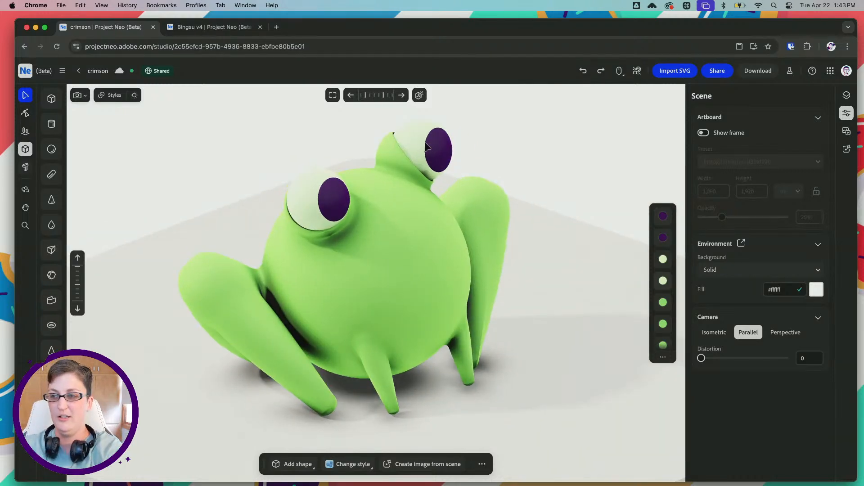
right_drag(317, 129, 289, 122)
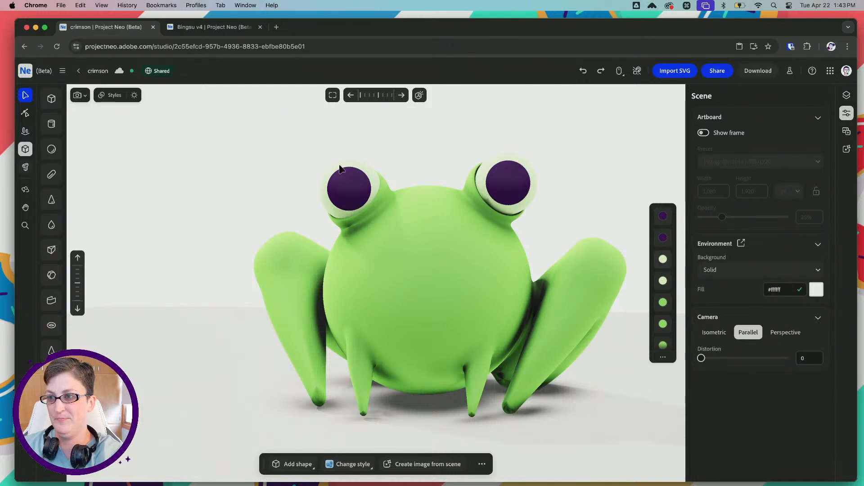
Select the second purple pupil again, shrink it clearly and shift it towards the outer side of its eyeball
click(347, 182)
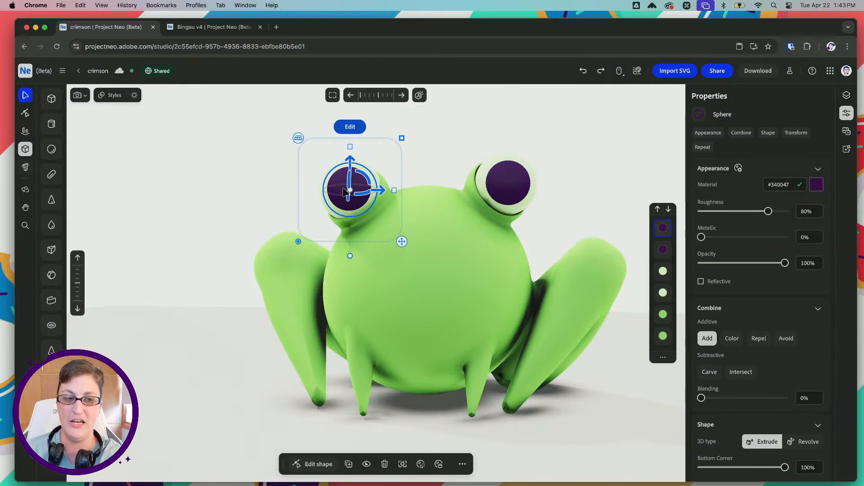
key(space)
drag(438, 147, 419, 171)
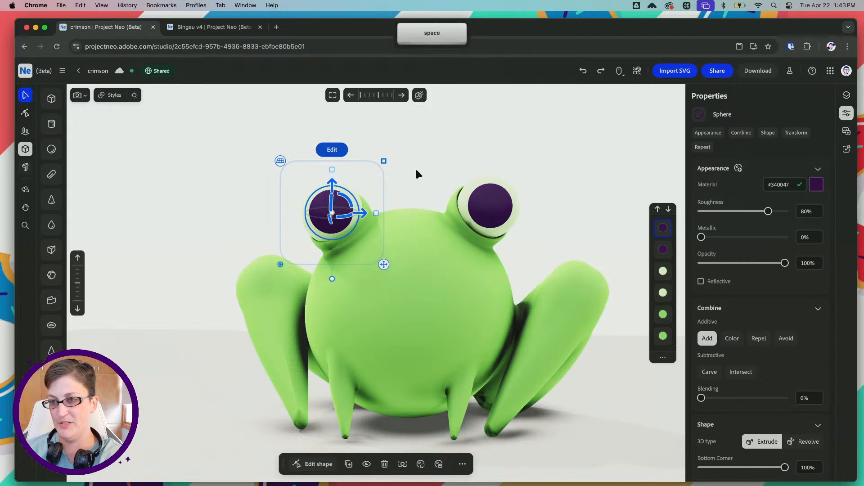
right_drag(421, 172, 428, 177)
drag(384, 161, 382, 163)
right_drag(366, 206, 360, 226)
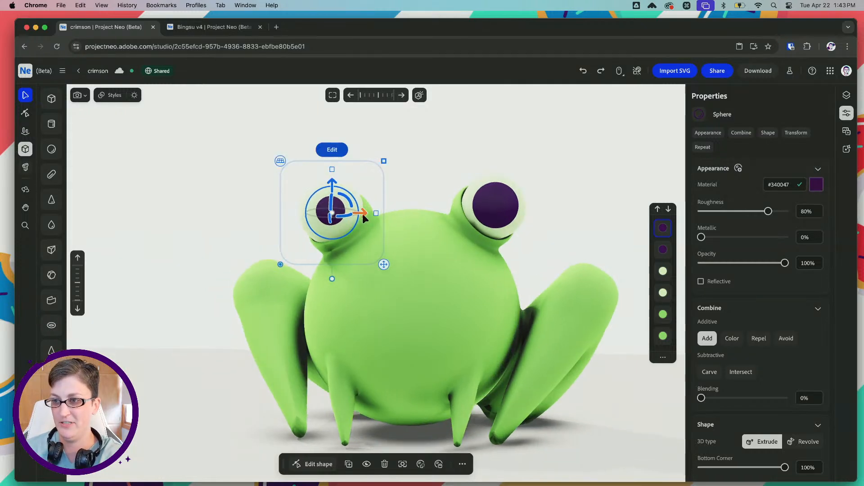
drag(362, 215, 360, 212)
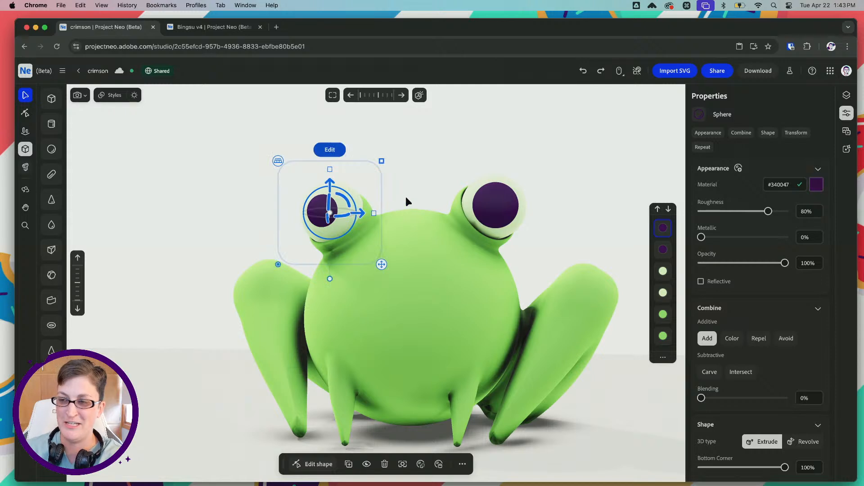
Duplicate the smaller purple pupil and squash the copy into a smaller, flat ellipse across the pupil
key(space)
drag(407, 194, 429, 161)
click(432, 165)
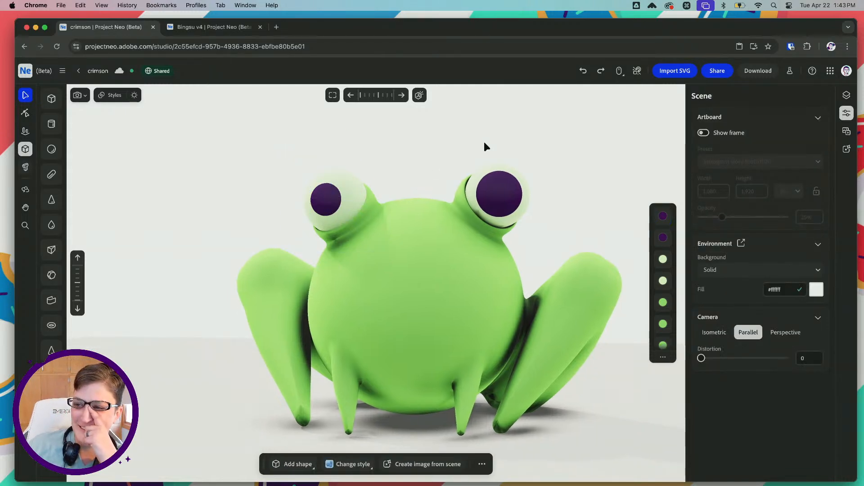
click(331, 197)
key(super+c)
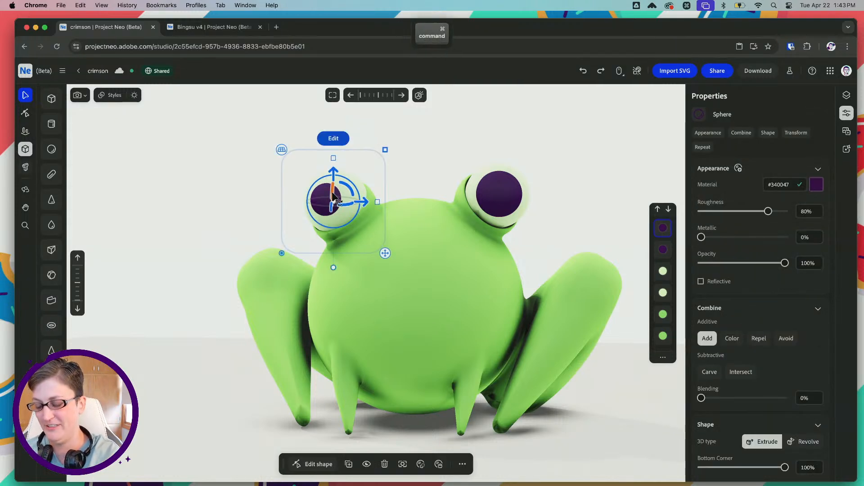
key(super+v)
drag(333, 160, 332, 197)
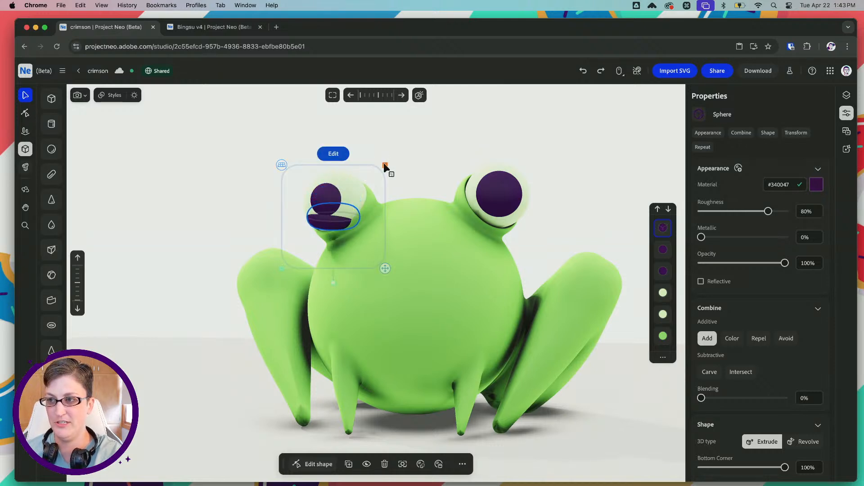
key(shift)
shift+drag(338, 188, 337, 170)
shift+drag(384, 150, 361, 177)
From a side view, move the flattened ellipse forward so it pokes through the front of the smaller pupil
right_drag(383, 171, 369, 209)
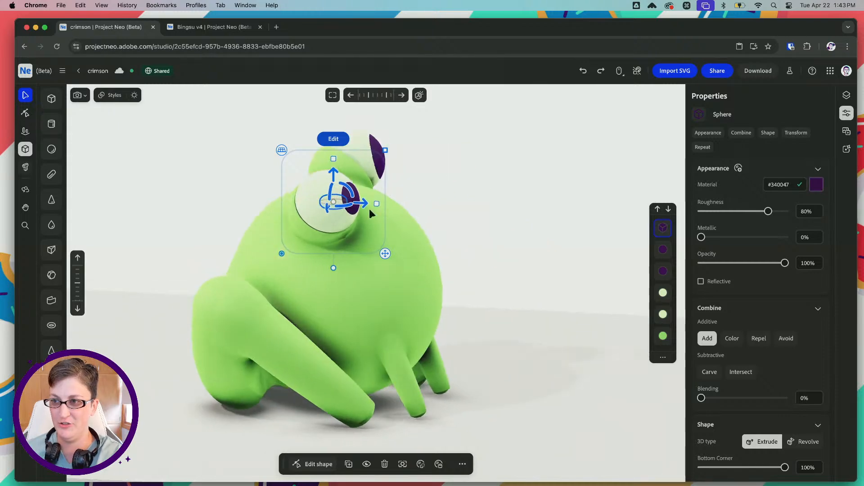
drag(365, 205, 386, 202)
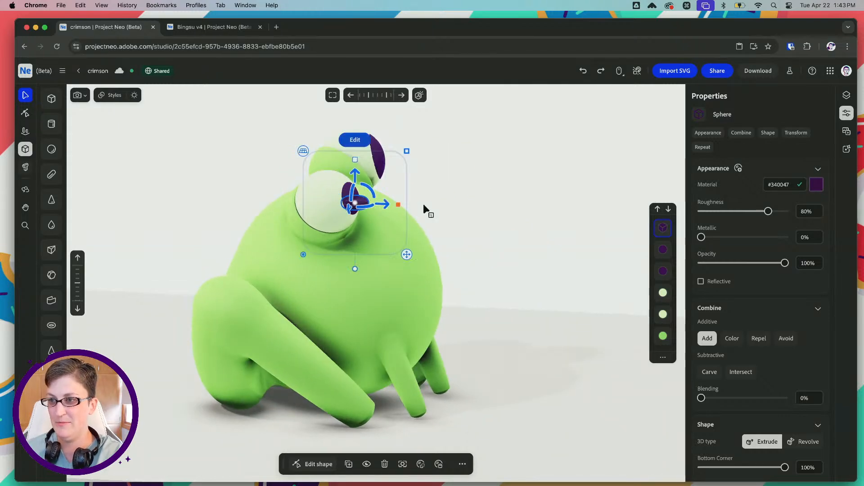
right_drag(426, 209, 375, 195)
Lighten the flattened ellipse's material to #573d61, copy the hex code, and set its combine mode to Color
scroll(374, 194, up, 5)
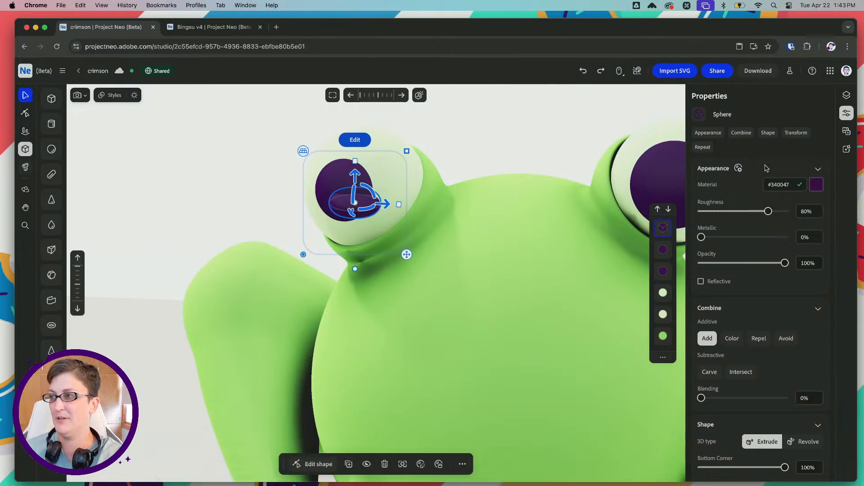
click(817, 186)
drag(812, 260, 789, 259)
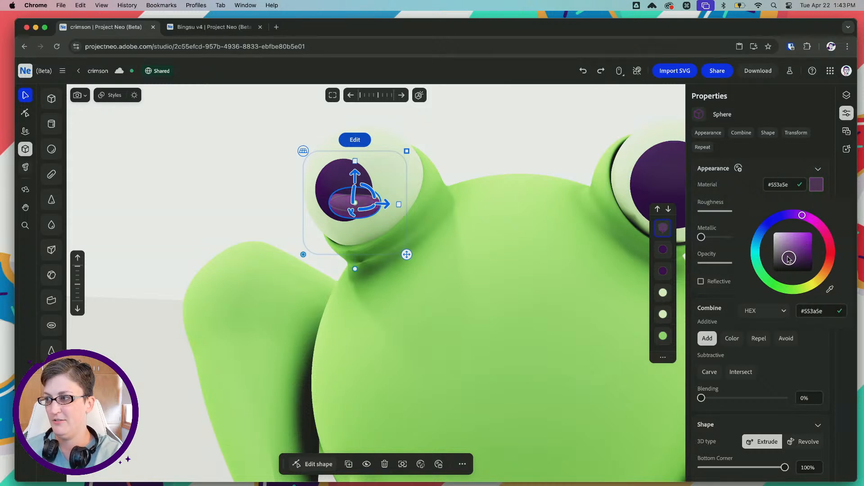
double_click(781, 186)
key(super+c)
click(732, 341)
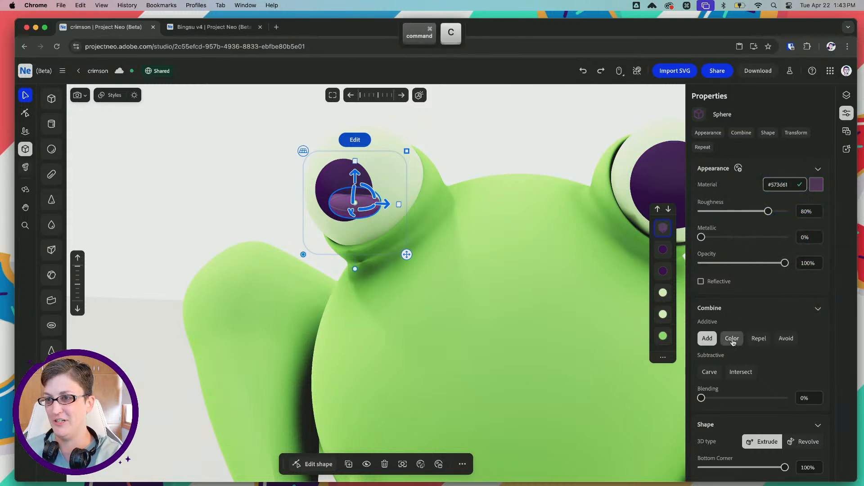
Nudge and resize the lighter ellipse so it sits as a slim highlight within the smaller pupil, and deselect it
right_drag(388, 179, 396, 176)
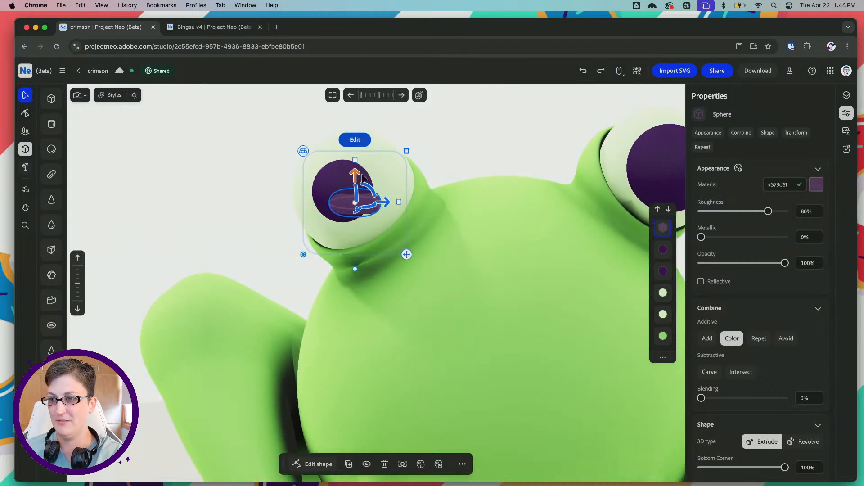
drag(356, 172, 358, 168)
drag(385, 194, 376, 193)
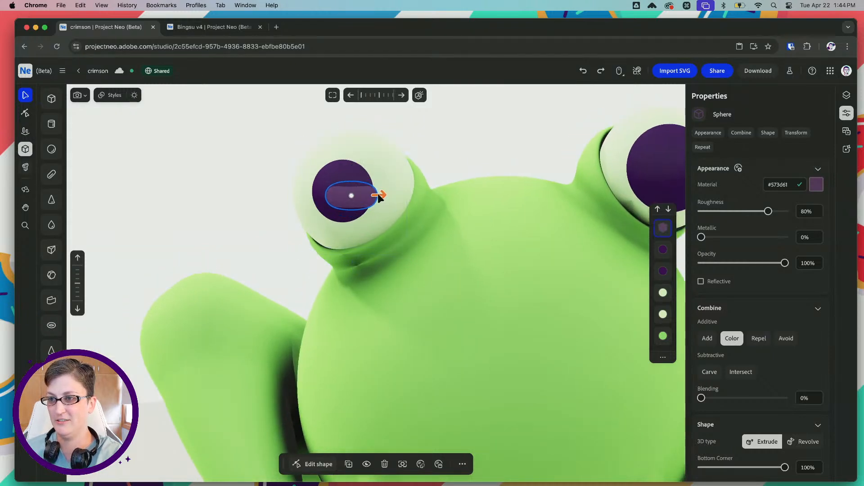
mouse_move(347, 166)
mouse_down()
mouse_move(348, 156)
mouse_move(349, 173)
mouse_up()
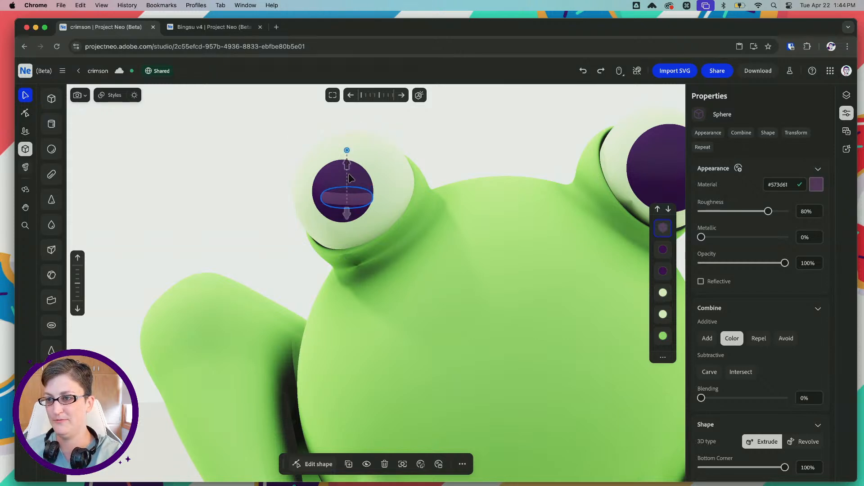
shift+drag(399, 145, 395, 148)
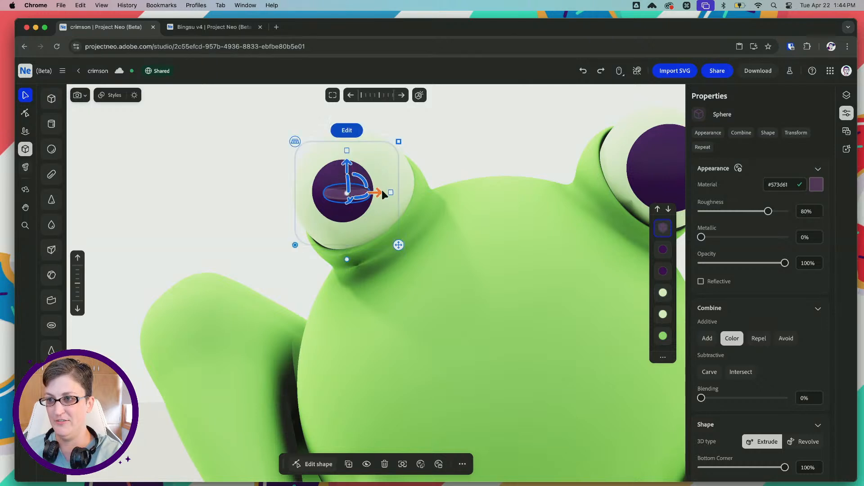
drag(383, 194, 376, 193)
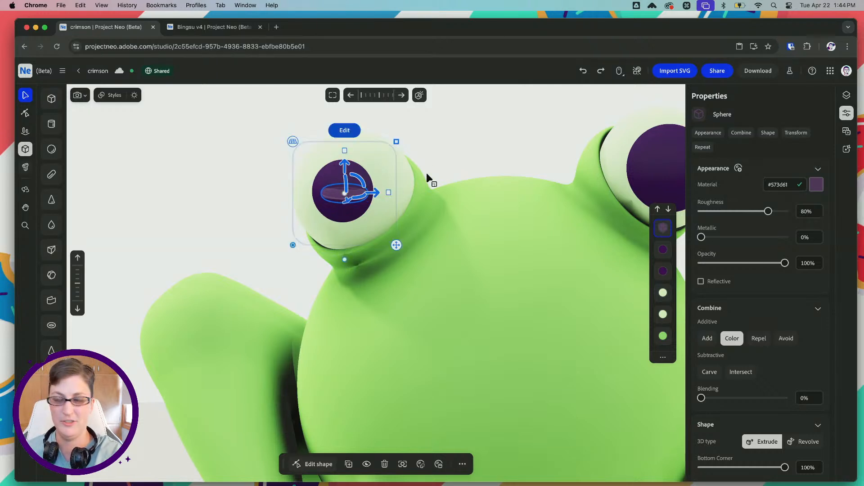
click(450, 155)
Duplicate the larger purple pupil on the other eye and lighten the copy's material to #775a82
key(space)
drag(470, 149, 571, 168)
double_click(571, 167)
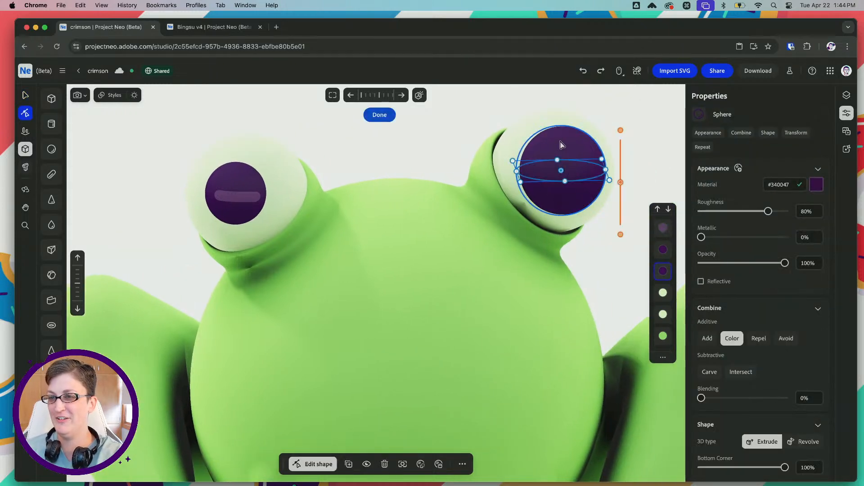
key(super+c)
key(super+v)
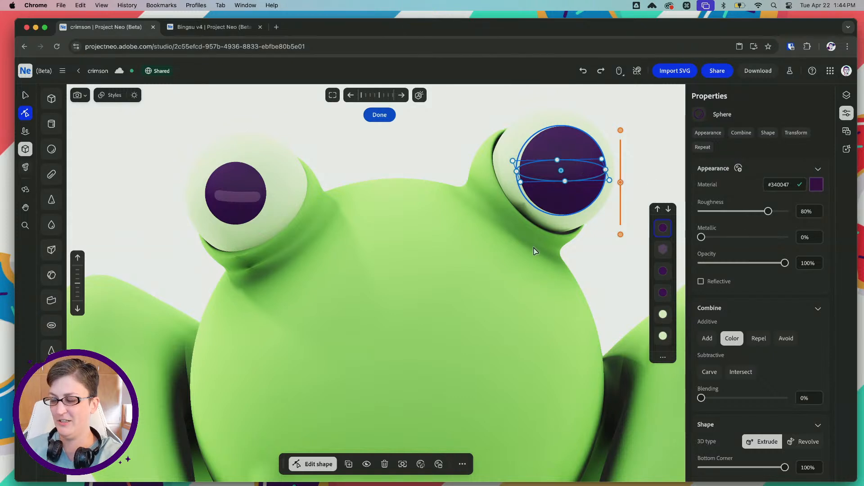
click(816, 186)
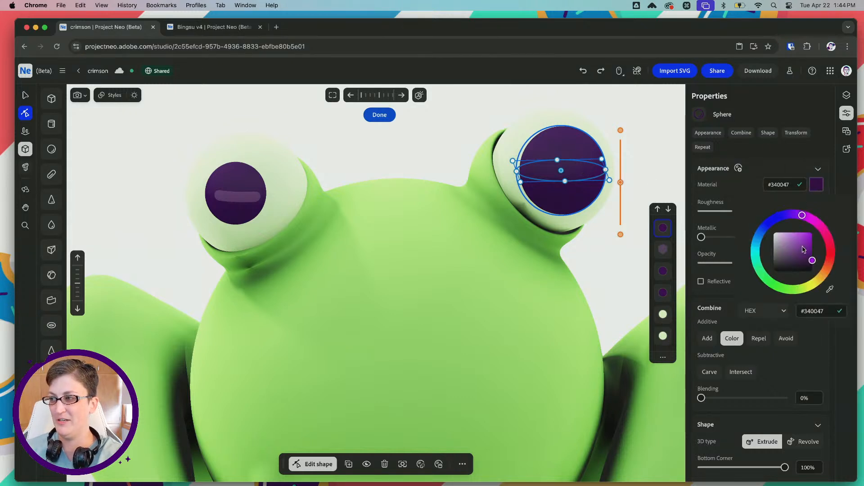
drag(804, 249, 785, 253)
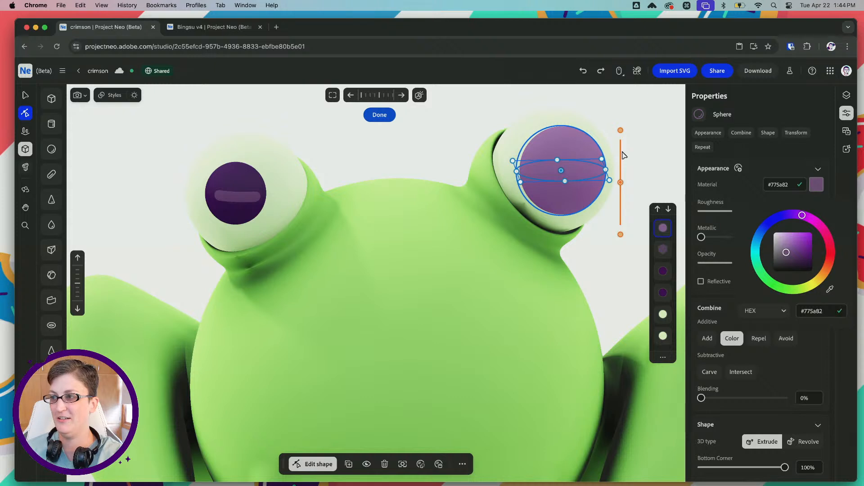
click(602, 159)
alt+shift+drag(602, 160, 577, 170)
key(space)
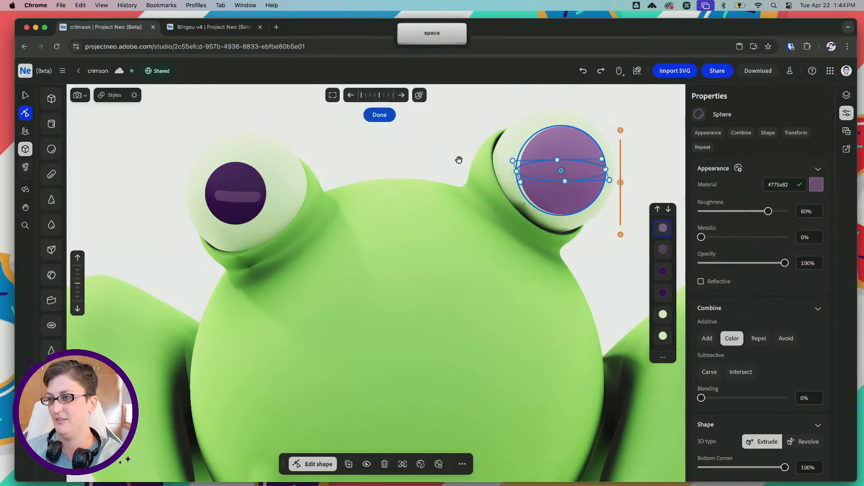
drag(459, 160, 369, 191)
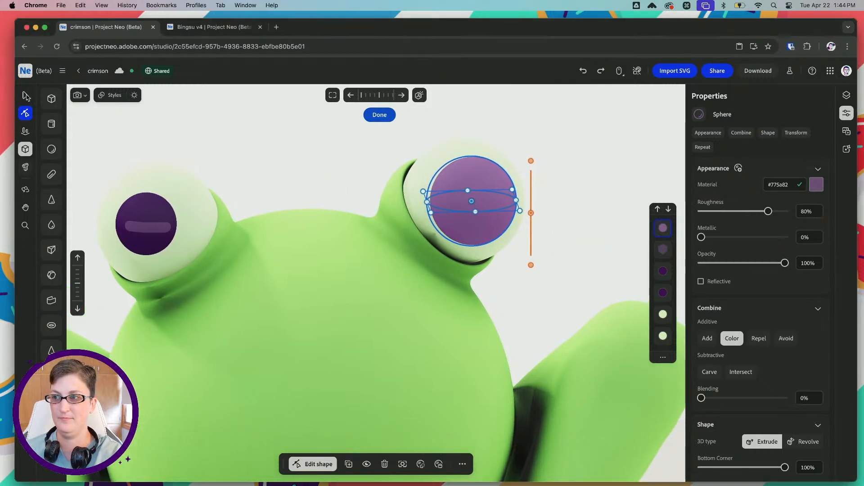
click(599, 201)
click(453, 196)
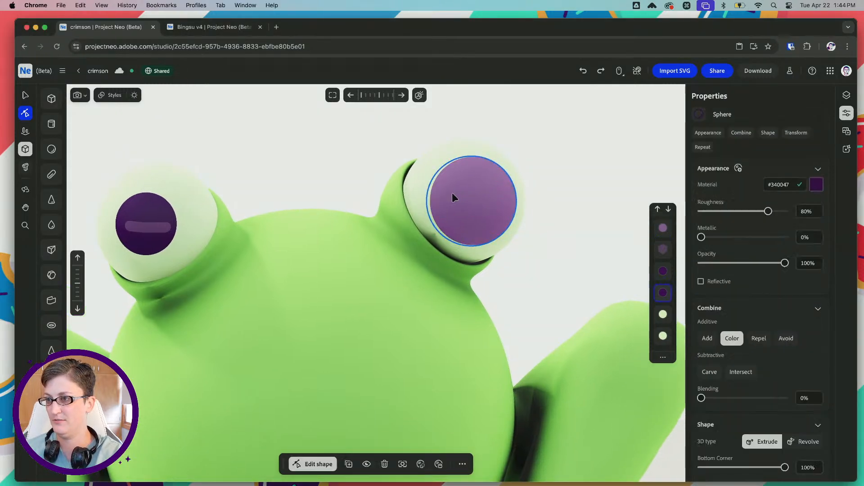
key(v)
drag(469, 158, 471, 226)
key(super+z)
Flatten and shrink the #775a82 sphere into a highlight inside the larger pupil, and nudge the other eye's highlight towards its pupil's centre
click(507, 178)
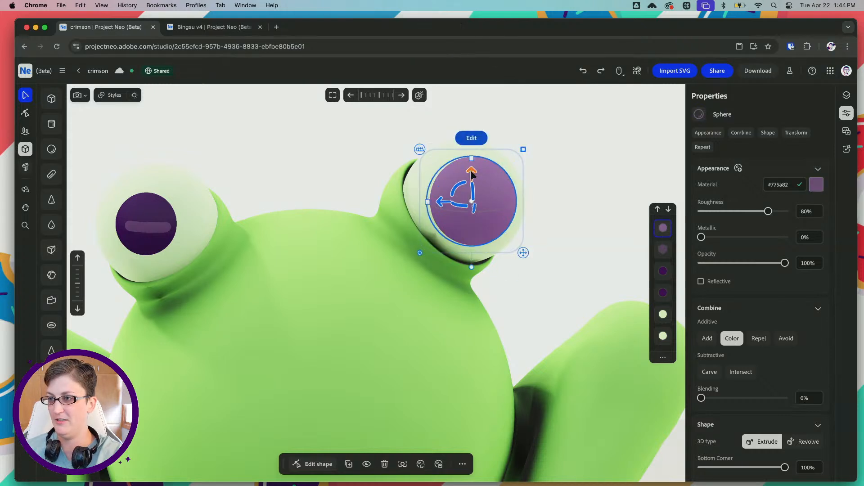
mouse_move(471, 161)
mouse_down()
mouse_move(475, 231)
mouse_move(472, 177)
mouse_up()
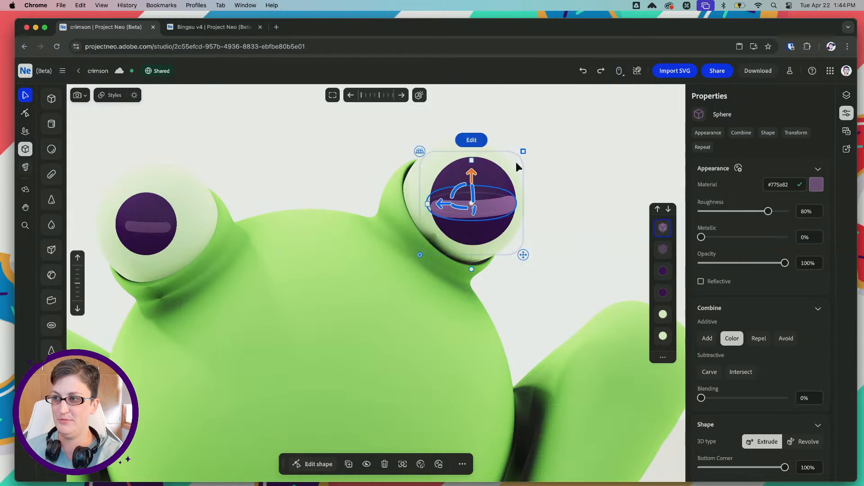
shift+super+drag(522, 148, 517, 160)
drag(442, 206, 444, 205)
drag(472, 175, 473, 174)
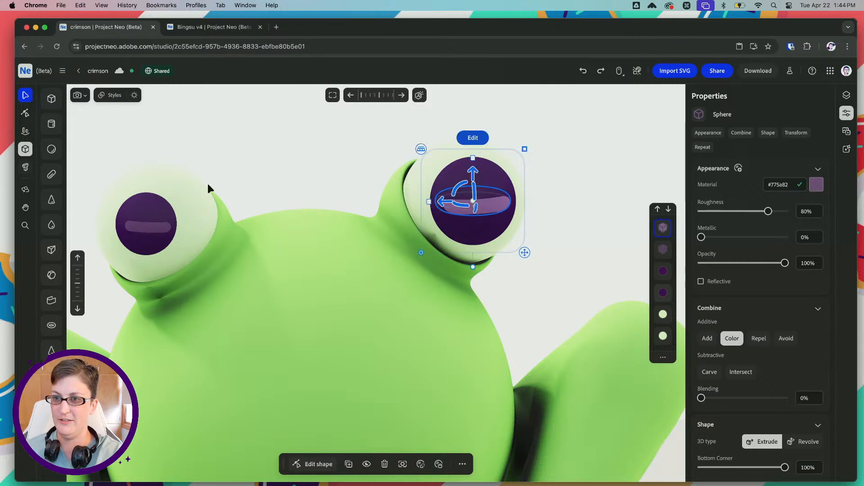
click(133, 230)
drag(182, 226, 181, 226)
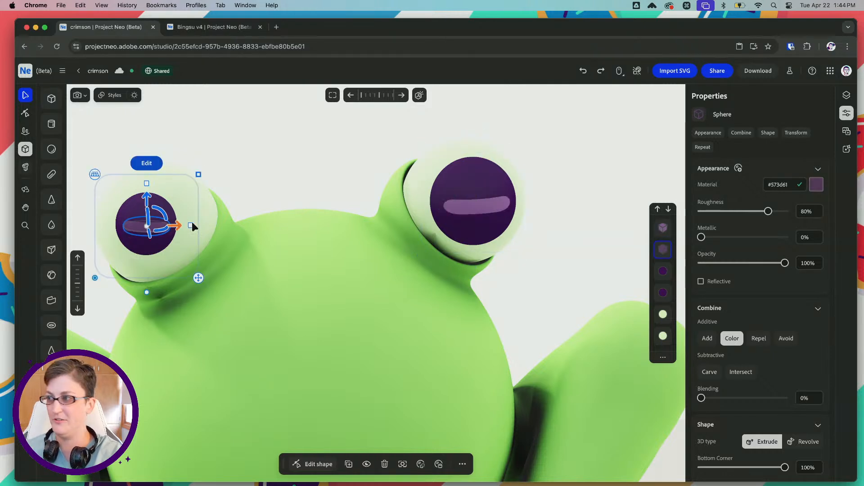
Match the material colour of the larger pupil's highlight to the other eye's highlight, and deselect it
click(458, 199)
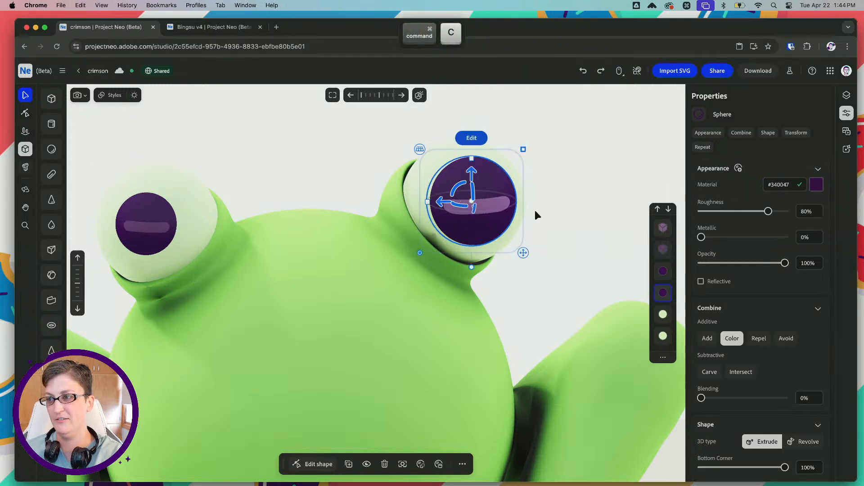
click(663, 246)
click(662, 230)
click(781, 185)
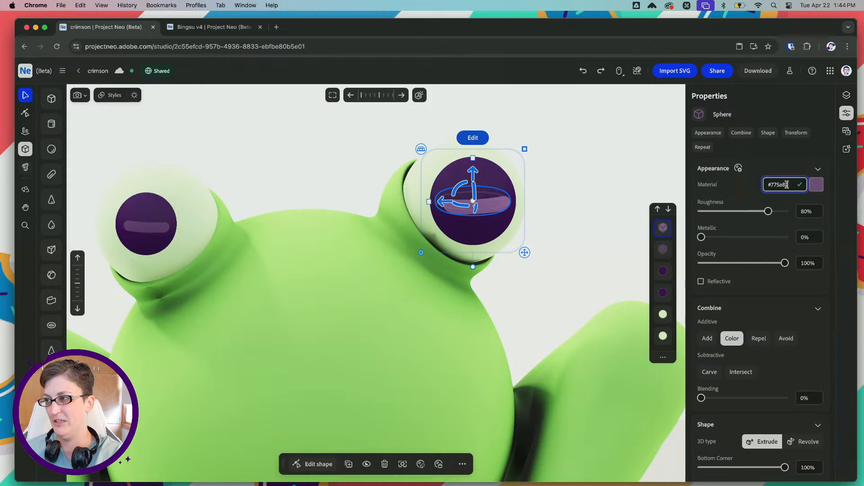
key(Tab)
click(576, 217)
scroll(372, 207, down, 8)
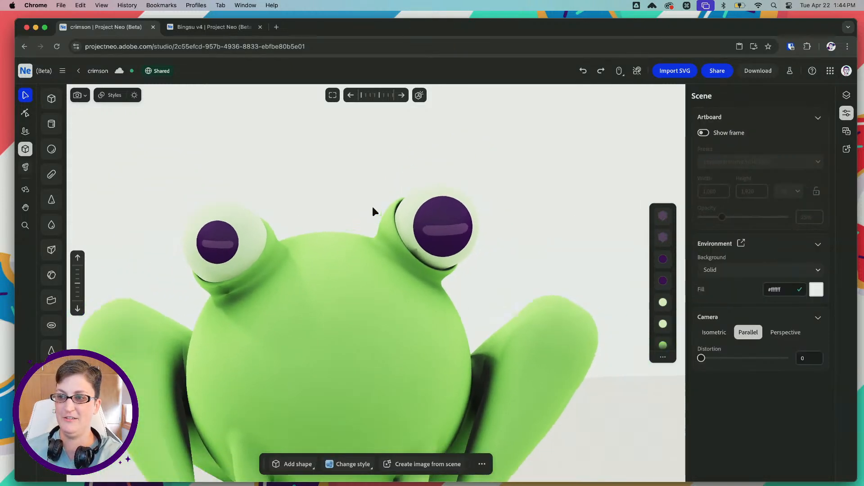
key(space)
drag(353, 205, 373, 168)
right_drag(373, 168, 366, 166)
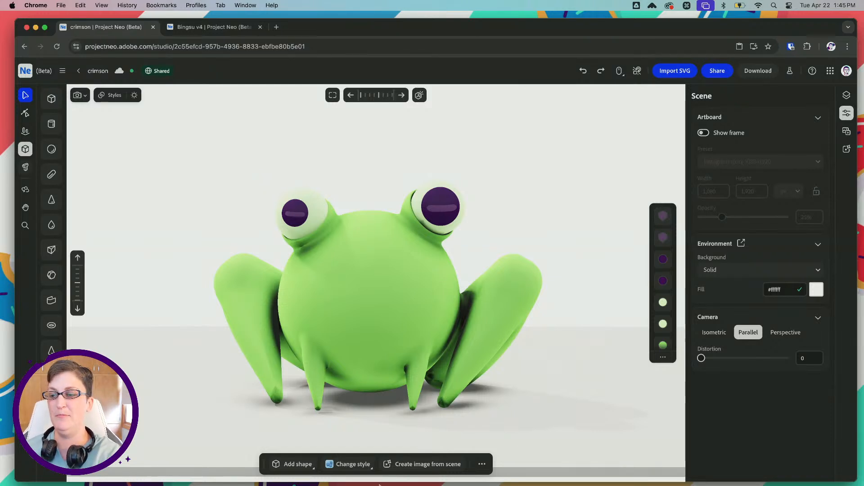
Switch to Illustrator and examine the frog's mouth and nostrils, followed by the alternative colour versions in froggo-sketches.ai
mouse_move(381, 485)
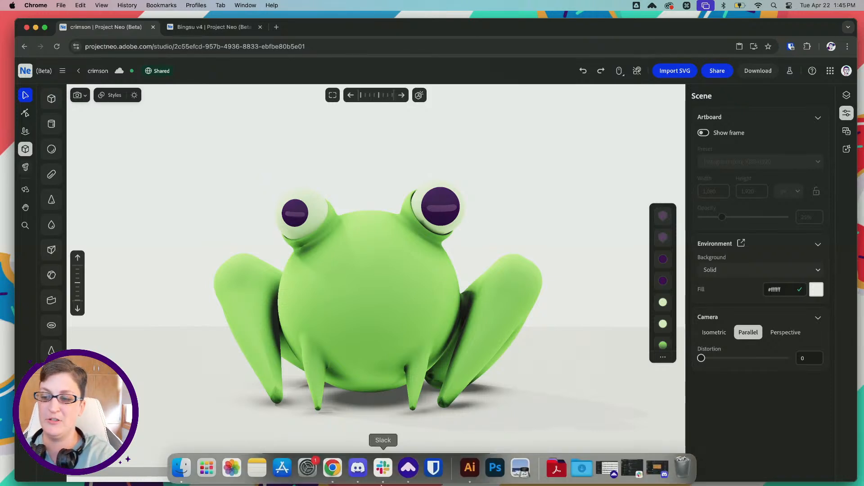
click(469, 469)
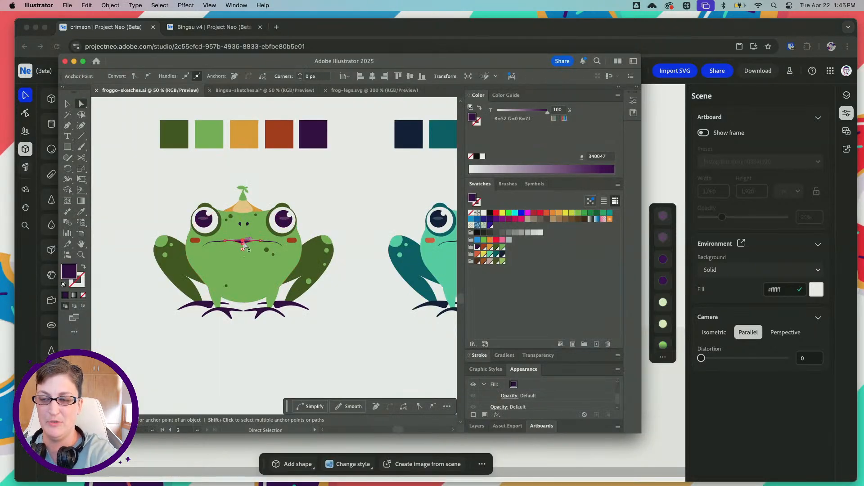
key(super+equal)
key(super+equal)
key(super+equal)
key(v)
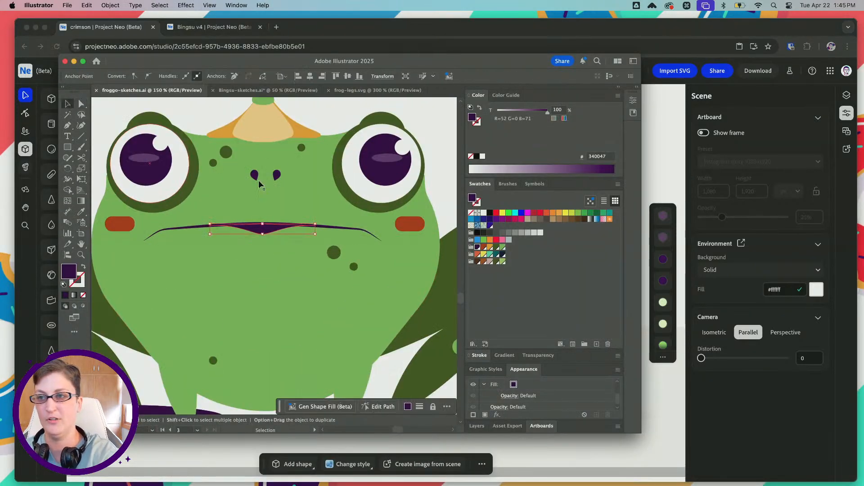
alt+scroll(295, 235, down, 5)
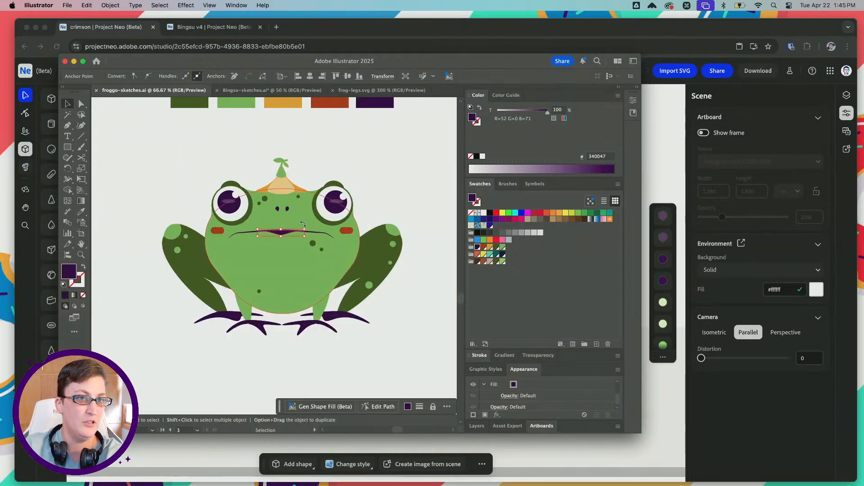
key(alt)
scroll(263, 216, right, 6)
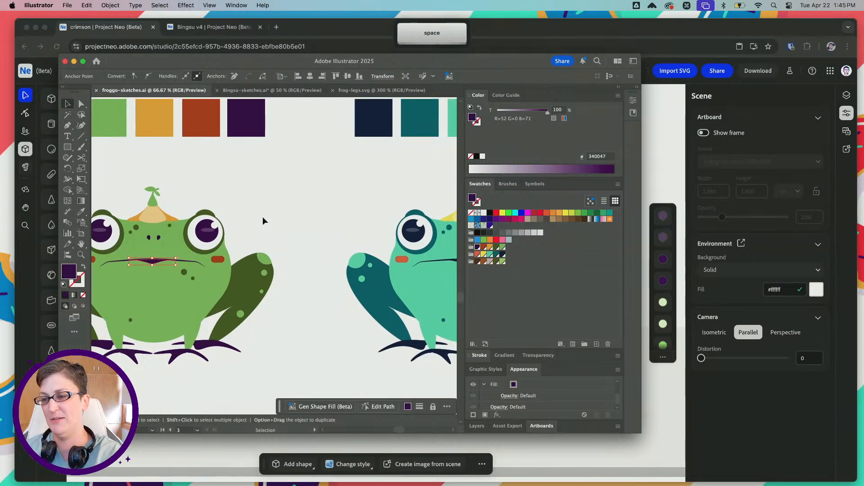
alt+scroll(263, 217, down, 3)
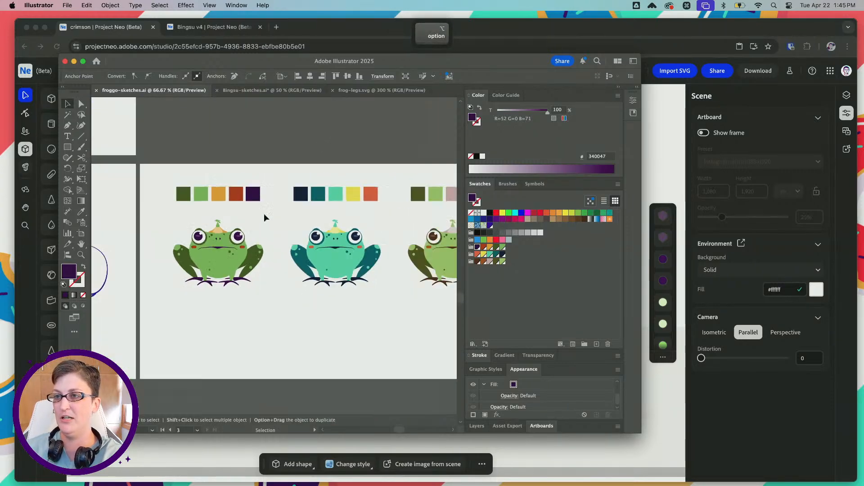
scroll(312, 185, right, 3)
scroll(312, 186, right, 2)
click(256, 126)
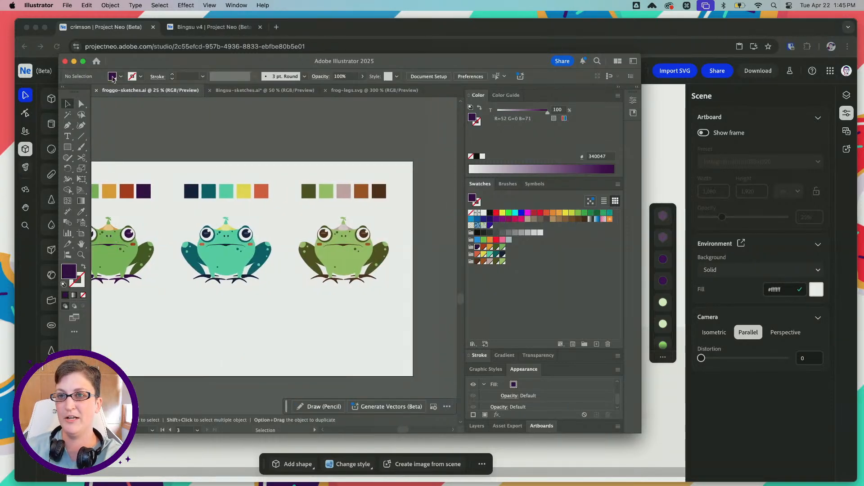
Create a new Illustrator document and draw a large circle starting inside its artboard
click(67, 6)
click(72, 19)
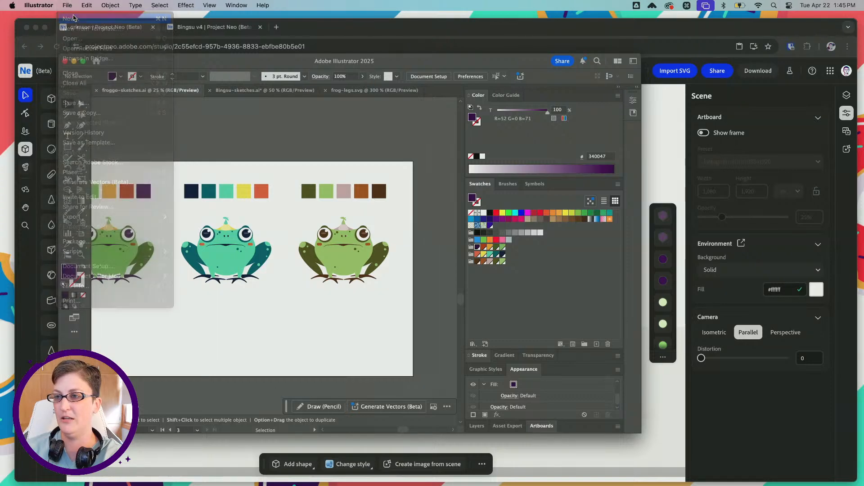
click(710, 403)
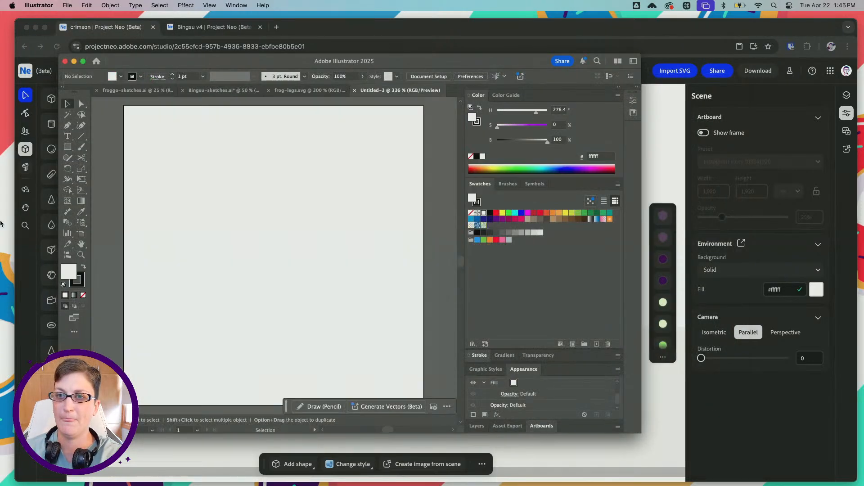
key(alt)
alt+scroll(192, 150, down, 4)
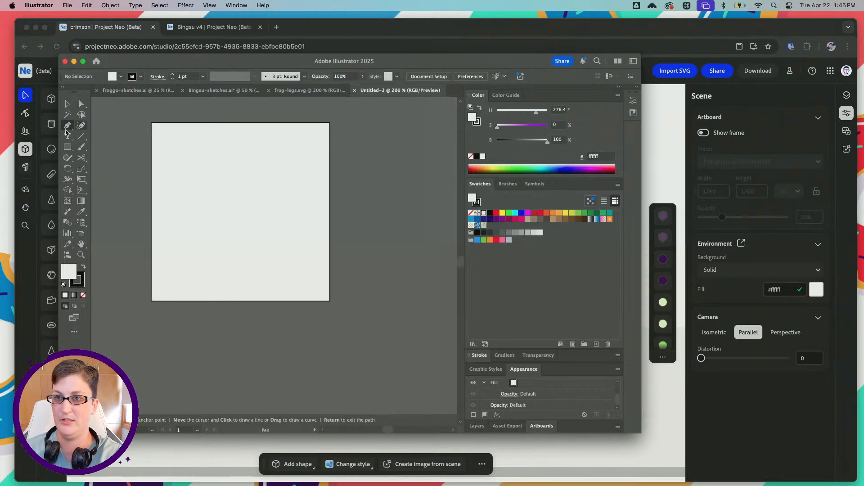
click(68, 146)
click(101, 172)
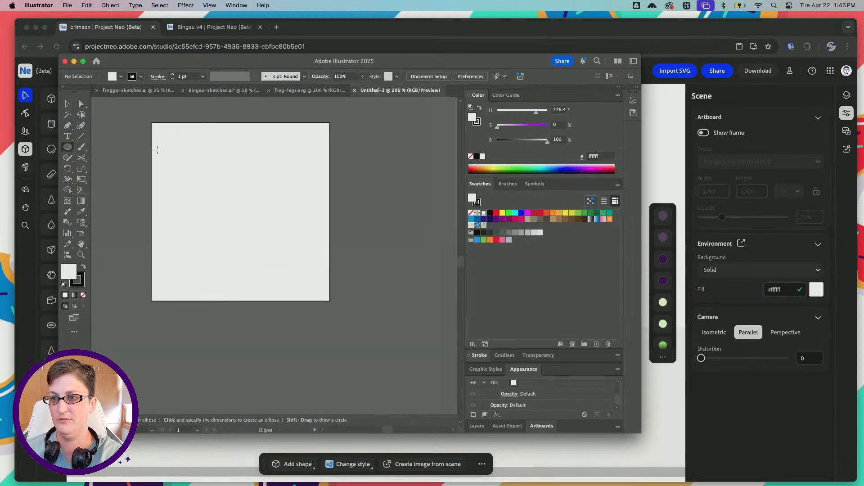
drag(157, 149, 341, 334)
Delete the circle's lower and left anchor points to leave a quarter arc, and remove the arc's fill
click(82, 104)
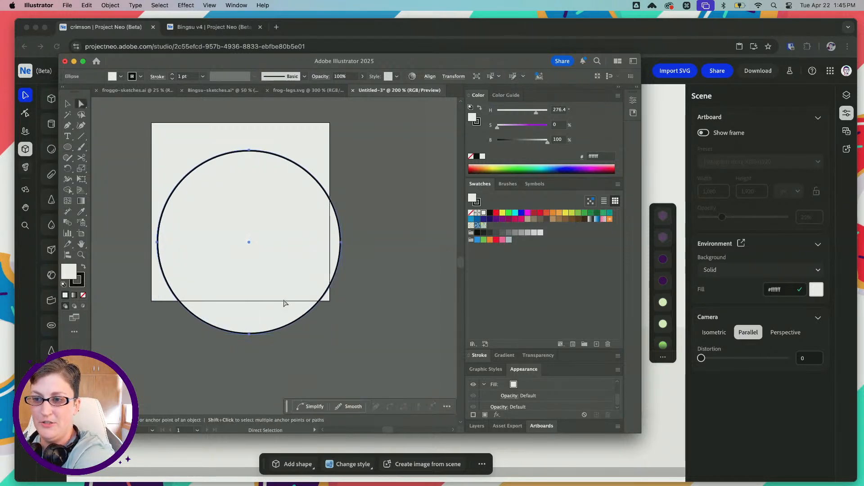
drag(200, 304, 279, 341)
key(BackSpace)
drag(139, 247, 198, 241)
key(BackSpace)
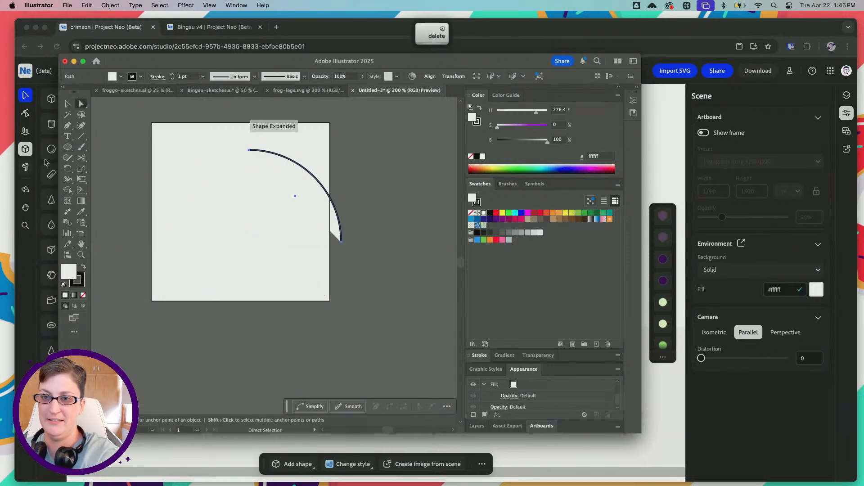
click(82, 295)
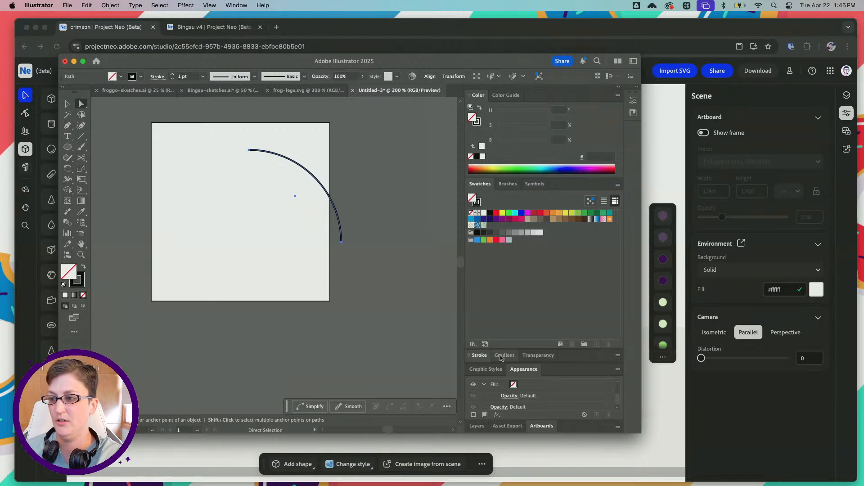
Give the arc's stroke round caps and corners and a weight of 20 pt
click(481, 356)
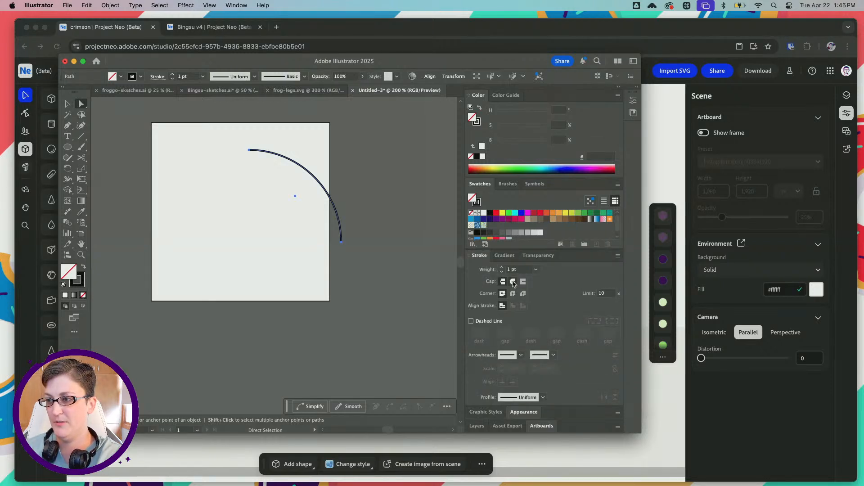
drag(528, 271, 498, 272)
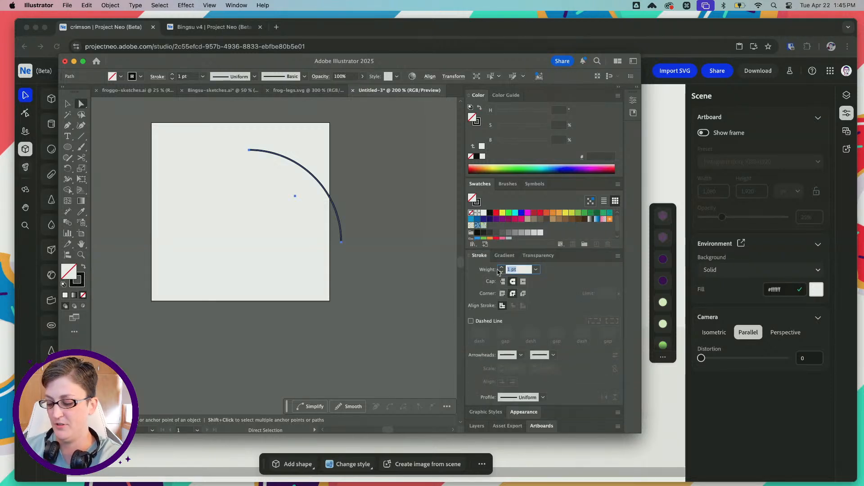
text(20)
key(Tab)
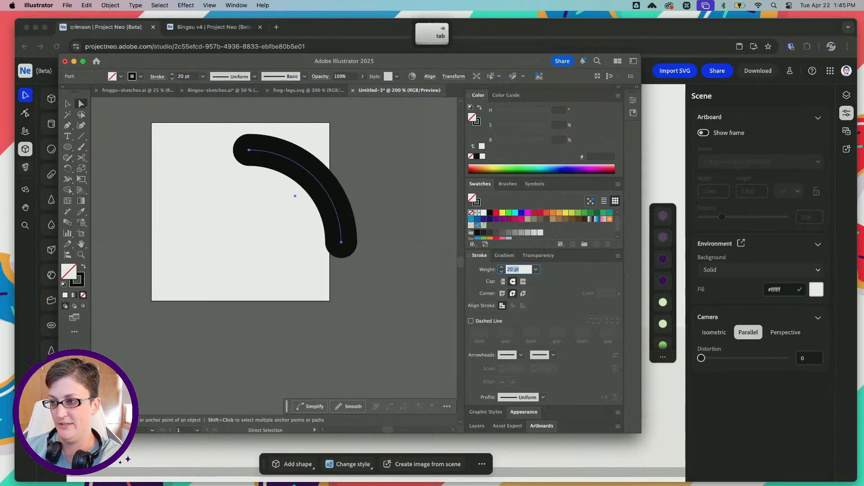
Move the thick arc onto the artboard and scale it up to a stroke weight of about 27.6 pt
click(66, 104)
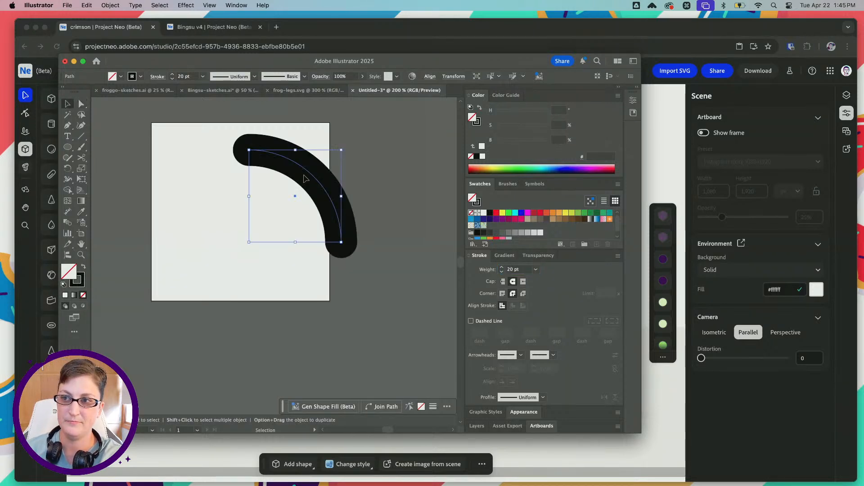
drag(304, 169, 241, 168)
mouse_move(279, 242)
mouse_down()
mouse_move(295, 245)
mouse_move(298, 273)
mouse_move(312, 288)
mouse_up()
drag(280, 195, 277, 202)
shift+drag(186, 157, 180, 150)
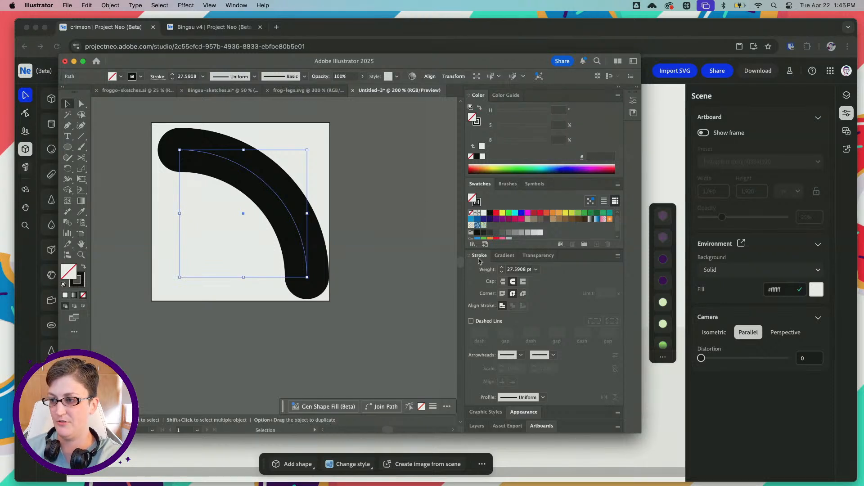
Apply a tapered width profile flipped so the lower end is thick, and enlarge the arc to fill the artboard
click(525, 398)
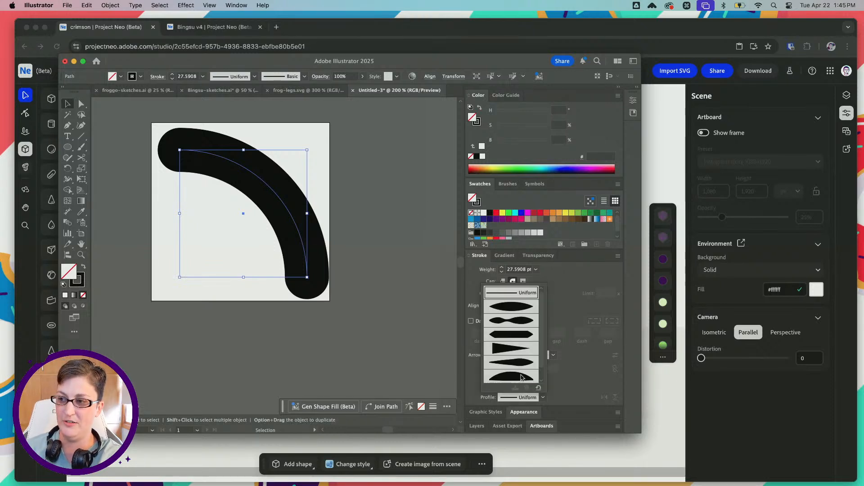
click(512, 350)
click(603, 397)
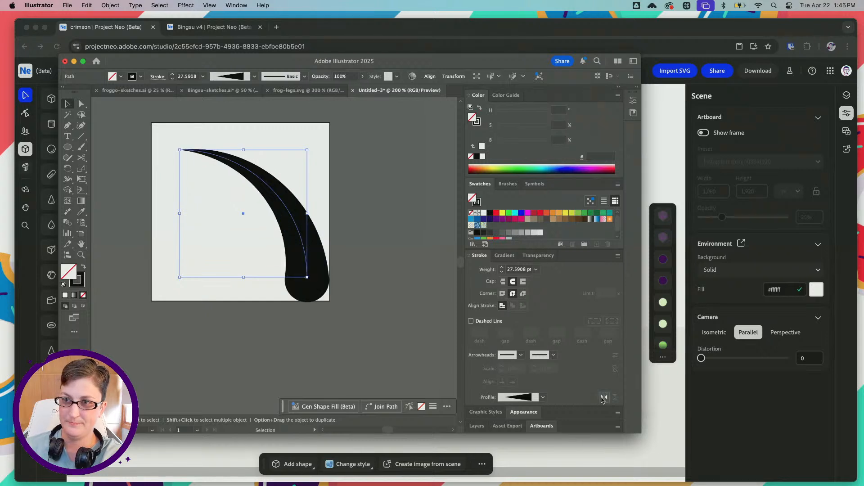
shift+drag(179, 150, 162, 133)
drag(284, 202, 278, 194)
Convert the tapered arc to a filled shape with Outline Stroke and deselect it
click(118, 5)
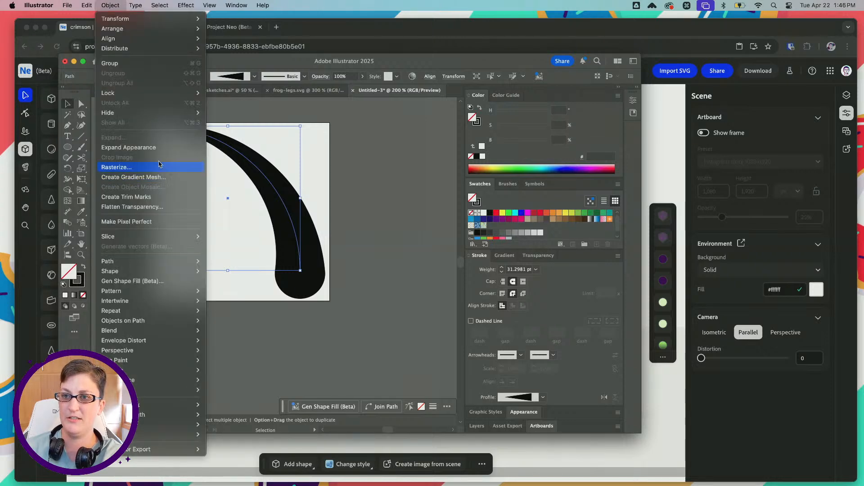
mouse_move(135, 261)
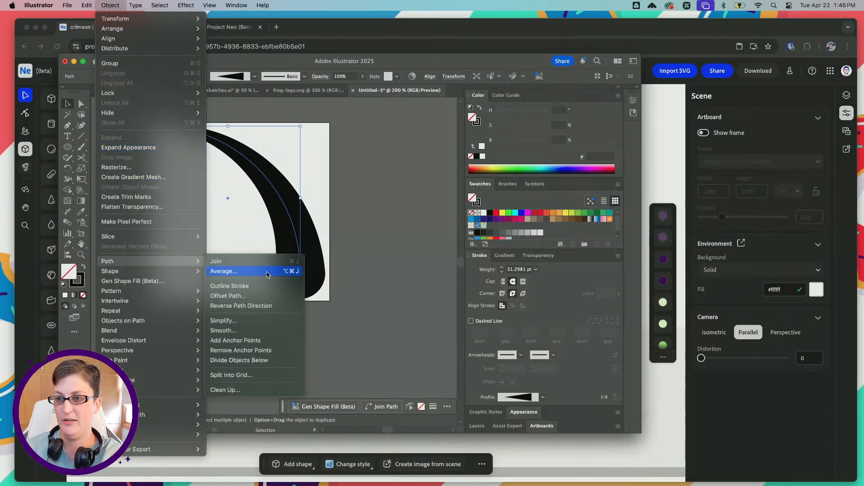
click(228, 282)
click(344, 257)
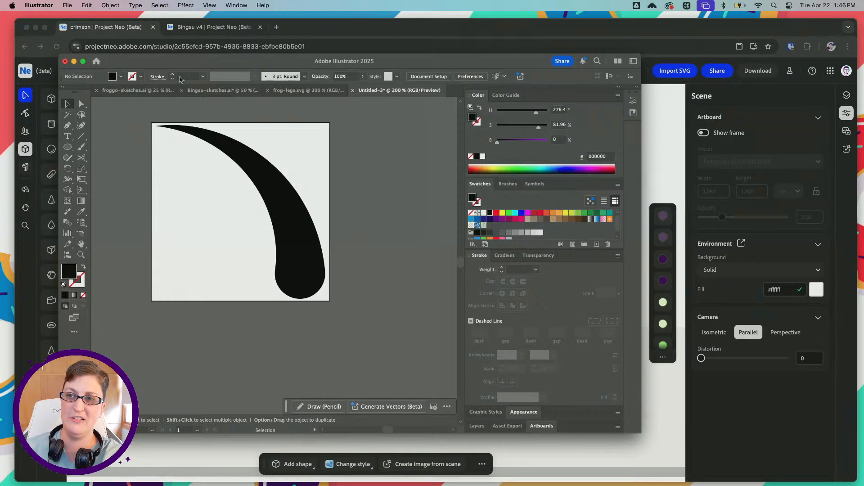
Examine the yellow flower hat on the teal frog in froggo-sketches.ai and return to the petal document
click(211, 92)
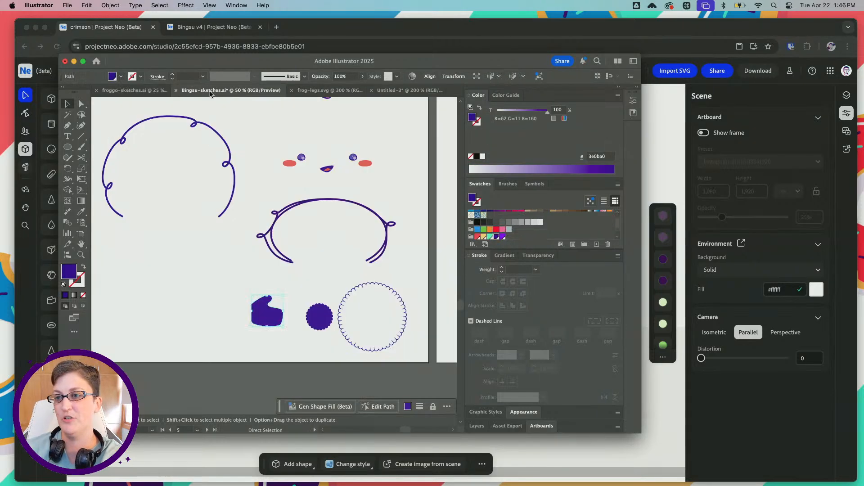
click(135, 92)
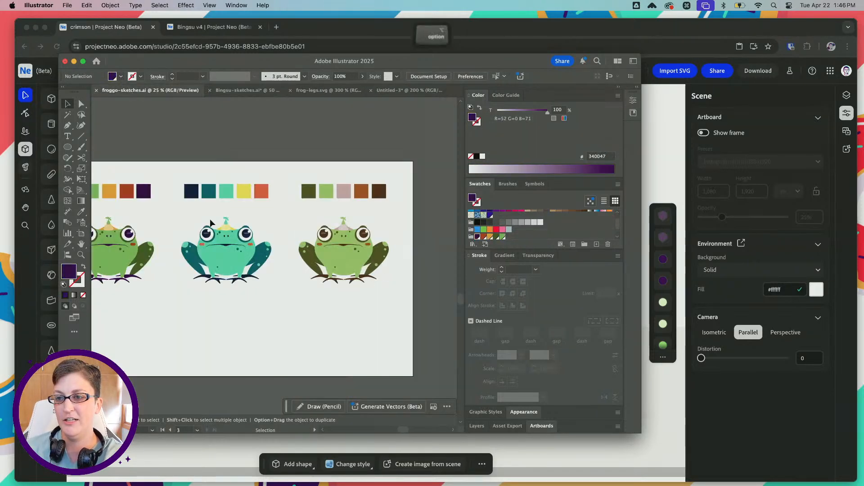
alt+scroll(209, 219, up, 8)
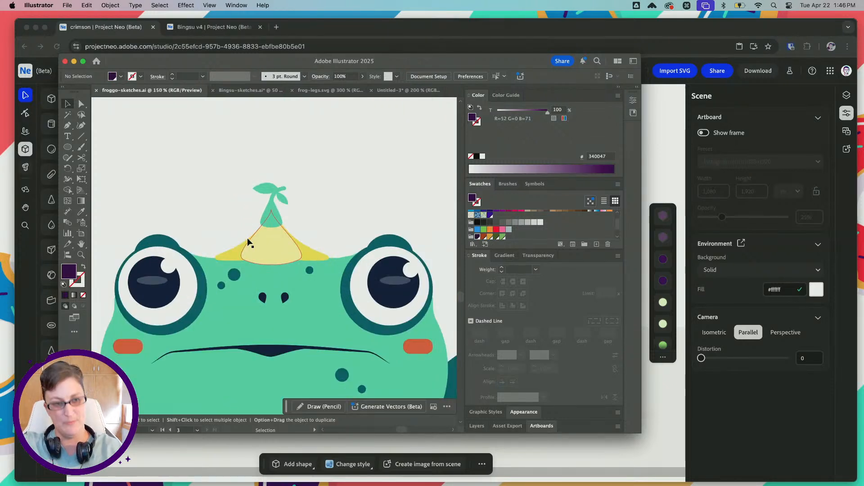
click(407, 90)
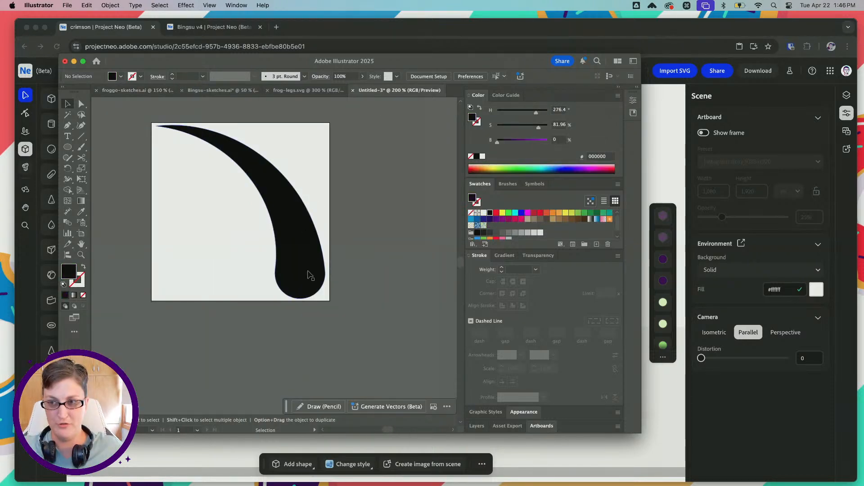
Save the petal shape on the computer's Desktop as flower-petal in SVG format with the default SVG options
click(68, 5)
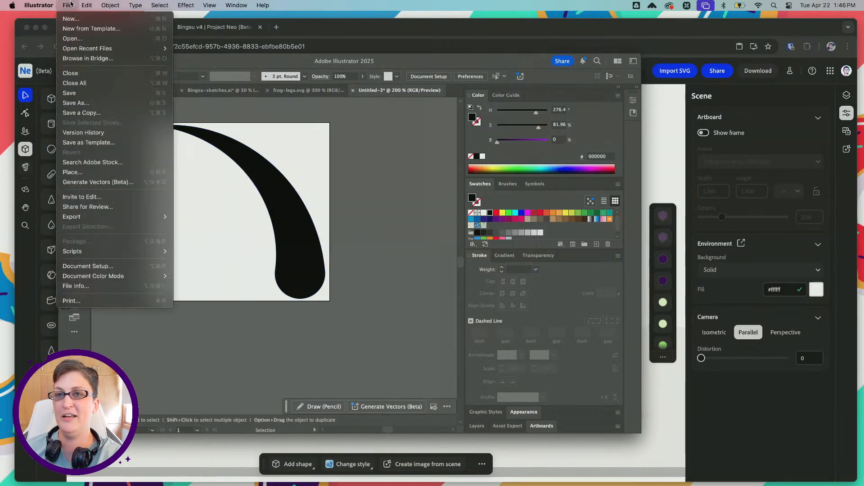
click(79, 101)
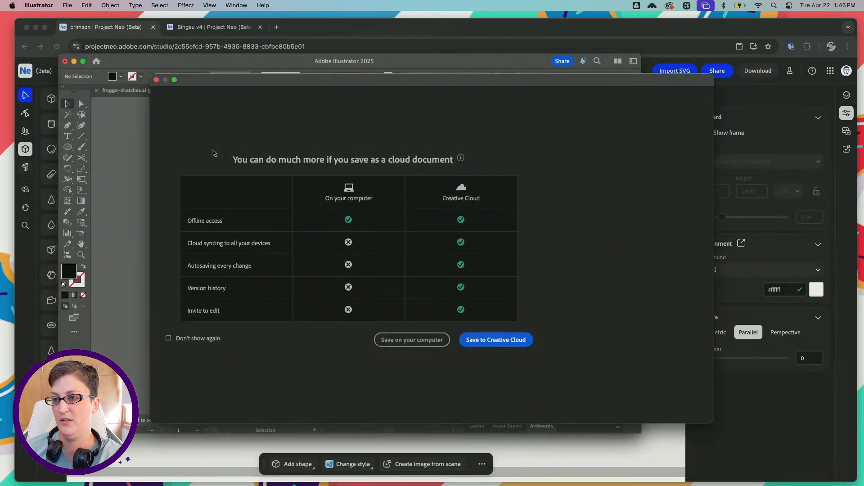
click(412, 339)
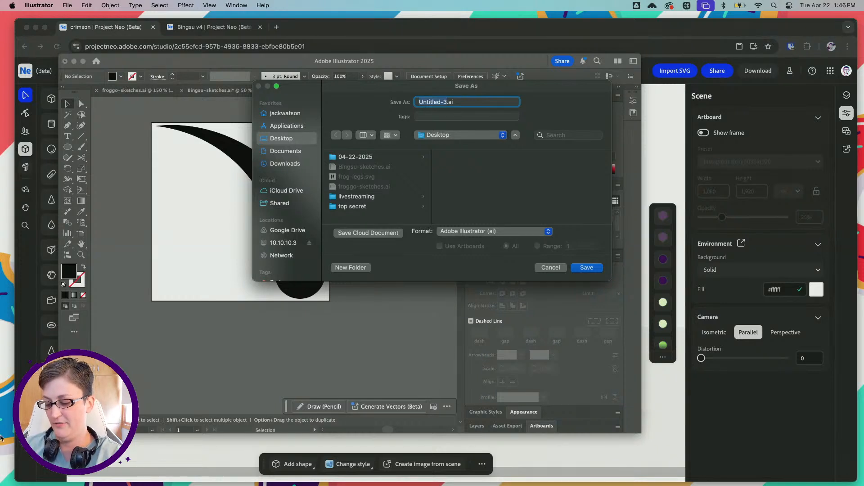
text(flower-pe)
key(BackSpace)
text(peta)
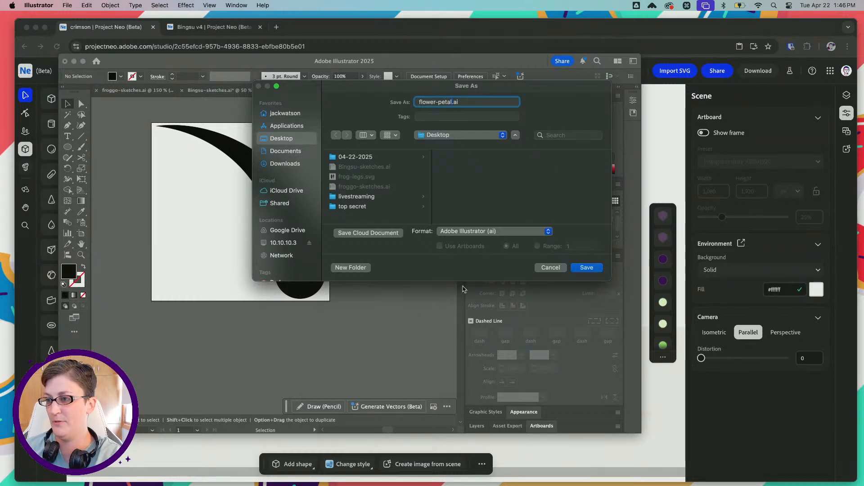
click(477, 231)
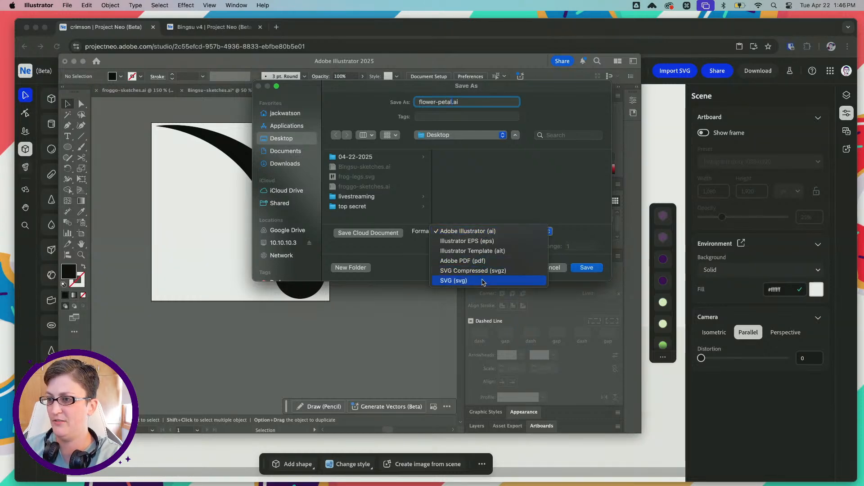
click(464, 280)
click(587, 267)
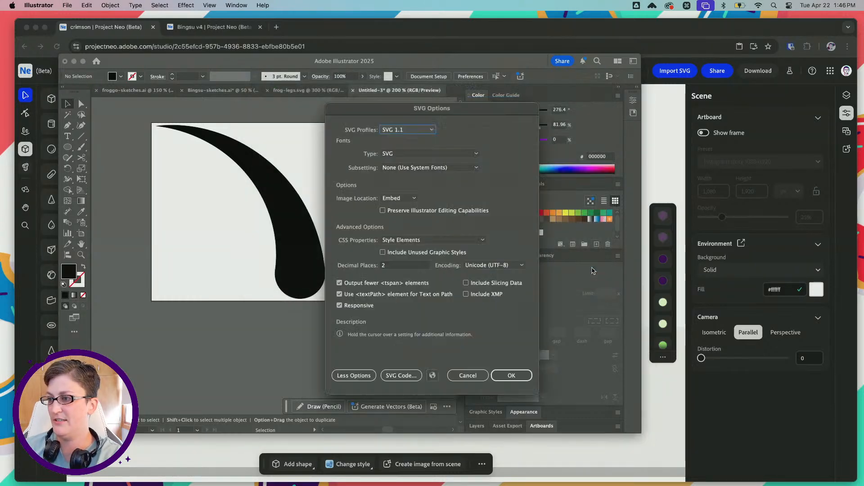
click(495, 374)
Switch to Project Neo and import flower-petal.svg into the frog scene
click(657, 111)
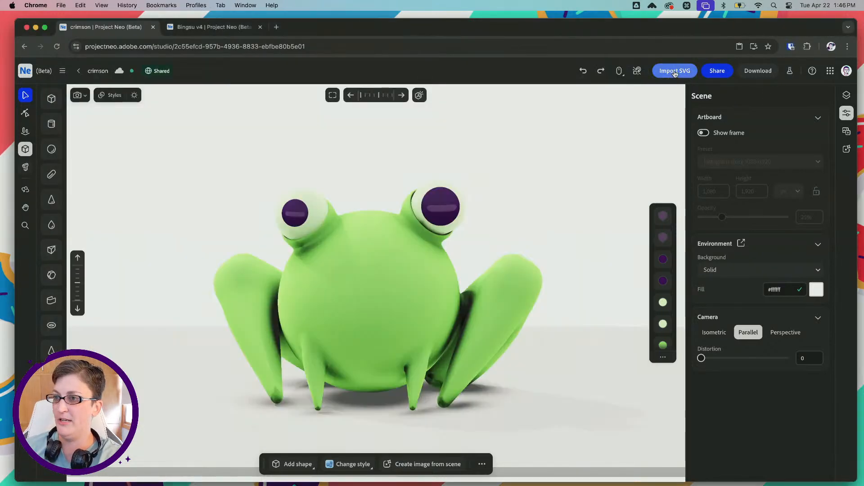
click(675, 71)
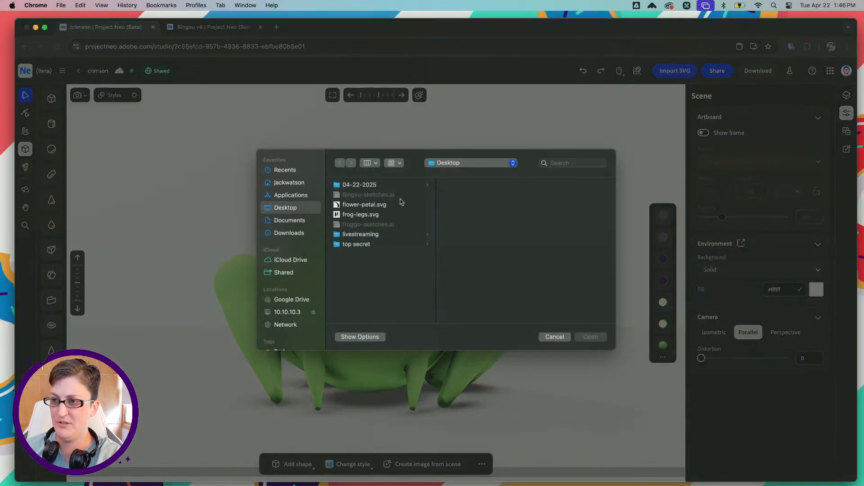
click(385, 206)
click(591, 337)
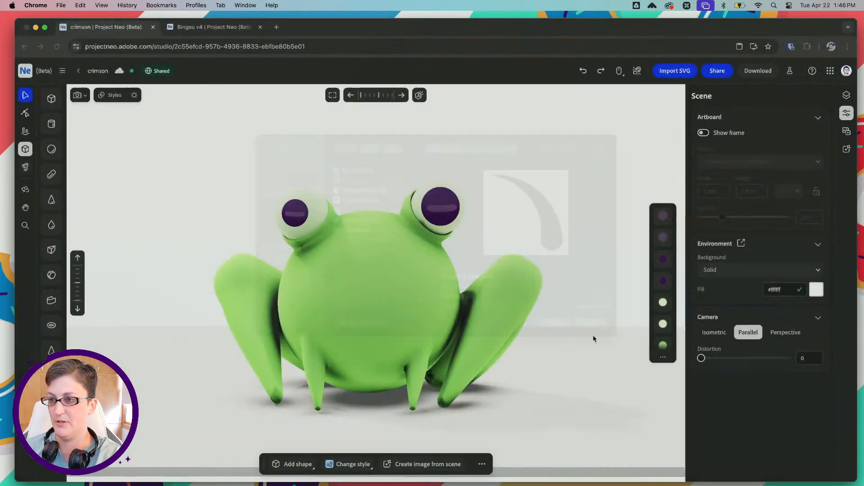
Shrink the imported petal shape to a small piece and raise it above the frog's head
alt+scroll(552, 308, down, 1)
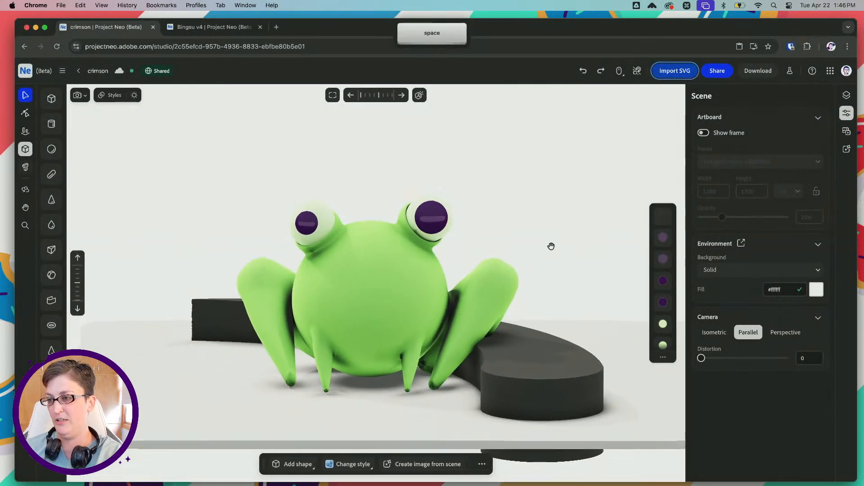
drag(551, 247, 533, 277)
drag(520, 360, 533, 307)
click(530, 303)
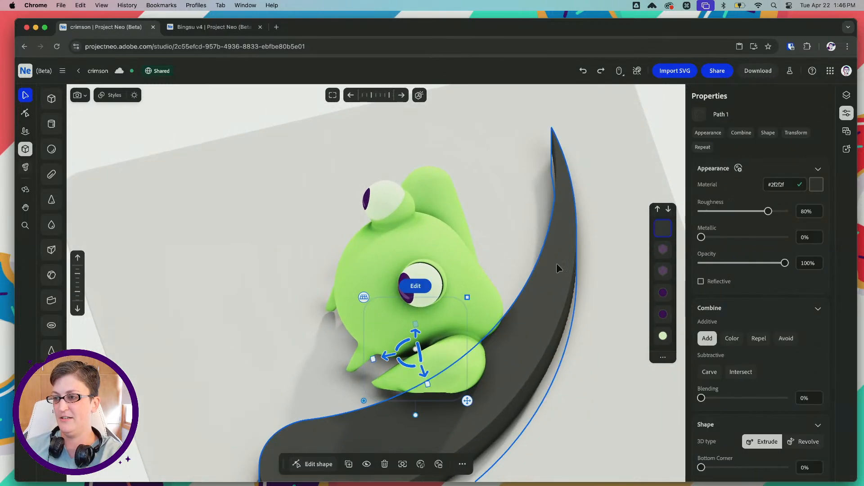
scroll(323, 289, down, 5)
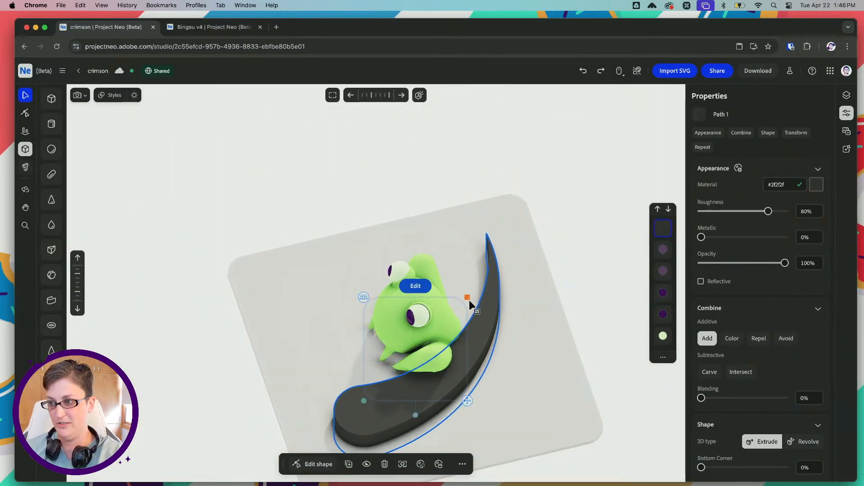
shift+drag(468, 299, 422, 272)
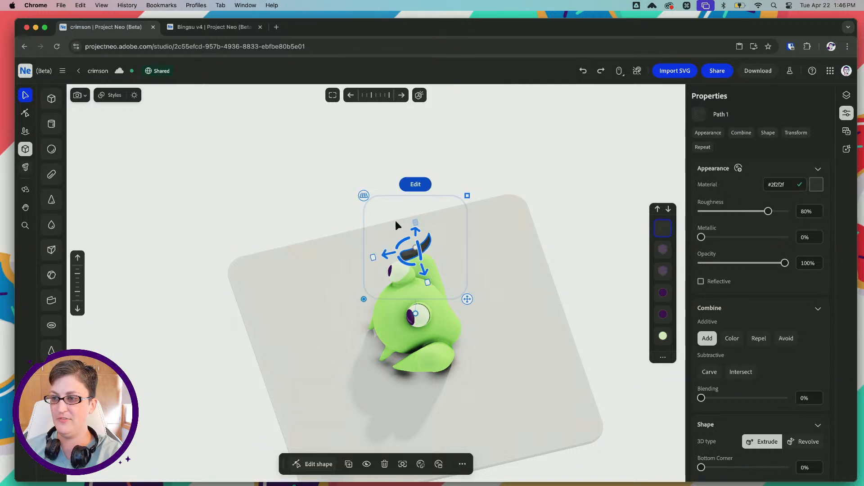
right_drag(396, 221, 481, 196)
drag(415, 282, 418, 333)
scroll(451, 292, up, 5)
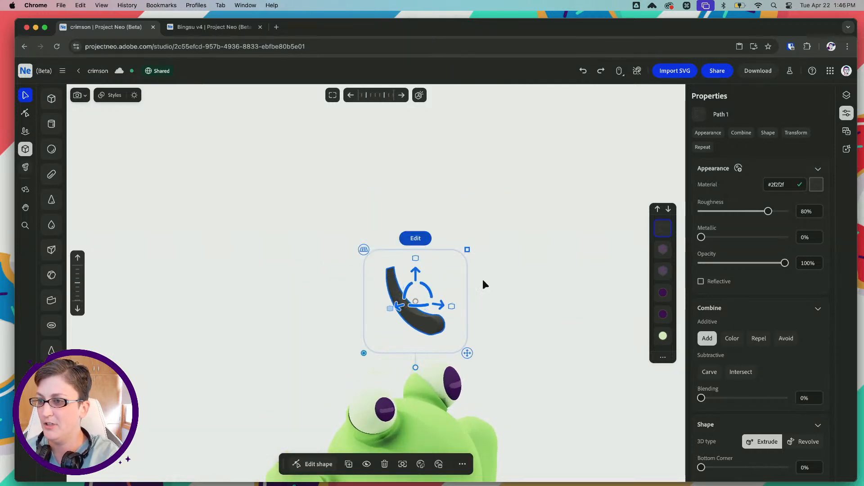
Round the petal above the frog's head with Bottom Corner and Top Corner at 100% and Inflate at 55%
right_drag(473, 288, 474, 291)
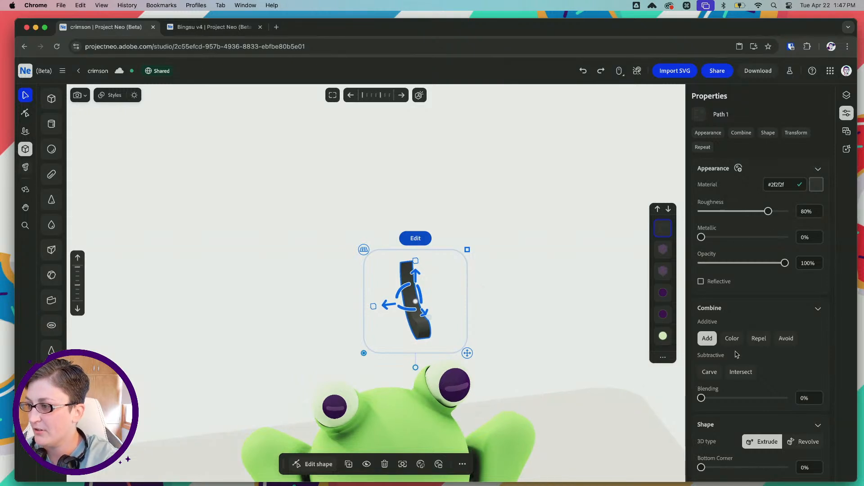
scroll(737, 354, down, 10)
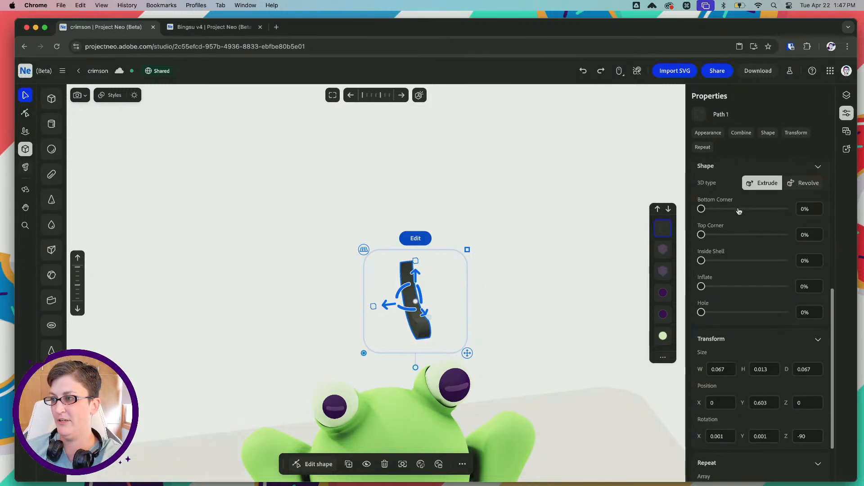
drag(739, 209, 791, 209)
drag(701, 235, 786, 235)
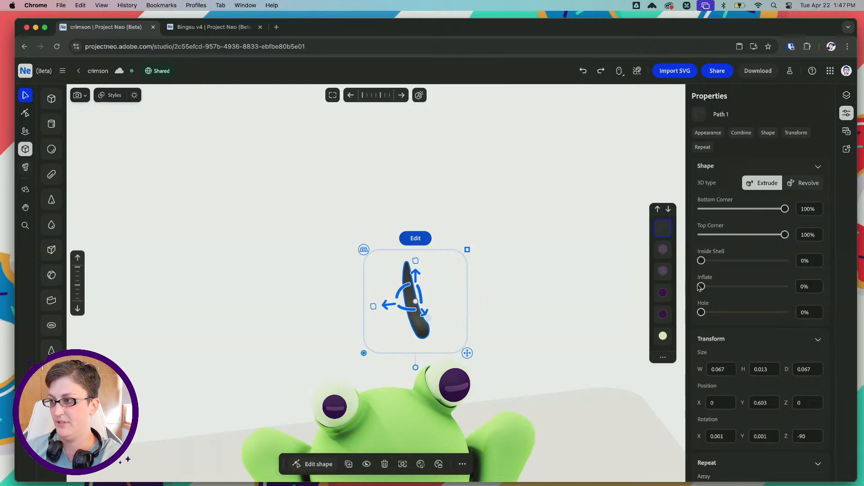
drag(701, 287, 747, 287)
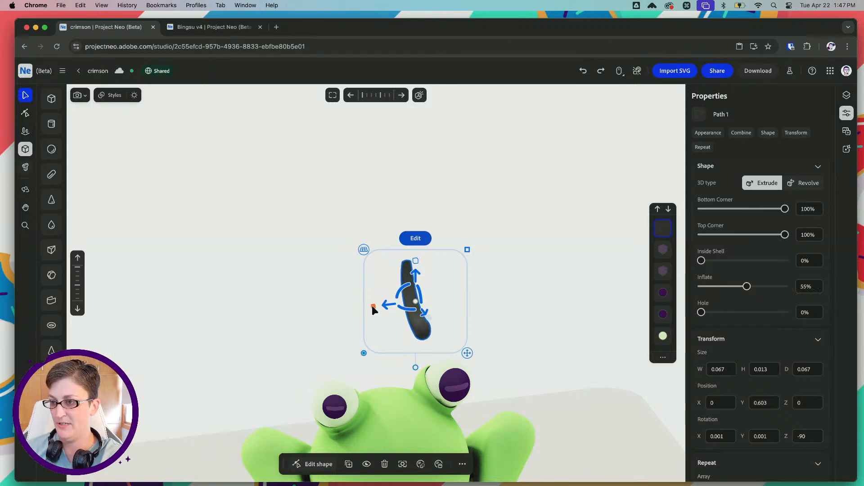
Widen the petal's extrusion in two stages and restore both its Bottom Corner and Top Corner to 100%
drag(372, 306, 316, 313)
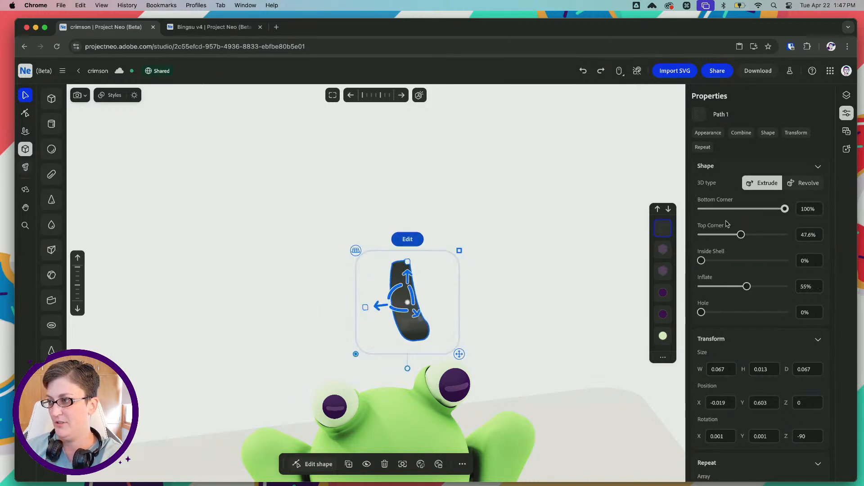
drag(741, 234, 788, 234)
drag(365, 308, 329, 309)
drag(756, 209, 789, 209)
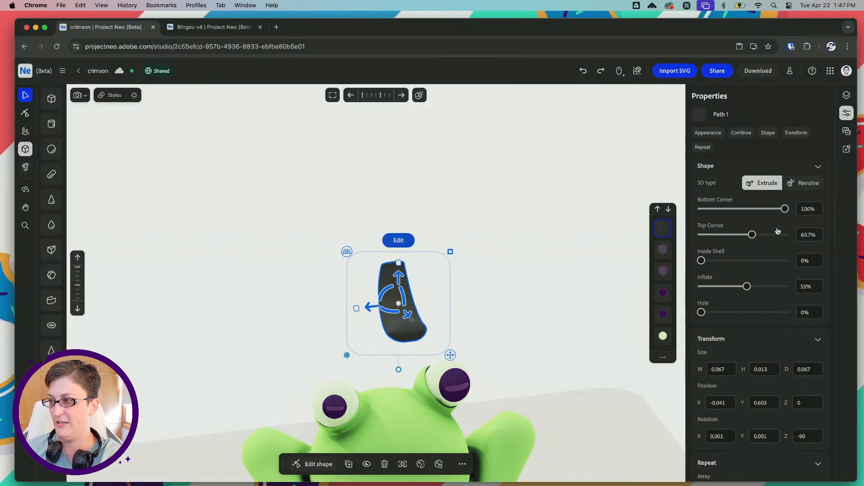
drag(751, 234, 789, 234)
Try a radial array of the petal with a resize, and undo both changes
scroll(779, 331, down, 2)
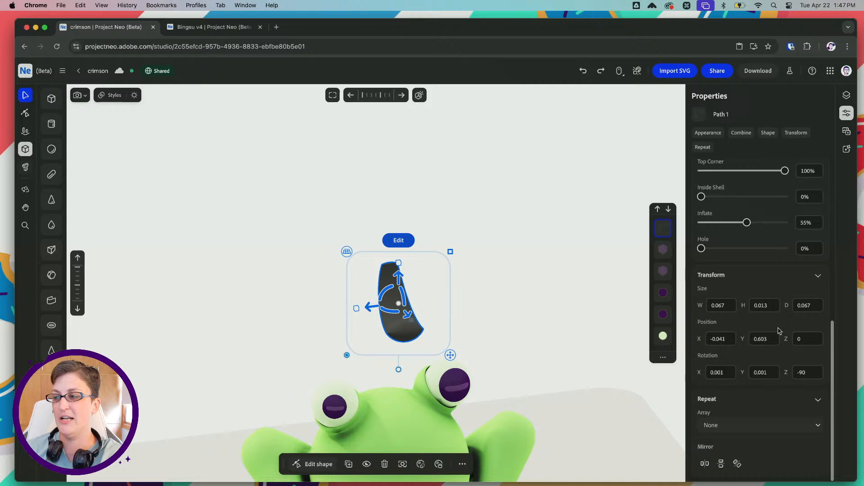
click(749, 425)
click(751, 403)
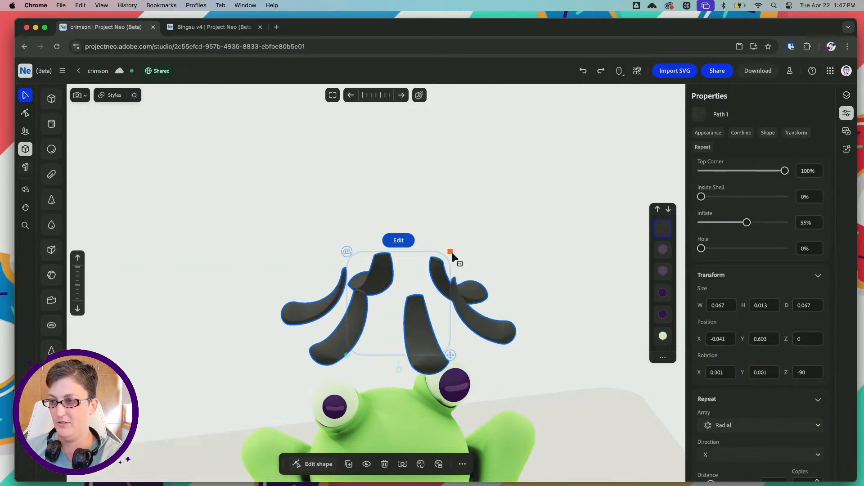
super+drag(450, 252, 410, 273)
key(super+z)
key(super+z)
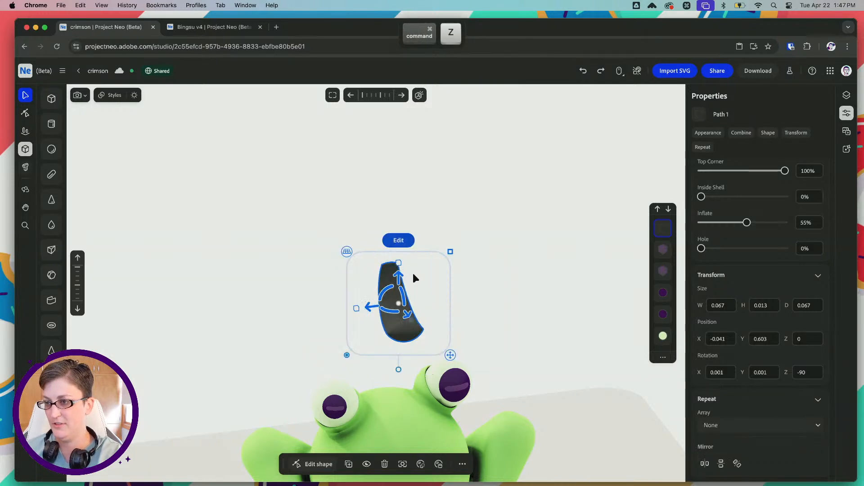
Repeat the petal in a radial array of 6 copies along X and tighten its distance to 0.094
click(476, 305)
click(423, 323)
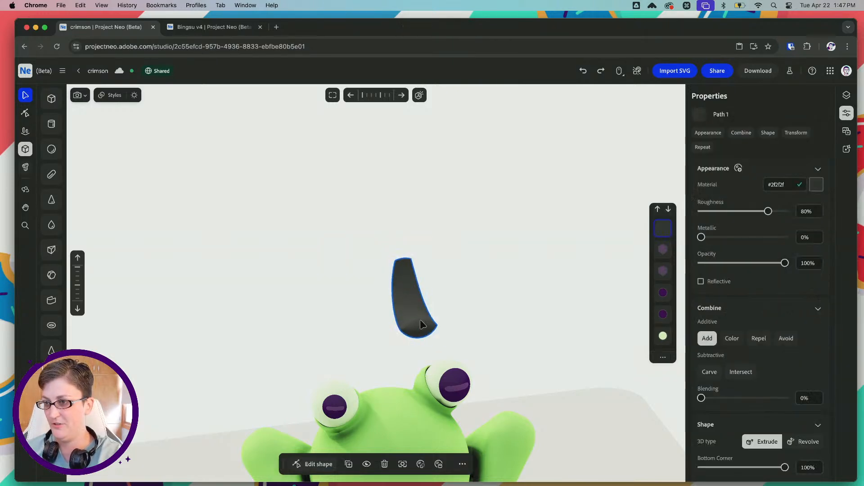
scroll(776, 412, down, 2)
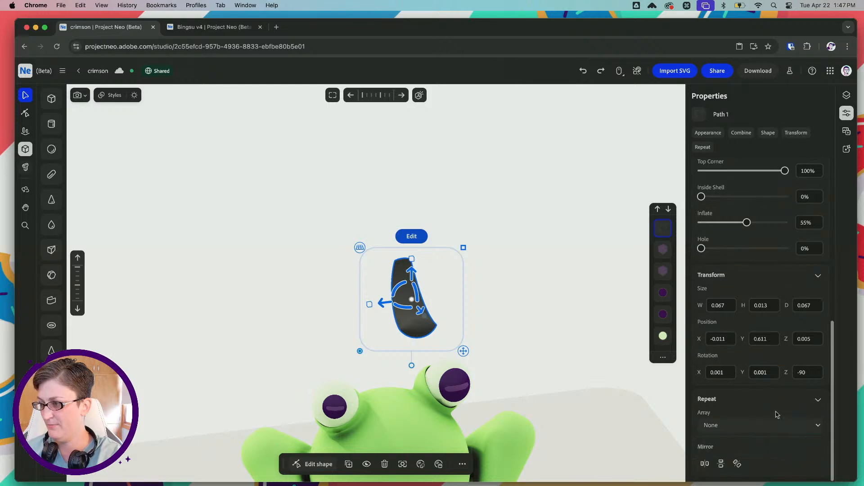
click(741, 424)
click(736, 403)
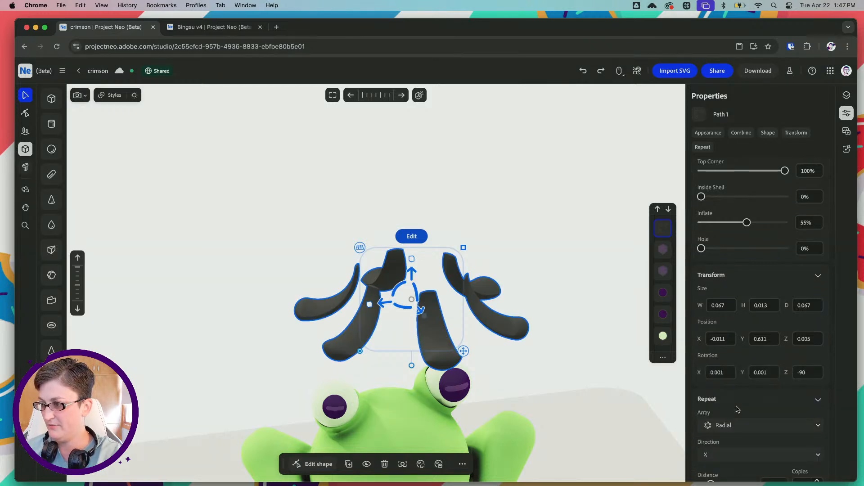
scroll(720, 416, down, 3)
drag(706, 425, 704, 426)
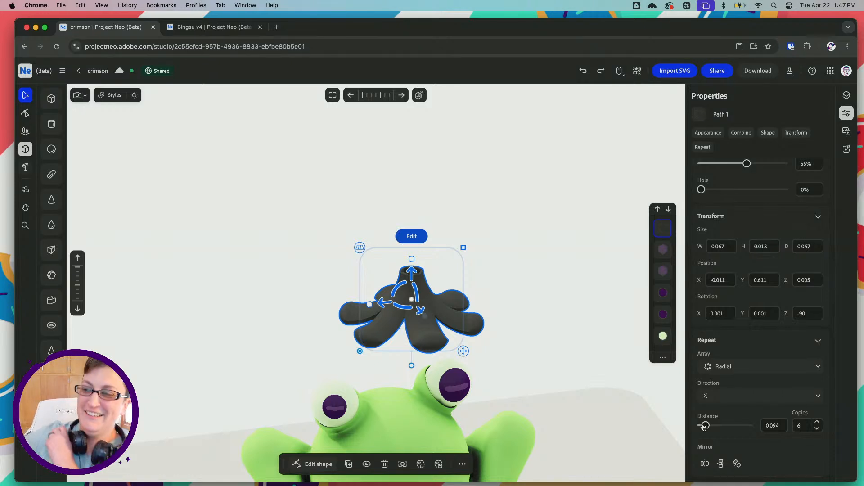
Switch to Illustrator and copy the hex code of the orange palette swatch above the green frog in froggo-sketches.ai
mouse_move(173, 483)
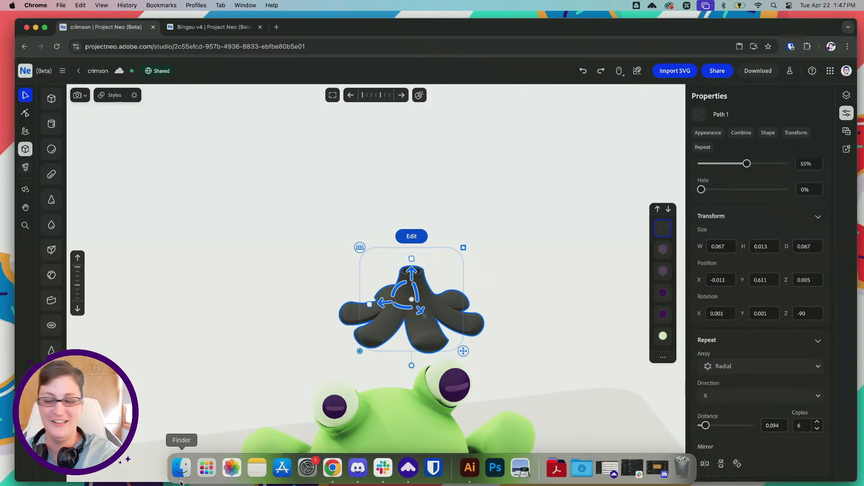
click(469, 469)
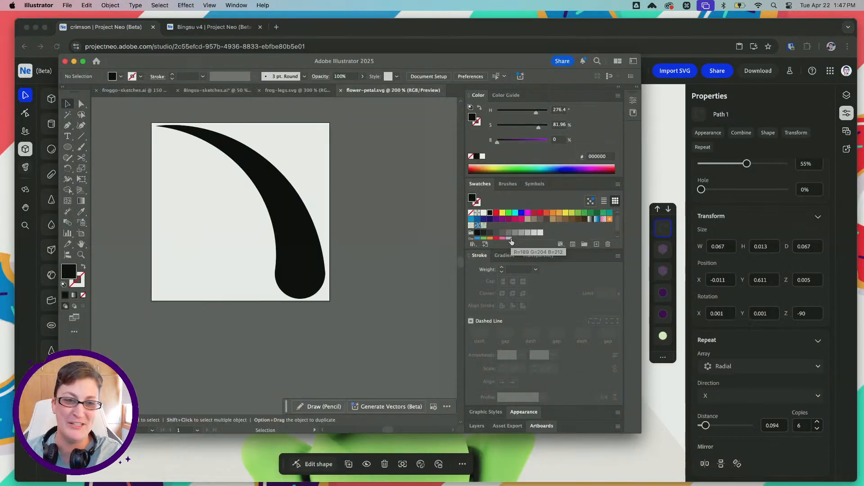
scroll(518, 234, down, 1)
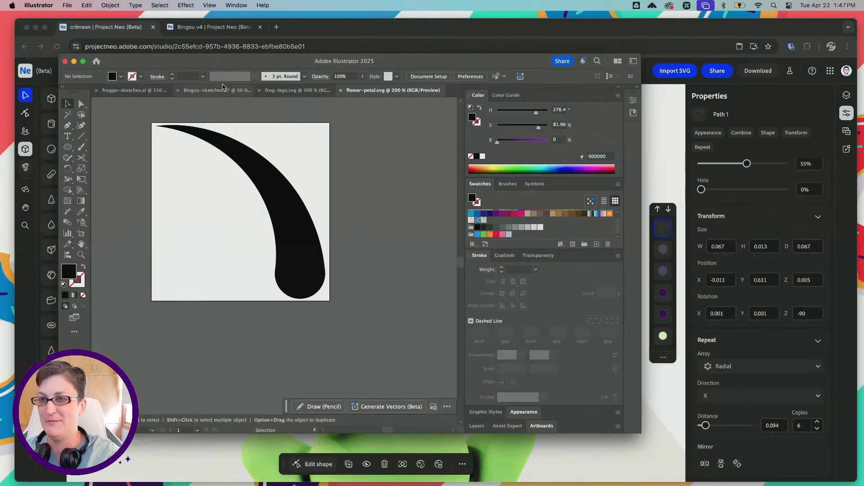
click(129, 90)
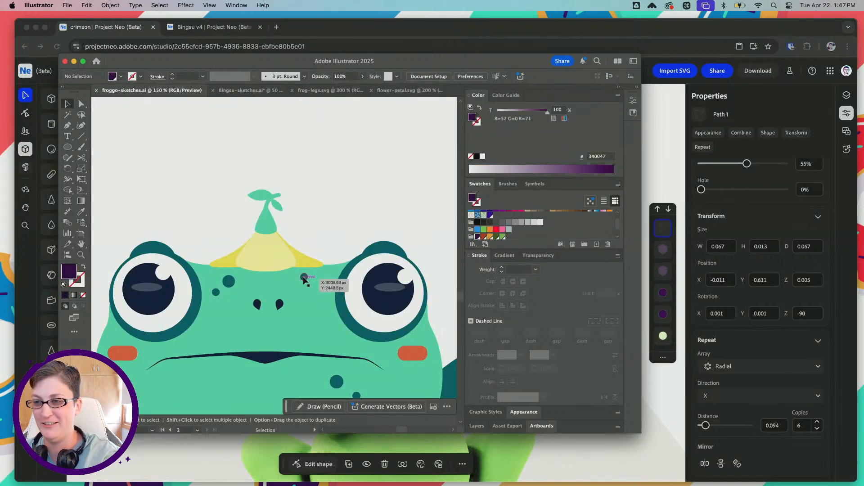
scroll(248, 247, left, 8)
alt+scroll(248, 247, down, 1)
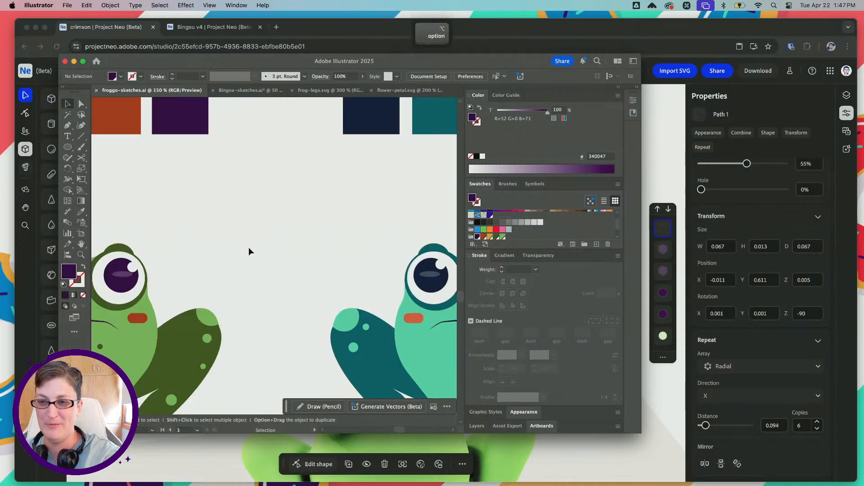
scroll(249, 247, left, 8)
click(294, 110)
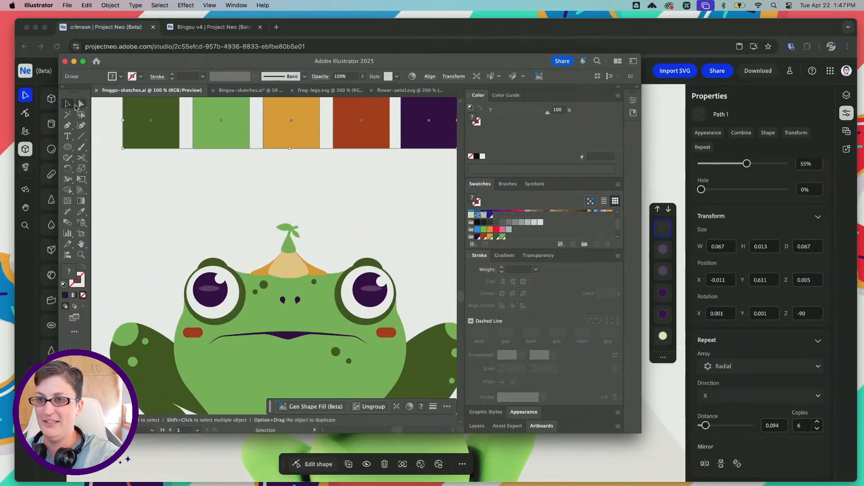
click(81, 104)
click(291, 122)
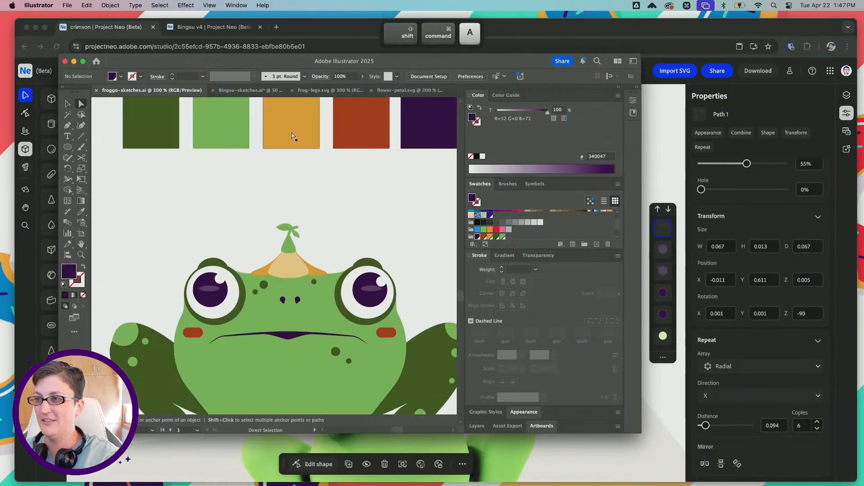
click(598, 156)
Switch to Project Neo and set the petal flower's material color to #eaa628
key(super+Tab)
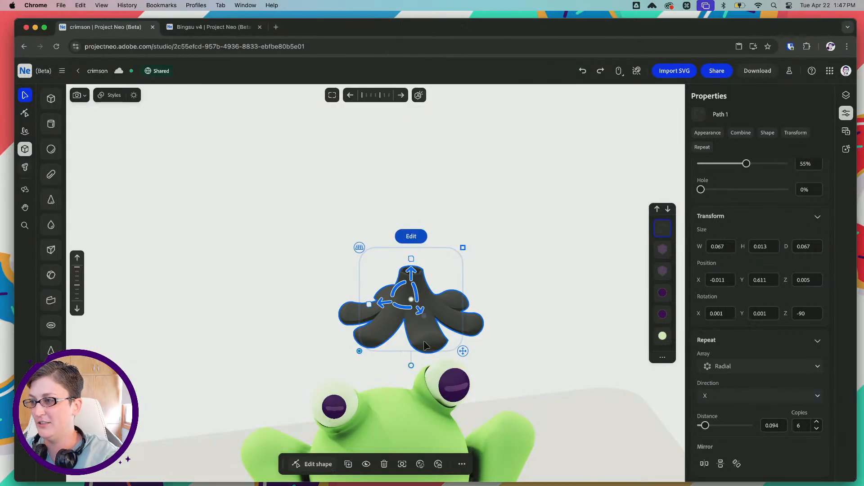
scroll(818, 179, up, 10)
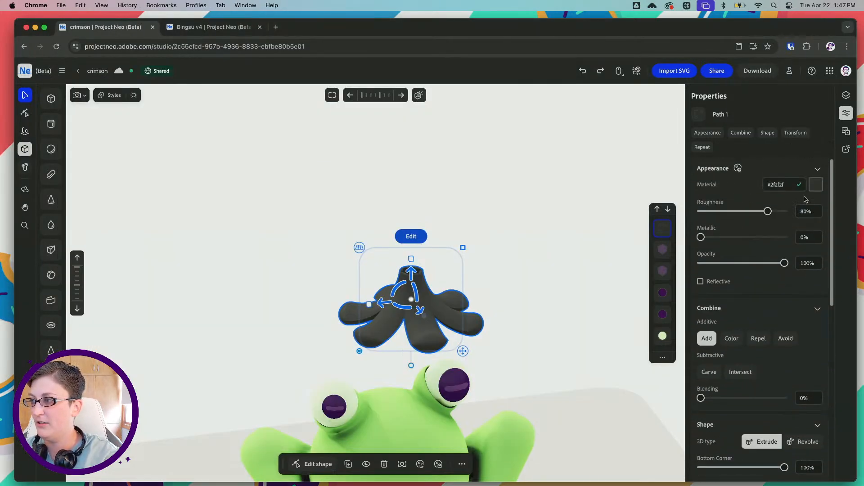
drag(790, 182, 774, 183)
key(super+v)
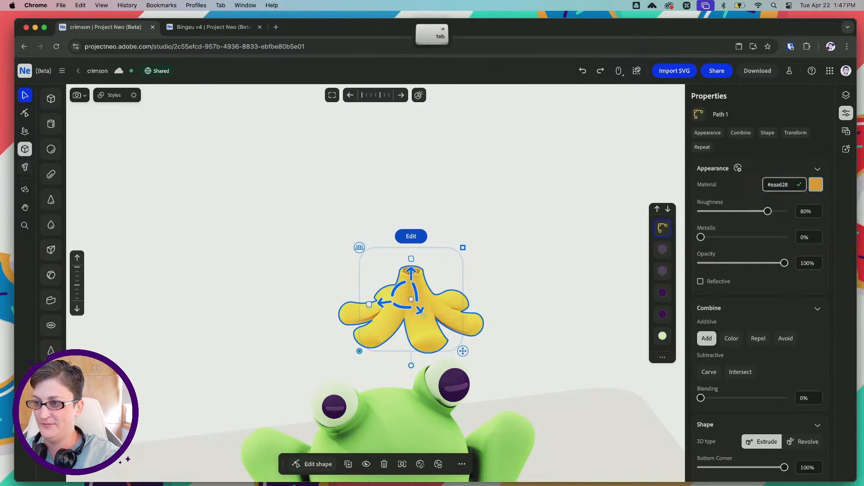
key(Return)
click(531, 245)
click(421, 306)
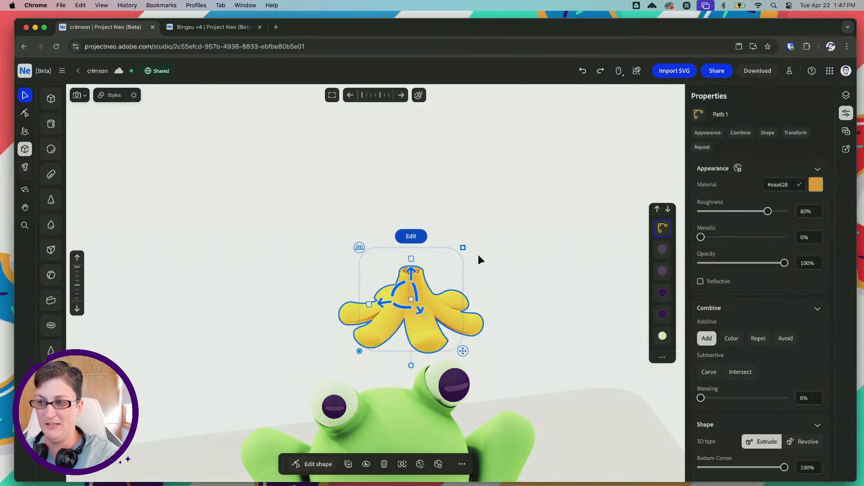
Shrink the yellow flower and seat it on top of the frog's head, centered between the eyes
drag(463, 248, 434, 339)
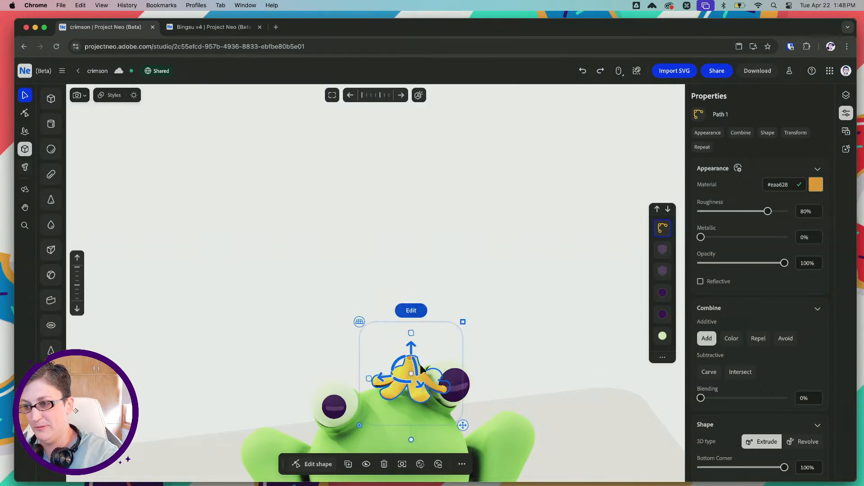
drag(386, 377, 368, 379)
right_drag(365, 331, 423, 327)
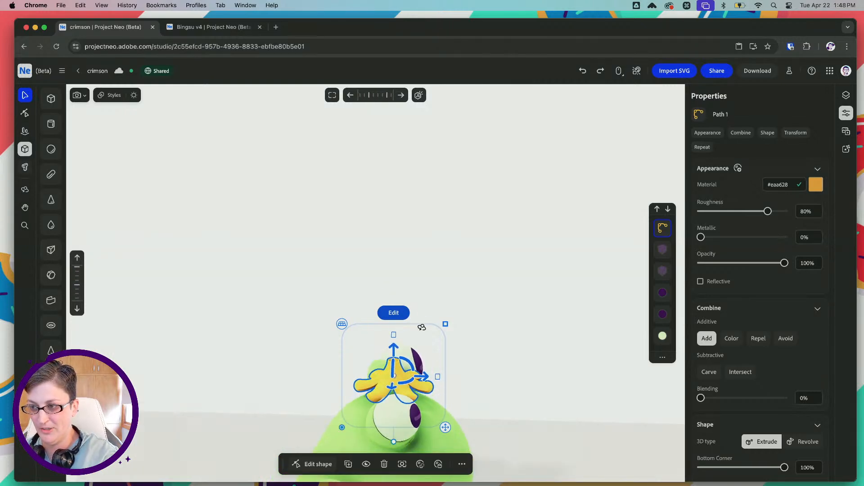
shift+drag(445, 325, 440, 331)
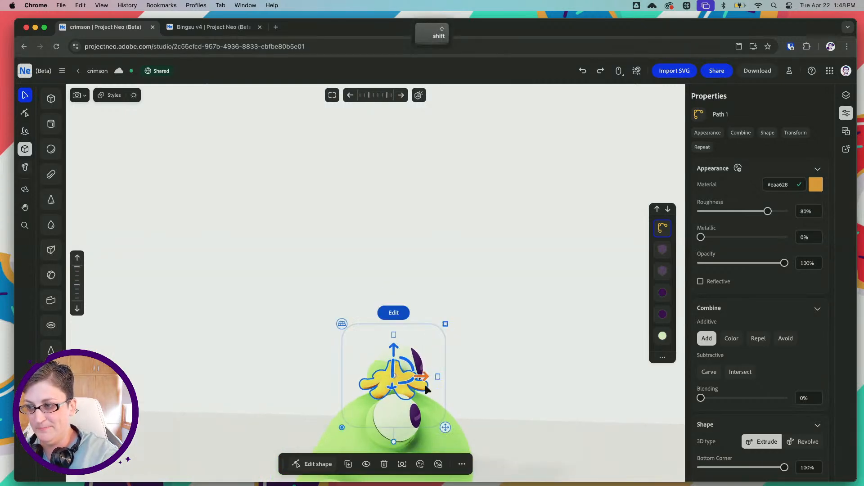
drag(423, 377, 409, 377)
drag(380, 349, 381, 359)
right_drag(397, 356, 365, 365)
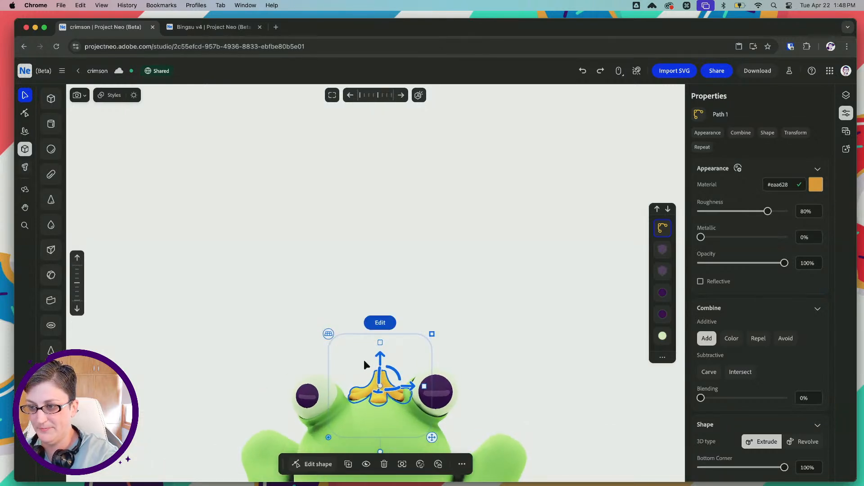
Reduce the flower's radial array to 5 copies and check its fit on the frog's head
scroll(758, 405, down, 10)
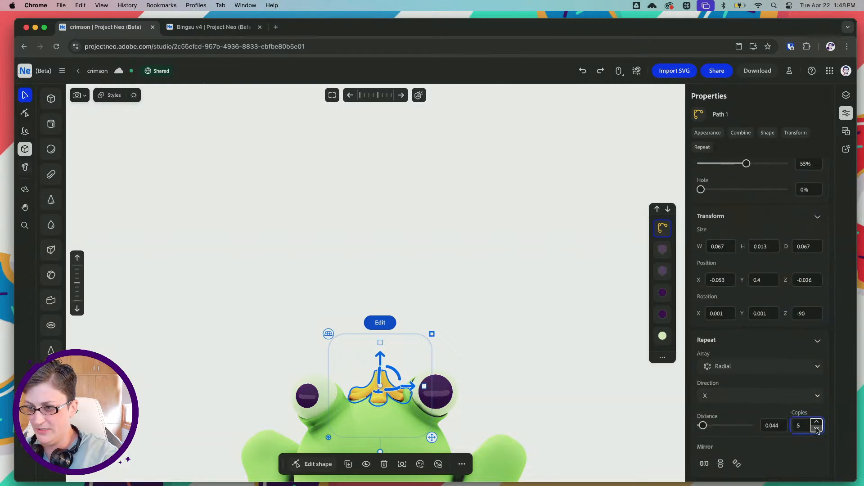
right_drag(550, 376, 479, 323)
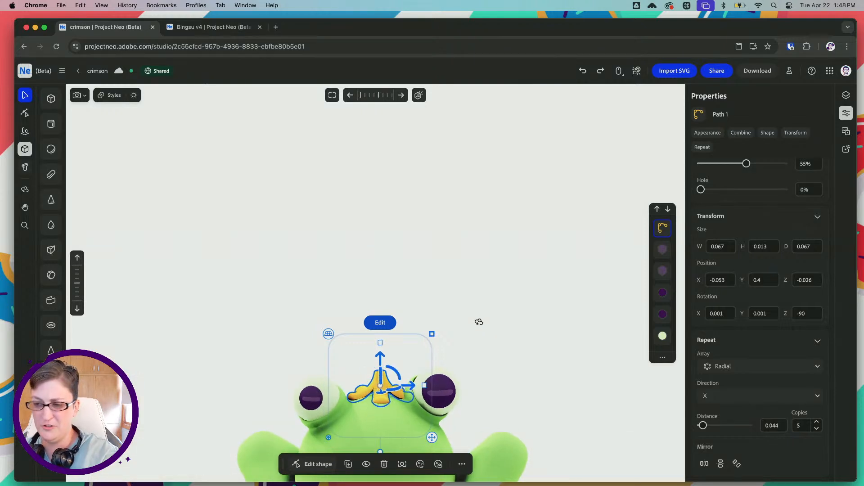
key(space)
drag(470, 307, 480, 257)
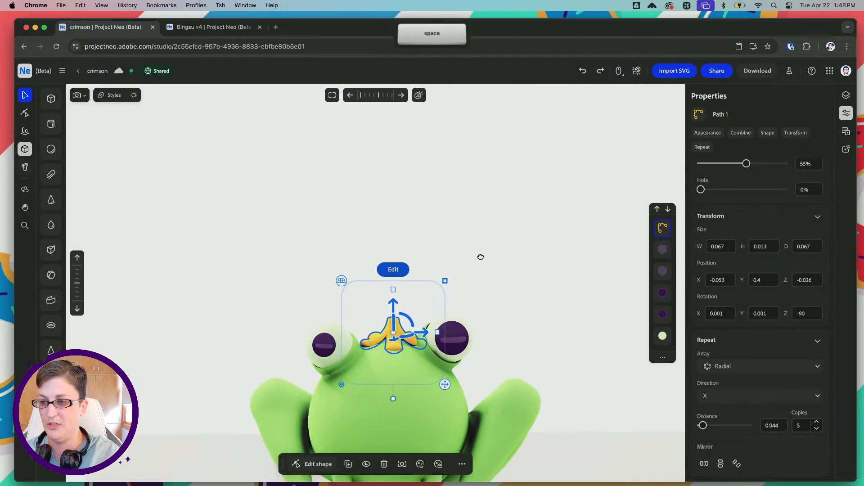
right_drag(478, 258, 471, 282)
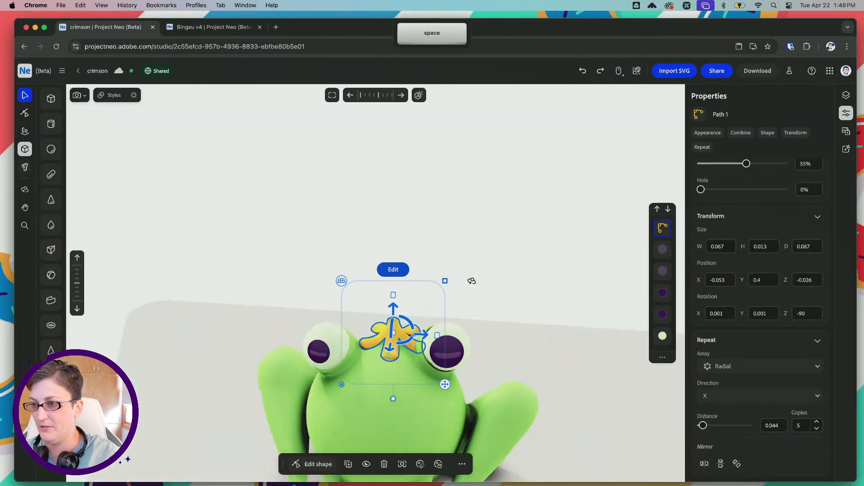
Remove the petal's radial array and try different corner roundings on the single petal, finishing with top and bottom corners at 100%
click(728, 368)
click(731, 390)
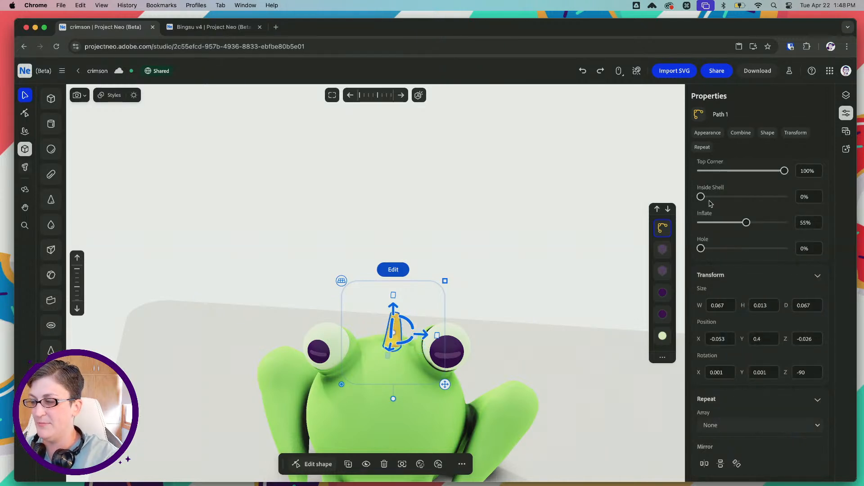
drag(438, 336, 463, 337)
scroll(719, 187, up, 1)
scroll(719, 187, up, 2)
drag(759, 228, 791, 230)
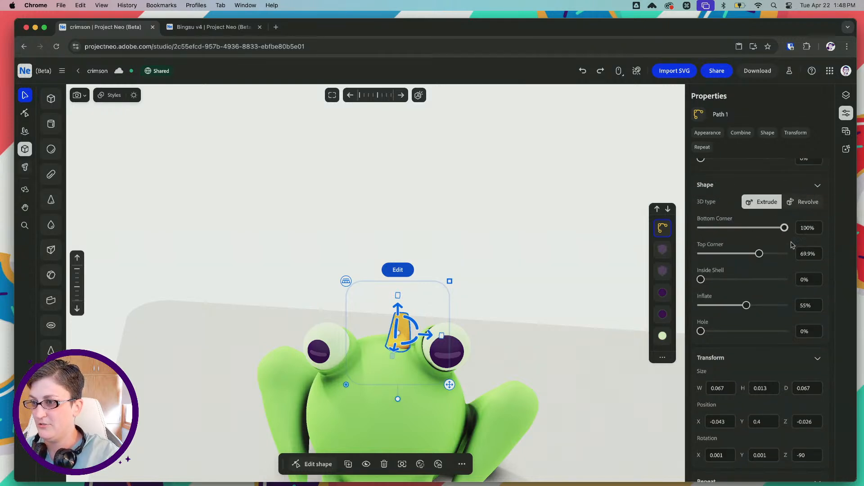
drag(771, 259, 802, 263)
drag(442, 335, 457, 337)
drag(778, 230, 848, 230)
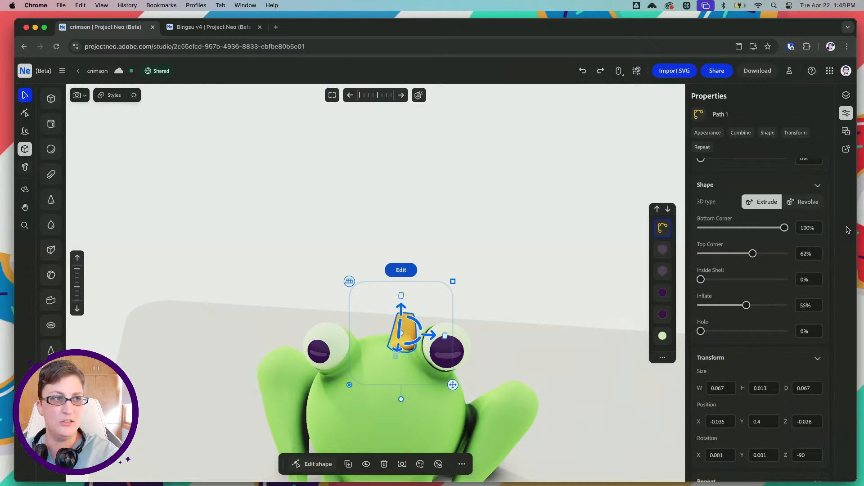
drag(753, 253, 788, 253)
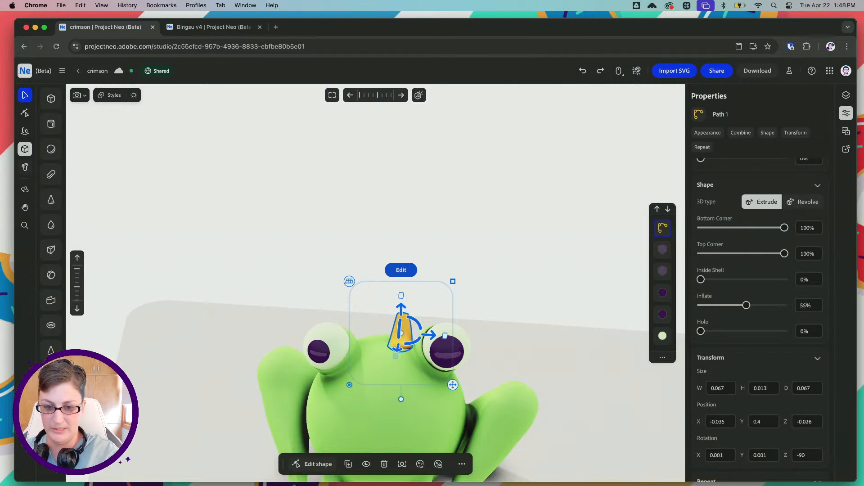
Repeat the petal radially again, center the flower between the eyes at X -0.067, and shrink it slightly
scroll(726, 421, down, 3)
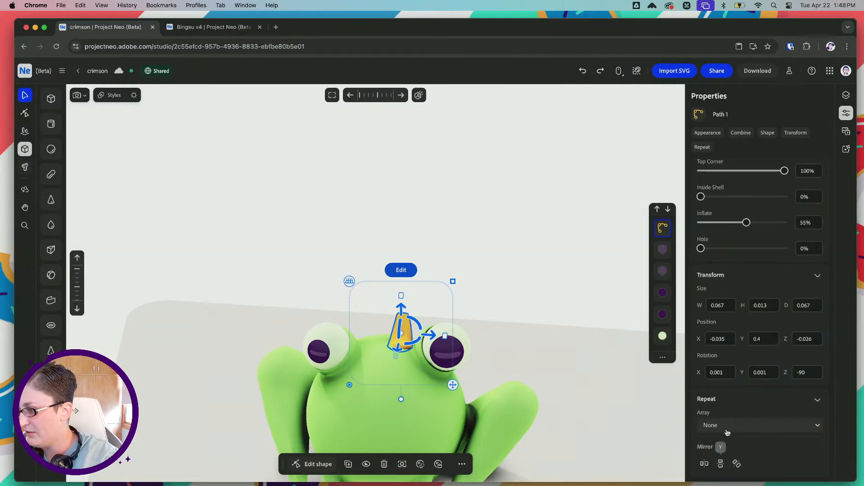
click(727, 426)
click(733, 403)
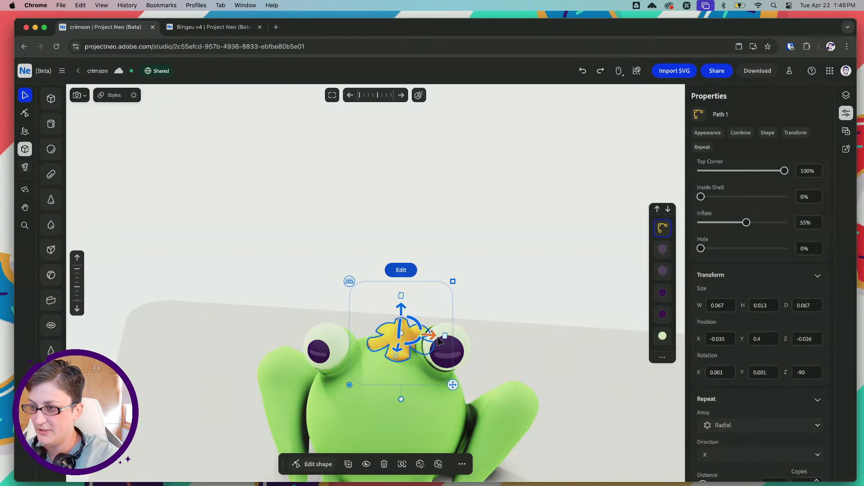
drag(439, 340, 417, 339)
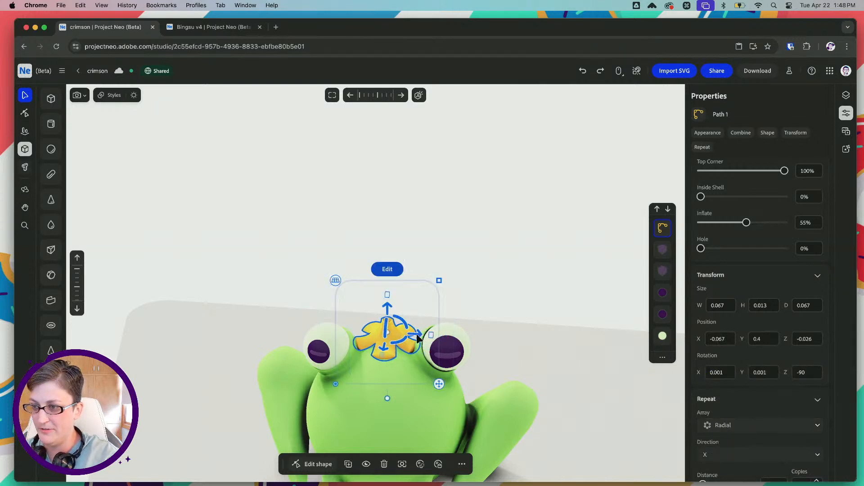
right_drag(321, 274, 425, 275)
shift+drag(440, 281, 435, 284)
right_drag(481, 295, 411, 279)
click(361, 252)
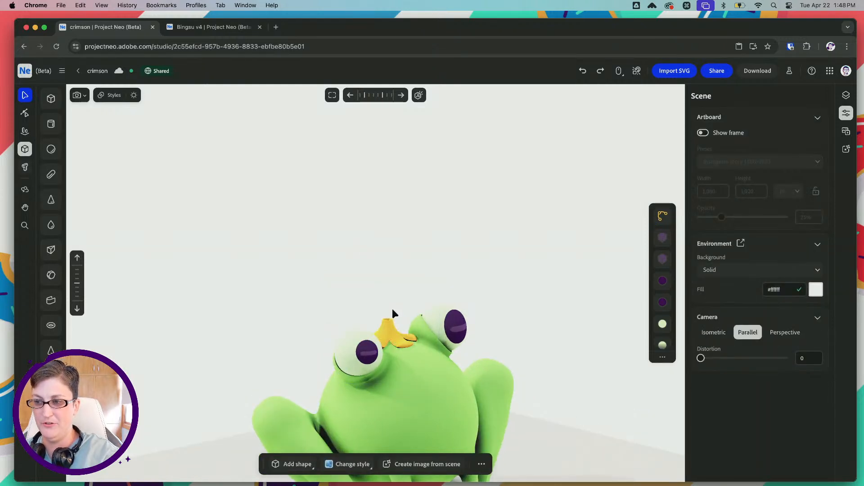
scroll(394, 314, up, 5)
scroll(390, 314, up, 4)
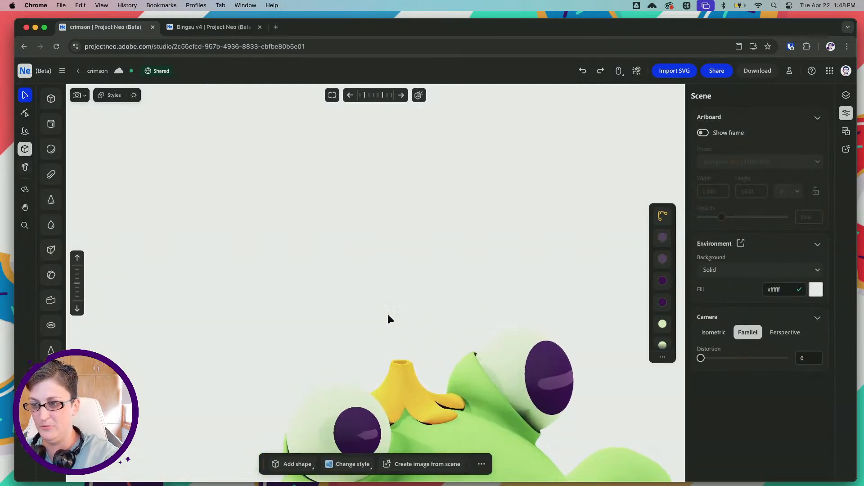
key(space)
drag(397, 309, 375, 243)
right_drag(412, 267, 324, 264)
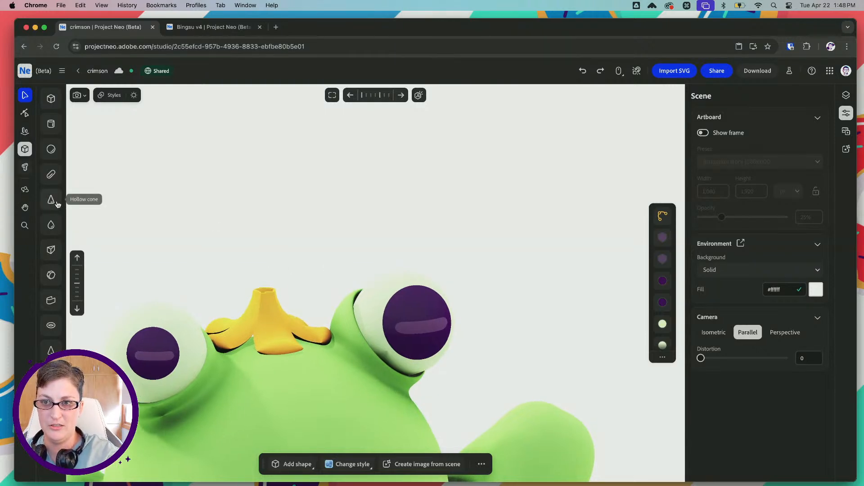
click(51, 350)
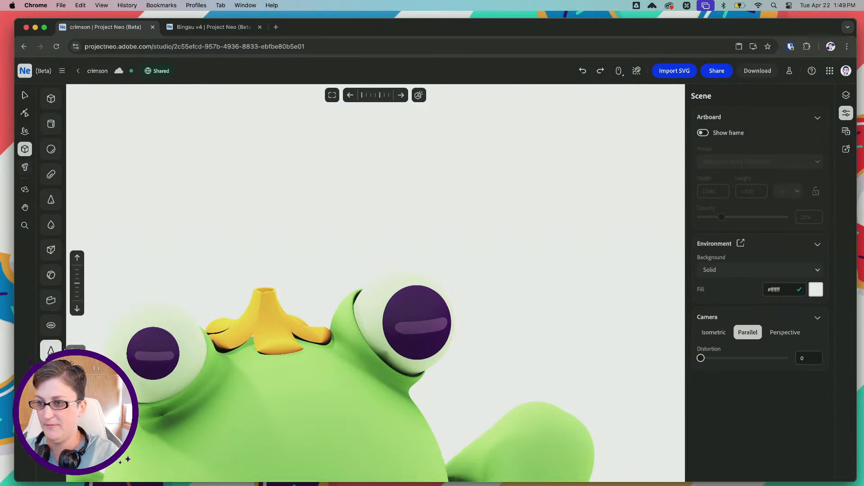
click(312, 249)
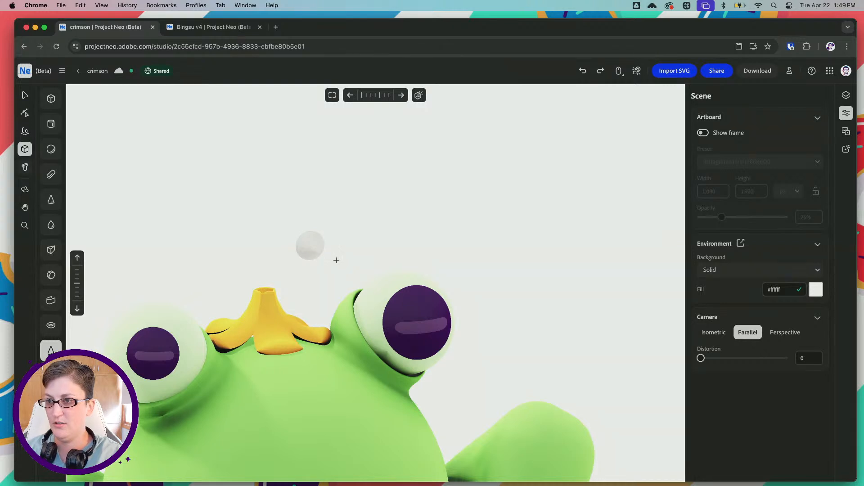
right_drag(336, 260, 372, 268)
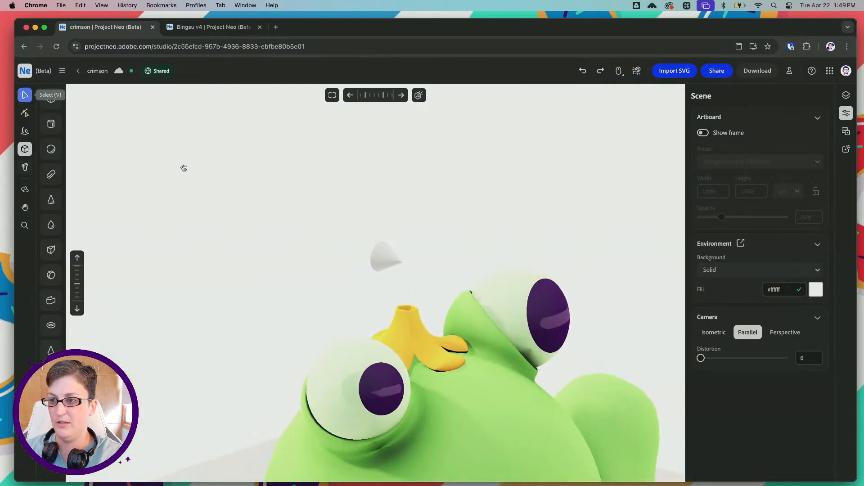
click(388, 253)
key(BackSpace)
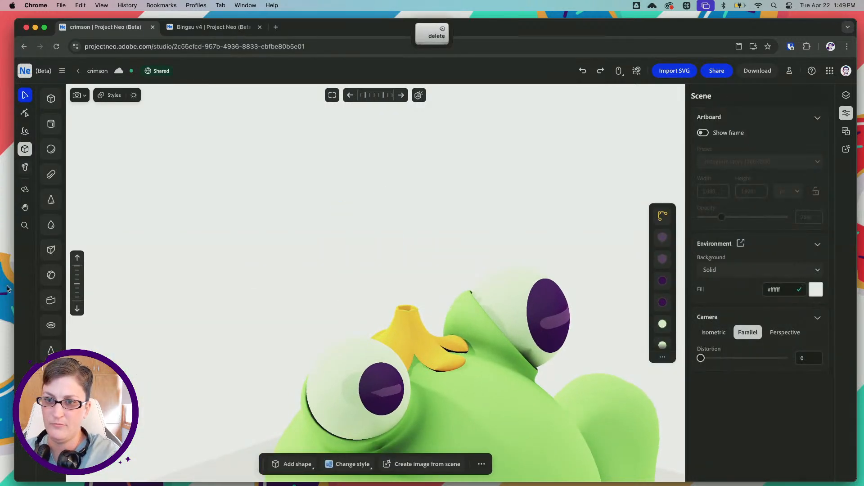
Place a Drop shape in the empty space above the yellow flower
click(50, 226)
click(418, 252)
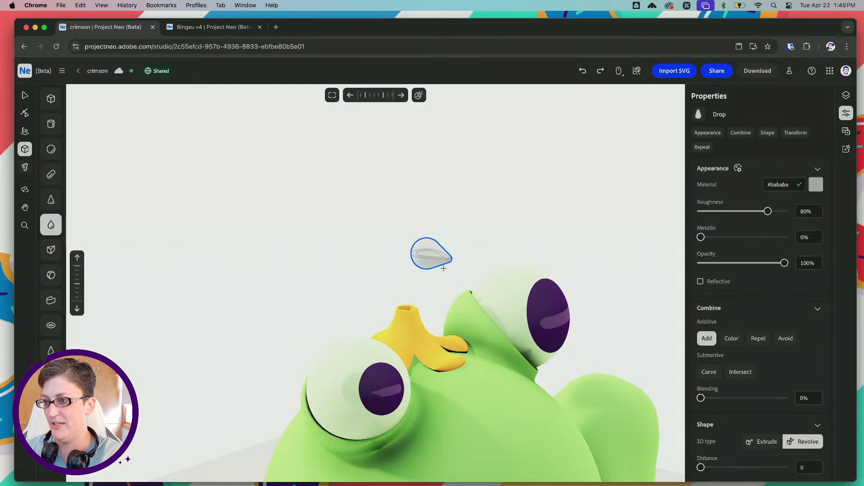
key(Escape)
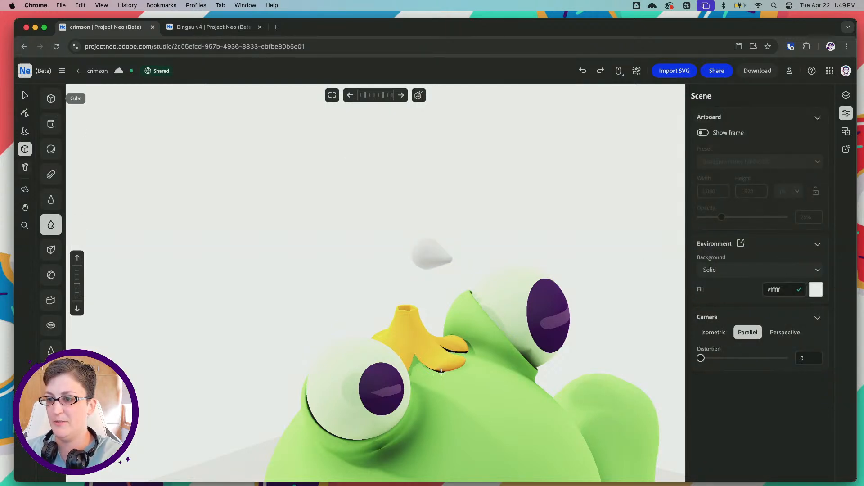
click(25, 95)
Set the new drop's material color to the frog body's green, #83bb5f
click(492, 393)
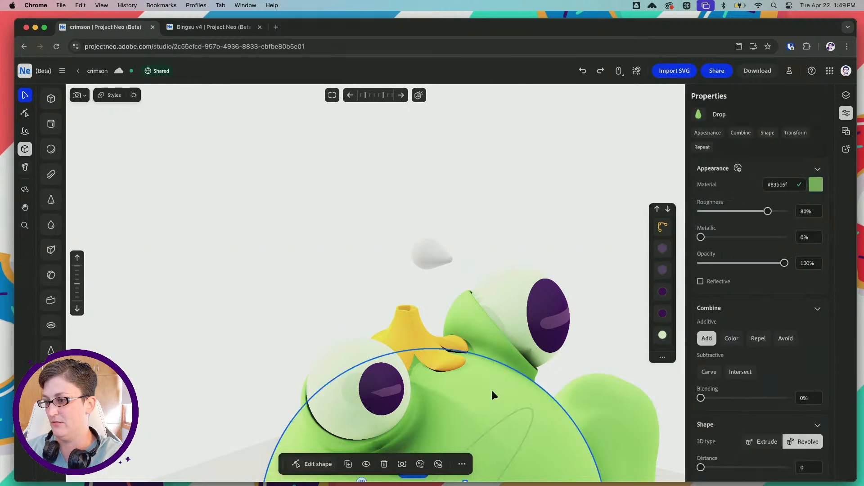
click(430, 254)
click(775, 184)
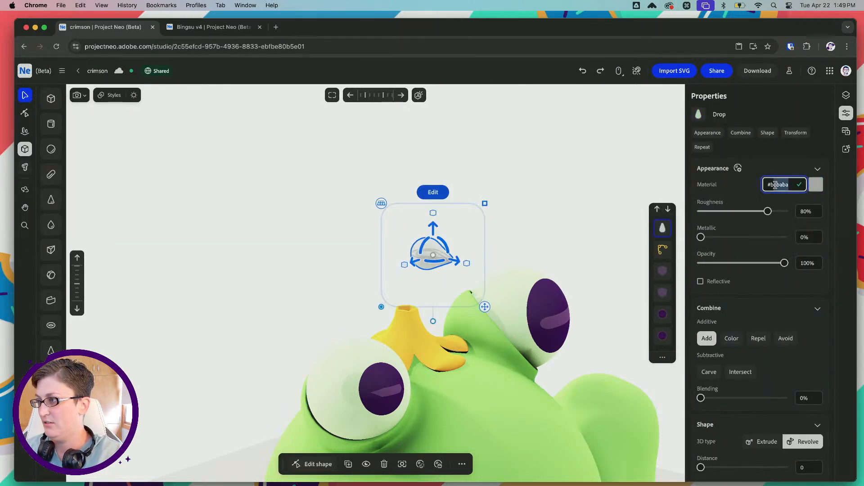
text(#b83bb5)
key(Tab)
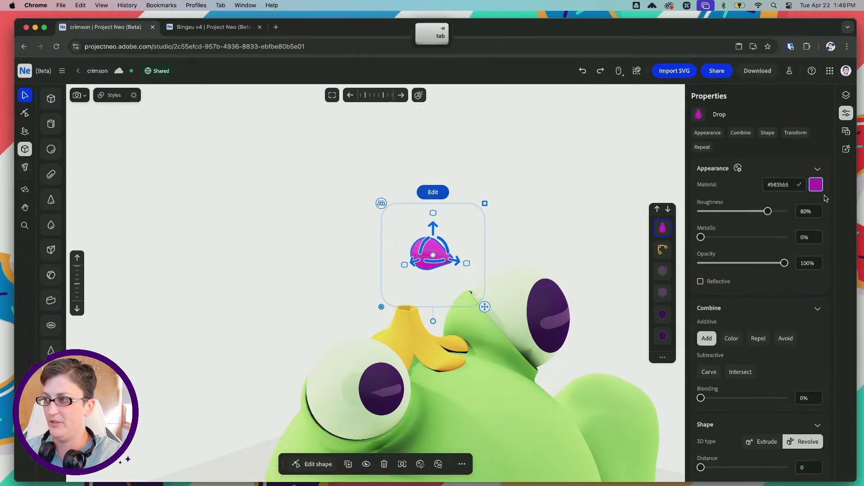
click(772, 182)
text(#83bb5f)
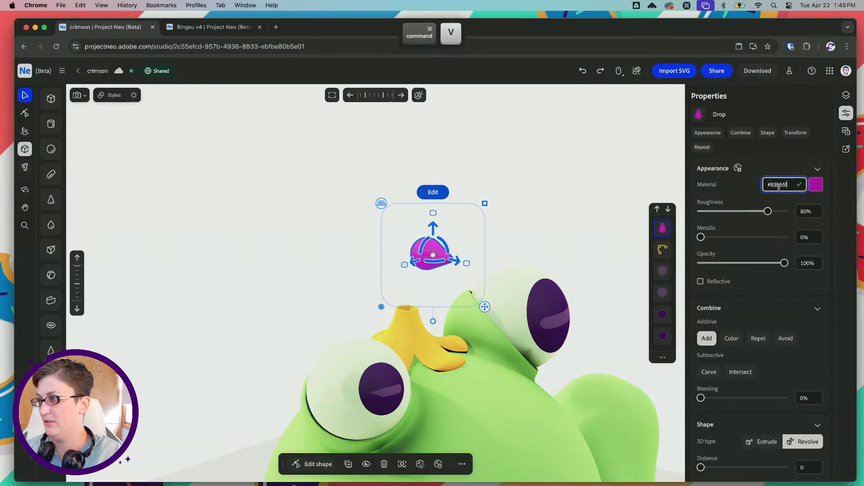
key(Tab)
Rotate the green drop upright with its point up and seat it on the center of the yellow flower
drag(447, 245, 435, 265)
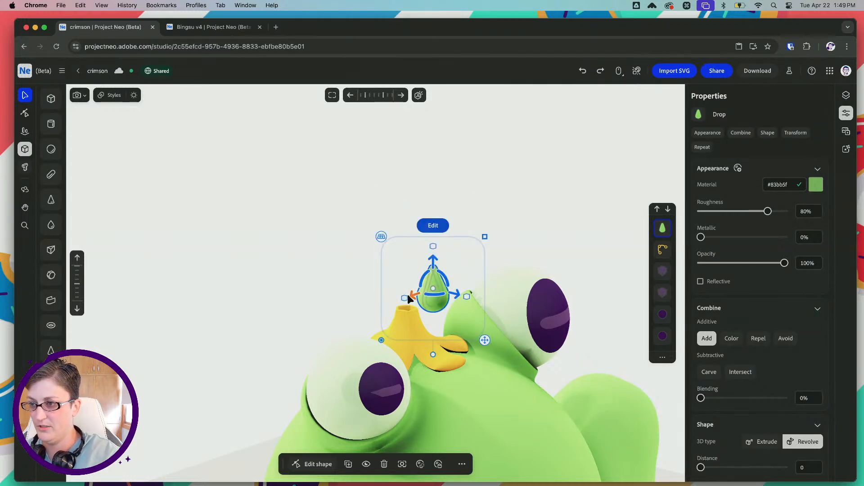
drag(408, 295, 367, 308)
right_drag(363, 279, 405, 309)
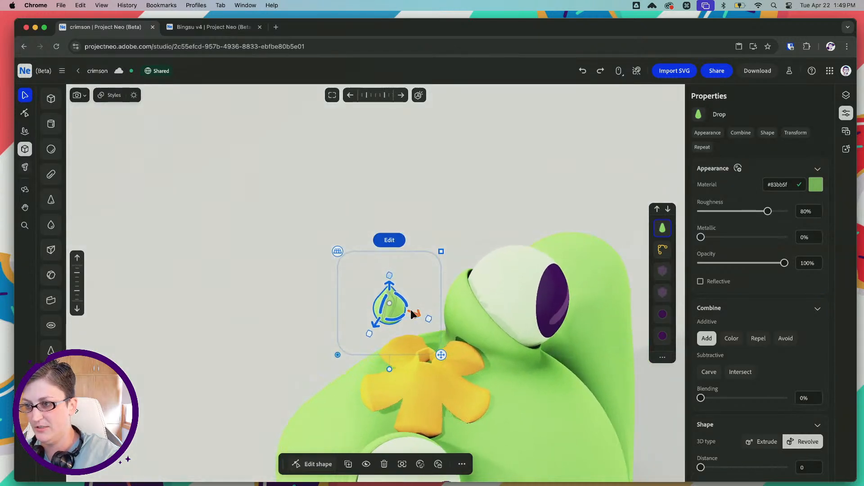
drag(410, 312, 462, 322)
drag(429, 346, 416, 380)
drag(421, 349, 401, 335)
right_drag(400, 334, 384, 306)
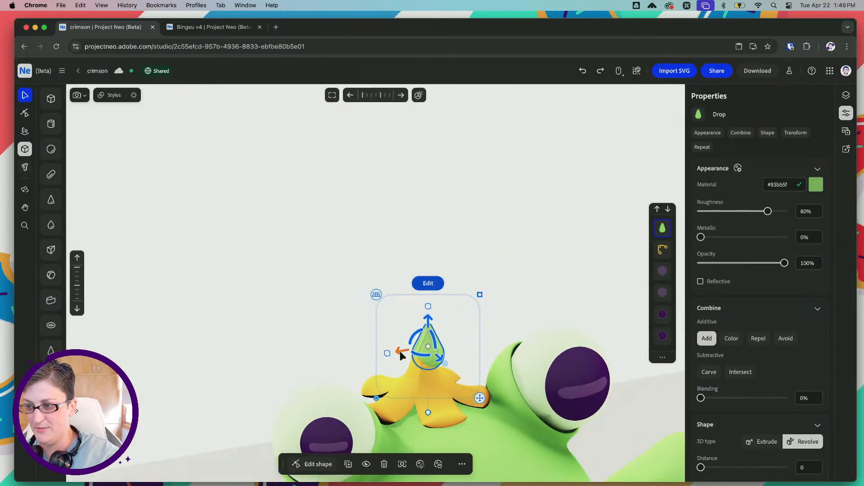
drag(400, 351, 395, 352)
drag(423, 325, 424, 325)
scroll(423, 346, up, 5)
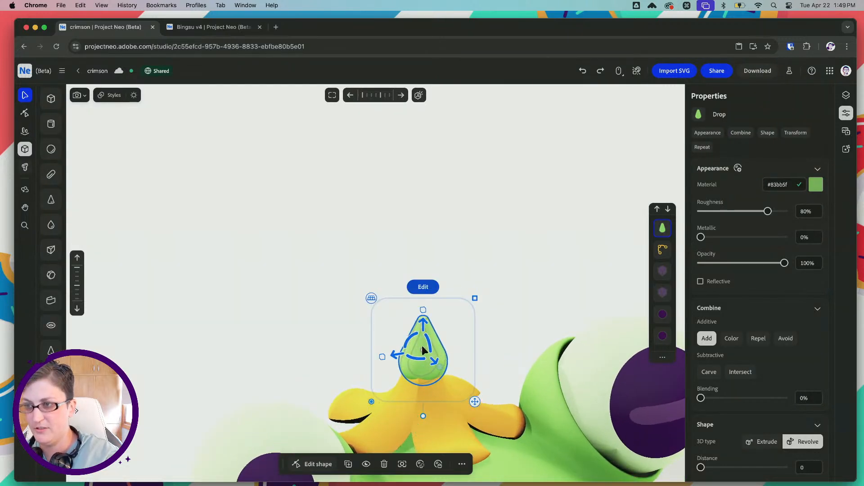
Switch to Illustrator to check the hat's green stem in froggo-sketches.ai, and return to Project Neo
mouse_move(405, 485)
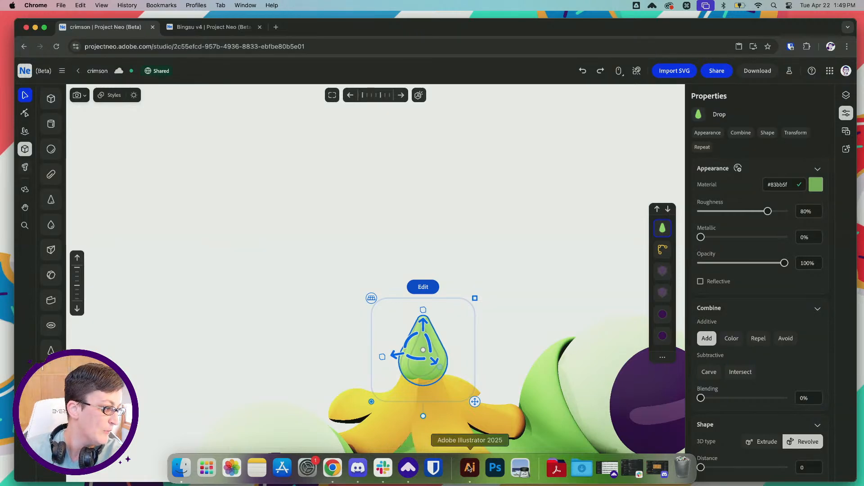
click(468, 468)
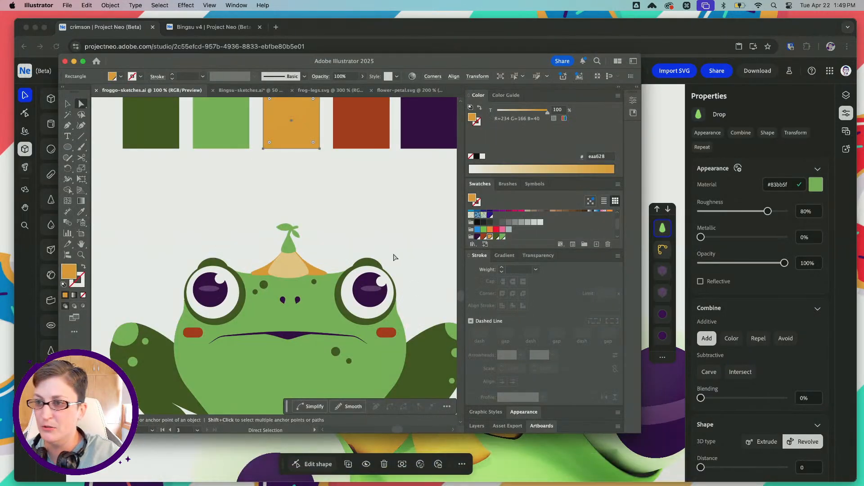
click(436, 32)
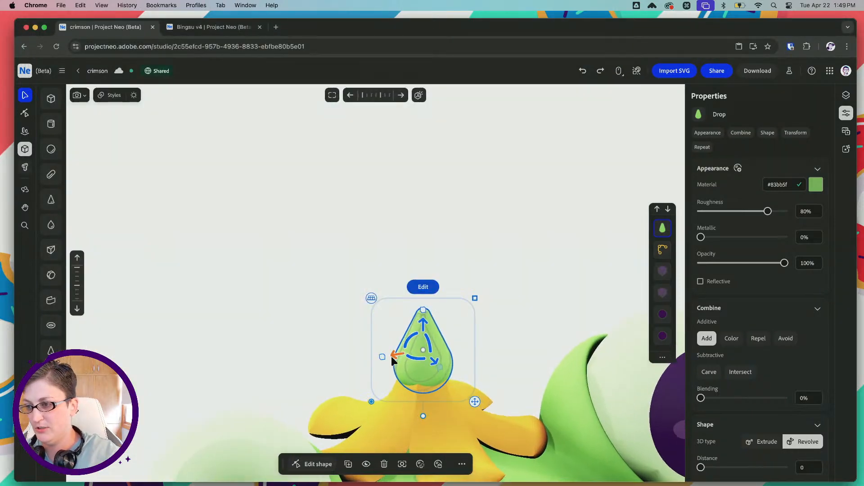
Enlarge the green drop slightly on the flower and check its centering from straight-on top and front views
drag(424, 353, 423, 310)
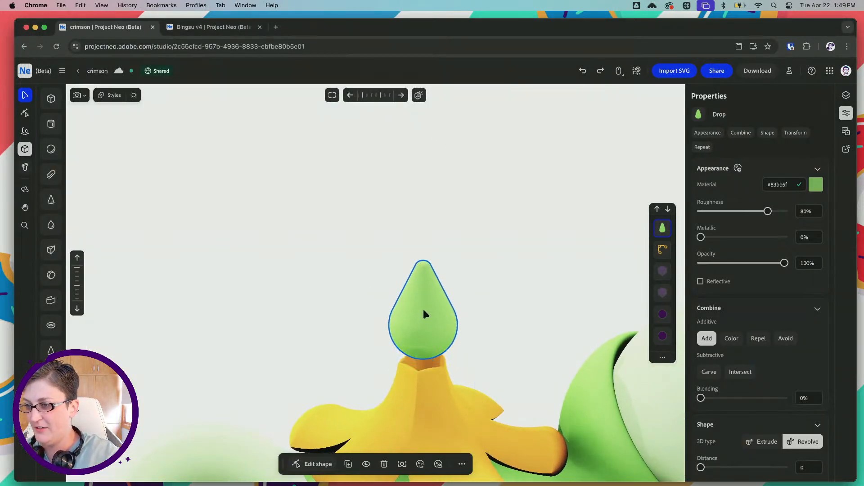
key(super+z)
right_drag(406, 306, 417, 309)
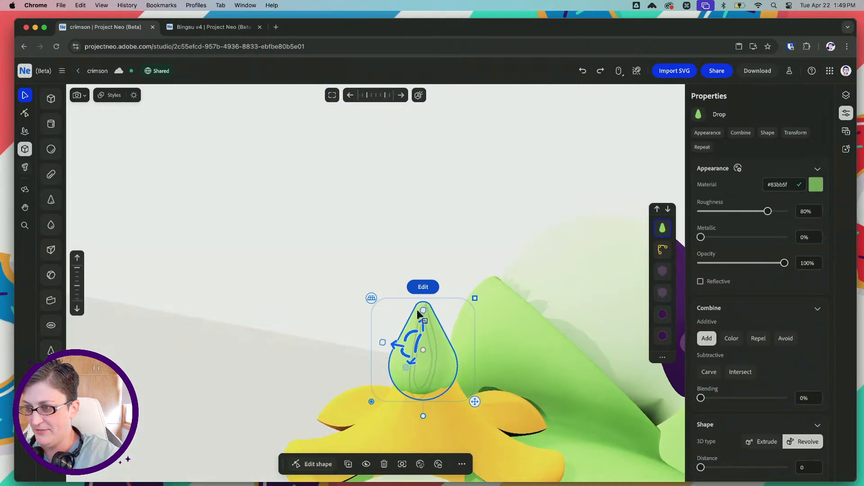
shift+drag(474, 298, 477, 293)
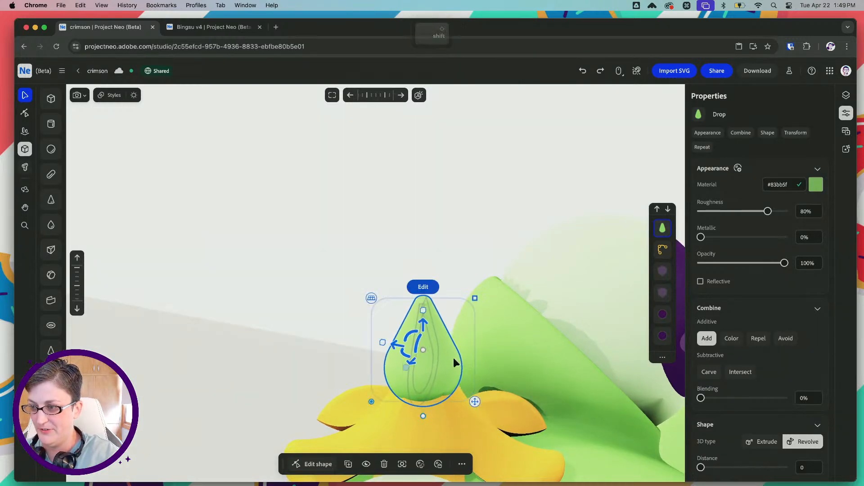
right_drag(453, 358, 415, 414)
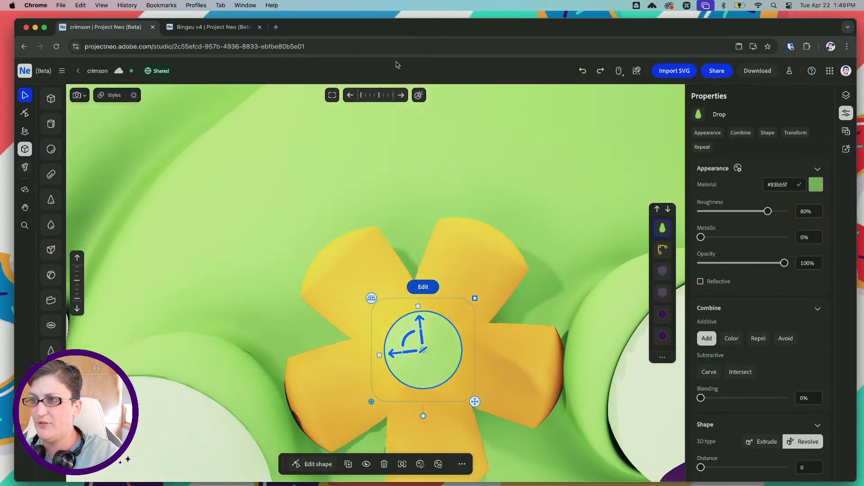
click(418, 96)
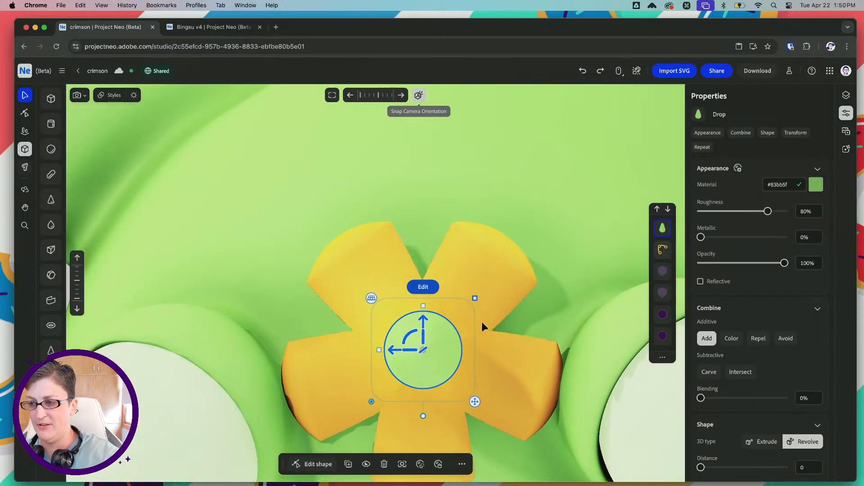
key(super+z)
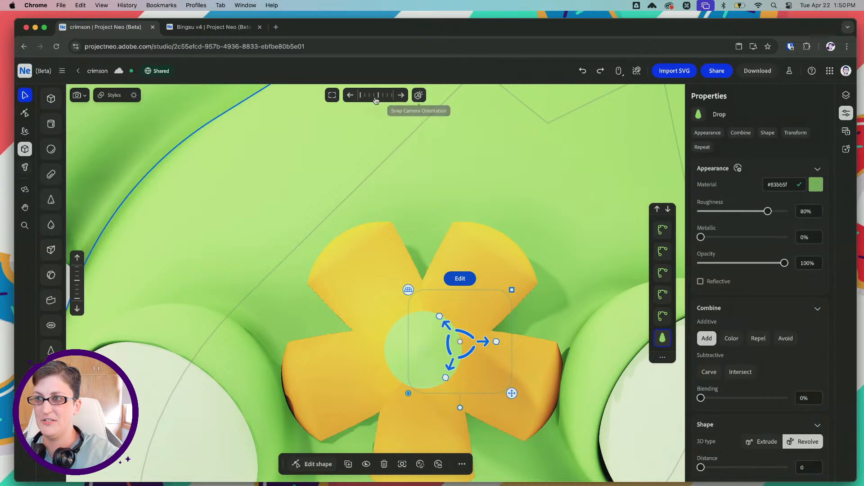
click(418, 352)
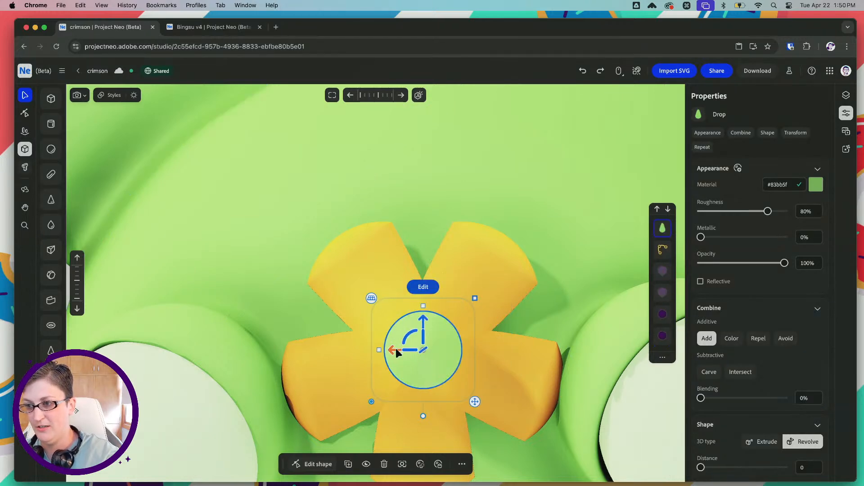
right_drag(340, 297, 341, 236)
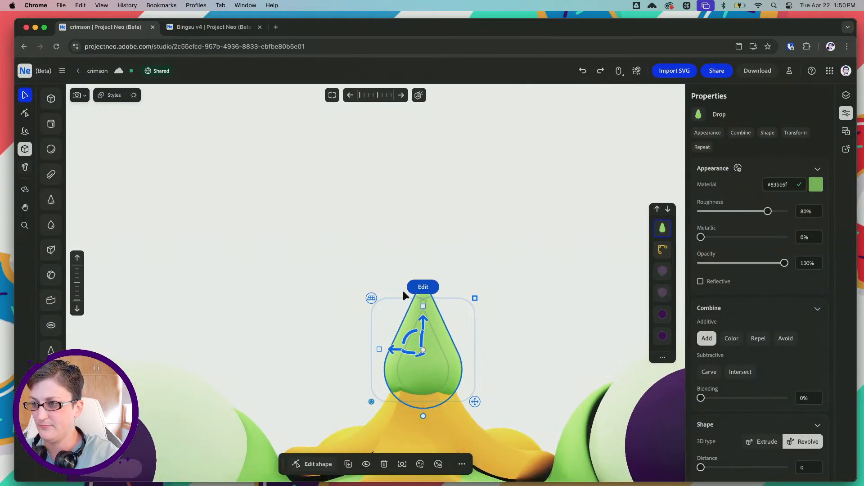
Edit the green drop's profile, lowering its tip and slightly widening its round base for a shorter, plumper stem
drag(425, 307, 425, 310)
key(super+z)
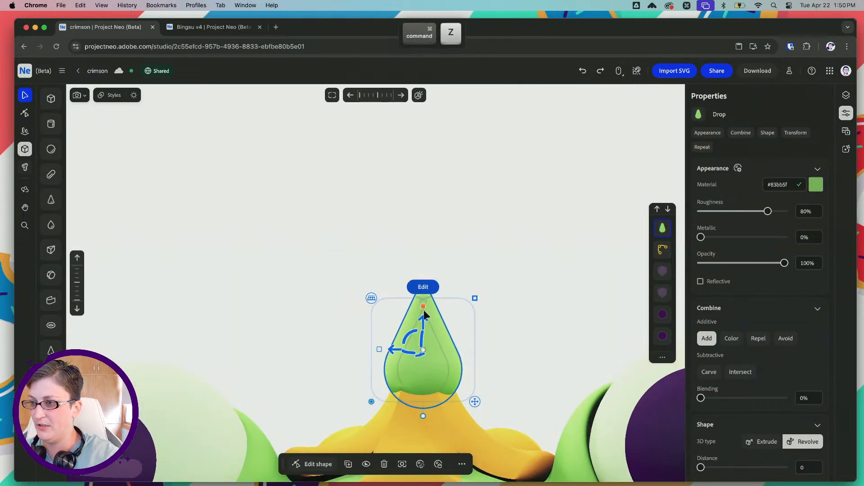
click(25, 113)
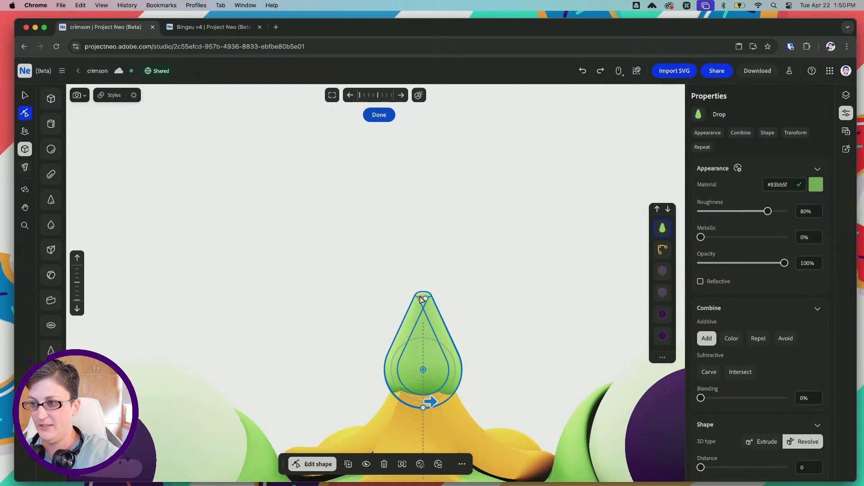
drag(423, 301, 423, 314)
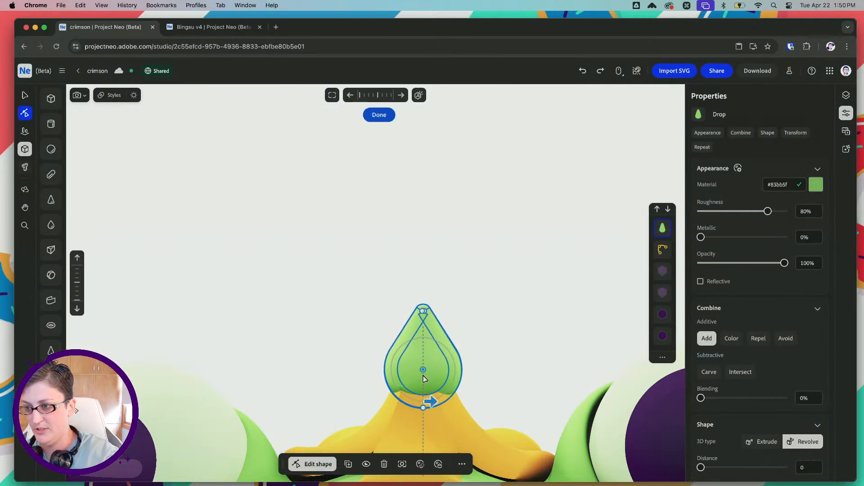
drag(423, 370, 430, 377)
click(24, 94)
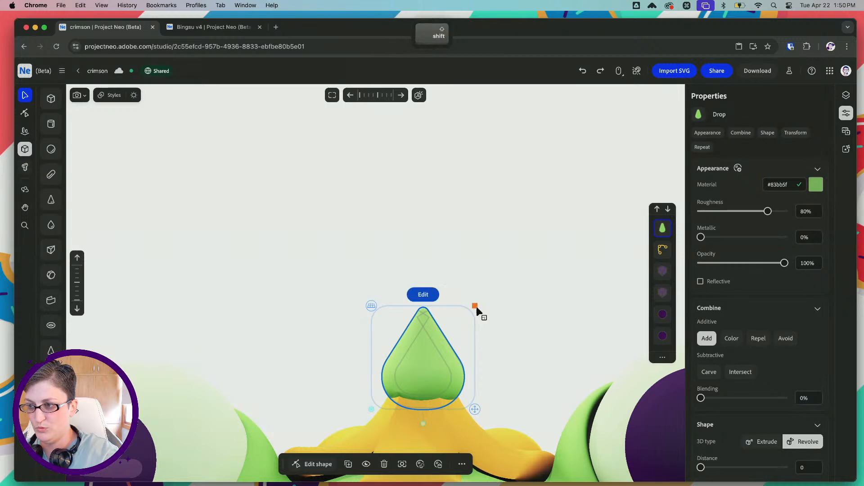
Scale the green drop down slightly, fine-tune its height on the yellow flower, and deselect it
shift+drag(475, 307, 475, 312)
scroll(507, 278, down, 5)
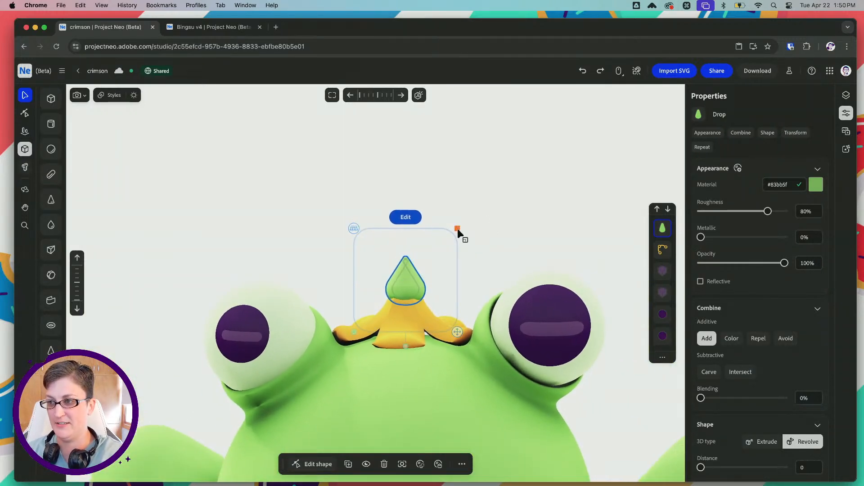
shift+drag(457, 229, 454, 234)
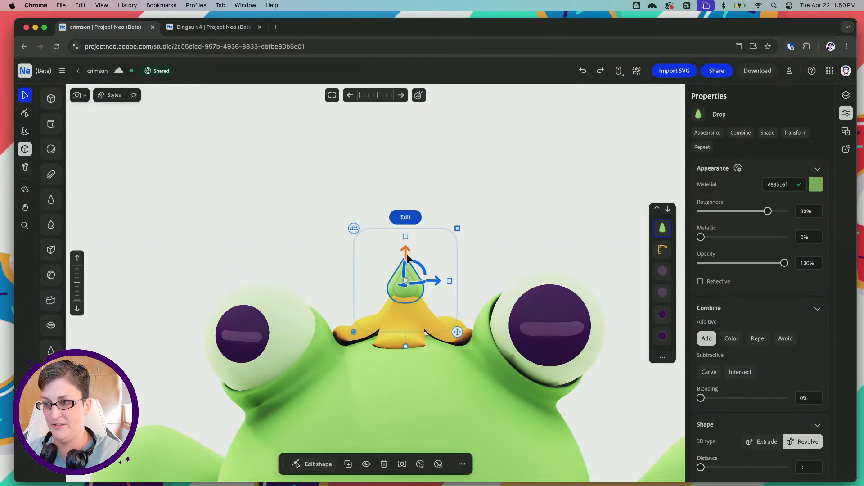
drag(406, 254, 405, 252)
click(284, 241)
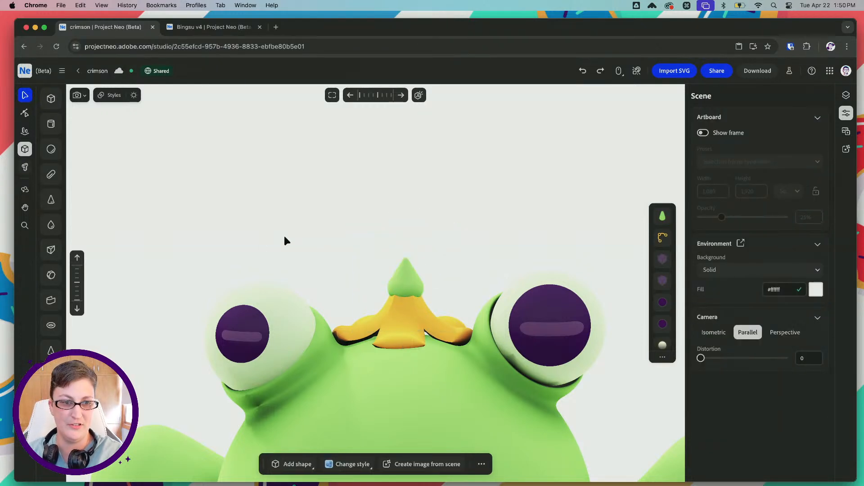
scroll(305, 249, down, 3)
scroll(317, 223, down, 3)
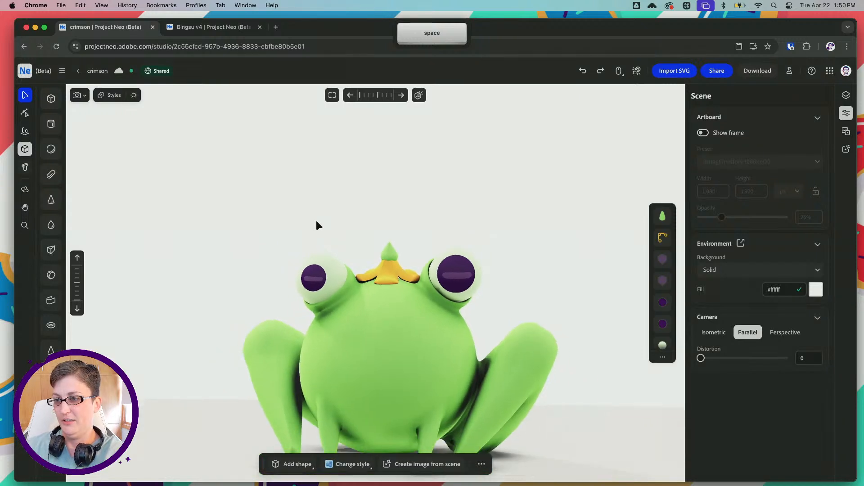
drag(319, 220, 326, 202)
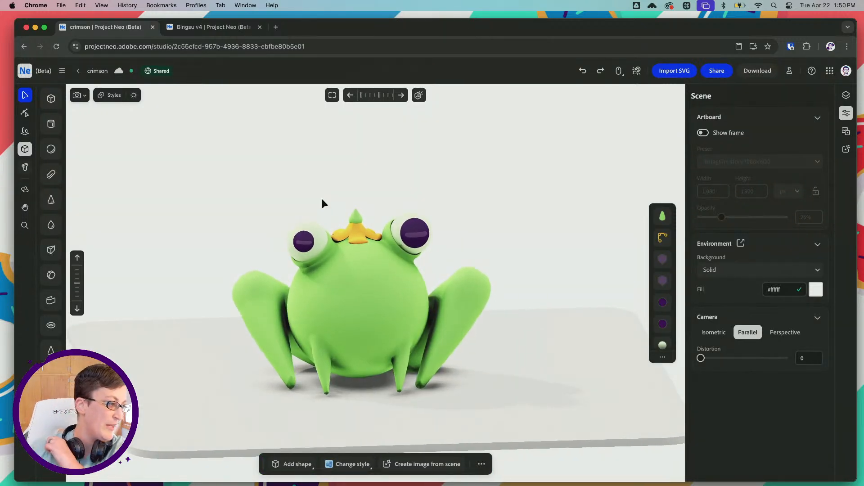
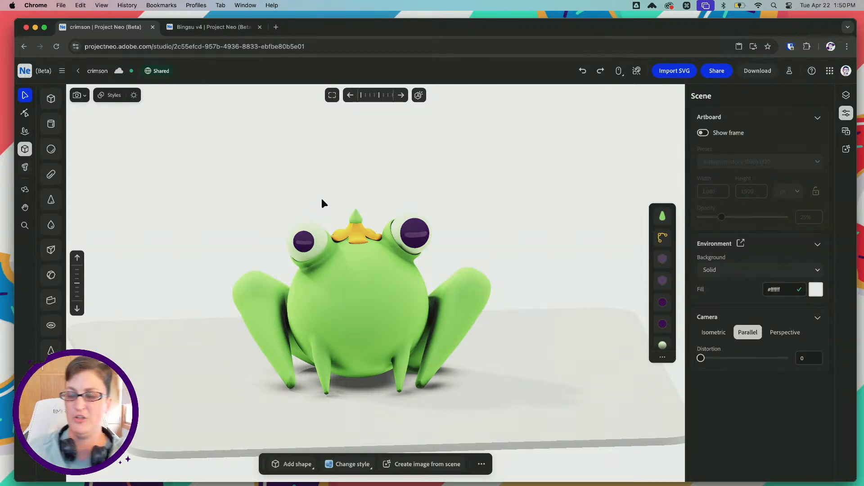
Switch to Illustrator and create a new 112 x 112 px document with one artboard
mouse_move(382, 482)
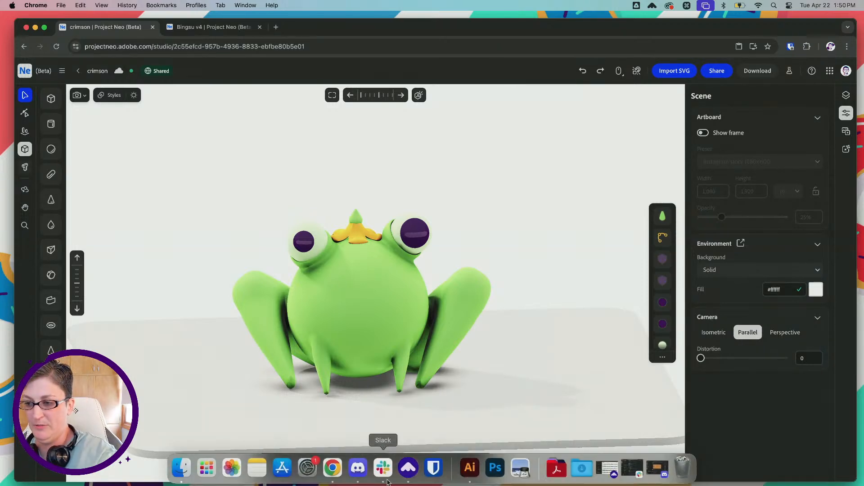
click(470, 468)
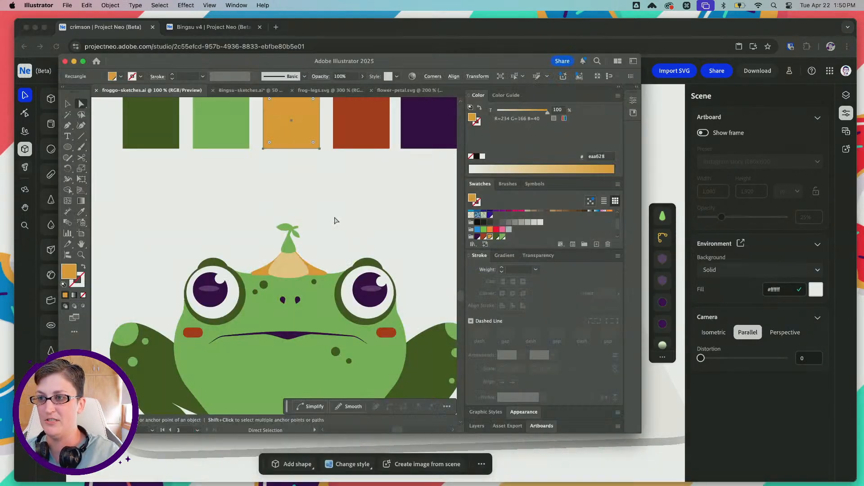
alt+scroll(335, 220, down, 3)
alt+scroll(335, 221, down, 5)
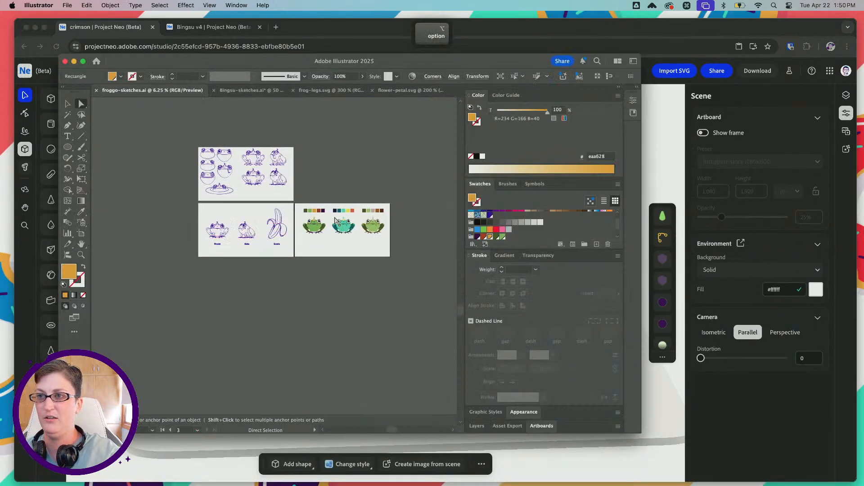
click(67, 5)
click(71, 19)
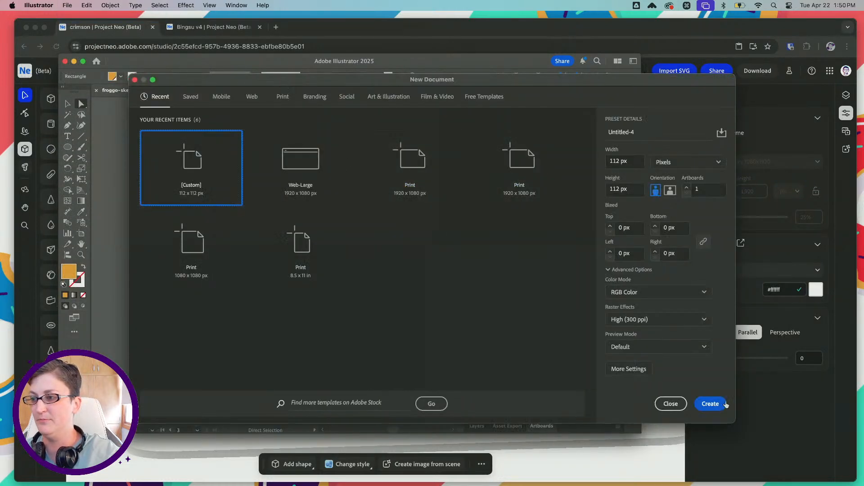
click(711, 403)
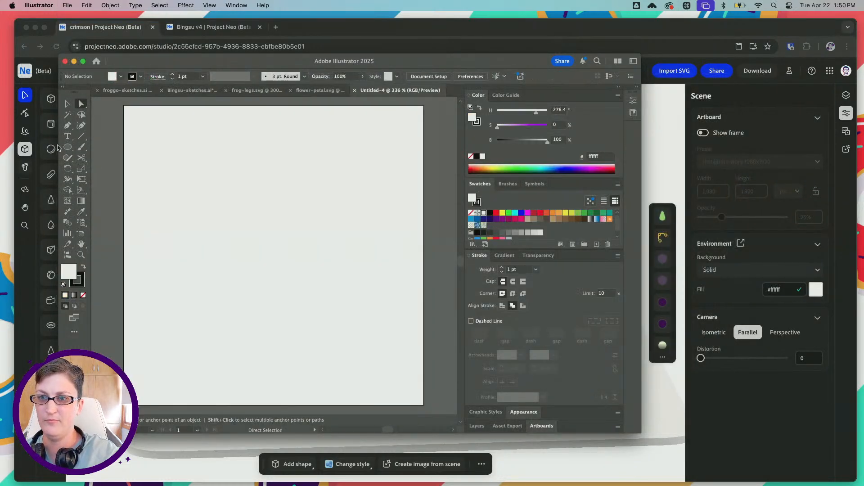
Draw a circle, enlarge it to nearly fill the artboard, and reposition it closer to the center
click(68, 147)
shift+drag(189, 155, 418, 383)
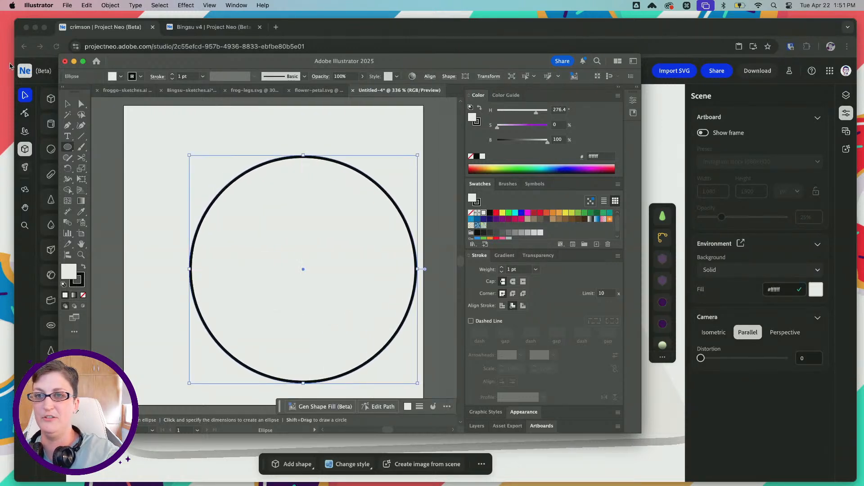
key(v)
mouse_move(189, 157)
shift+mouse_down()
mouse_move(146, 131)
mouse_move(149, 115)
shift+mouse_up()
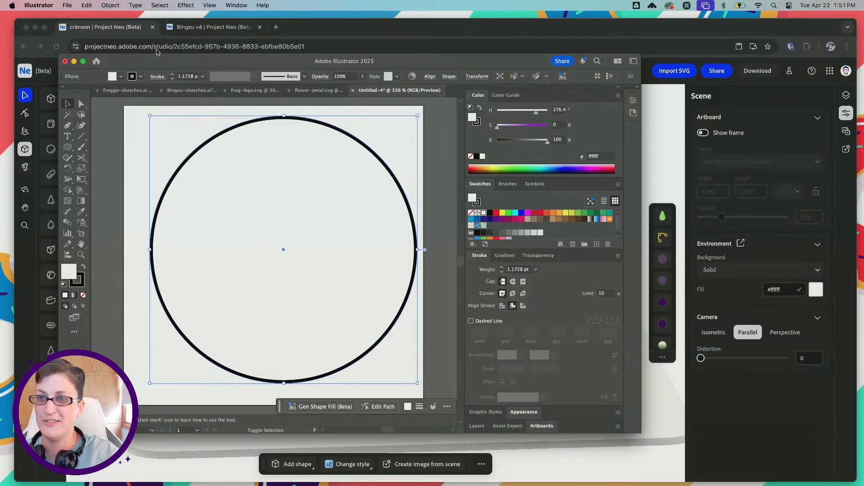
click(475, 77)
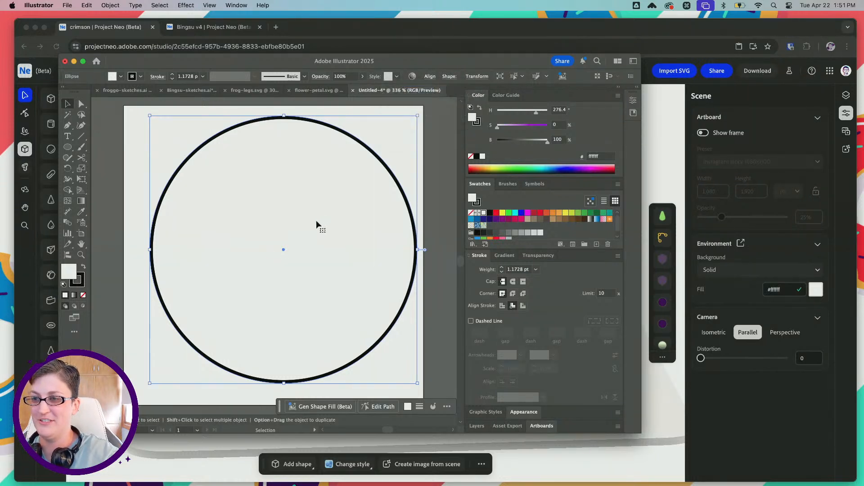
drag(316, 220, 306, 226)
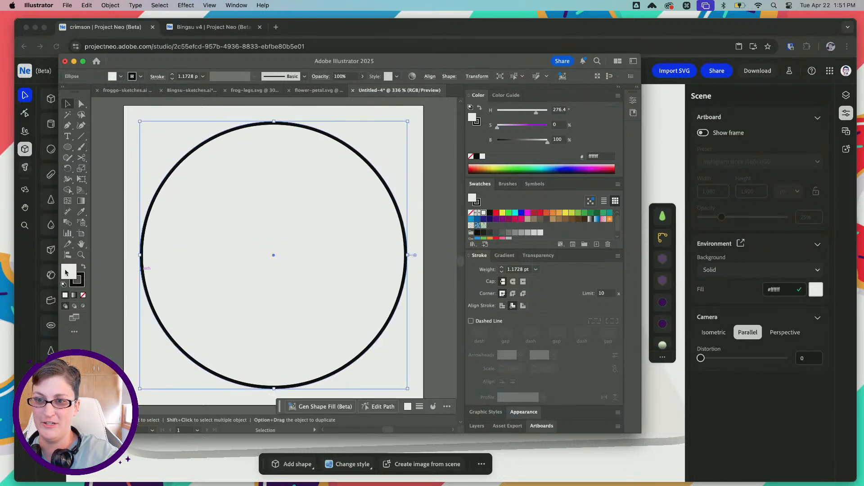
Swap the circle's fill and stroke to give it a black fill, and remove the stroke
click(84, 269)
click(84, 281)
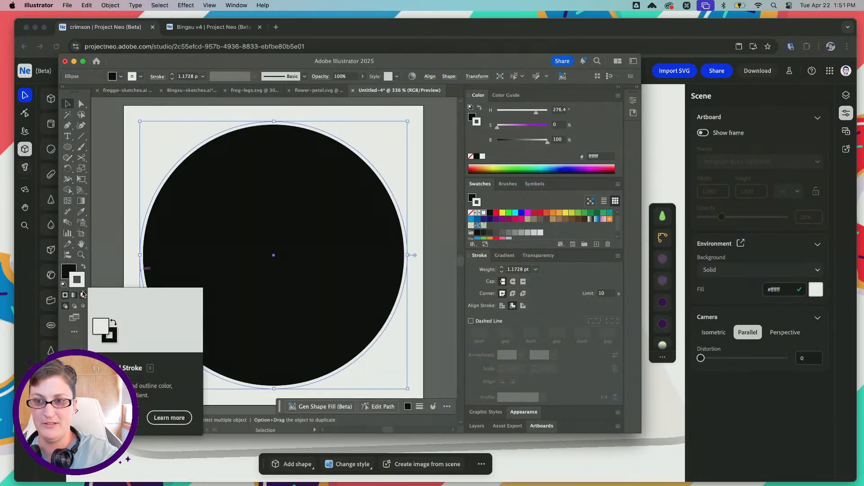
click(83, 295)
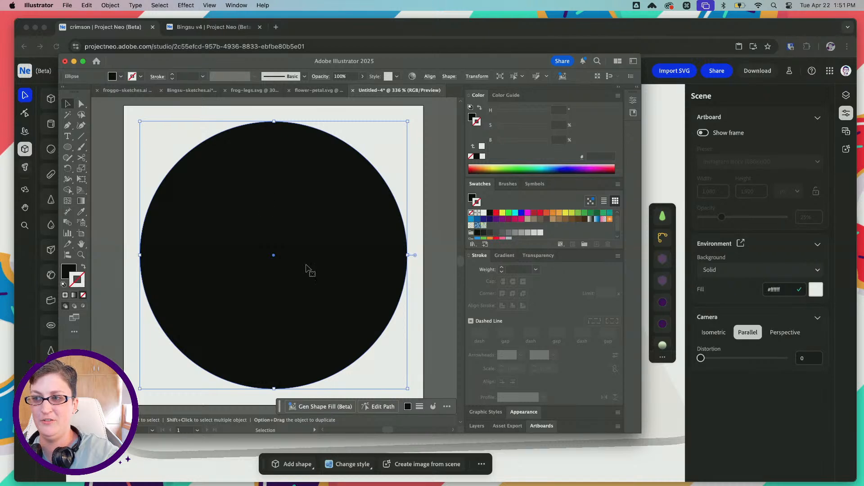
Cut a narrow wedge from the circle's right side and round its two outer corners to about 8.6 px
drag(415, 255, 372, 228)
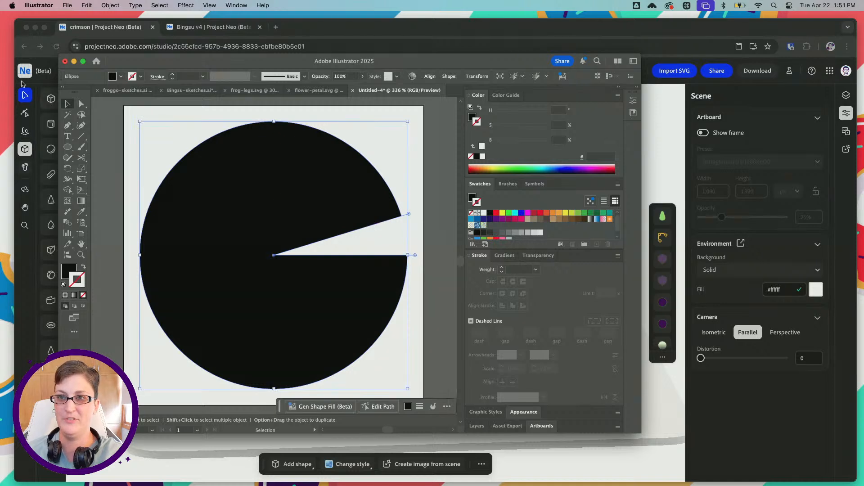
click(80, 105)
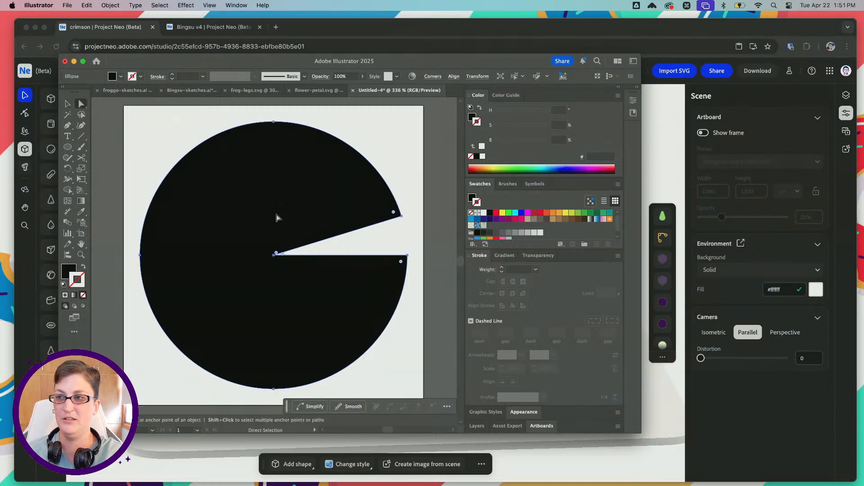
click(412, 205)
drag(415, 254, 414, 259)
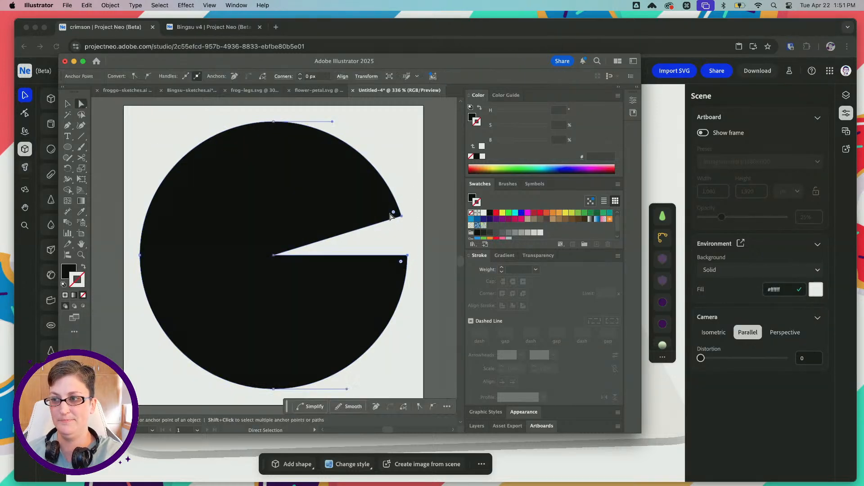
drag(394, 214, 371, 202)
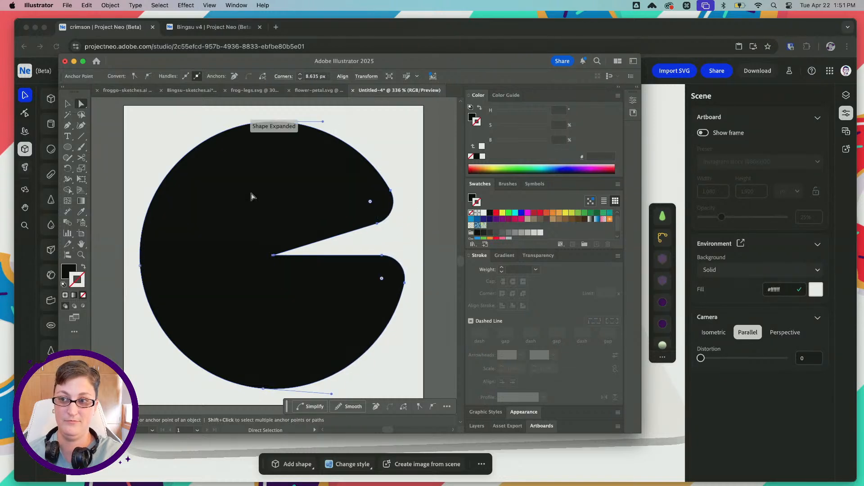
click(399, 255)
alt+scroll(400, 255, down, 4)
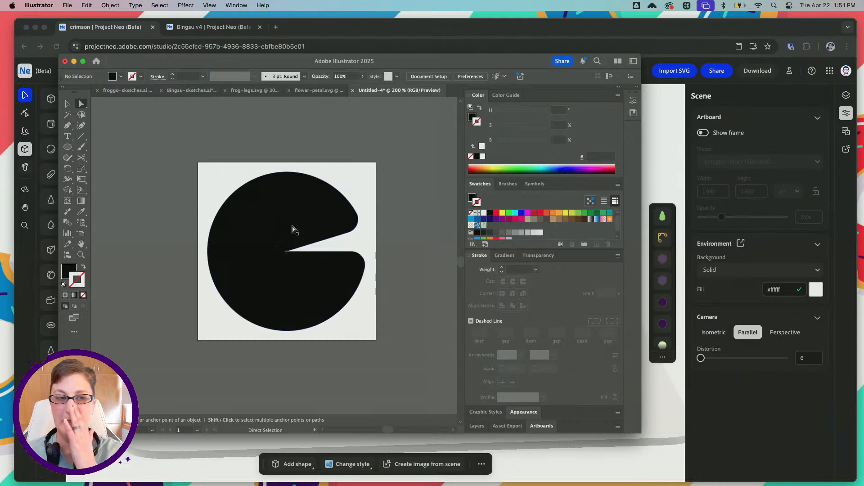
Save the notched circle on the computer's Desktop as lilly-pad.svg in SVG format
click(67, 5)
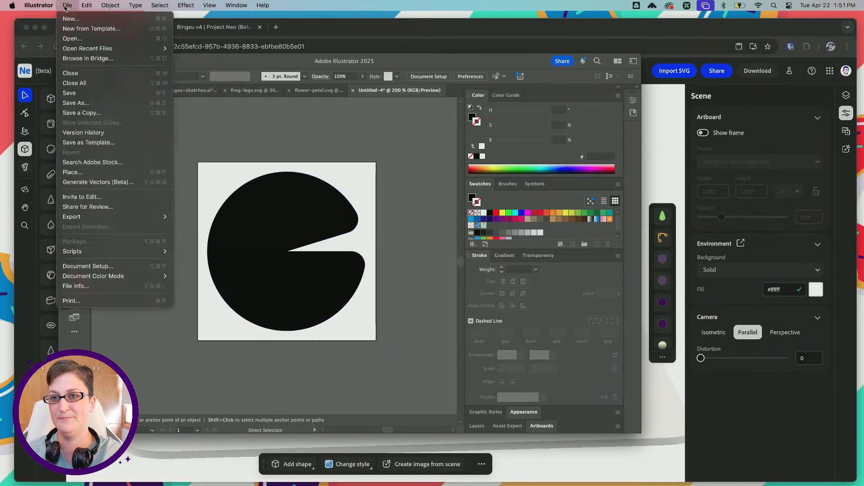
mouse_move(109, 219)
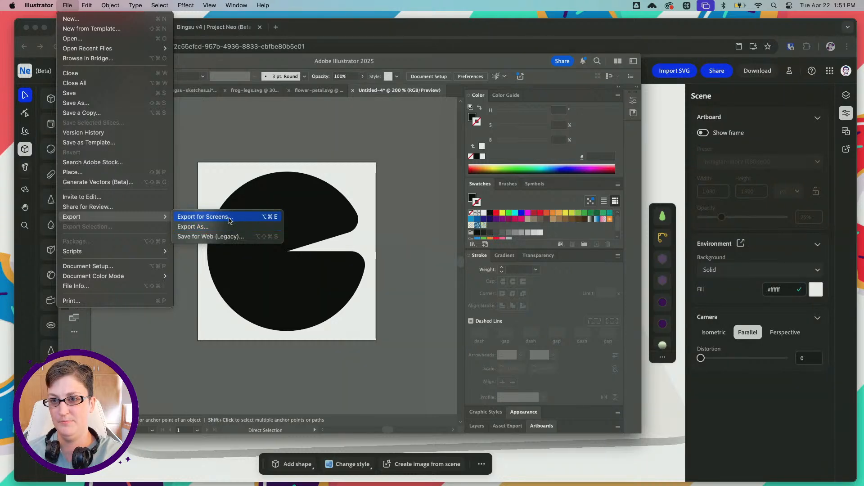
click(96, 103)
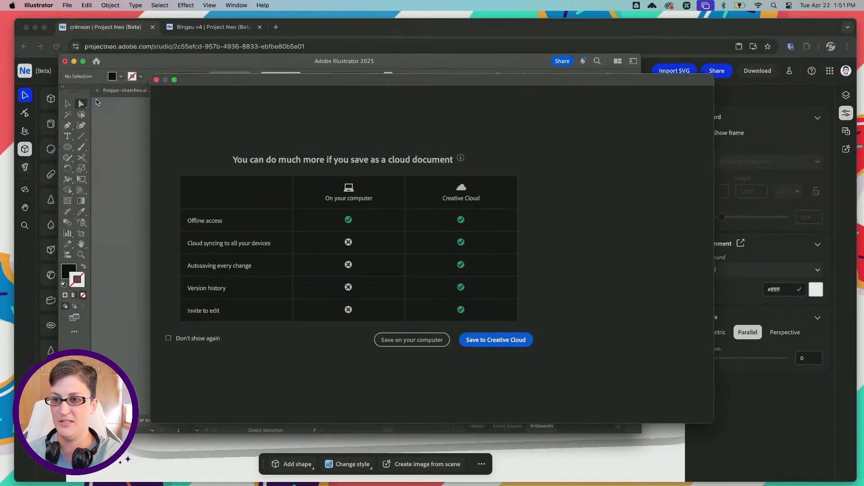
click(412, 340)
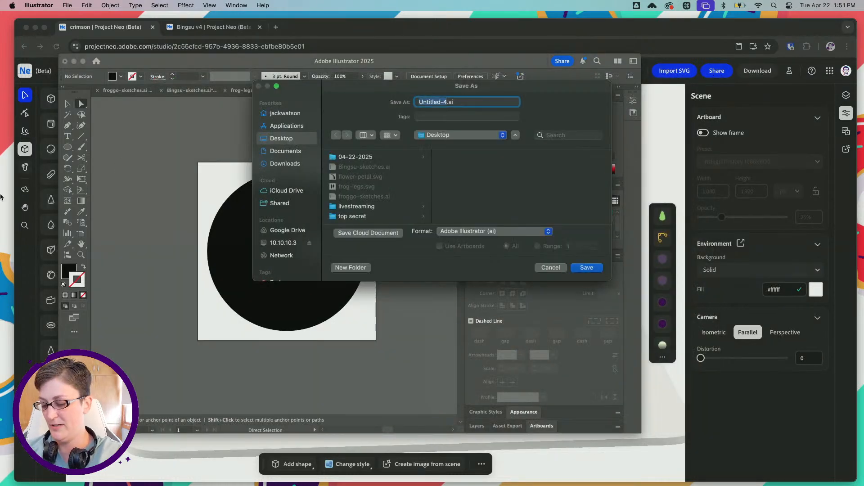
text(lilly-)
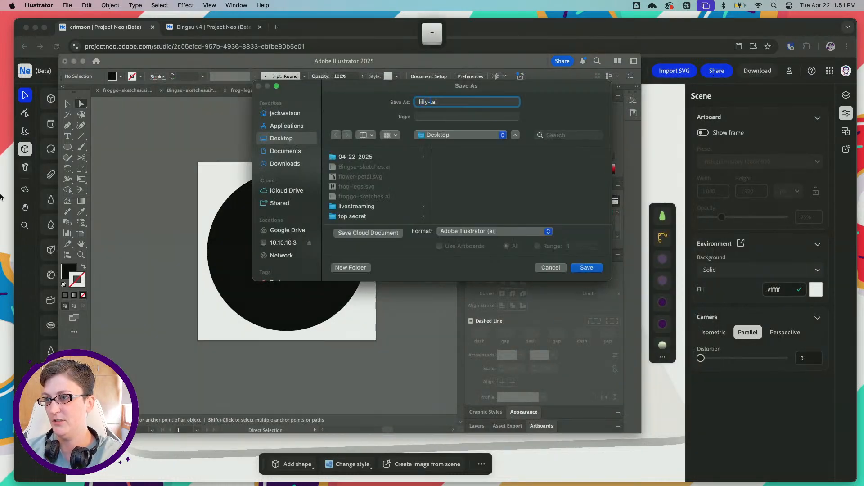
text(pat)
key(BackSpace)
text(d)
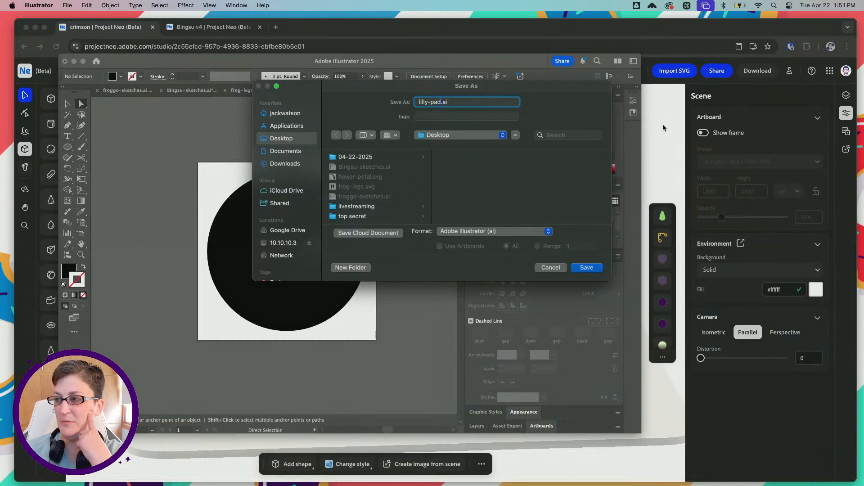
click(535, 232)
click(543, 280)
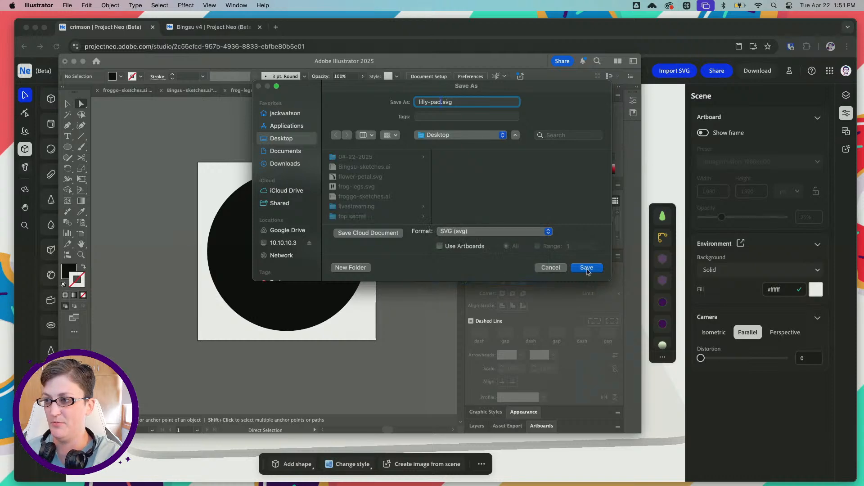
click(587, 268)
click(509, 375)
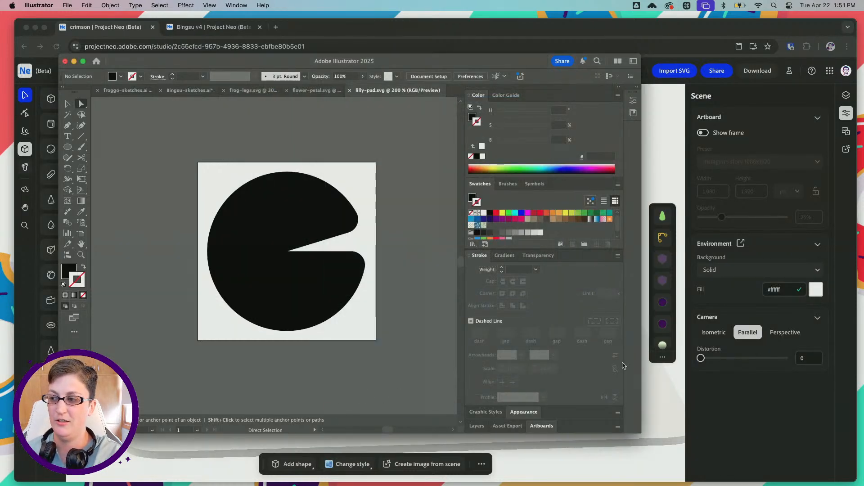
Switch to Project Neo and import lilly-pad.svg from the Desktop
click(659, 402)
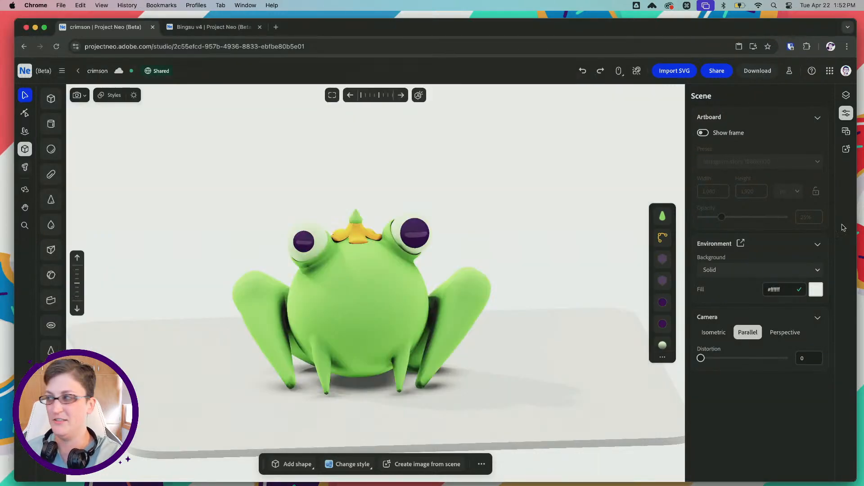
click(675, 71)
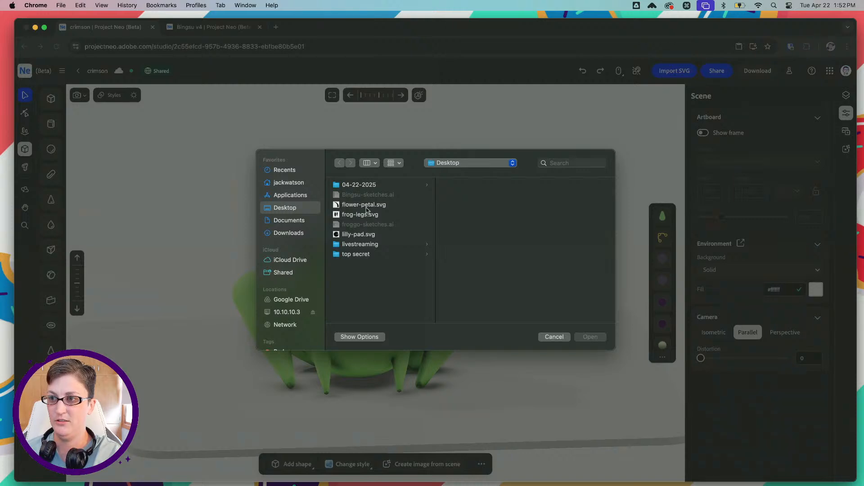
click(359, 234)
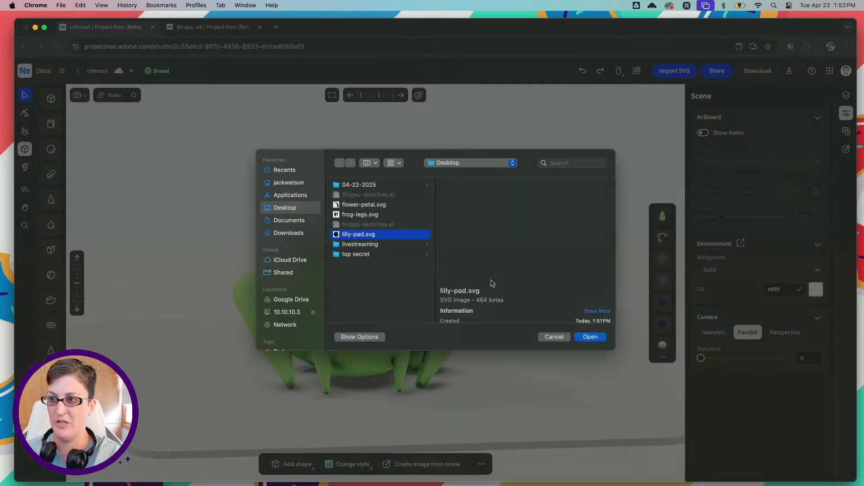
click(590, 337)
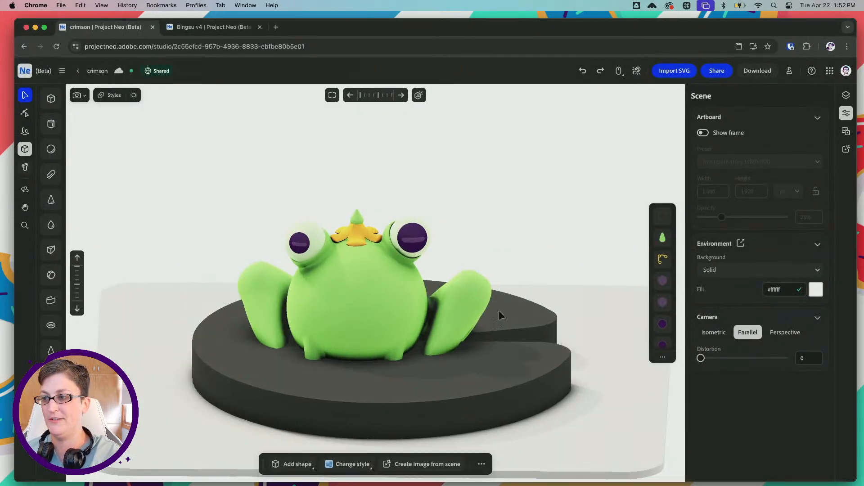
Reduce the imported lily pad's thickness to a thin slab beneath the frog, and delete it
click(492, 393)
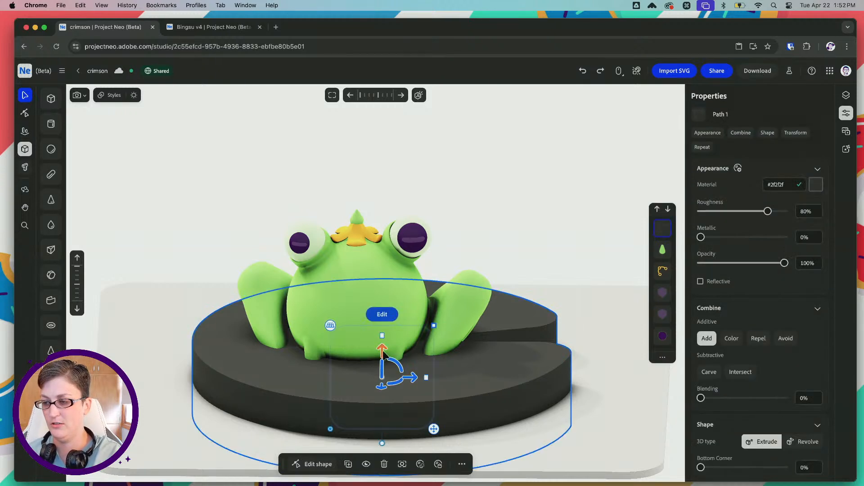
mouse_move(382, 339)
mouse_down()
mouse_move(384, 405)
mouse_move(384, 333)
mouse_up()
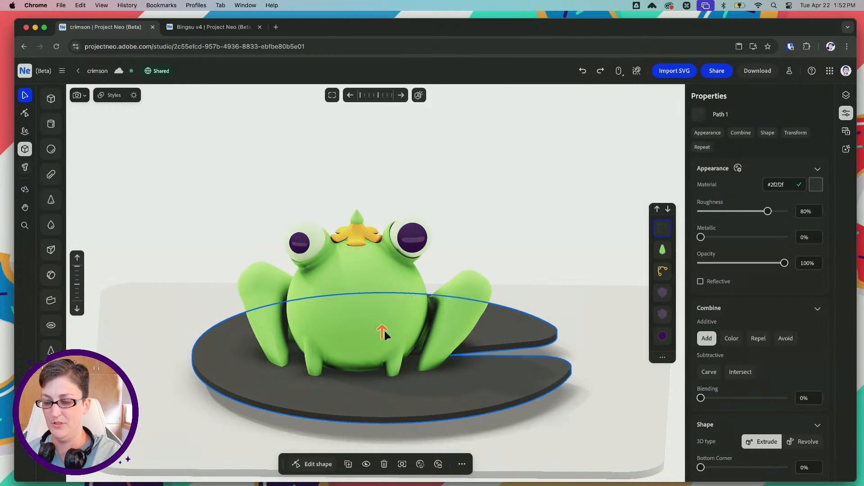
click(384, 464)
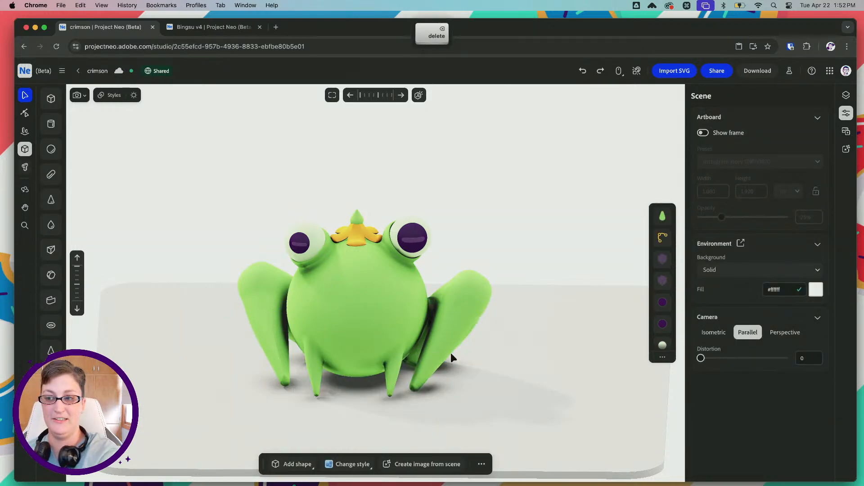
Switch to Illustrator, paste a copy of the notched circle in front, and swap its fill and stroke to leave a 1 pt black outline
click(466, 467)
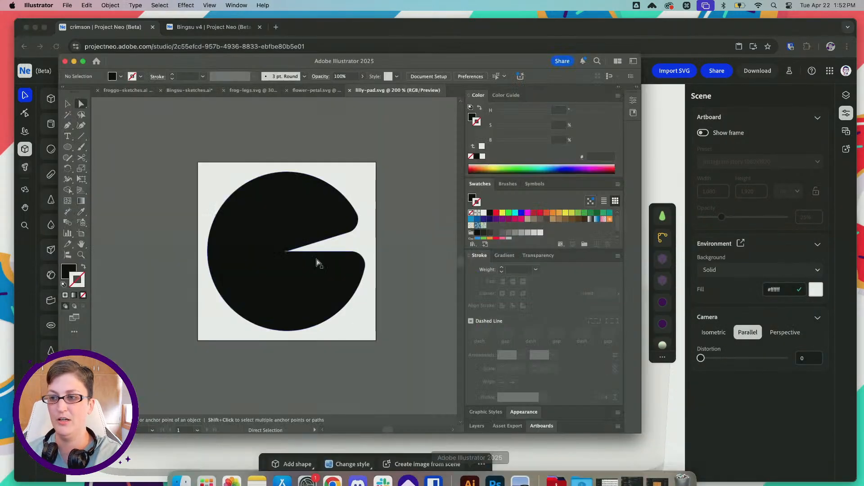
click(84, 267)
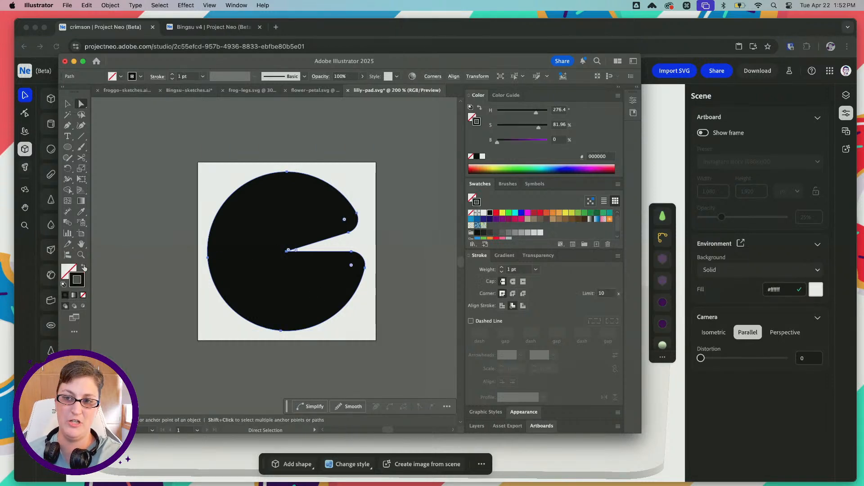
click(453, 275)
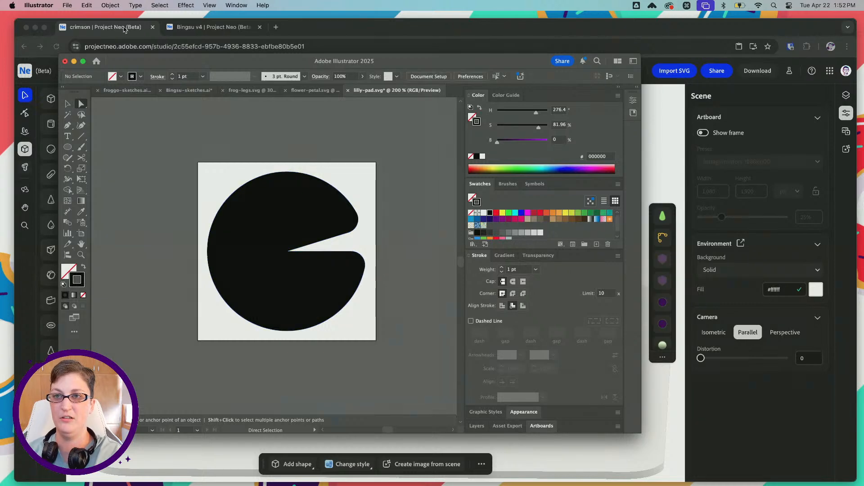
Save the artwork on the computer's Desktop as lilly-pad.svg in SVG format, replacing the existing file
click(66, 5)
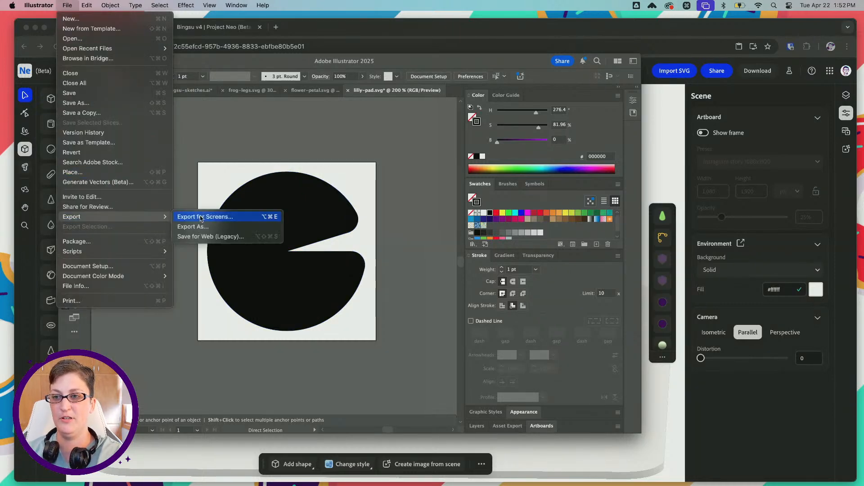
click(100, 104)
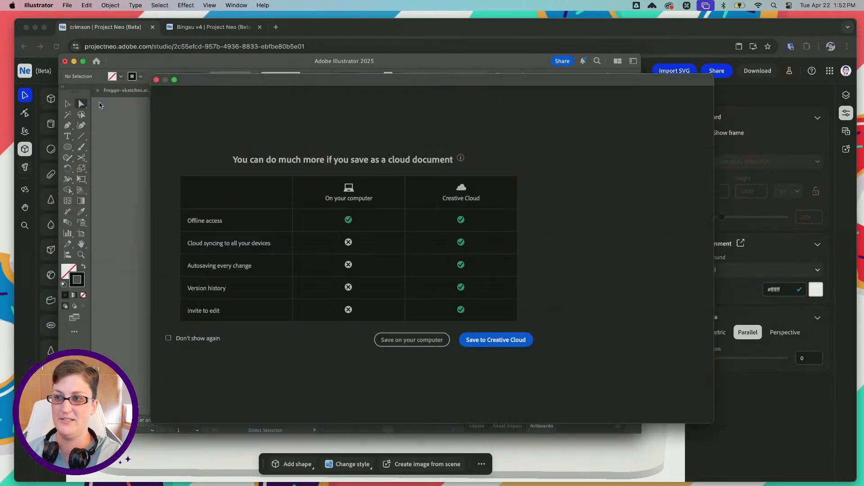
click(412, 340)
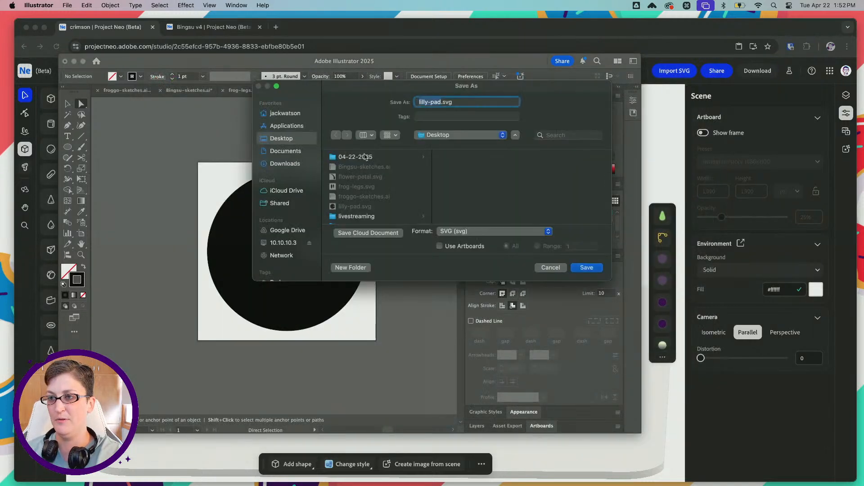
click(586, 268)
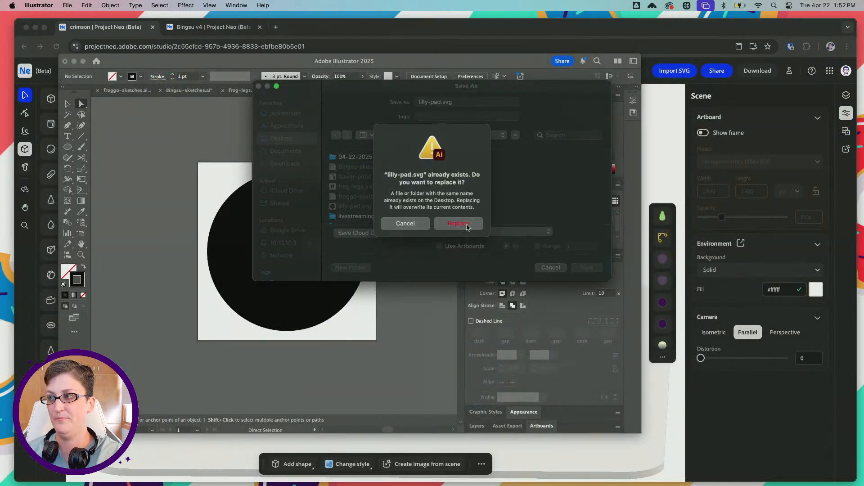
click(467, 223)
click(511, 377)
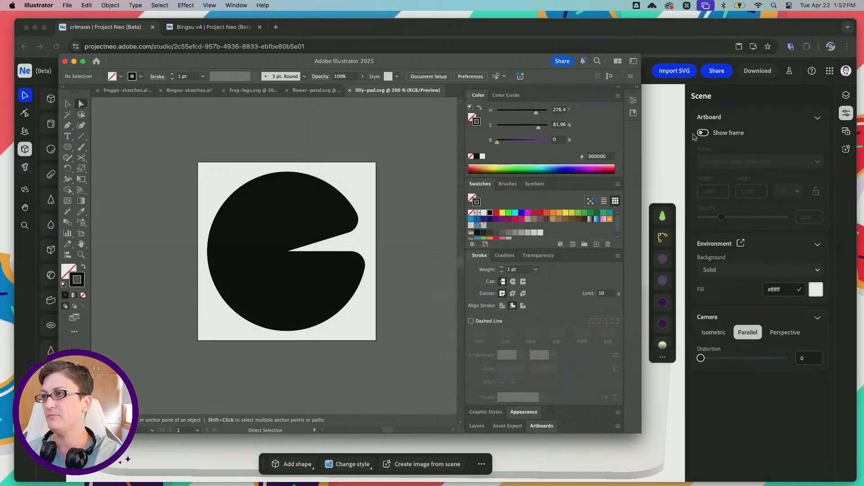
Switch to Project Neo and import the updated lilly-pad.svg from the Desktop
click(671, 75)
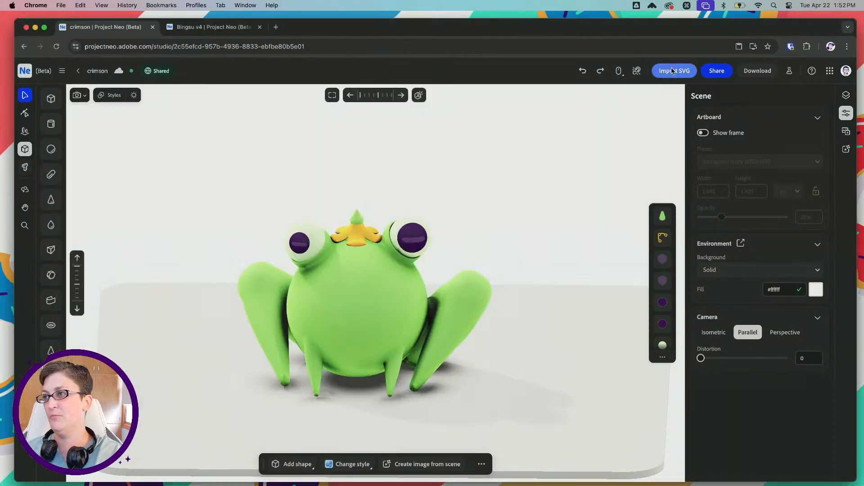
click(672, 71)
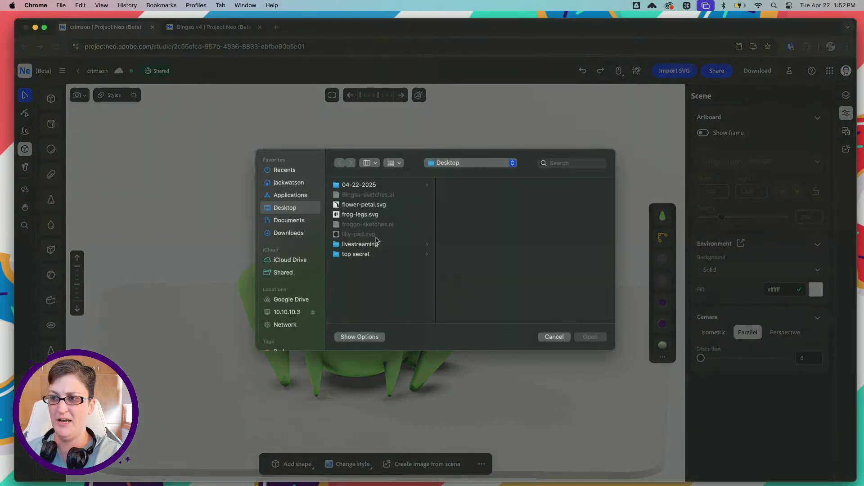
click(554, 337)
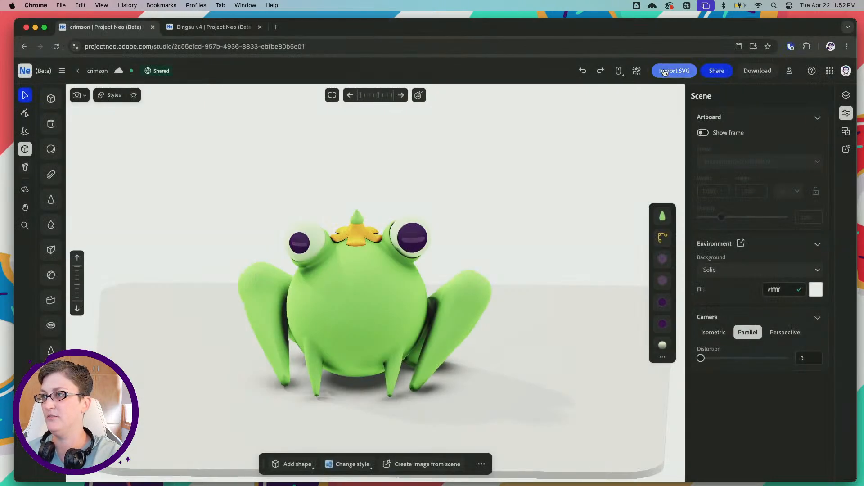
click(674, 71)
click(360, 233)
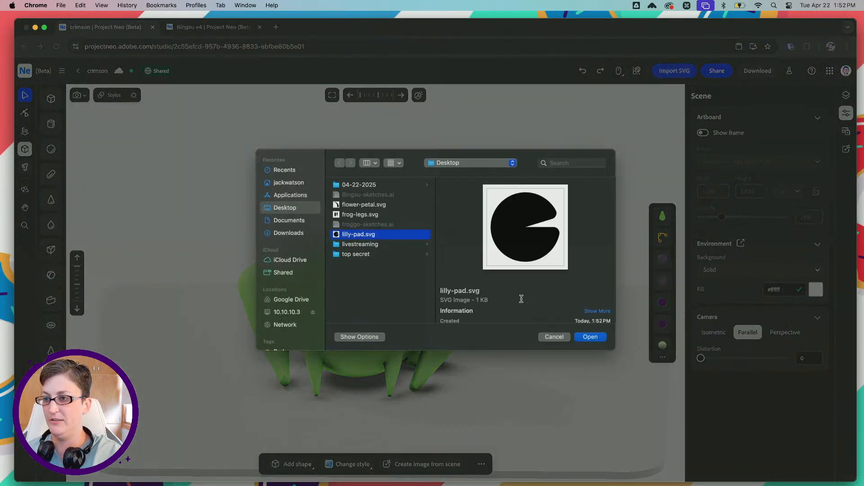
click(594, 338)
Ungroup the imported lily pad SVG into its separate path shapes
click(660, 228)
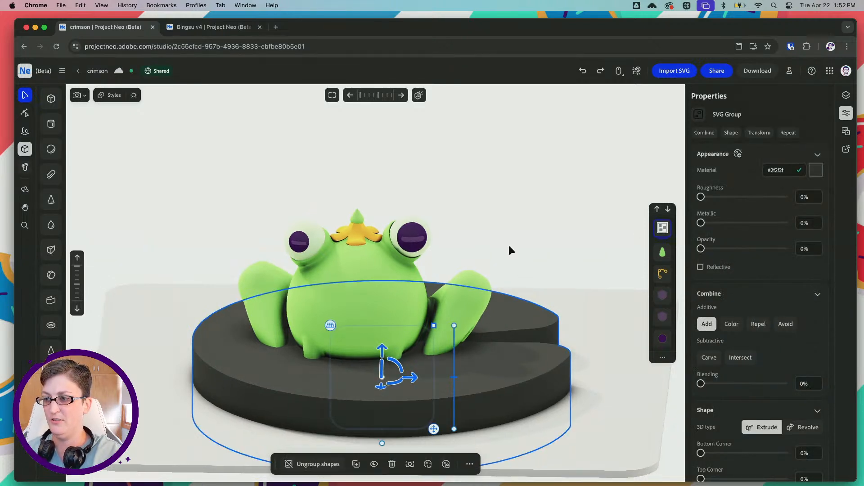
key(ctrl+z)
key(super+shift+z)
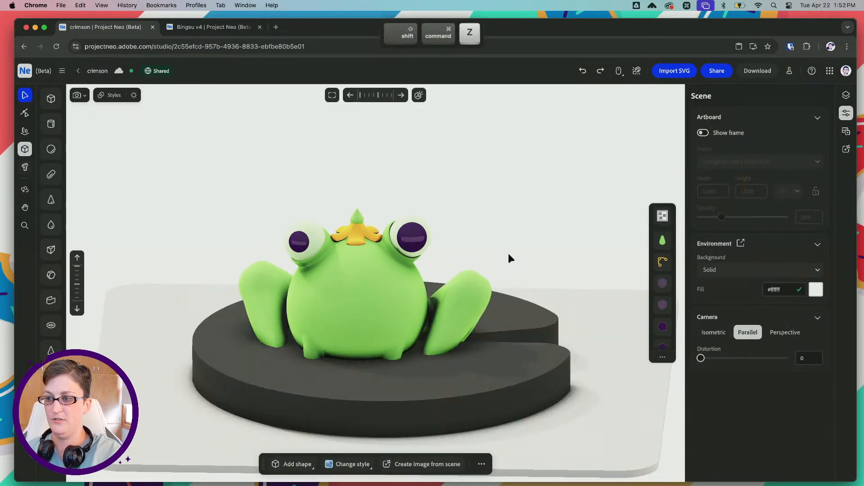
click(515, 310)
right_click(663, 227)
click(710, 245)
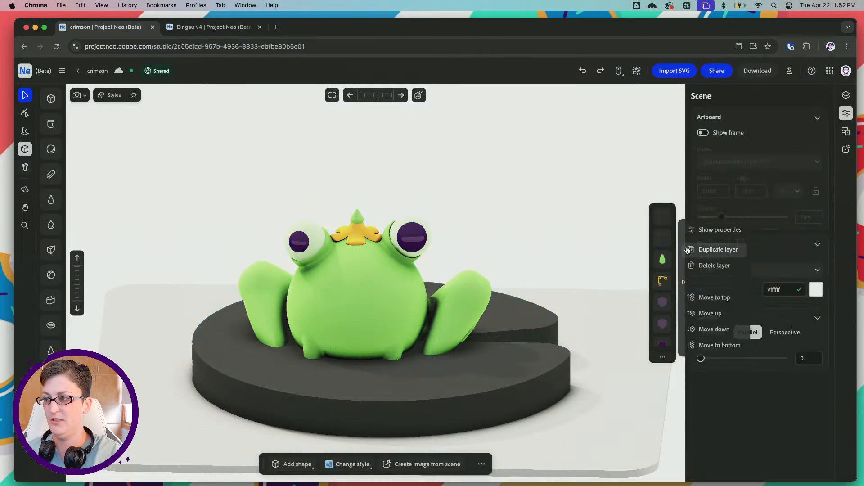
Reduce the extrusion height of the lily pad's outline shape and of its solid base shape
click(481, 317)
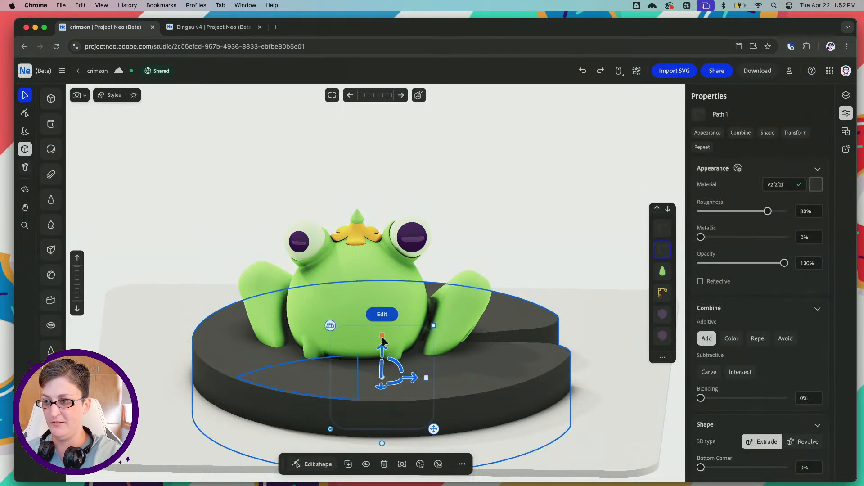
drag(382, 341, 385, 254)
key(super+z)
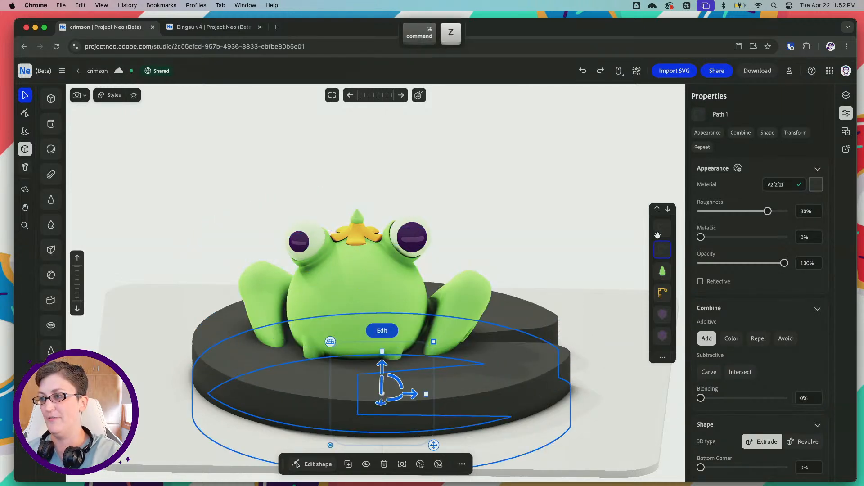
click(660, 231)
drag(382, 336, 383, 408)
Raise both lily pad shapes together to the frog's feet, and shorten the outline shape into a low rim around the pad
shift+click(660, 252)
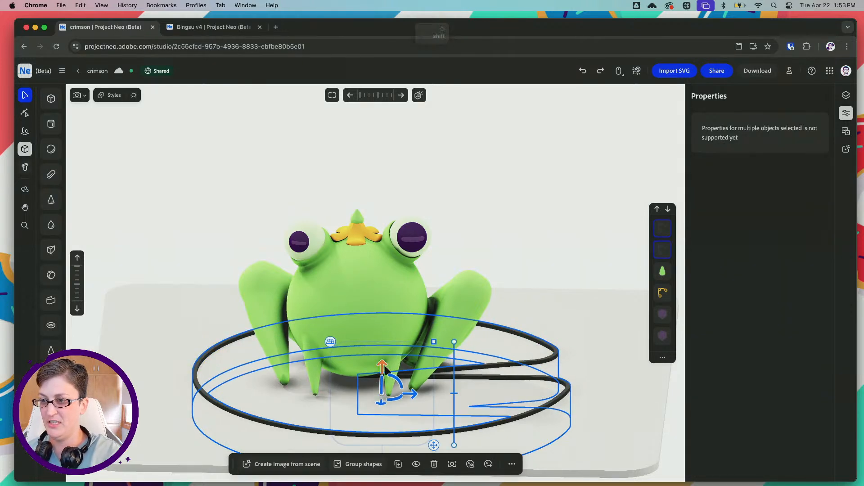
drag(384, 366, 388, 313)
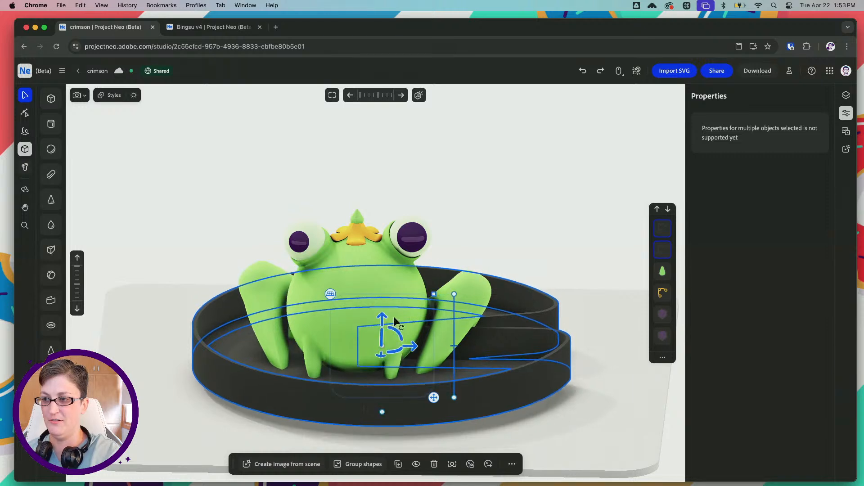
click(543, 295)
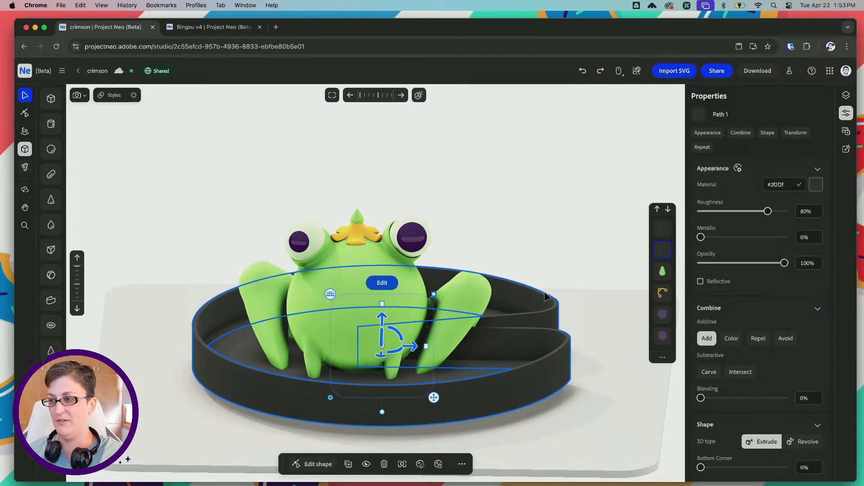
drag(382, 307, 380, 342)
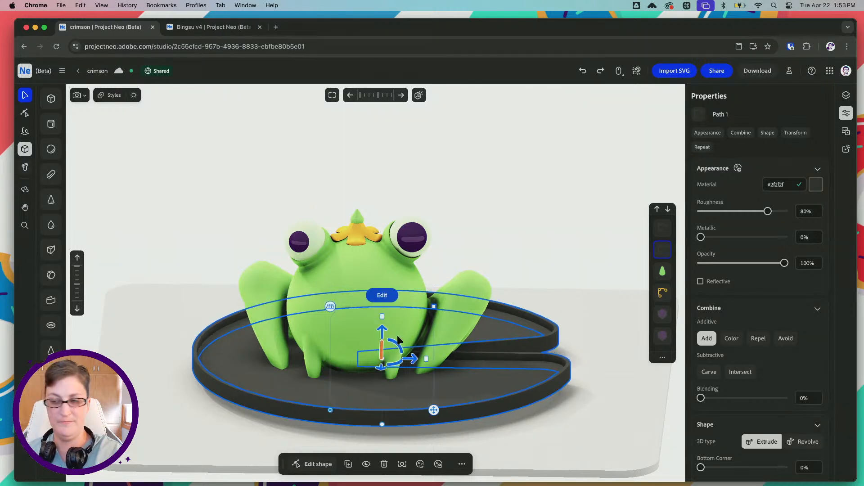
Copy the hex code of the dark green swatch above the green frog in froggo-sketches.ai in Illustrator, and return to Project Neo
shift+click(661, 230)
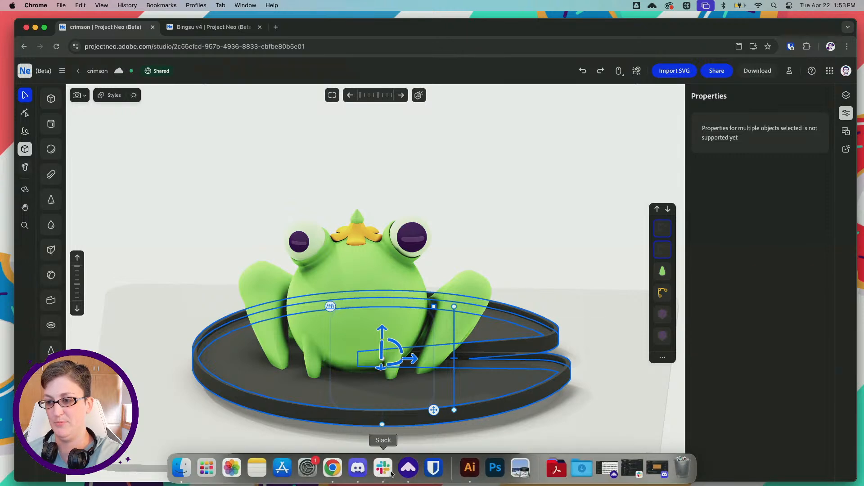
click(470, 468)
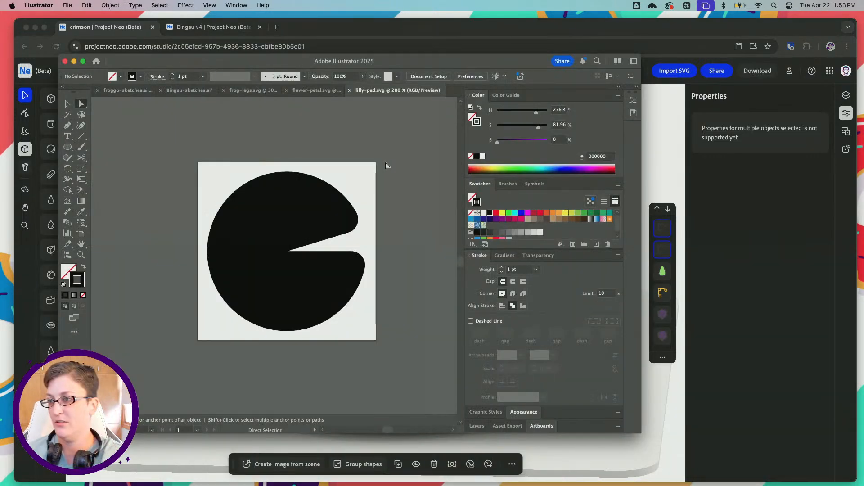
click(128, 90)
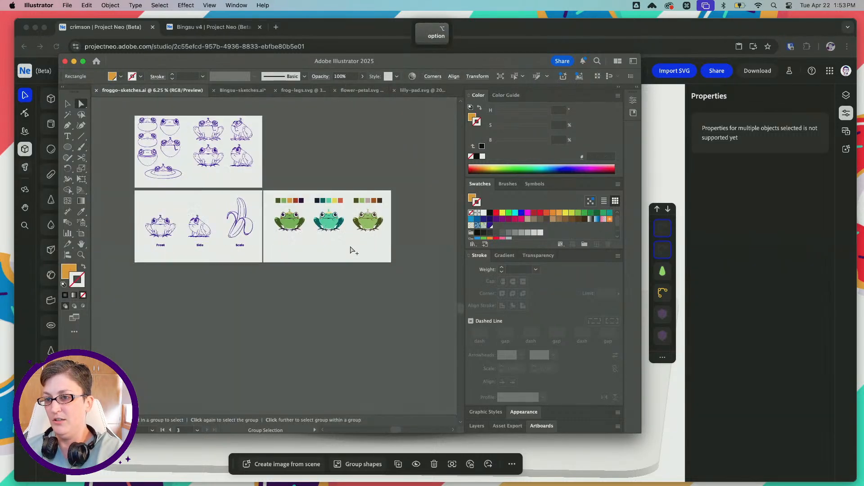
alt+scroll(354, 251, up, 5)
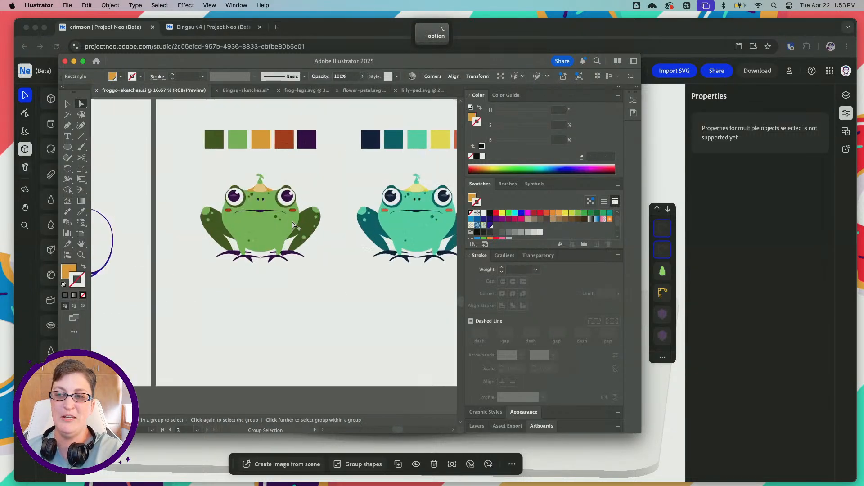
alt+scroll(293, 225, up, 4)
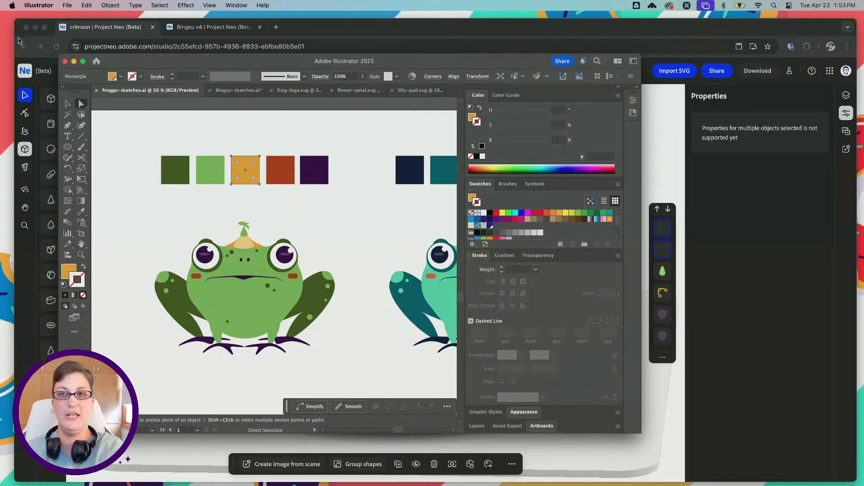
click(165, 169)
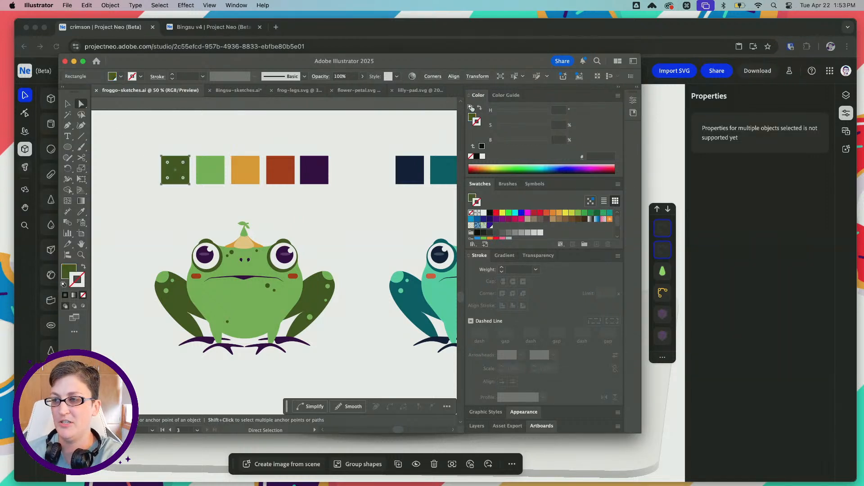
click(472, 118)
click(597, 157)
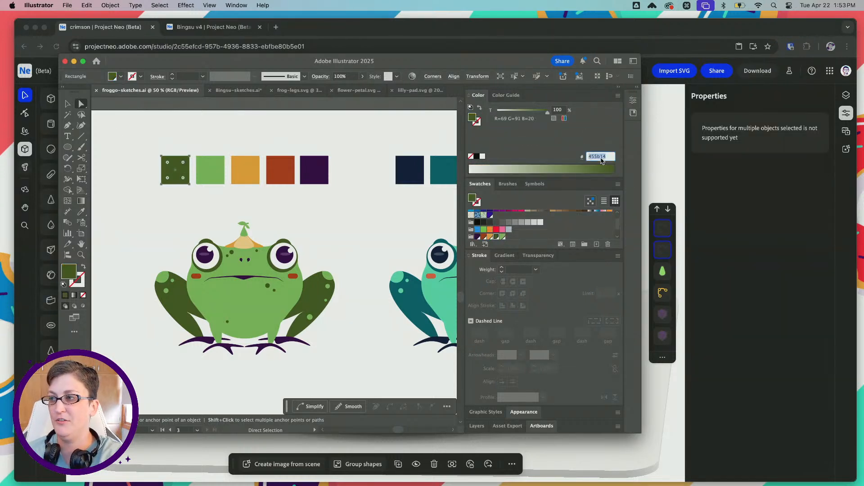
key(super+Tab)
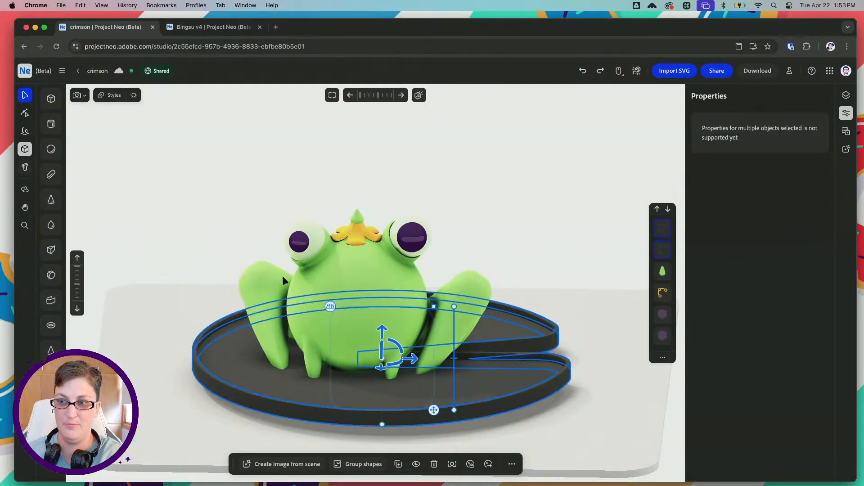
Try to paste the copied hex code as the material color of the solid lily pad base
click(539, 248)
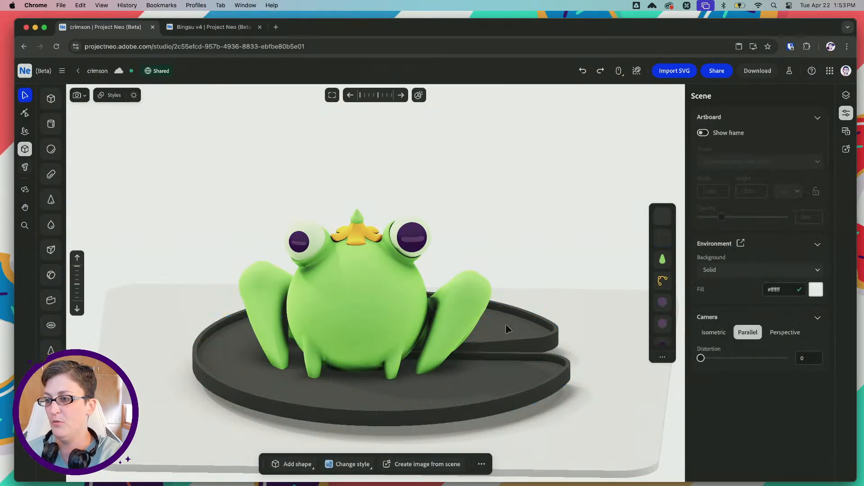
click(506, 324)
drag(788, 186, 747, 185)
text(#)
key(Tab)
key(super+v)
key(Tab)
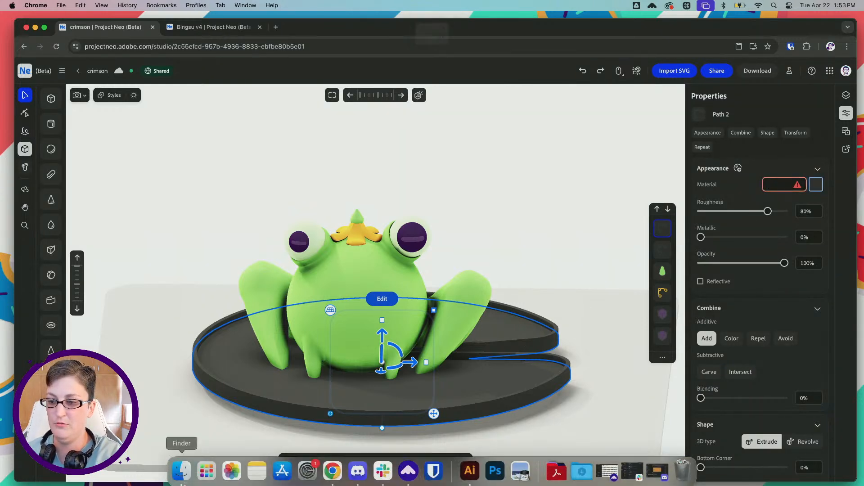
Copy the dark green swatch's hex code again in Illustrator and apply it in Project Neo as the solid pad's material, giving #55b104
click(469, 471)
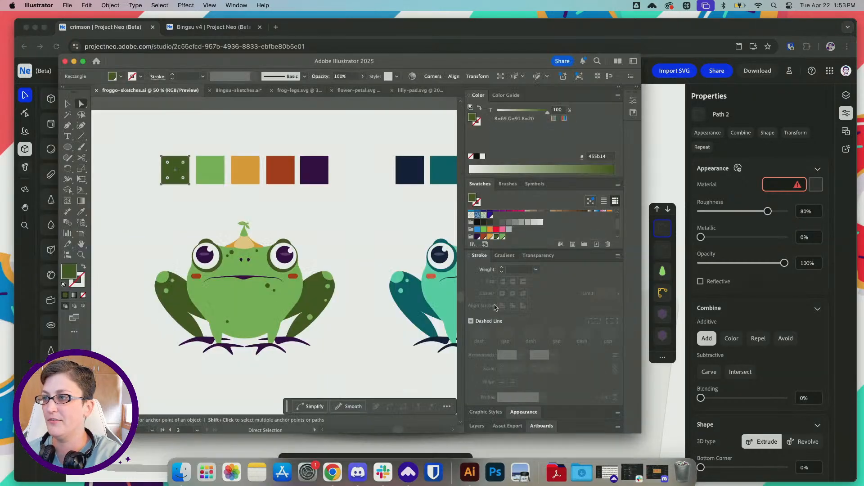
click(597, 157)
key(super+c)
click(782, 156)
click(783, 184)
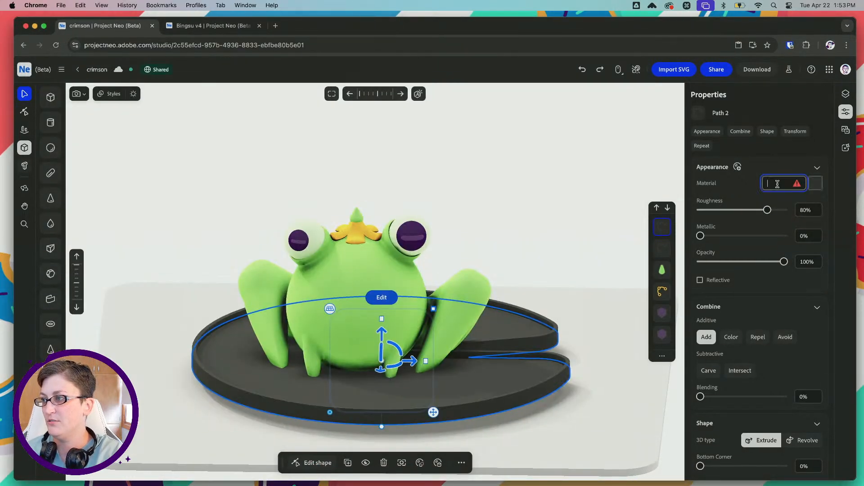
key(super+v)
key(Tab)
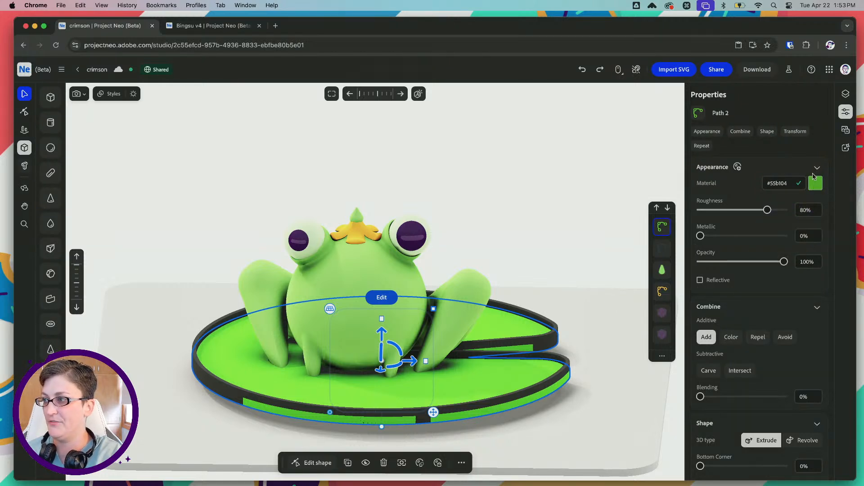
Darken the solid lily pad base's material to #253616 and copy its hex code
click(816, 187)
mouse_move(808, 258)
mouse_down()
mouse_move(813, 265)
mouse_move(796, 264)
mouse_up()
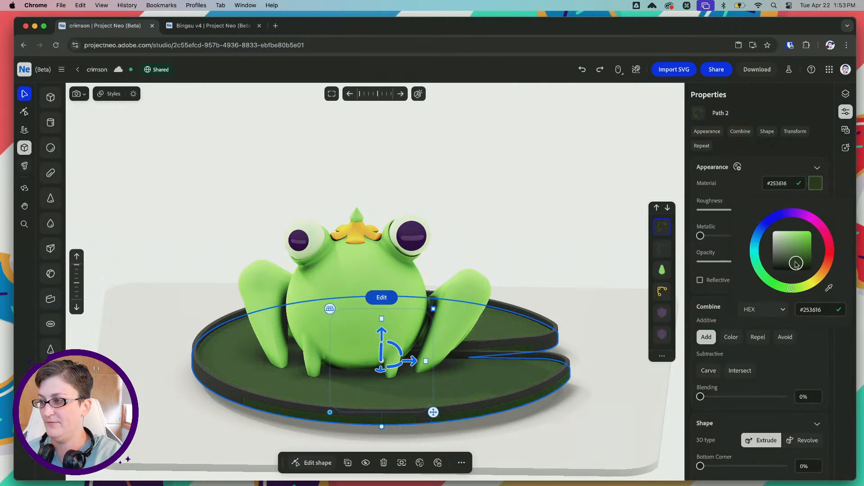
click(811, 310)
key(super+c)
Apply the copied hex code #253616 as the material color of the lily pad's raised rim
click(518, 347)
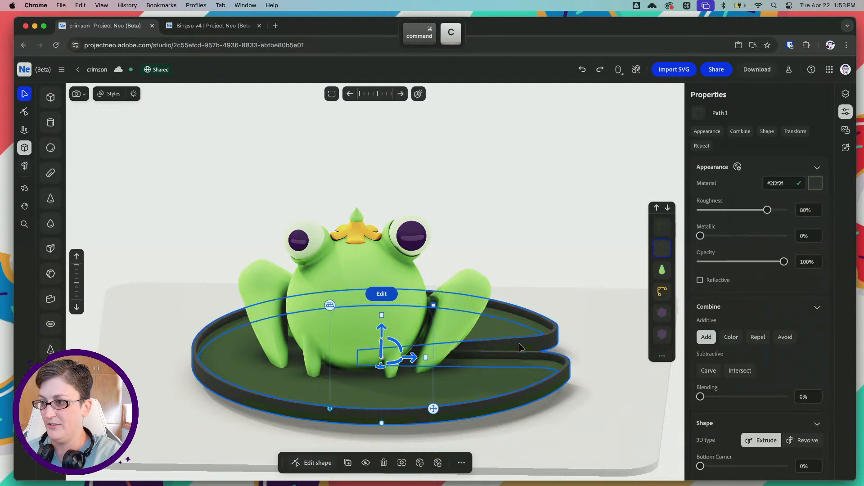
click(767, 183)
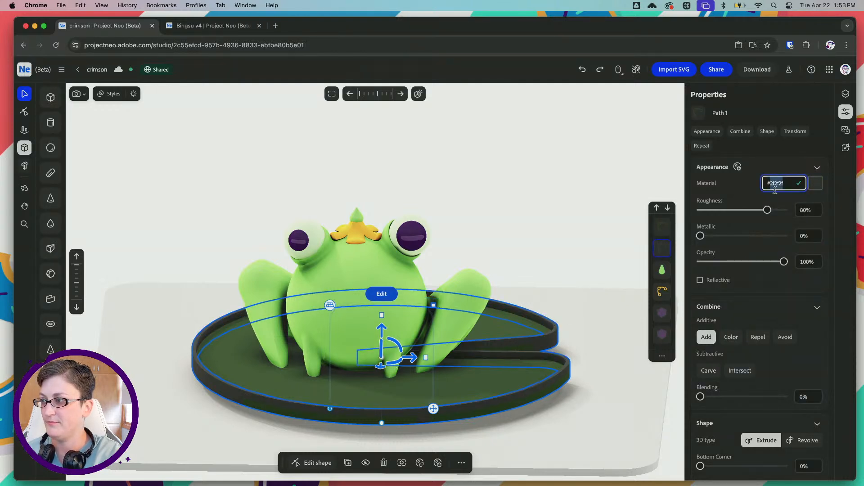
key(super+v)
key(Tab)
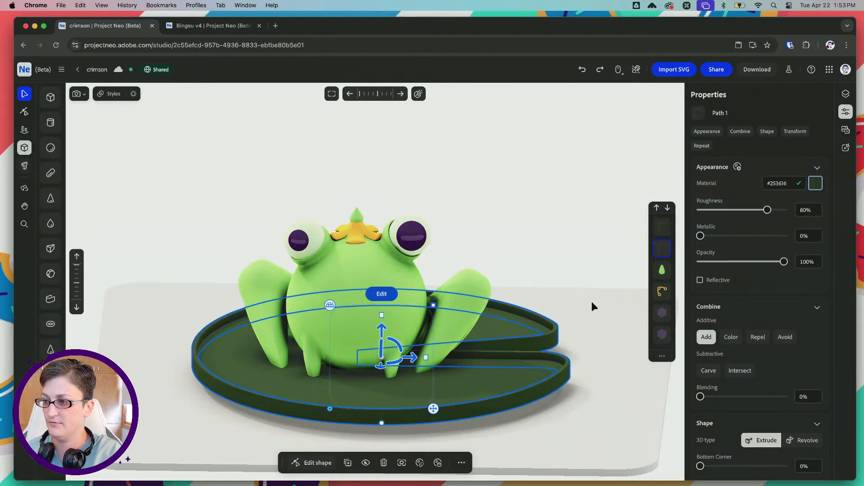
Select both lily pad shapes and rotate them together so the notch faces the front left of the frog
click(569, 325)
key(BackSpace)
drag(591, 404, 527, 343)
drag(400, 364, 355, 365)
drag(355, 362, 360, 363)
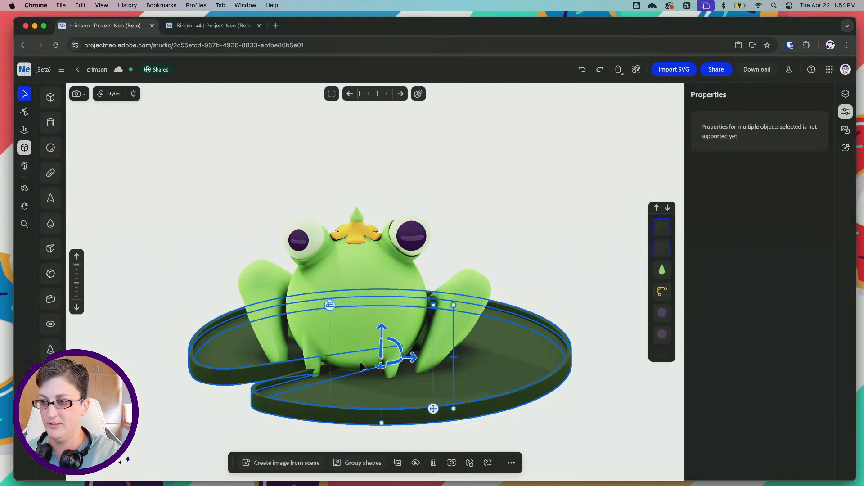
Shift the whole lily pad forward and left beneath the frog, and raise it slightly toward the feet
drag(383, 329, 356, 386)
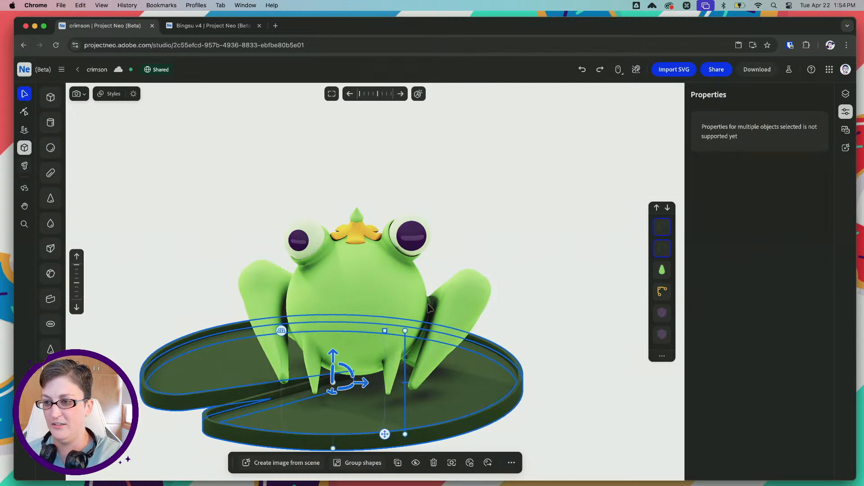
key(space)
drag(353, 336, 337, 297)
drag(351, 331, 381, 329)
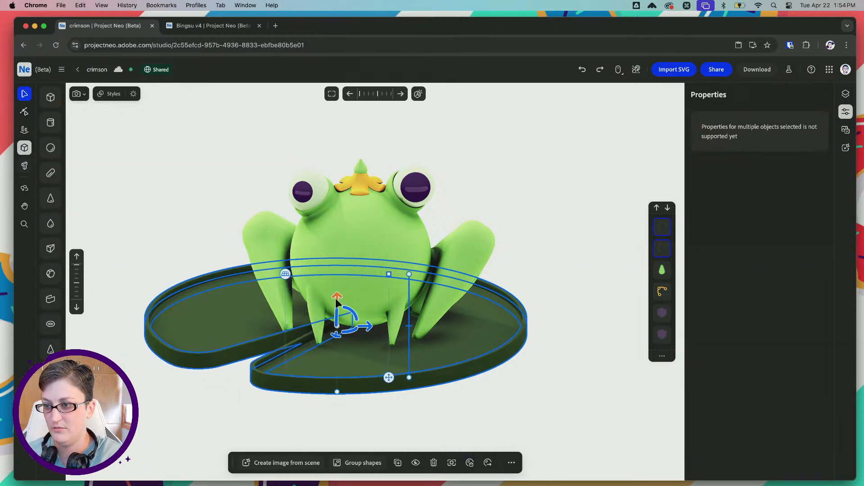
drag(337, 304, 336, 299)
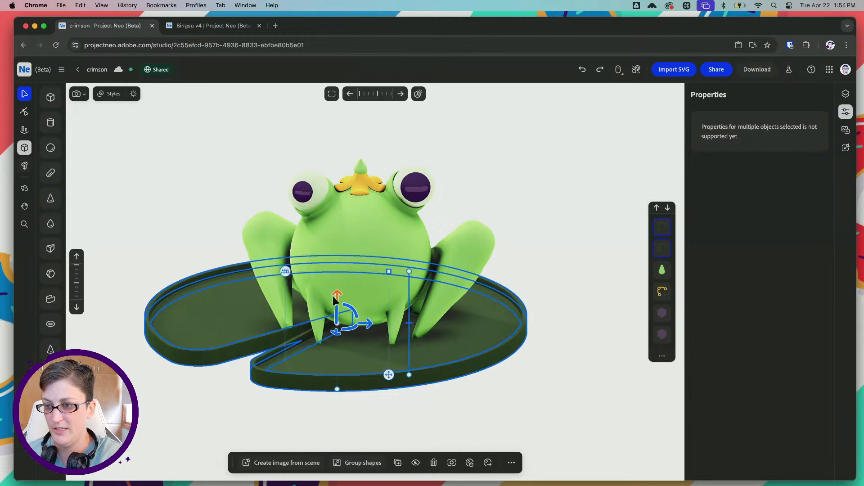
Rotate the lily pad slightly more so its notch sits closer to the front center, and deselect it
mouse_move(180, 233)
right_down()
mouse_move(231, 238)
mouse_move(190, 237)
right_up()
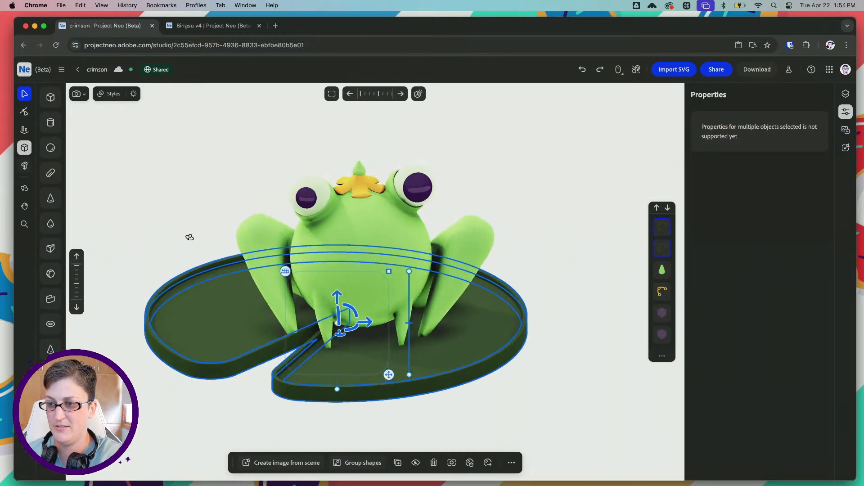
drag(355, 328, 360, 330)
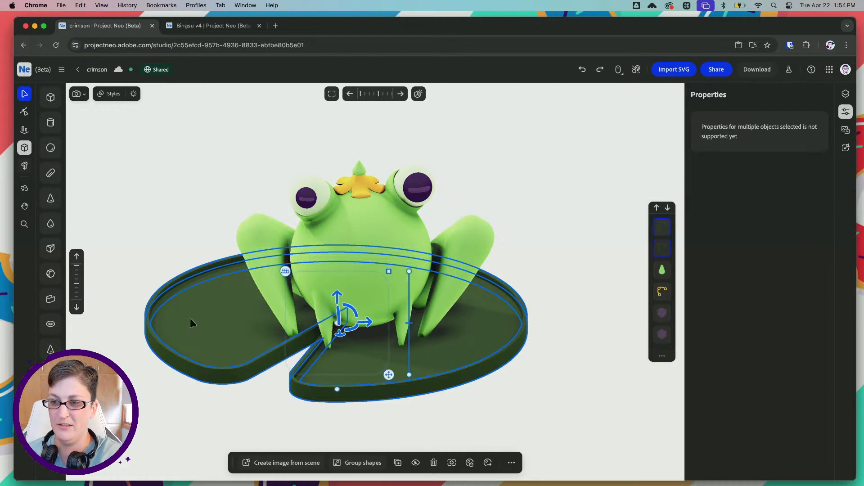
click(164, 177)
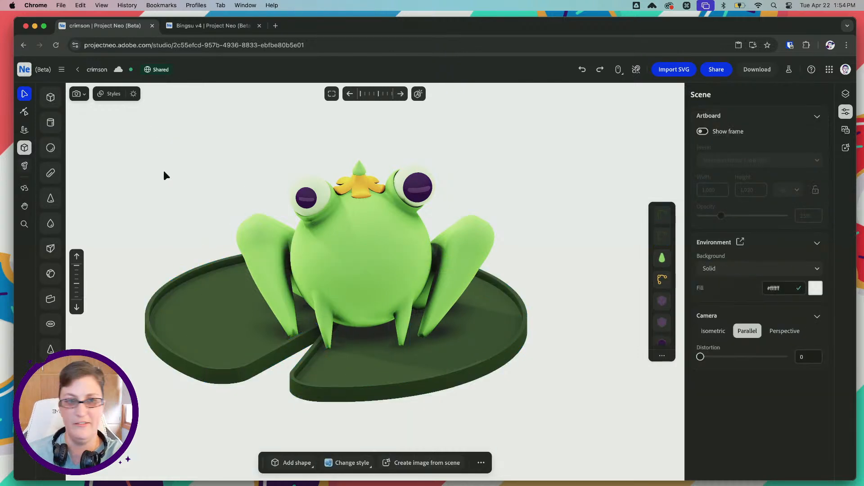
Try Blending on the lily pad's rim, and move both lily pad shapes down in the shape order
click(223, 265)
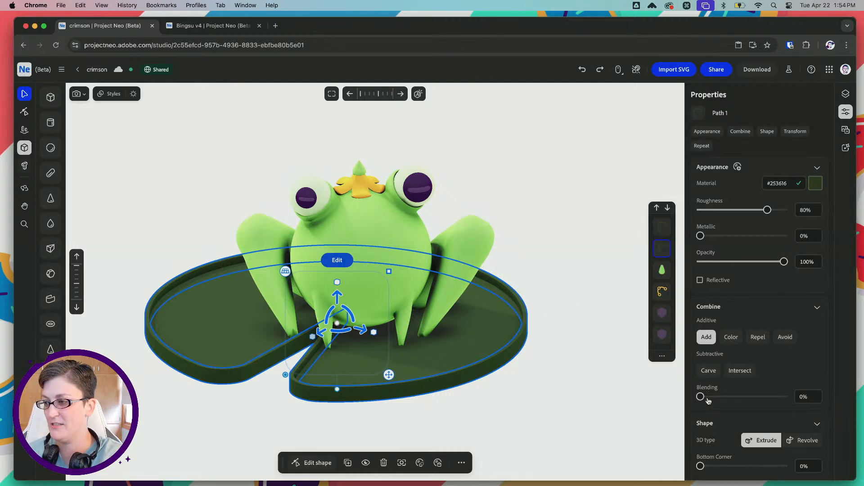
drag(704, 397, 708, 397)
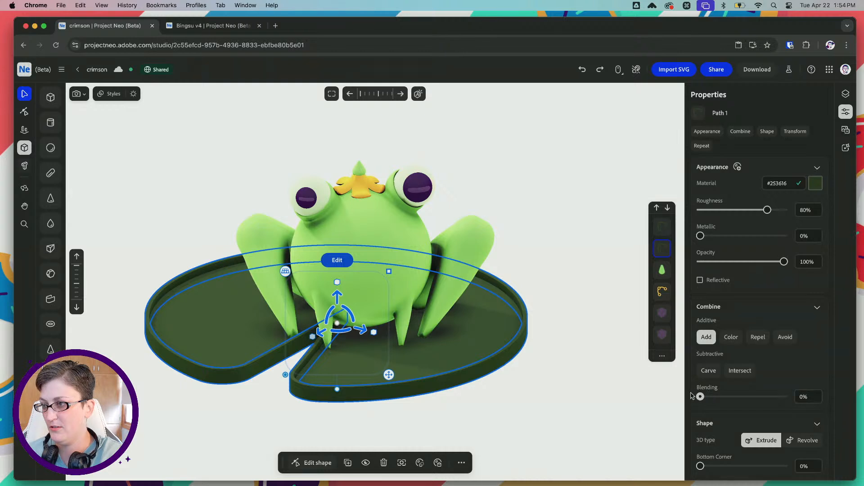
shift+click(662, 223)
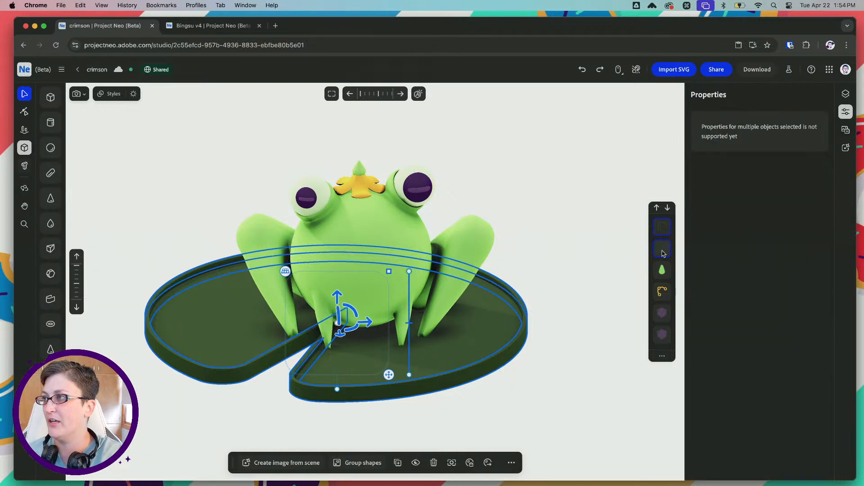
drag(662, 248, 663, 337)
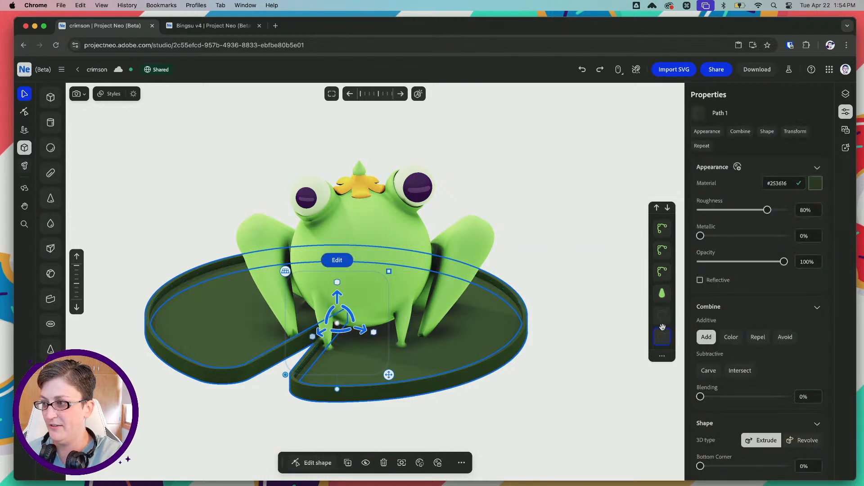
Try different Blending amounts on the lily pad's rim, including 58.3%, and deselect it
click(660, 318)
click(662, 336)
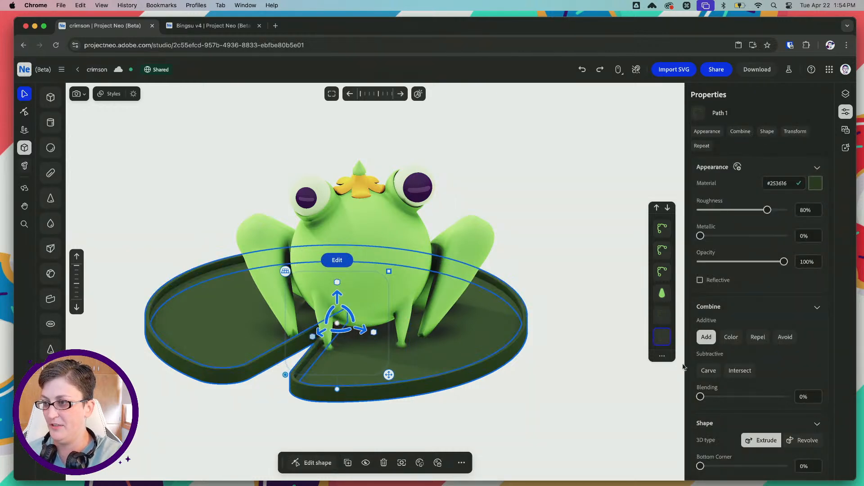
mouse_move(700, 397)
mouse_down()
mouse_move(745, 397)
mouse_move(684, 396)
mouse_up()
click(662, 315)
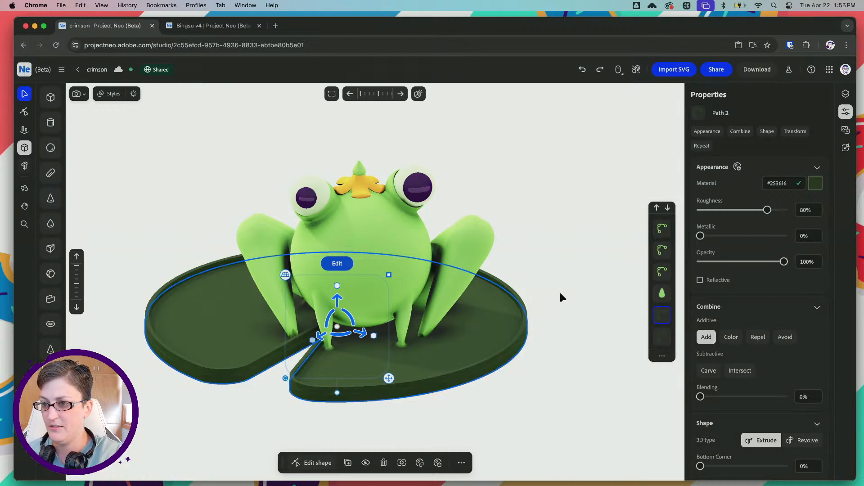
mouse_move(567, 293)
right_down()
mouse_move(582, 256)
mouse_move(573, 291)
mouse_move(562, 289)
right_up()
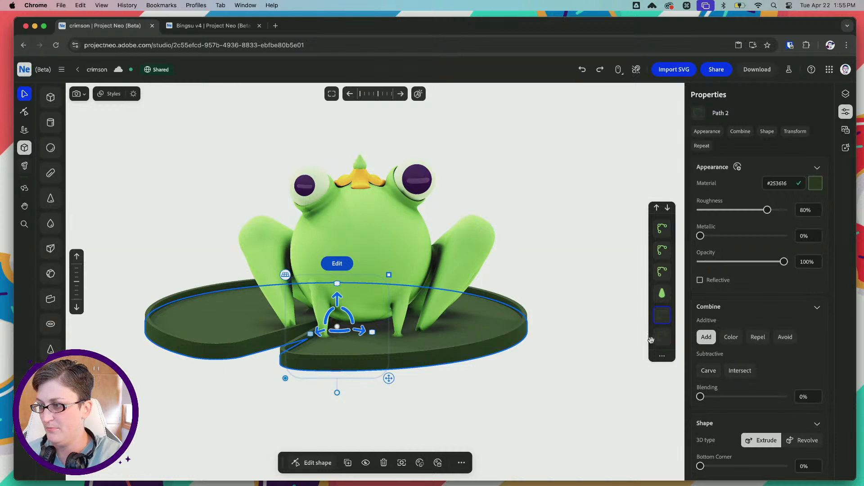
click(665, 336)
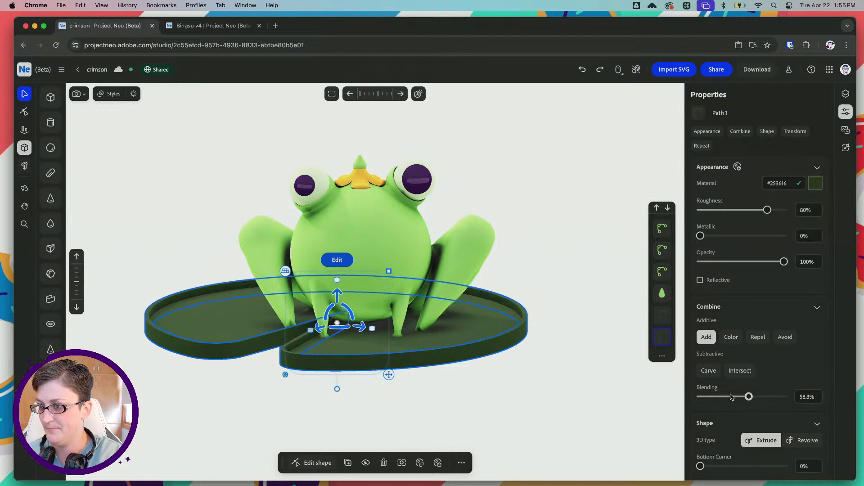
click(559, 324)
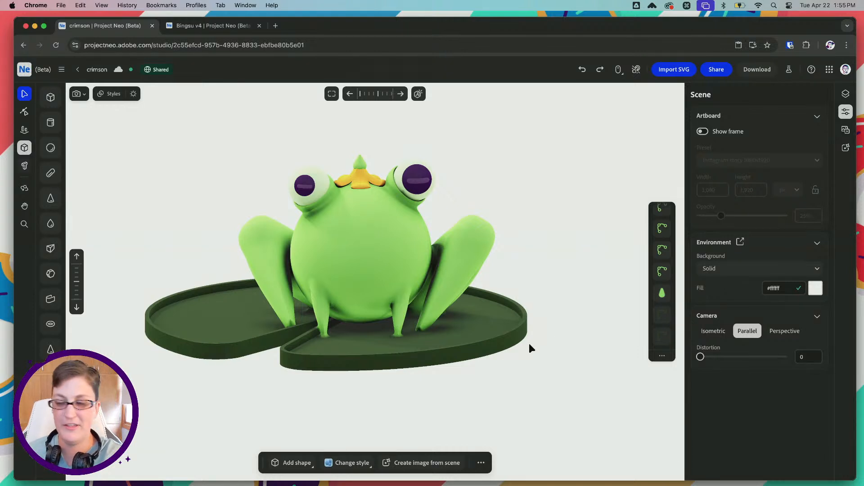
Select both lily pad shapes together, and then the solid base alone
drag(506, 363, 478, 341)
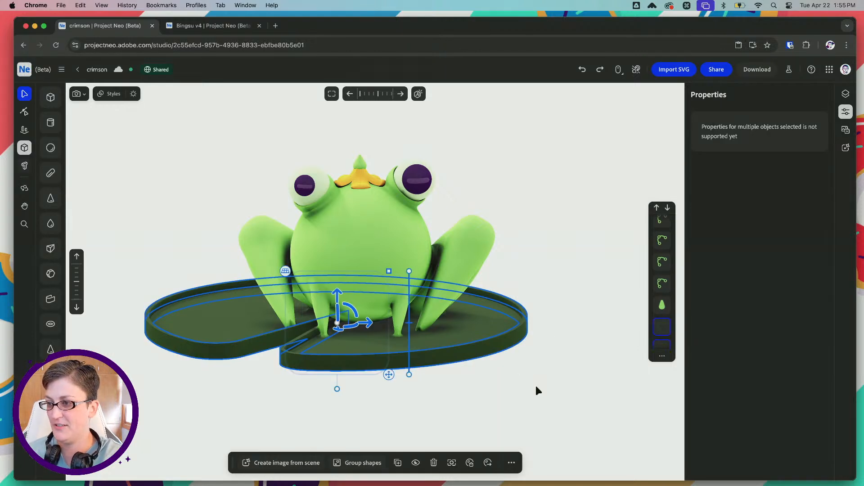
click(493, 321)
drag(533, 380, 468, 336)
drag(361, 330, 366, 330)
drag(534, 382, 479, 331)
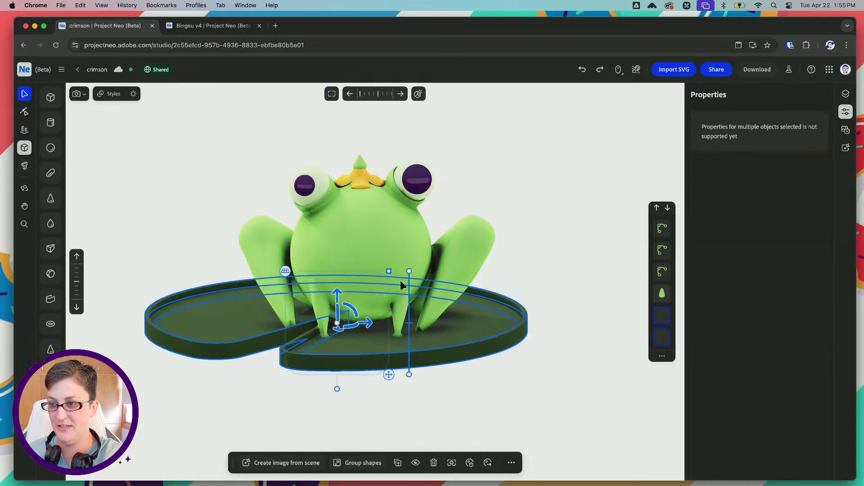
click(600, 333)
click(662, 316)
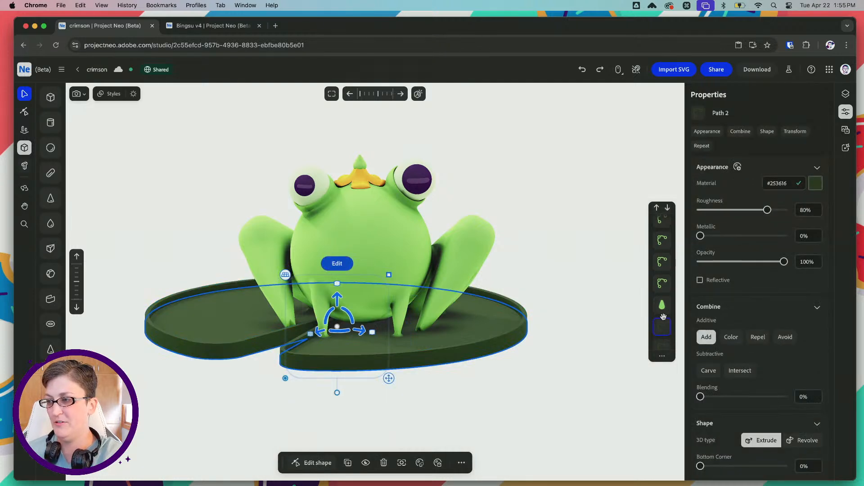
Undo the recent reordering of the lily pad shapes, check the frog's feet on the pad, and deselect everything
key(super+z)
key(super+z)
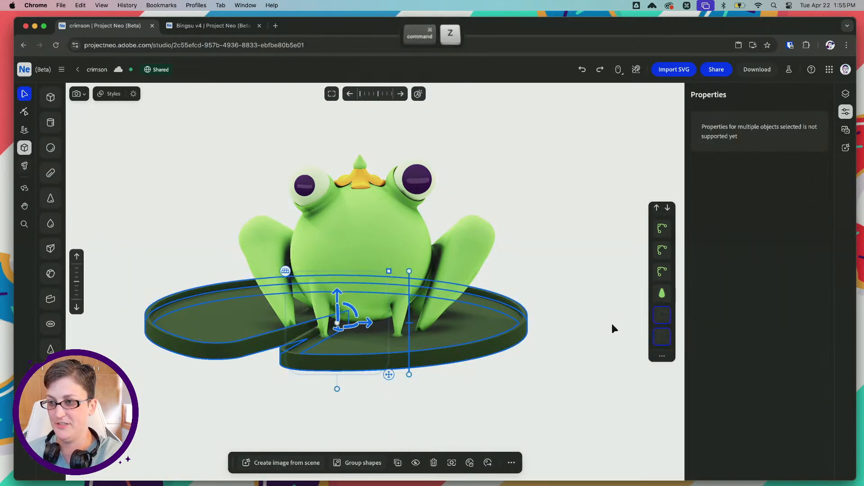
key(super+z)
scroll(571, 294, up, 10)
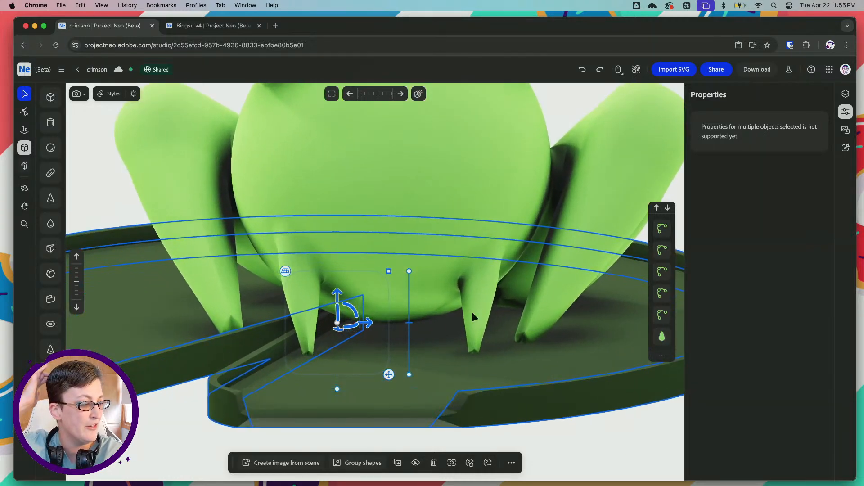
scroll(437, 293, down, 6)
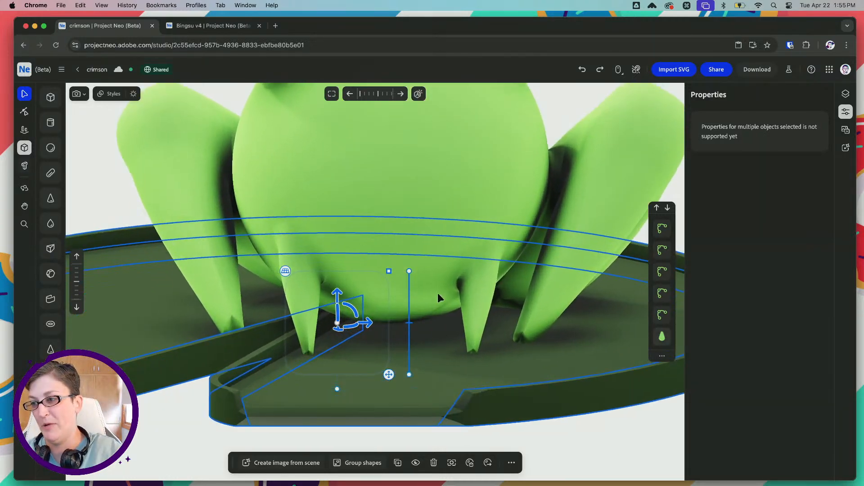
scroll(438, 294, down, 5)
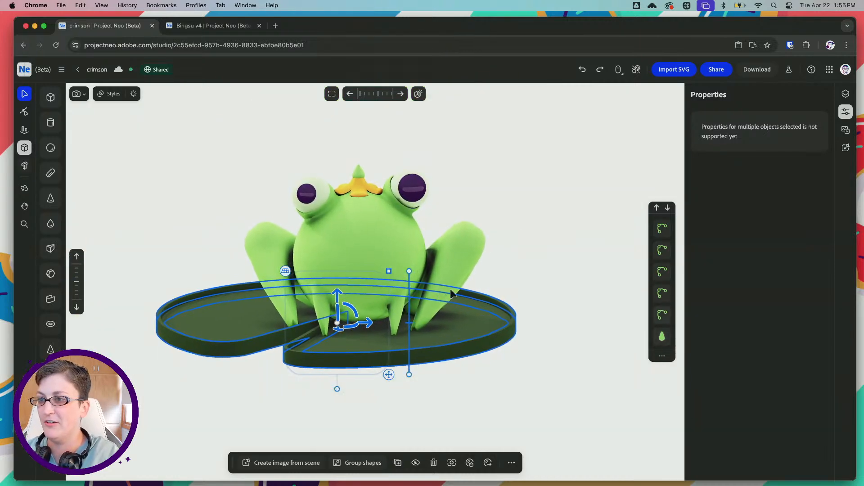
click(527, 215)
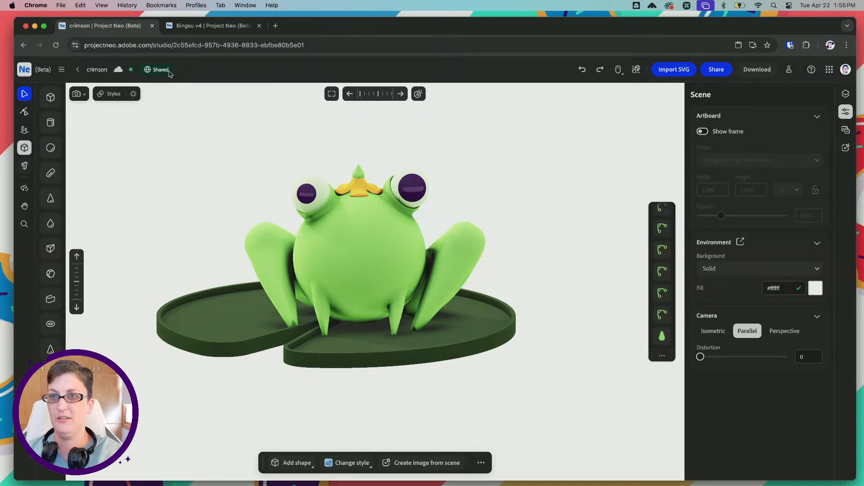
Switch to froggo-sketches.ai in Illustrator and select the center piece of the green frog's mouth
mouse_move(433, 476)
click(470, 468)
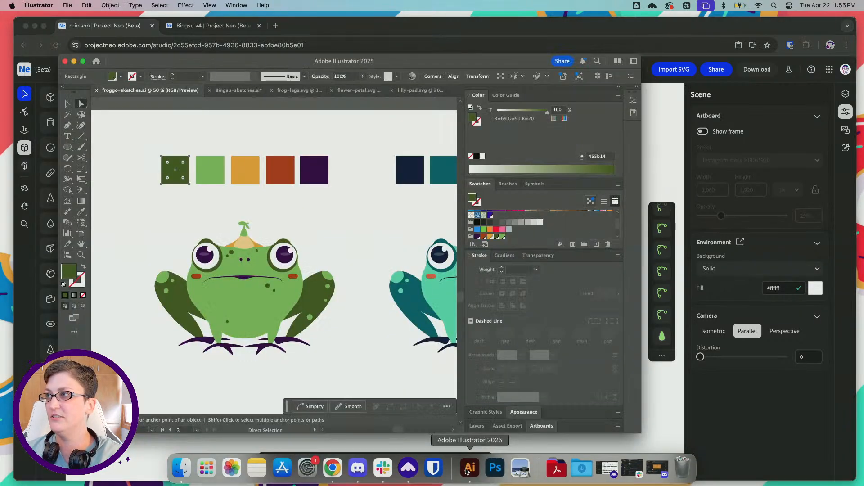
alt+click(243, 277)
alt+scroll(242, 295, up, 3)
alt+scroll(242, 295, up, 1)
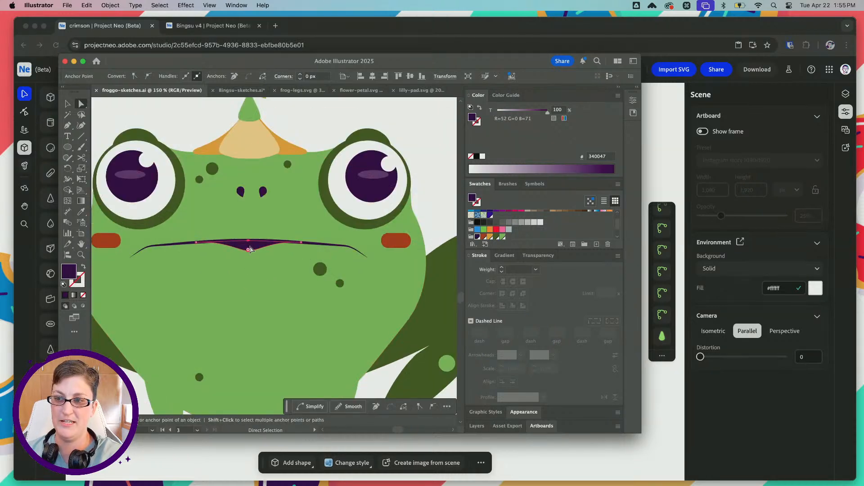
click(249, 248)
key(v)
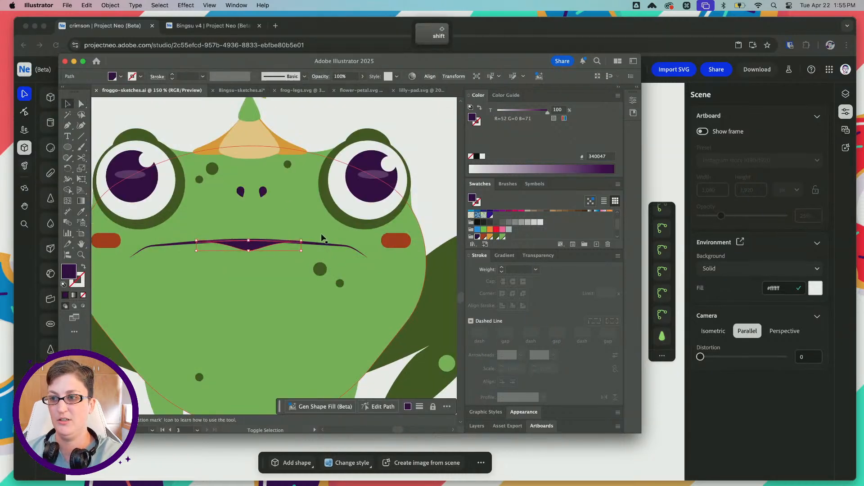
Isolate the green frog's mouth group, select the mouth shapes together, and copy them
click(319, 243)
double_click(319, 242)
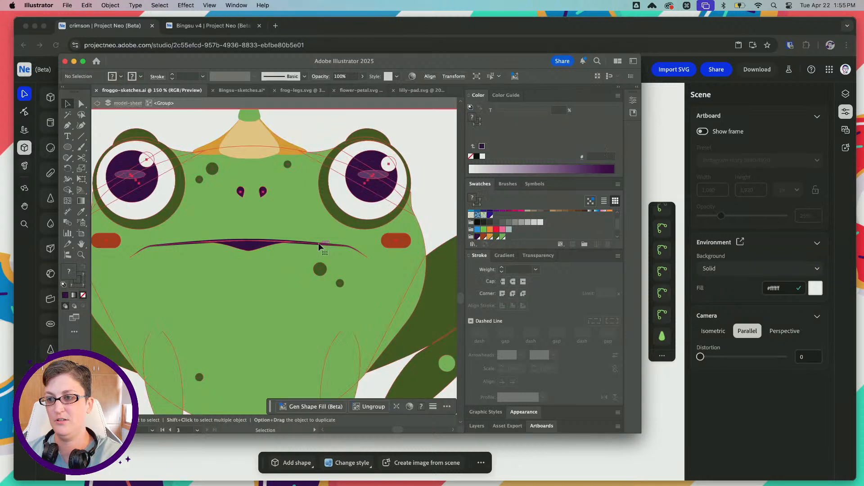
shift+click(262, 252)
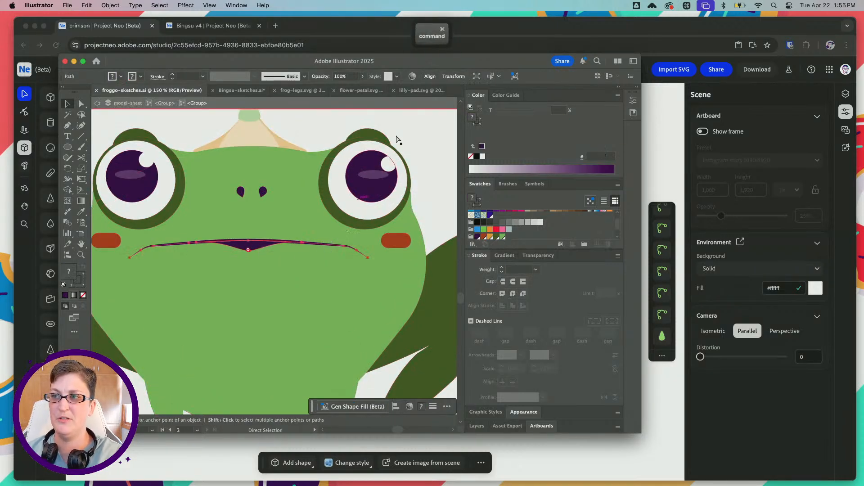
key(cmd+c)
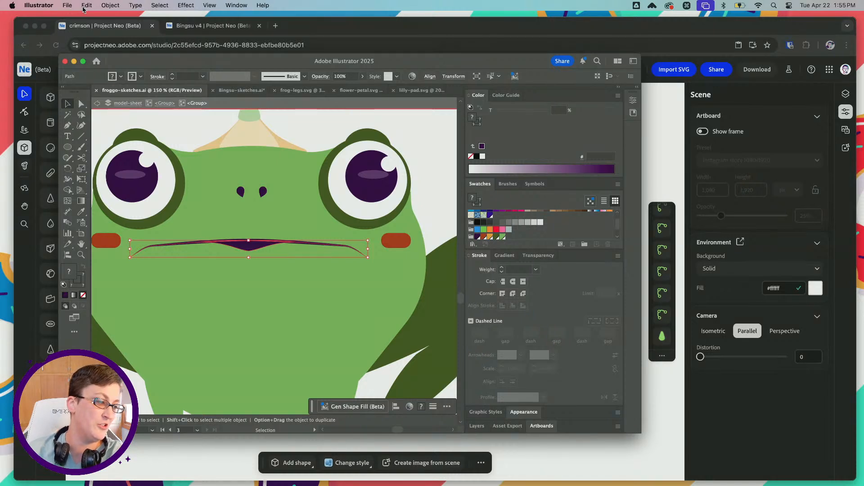
alt+scroll(236, 168, down, 5)
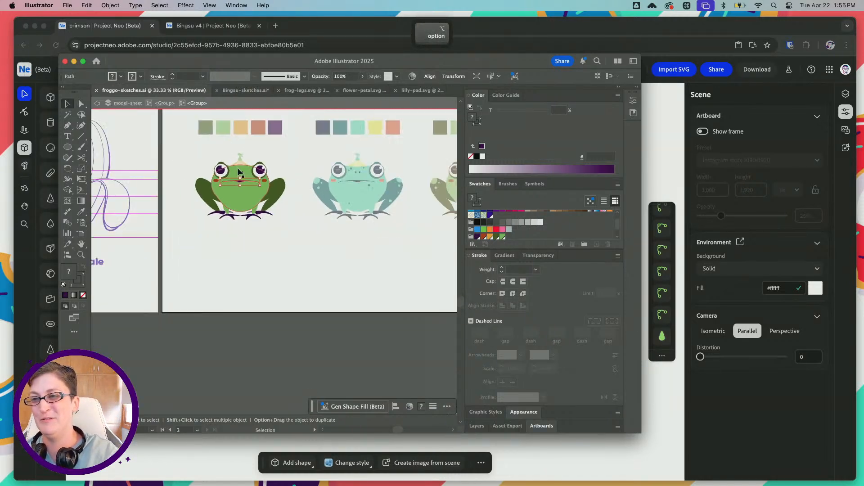
Leave the mouth group's isolation, look over the green frog artwork, and switch to the crimson project in Project Neo
alt+scroll(237, 167, up, 2)
double_click(100, 106)
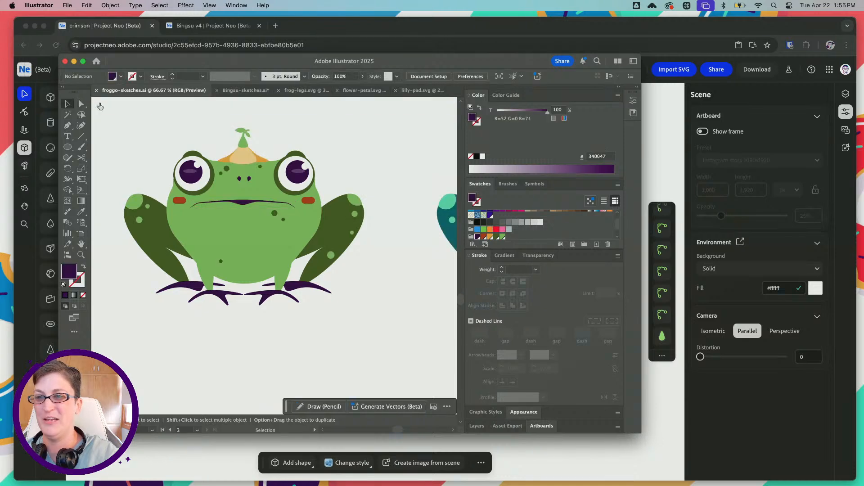
drag(379, 155, 303, 183)
alt+scroll(303, 183, down, 1)
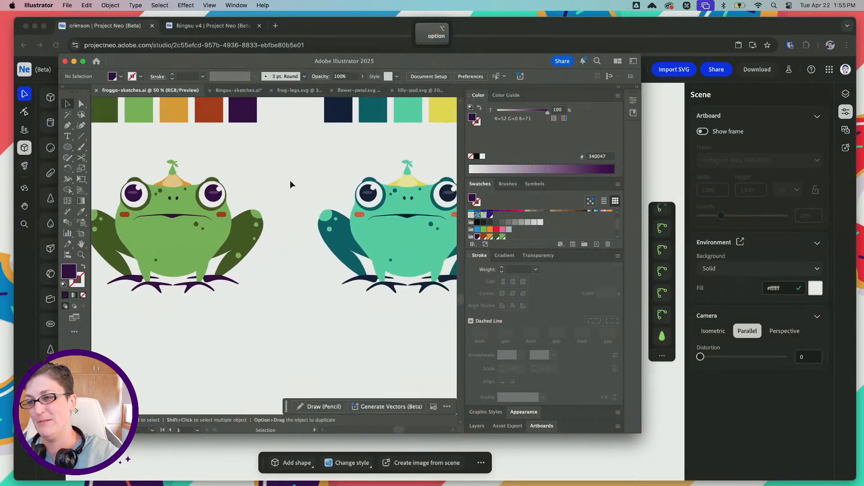
click(677, 149)
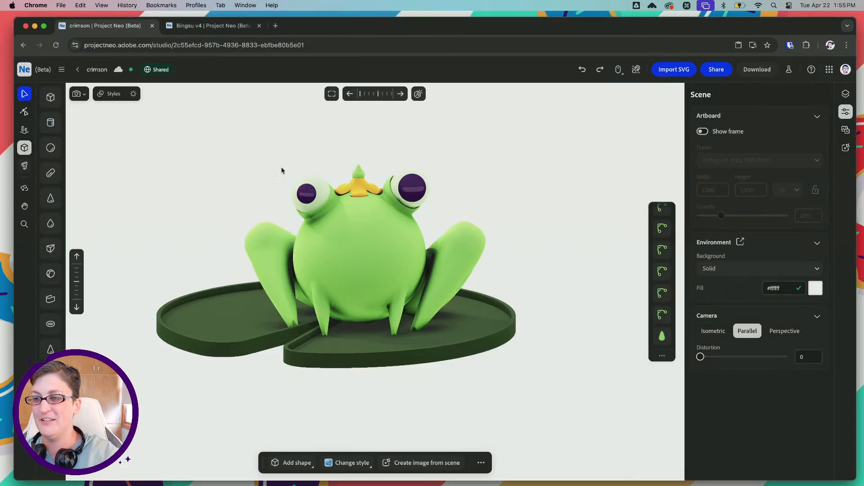
Rotate the rear shape of the frog's left hind leg slightly, and nudge that leg's front shape away from the body
middle_drag(282, 170, 419, 185)
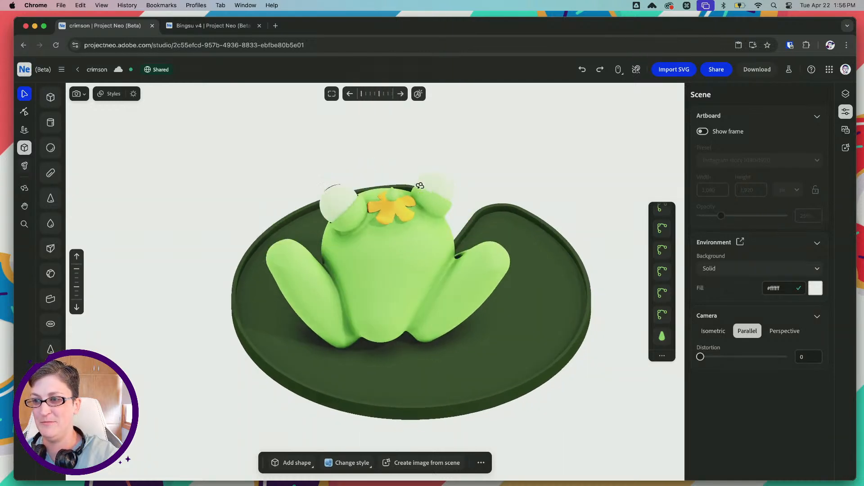
click(304, 269)
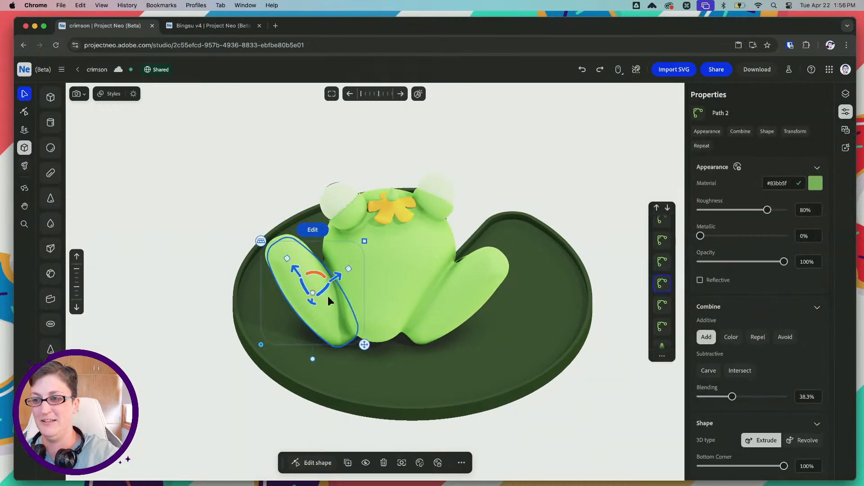
mouse_move(317, 274)
mouse_down()
mouse_move(345, 271)
mouse_move(302, 270)
mouse_up()
right_drag(271, 268, 405, 251)
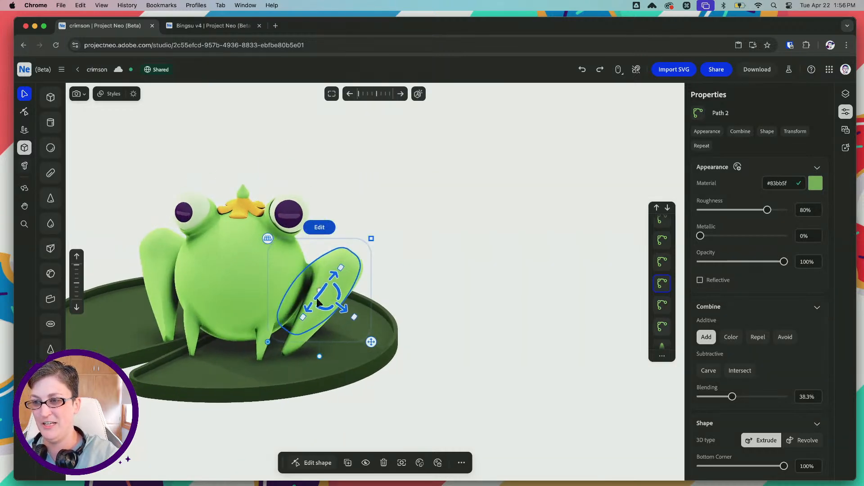
click(333, 321)
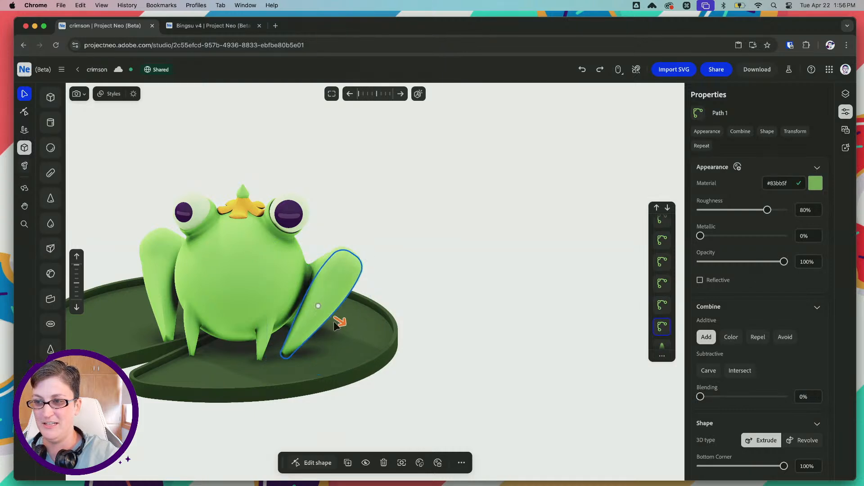
mouse_move(163, 172)
right_down()
mouse_move(193, 170)
mouse_move(181, 170)
right_up()
key(space)
drag(201, 235, 268, 228)
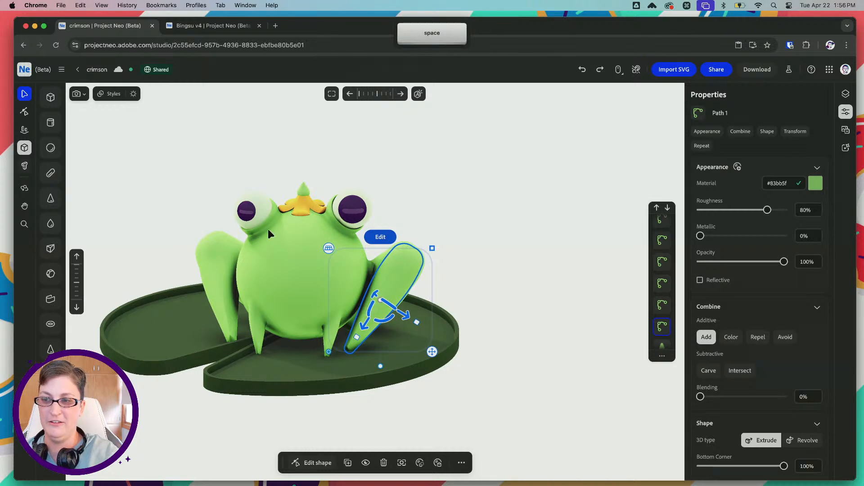